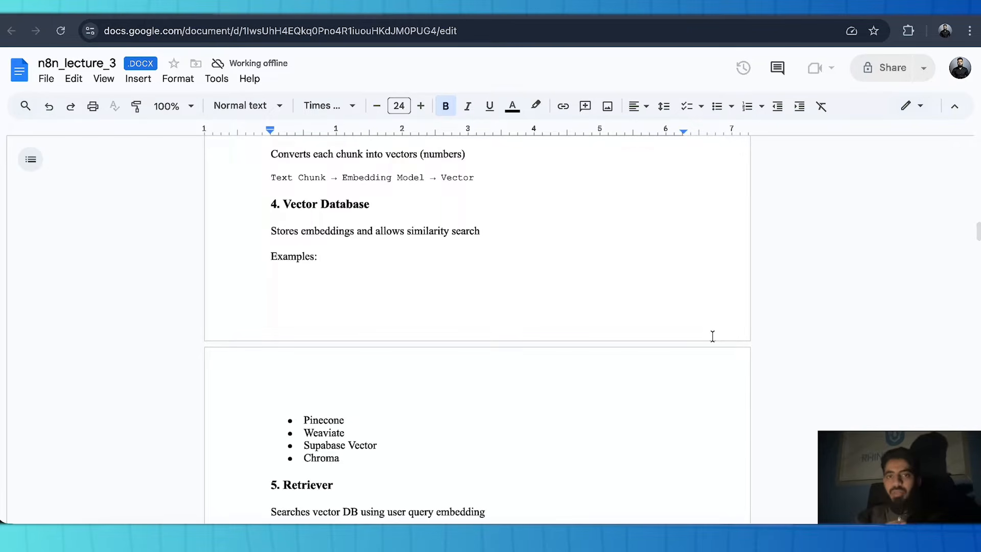
Switch from the lecture notes to the n8n Lecture-3-1 workflow and add a manual trigger as its first node
scroll(712, 336, "down", 5)
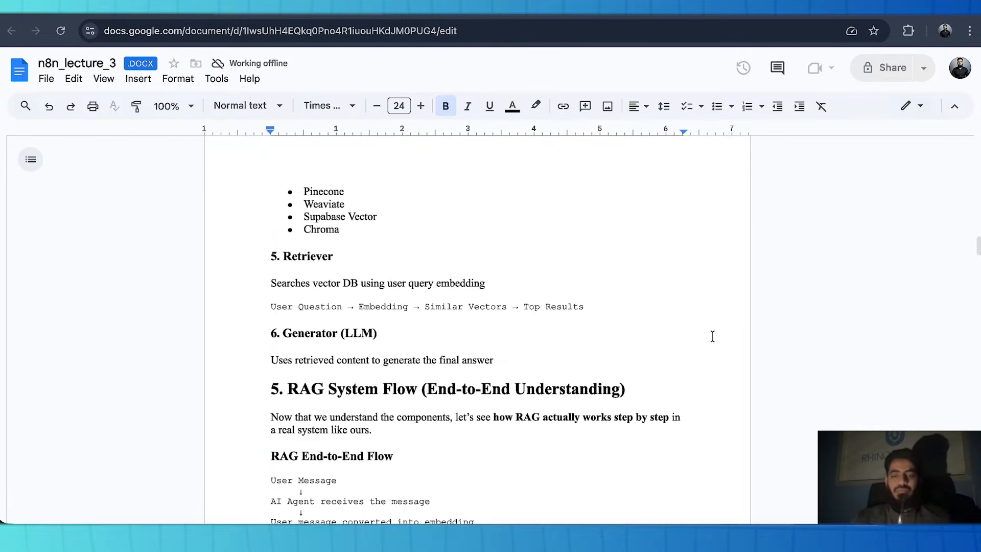
key("ctrl+Tab")
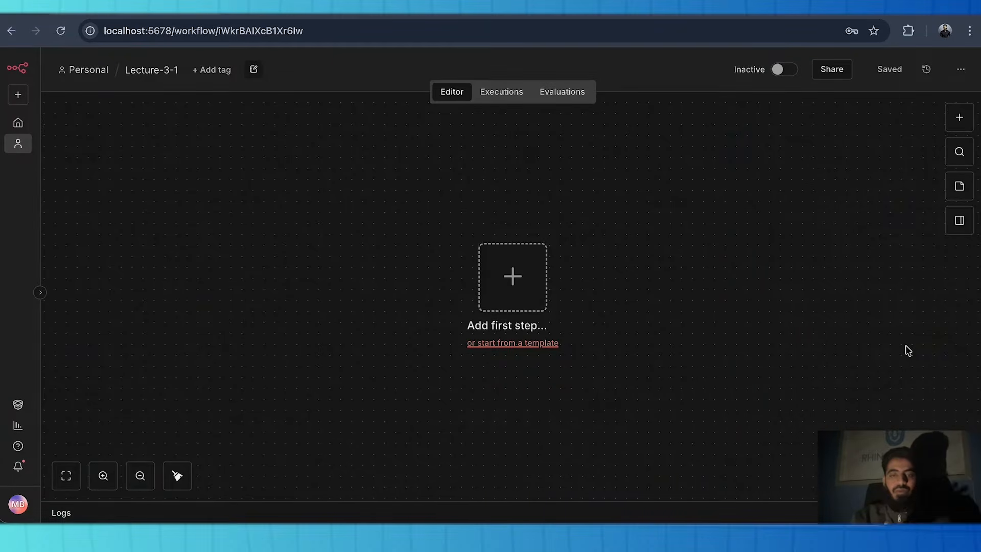
left_click(522, 303)
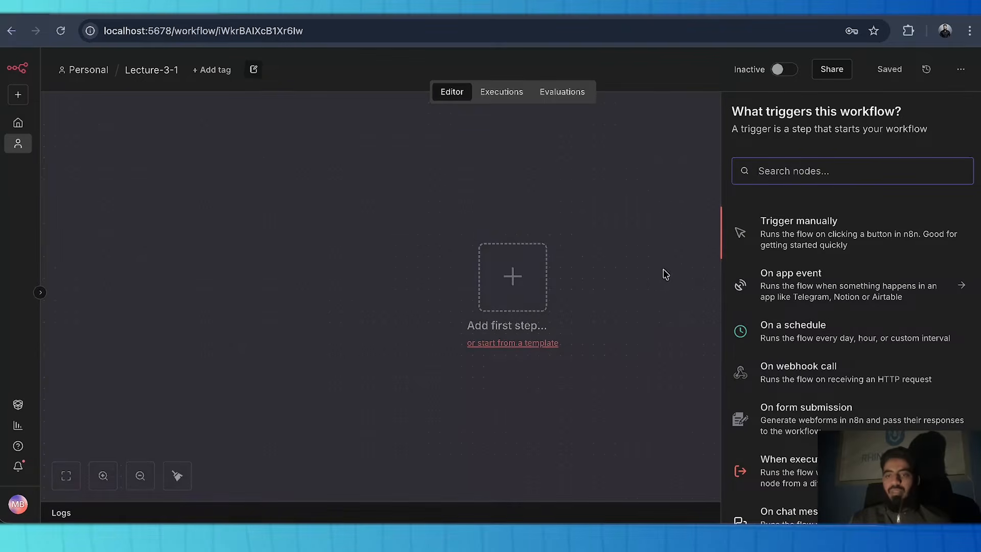
left_click(764, 247)
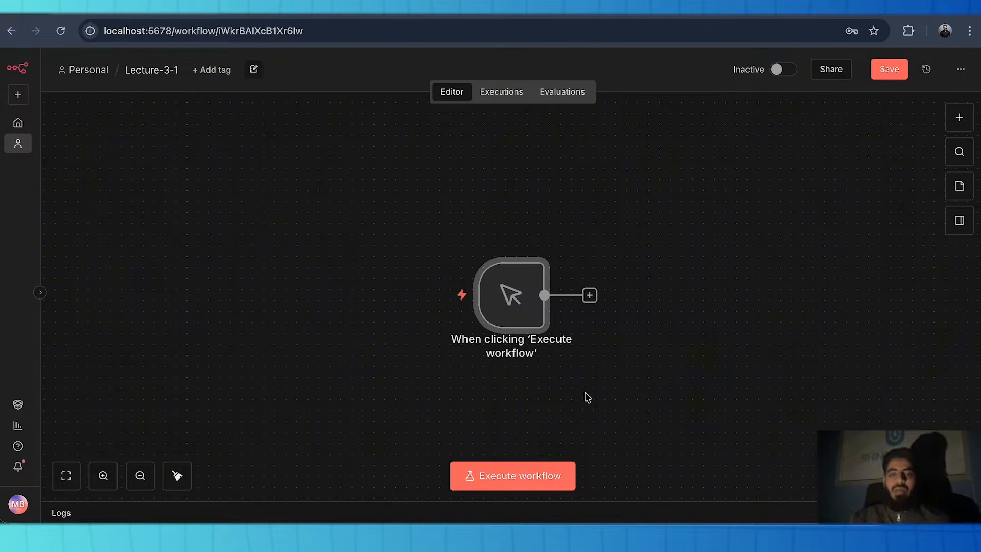
Add a Google Drive node with the Search files and folders action after the manual trigger
left_click(589, 297)
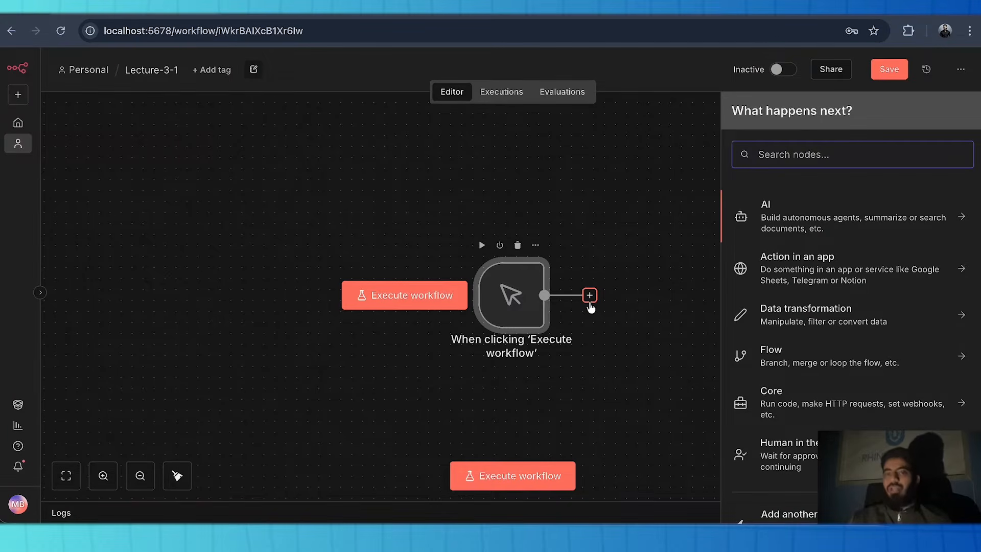
type("d")
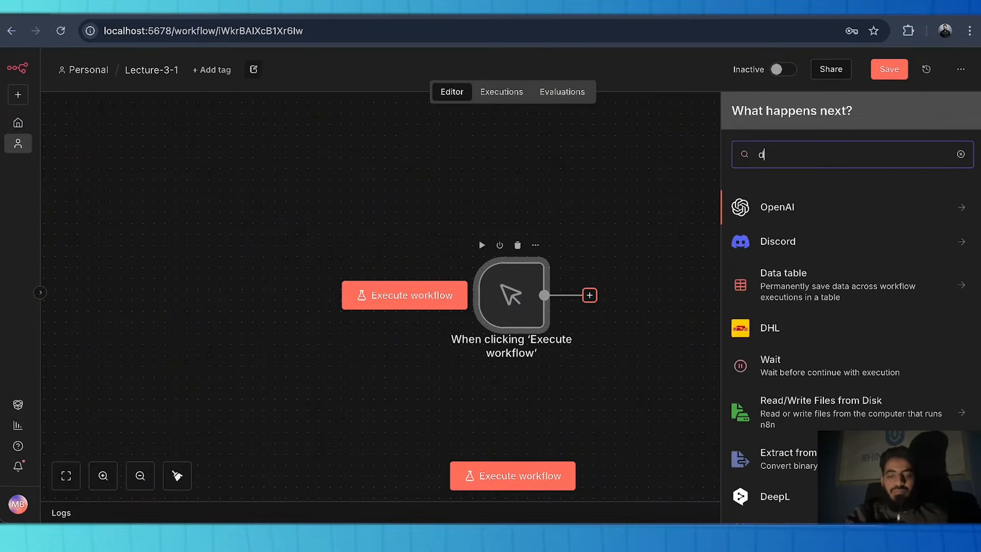
type("rive")
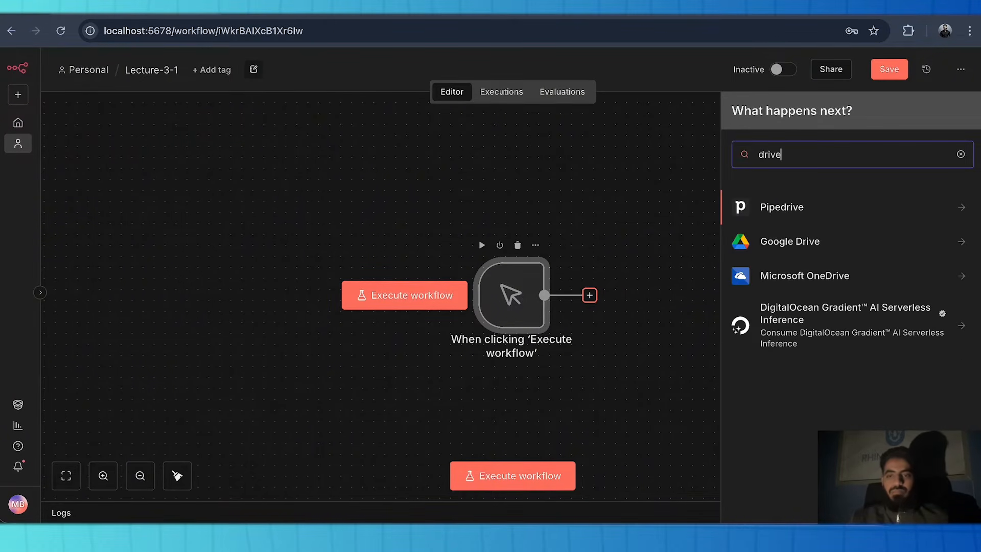
left_click(778, 249)
scroll(803, 378, "down", 1)
left_click(787, 459)
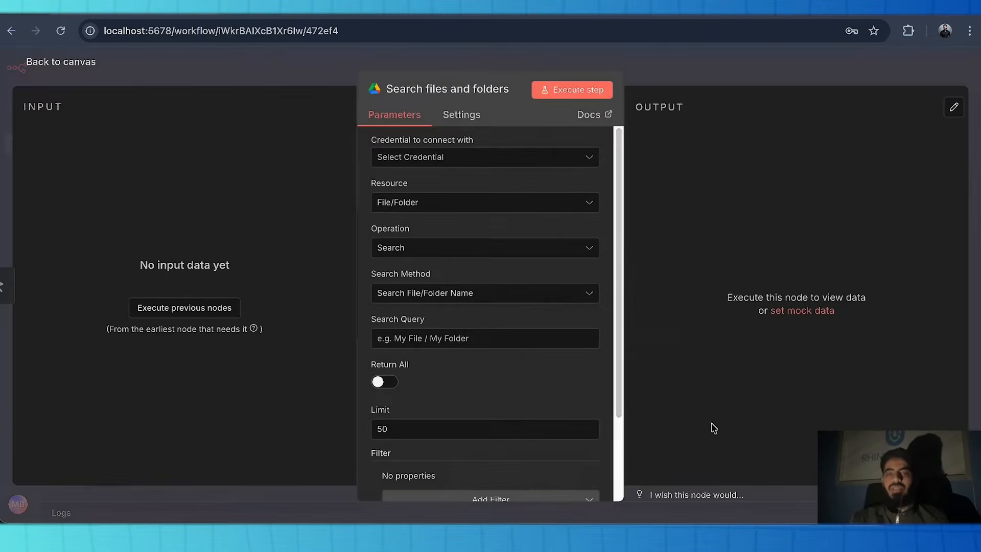
Start a new Google Drive OAuth2 credential for the node and look over its connection fields
left_click(495, 164)
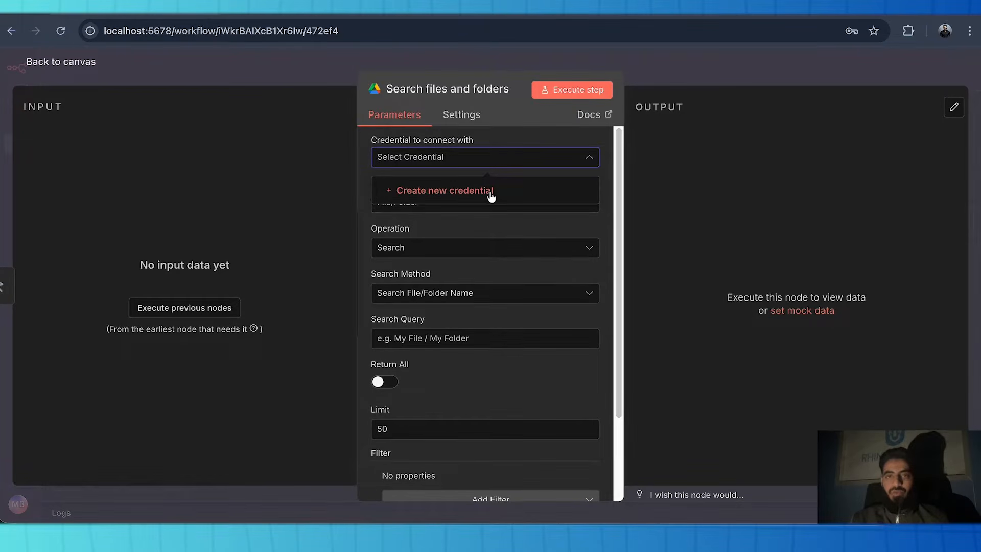
left_click(490, 195)
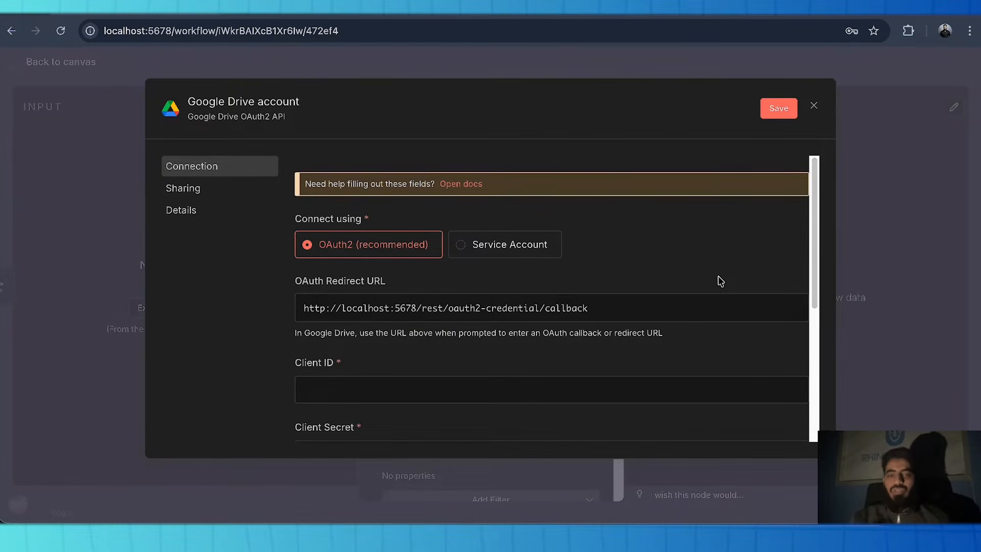
scroll(721, 281, "down", 1)
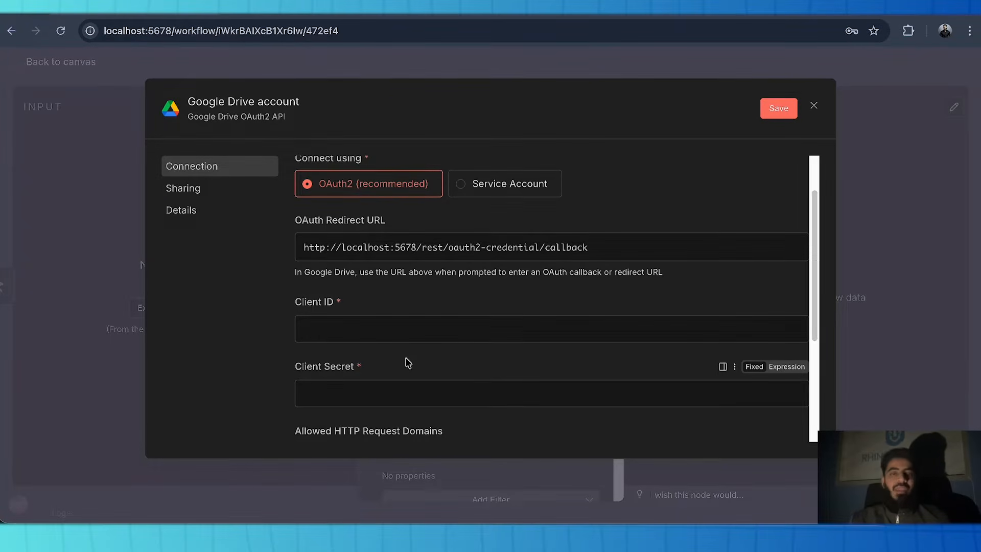
scroll(408, 363, "up", 1)
Open the credential's help documentation and follow its project creation instructions to the Google Cloud Console
left_click_drag(298, 188, 495, 190)
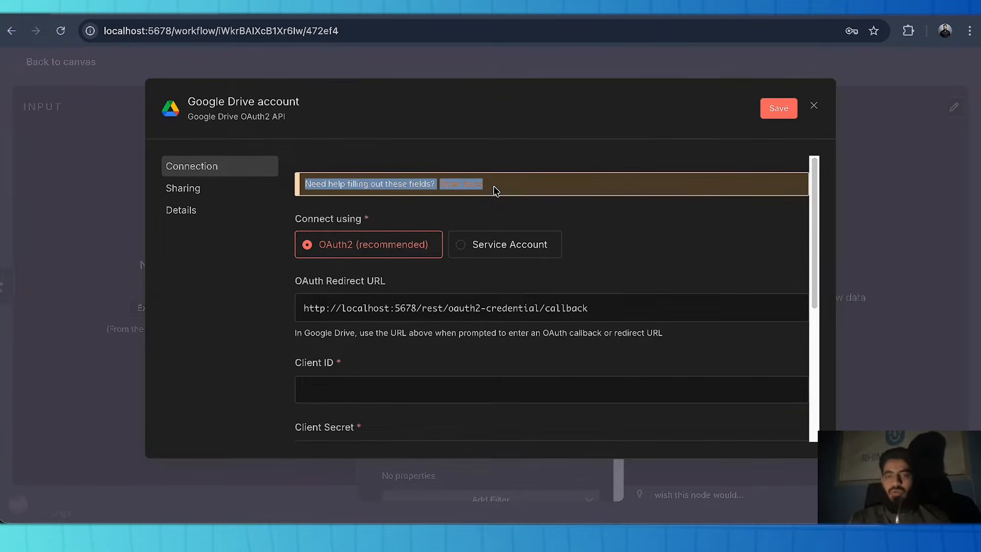
left_click(494, 190)
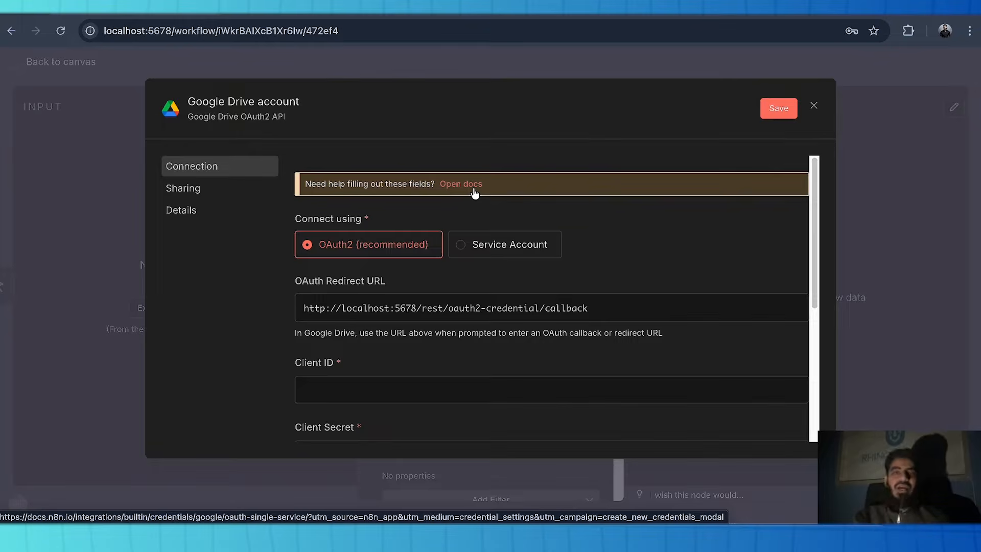
left_click(474, 193)
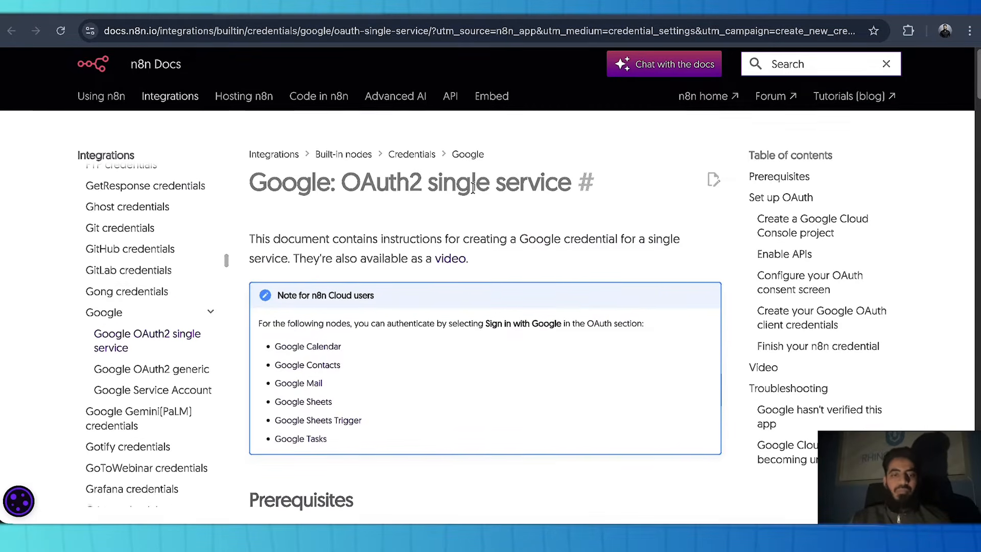
scroll(462, 233, "down", 5)
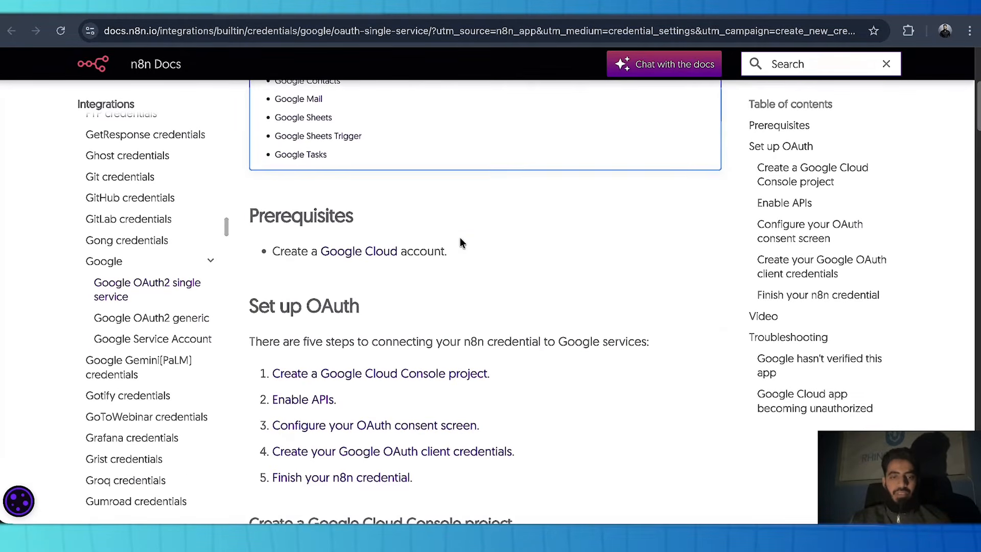
scroll(414, 289, "down", 1)
scroll(410, 294, "down", 1)
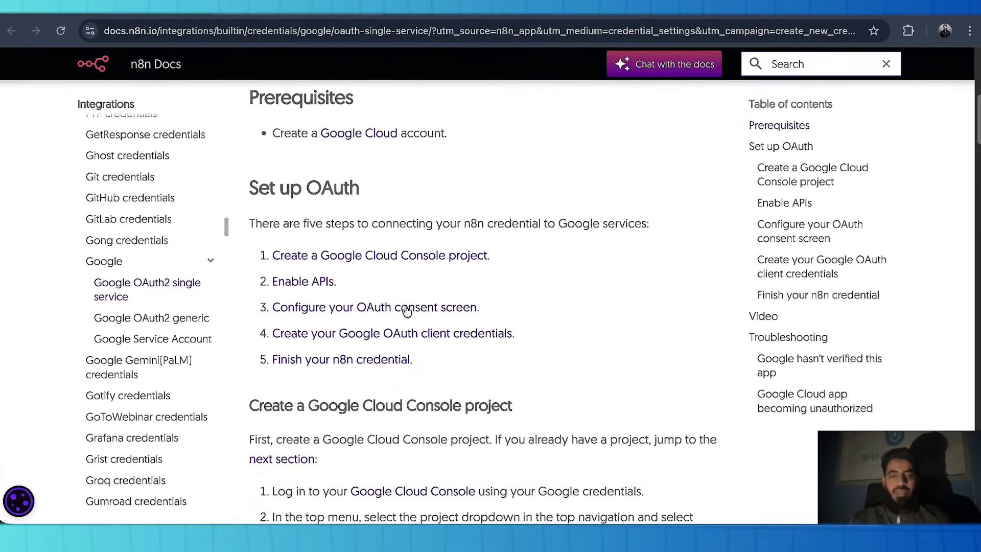
scroll(340, 330, "down", 3)
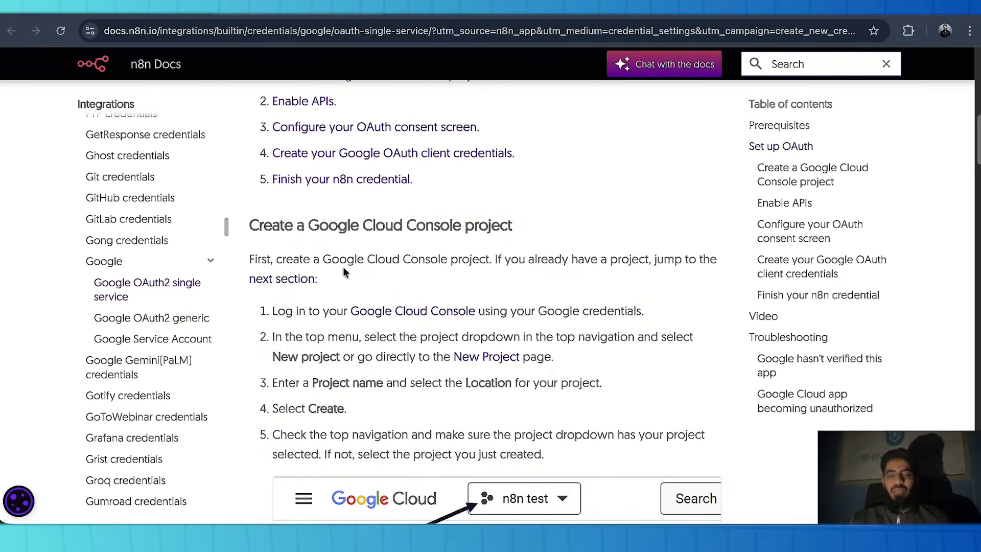
left_click(422, 319)
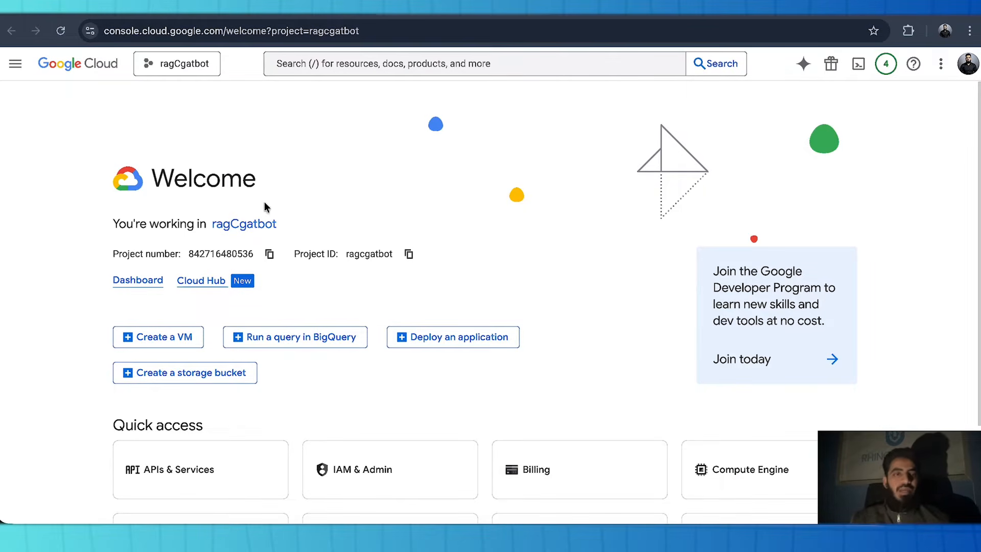
Create a Google Cloud project named n8nchatbot and make it the active project
left_click(164, 65)
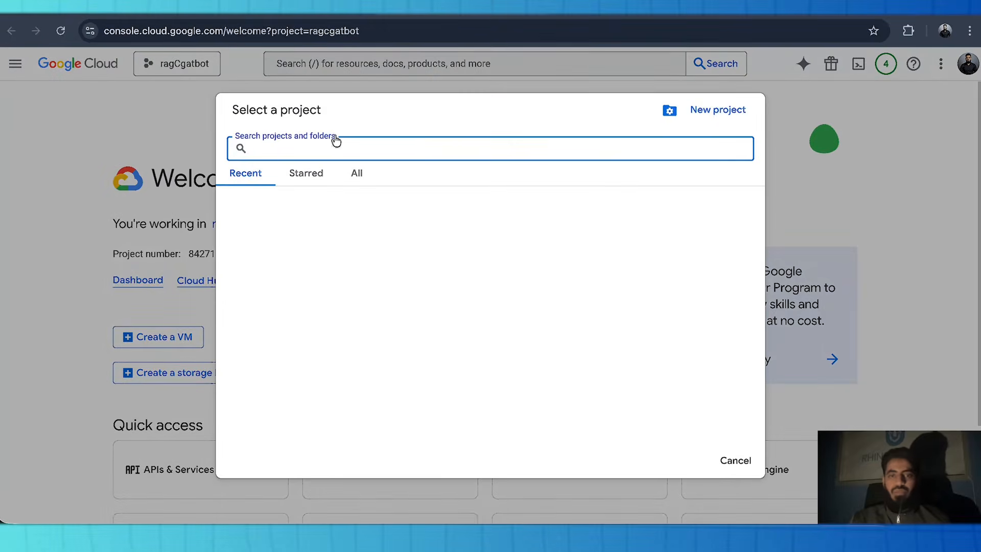
left_click(686, 116)
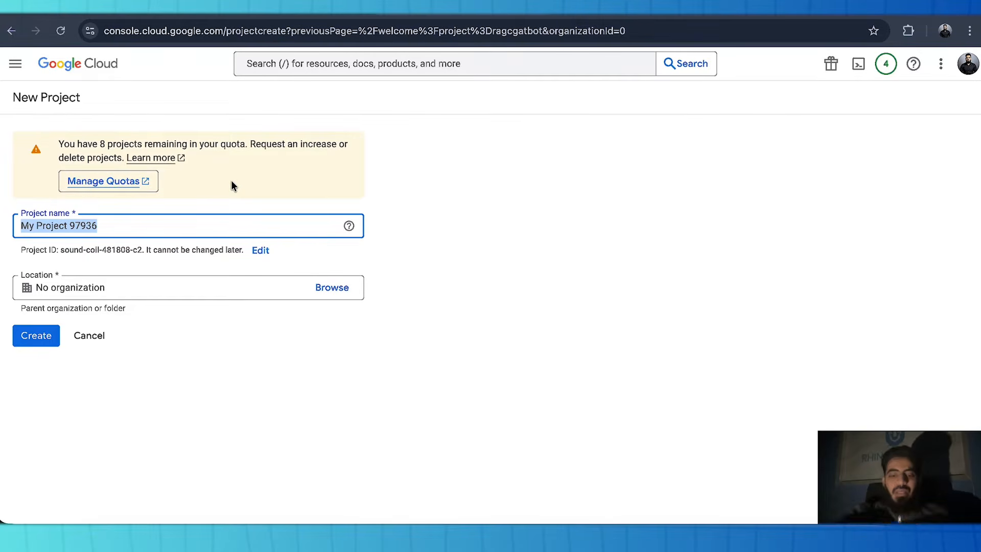
type("n8n")
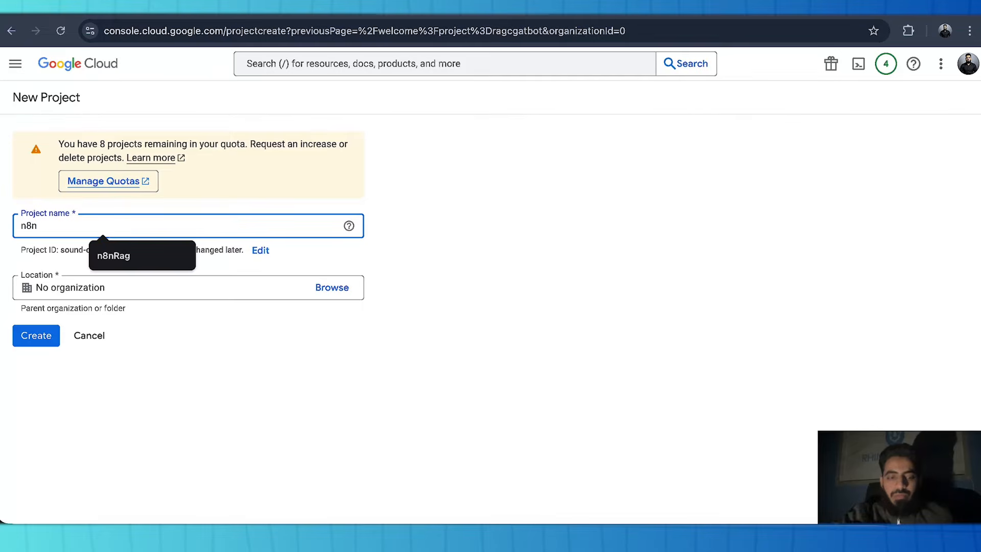
type("chatbot")
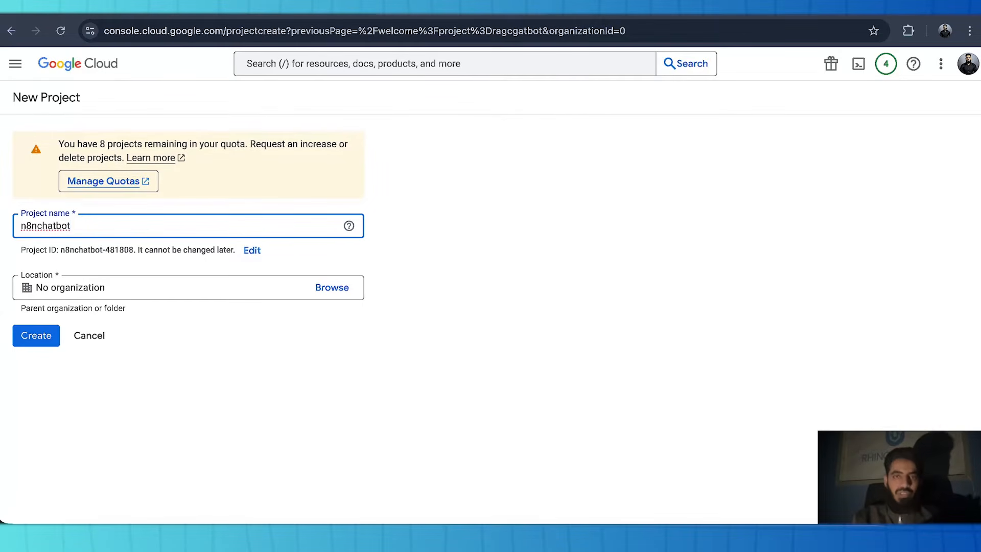
left_click(32, 341)
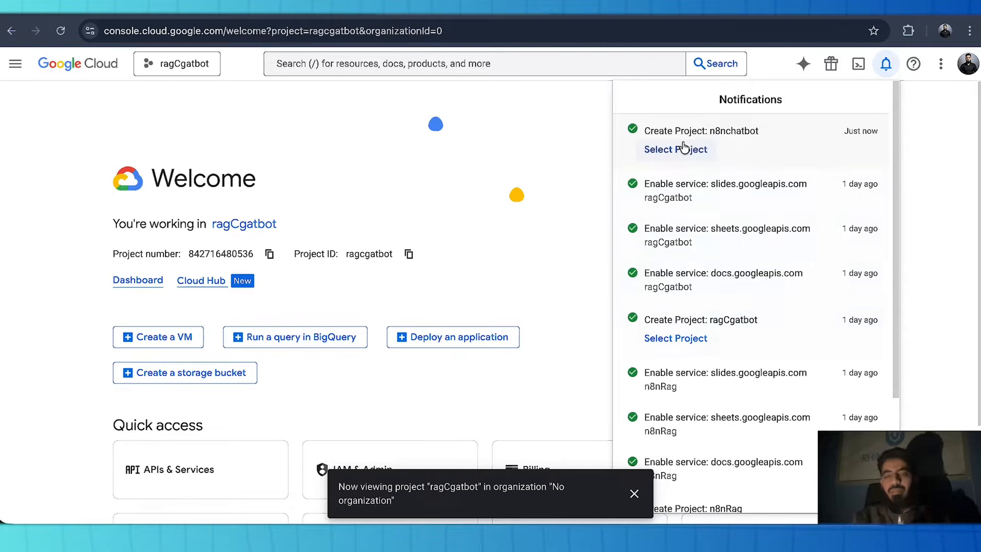
left_click(683, 148)
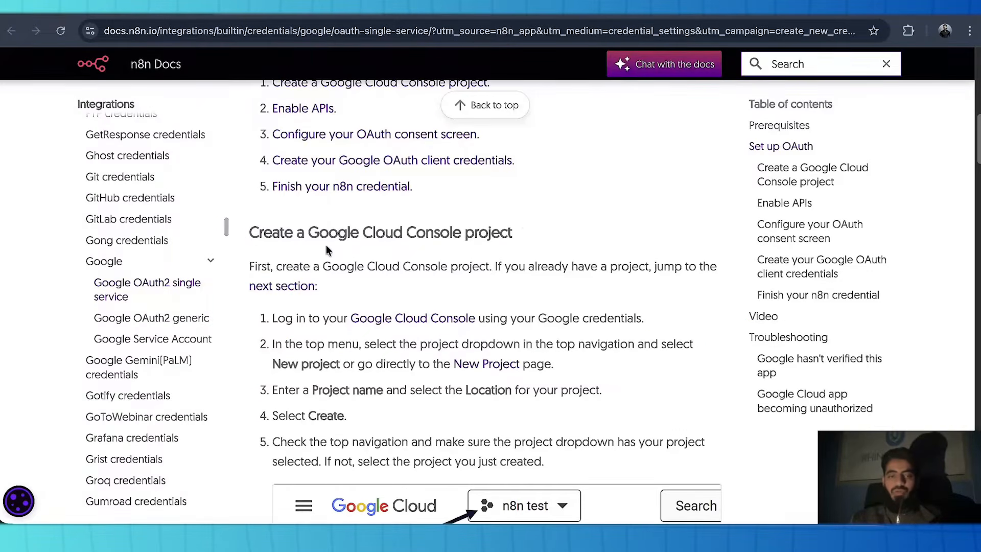
Consult the Enable APIs section of the n8n docs and open the API Library for the n8nchatbot project in Google Cloud
scroll(326, 245, "down", 3)
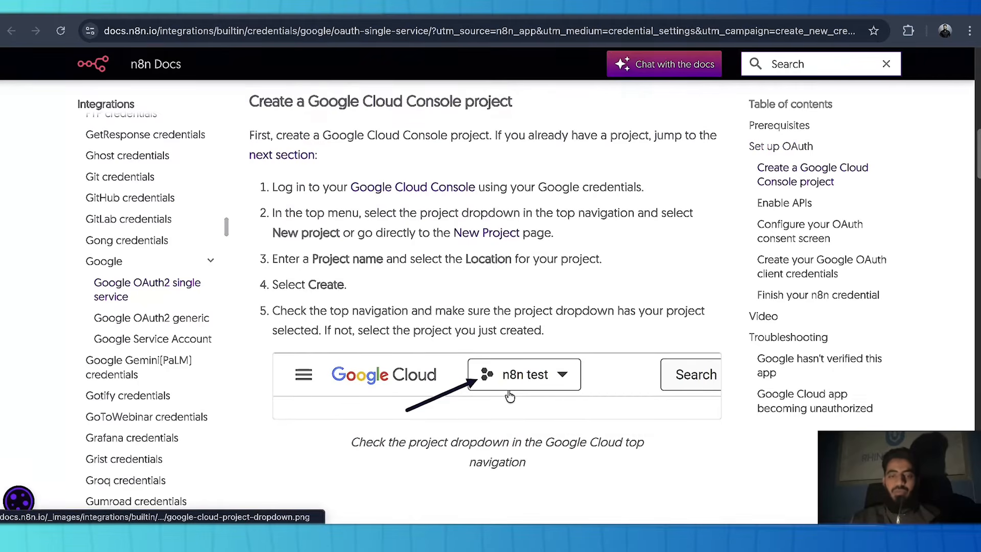
scroll(508, 393, "down", 5)
scroll(344, 361, "down", 2)
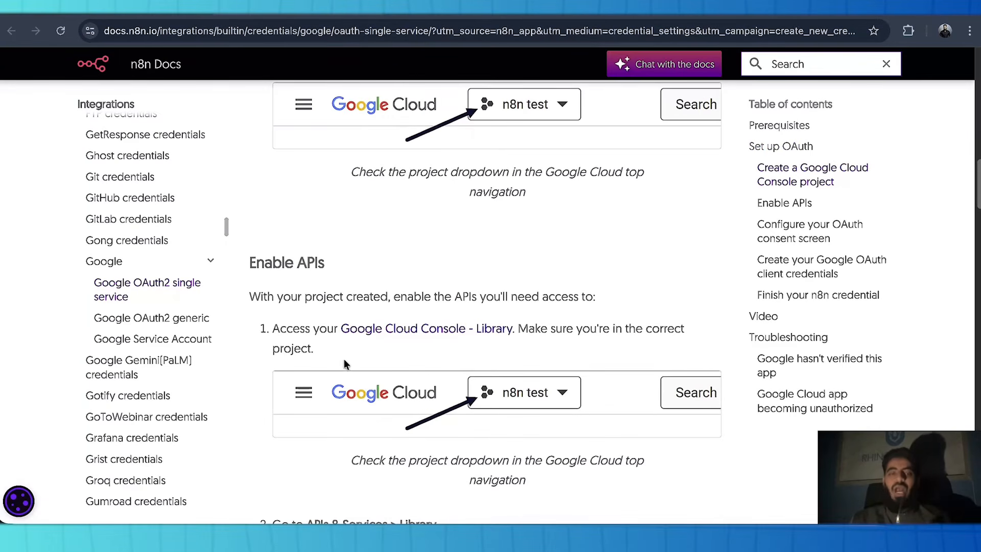
scroll(311, 339, "down", 2)
scroll(310, 343, "down", 3)
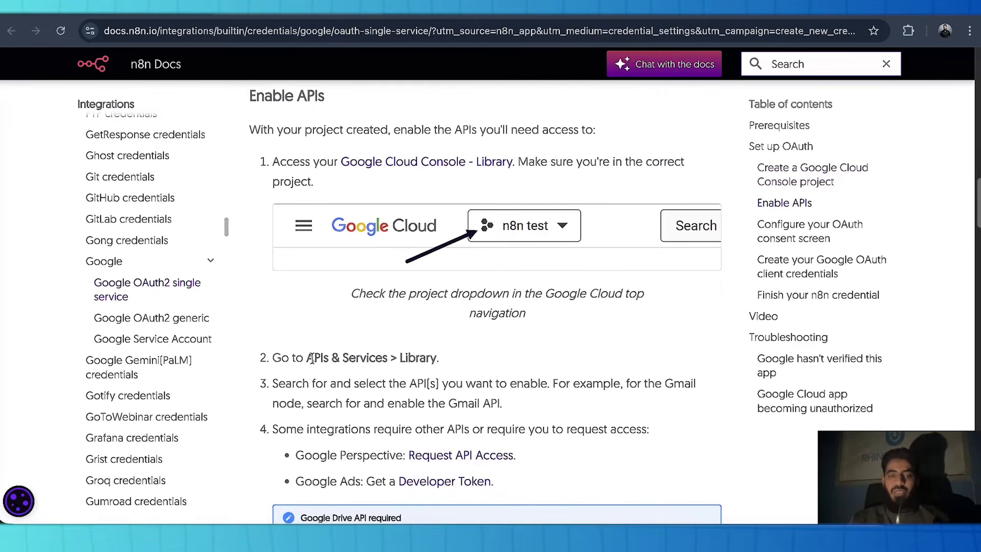
left_click(461, 16)
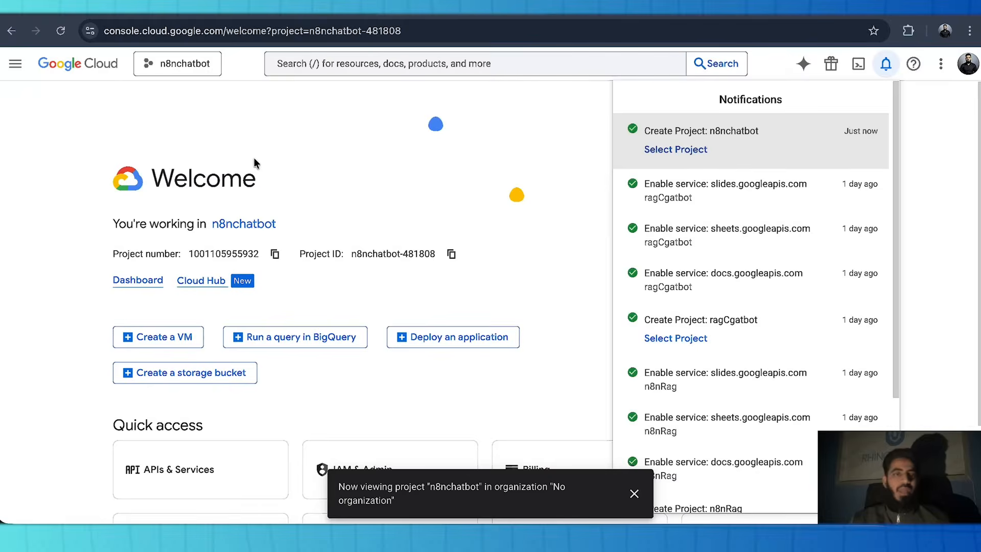
left_click(13, 68)
left_click(18, 67)
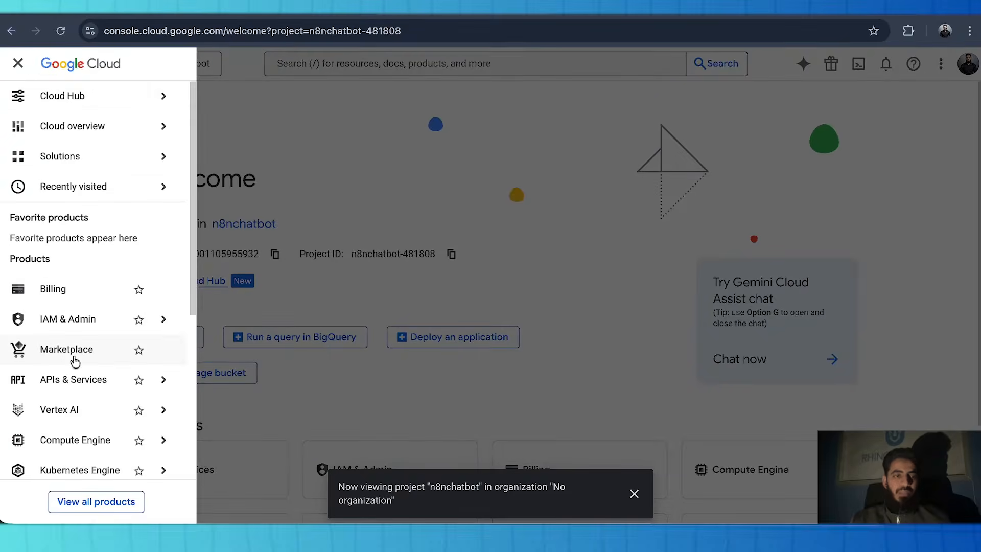
mouse_move(76, 379)
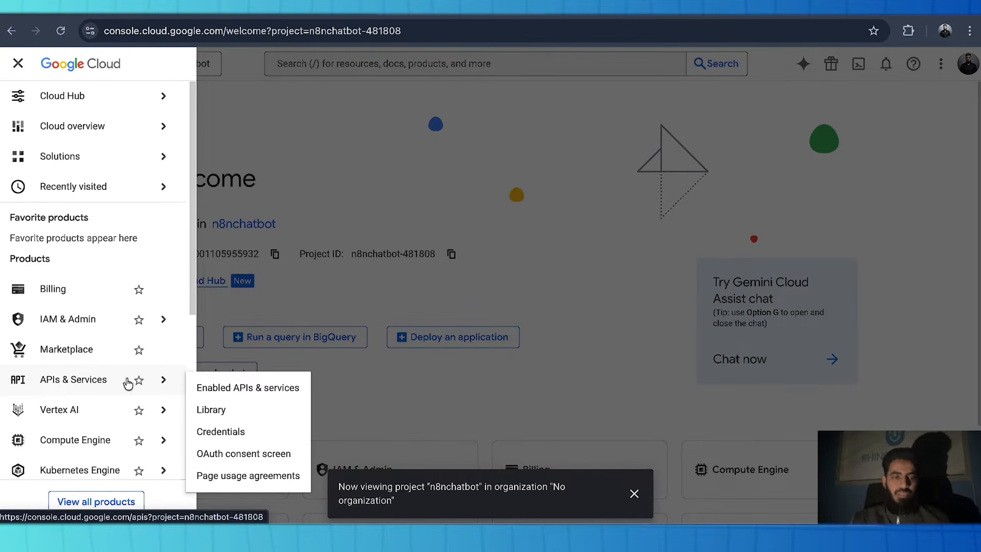
left_click(209, 413)
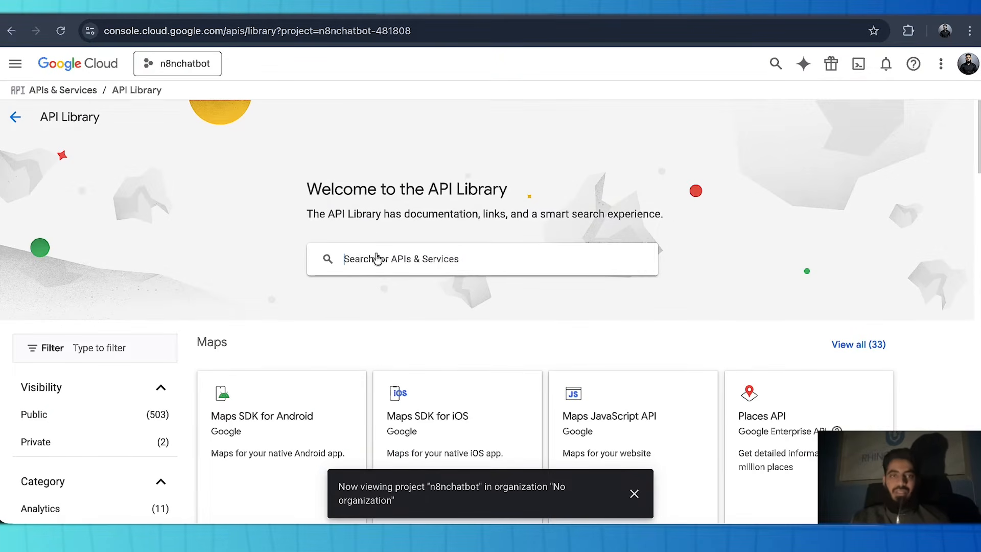
Return to the n8n docs and check which integrations require the Google Drive API as well as their own API
left_click(313, 12)
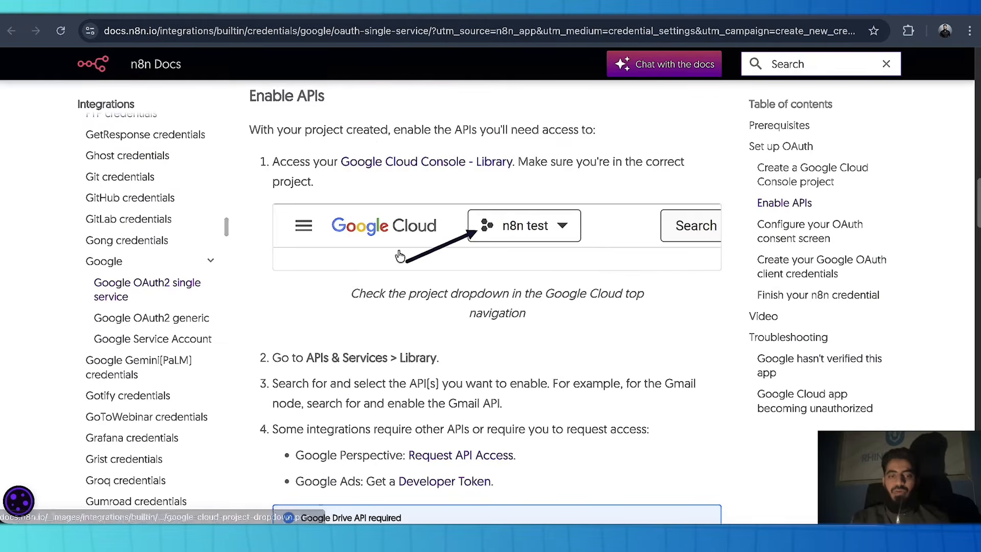
scroll(333, 389, "down", 3)
scroll(333, 389, "down", 2)
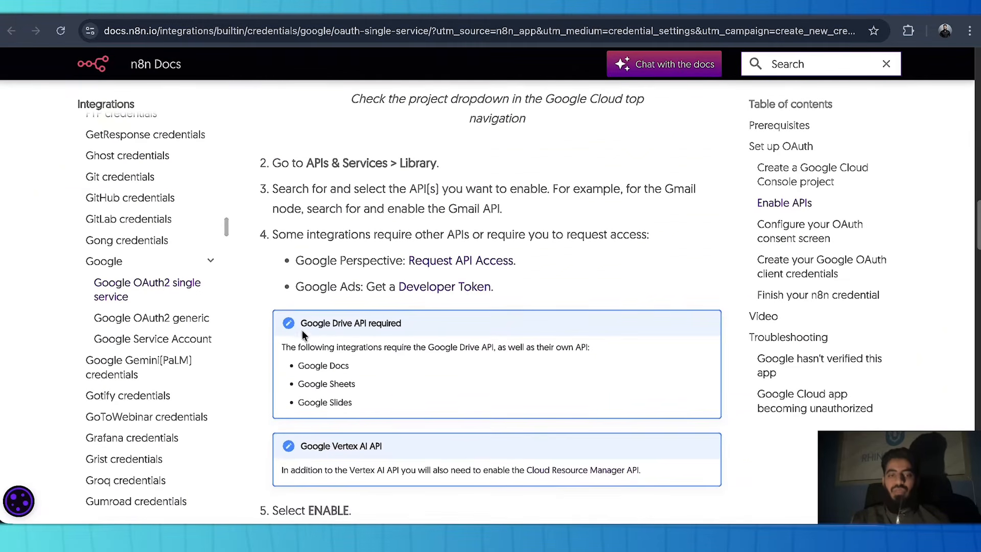
left_click_drag(300, 326, 429, 328)
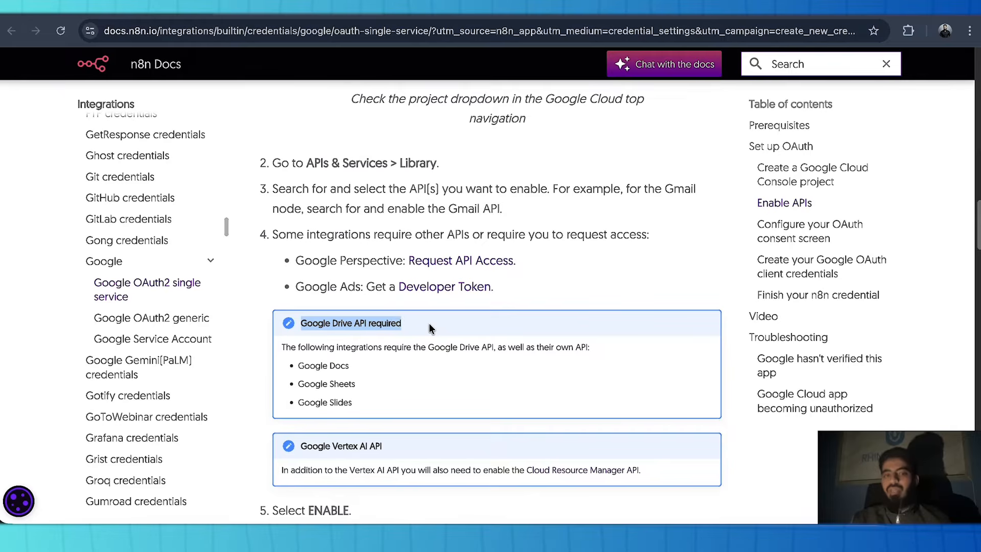
left_click_drag(297, 364, 330, 394)
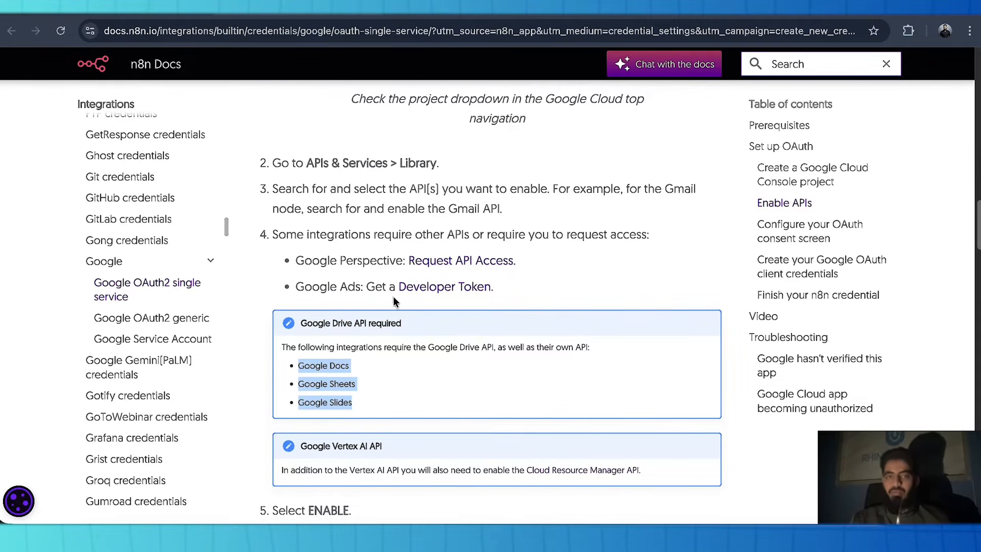
Switch to the Google Cloud API Library, search for docs and enable the Google Docs API for the n8nchatbot project
left_click(454, 15)
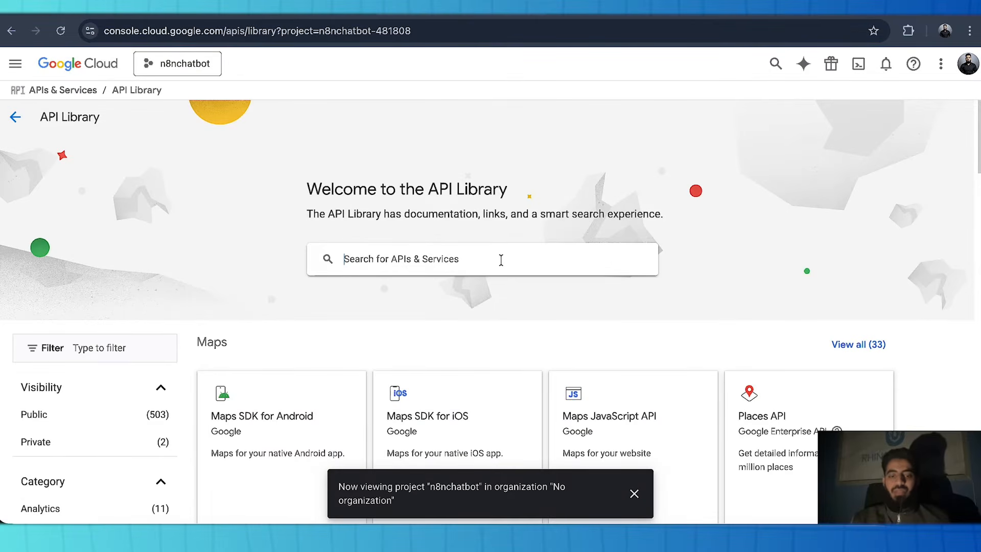
left_click(501, 260)
type("docs")
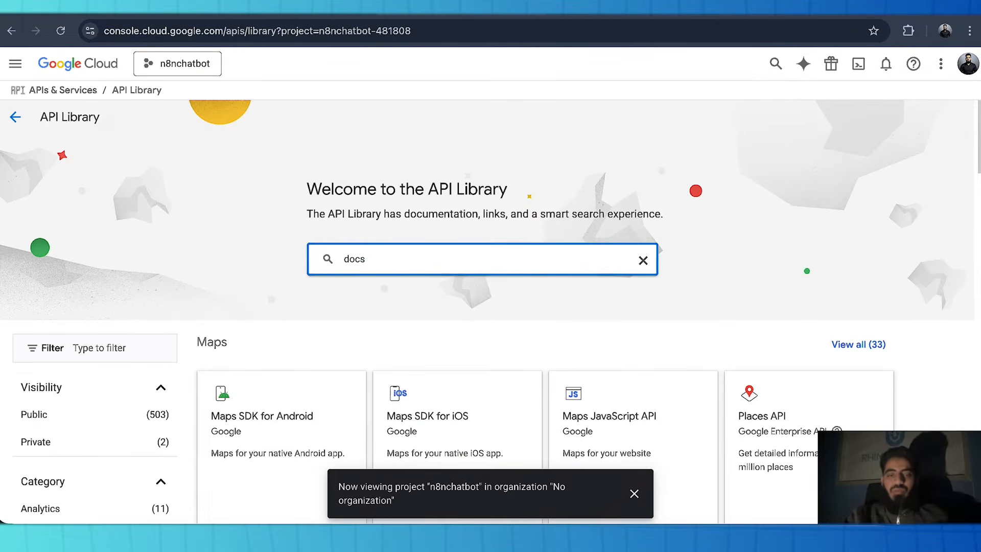
key("Return")
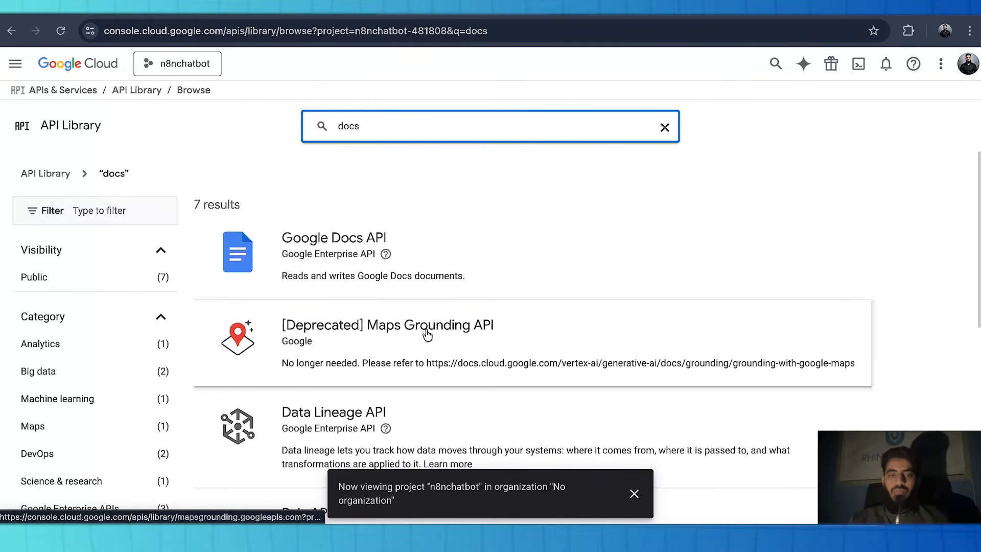
left_click(294, 235)
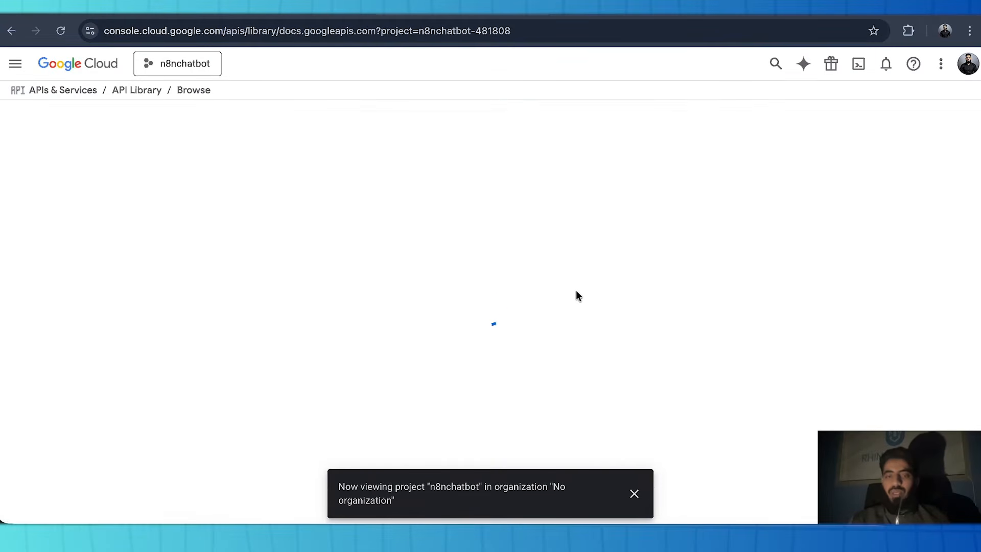
left_click(149, 242)
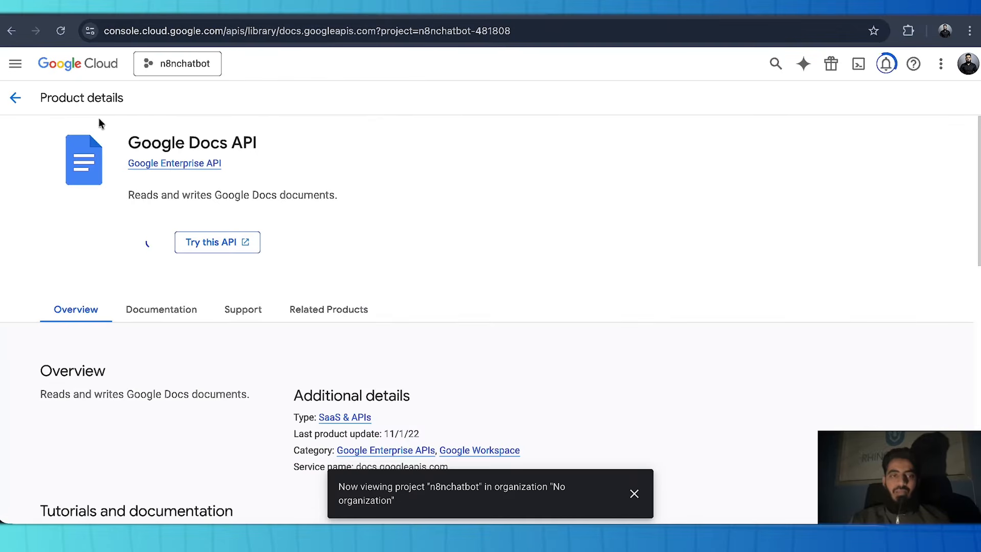
Return to the API Library, search for sheet and enable the Google Sheets API
left_click(68, 158)
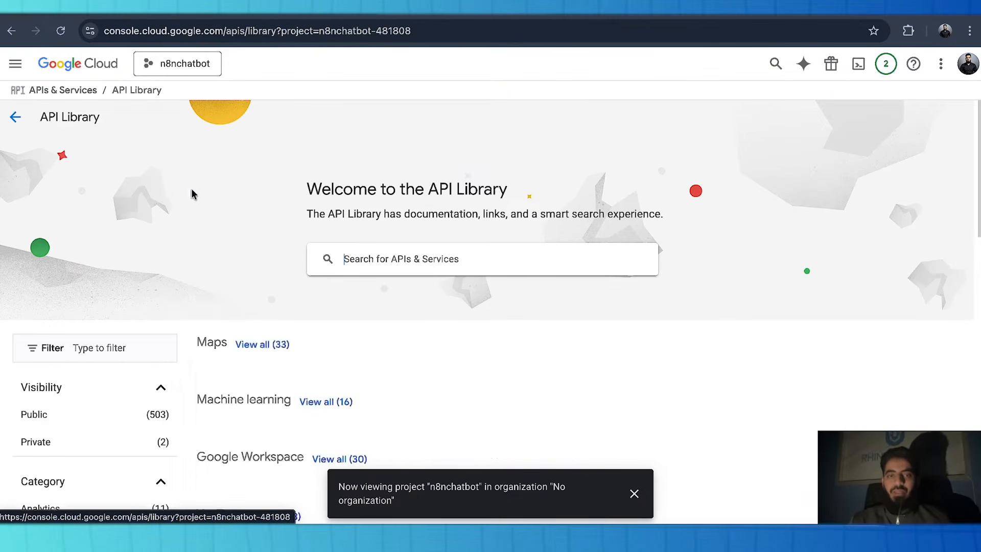
type("sheet")
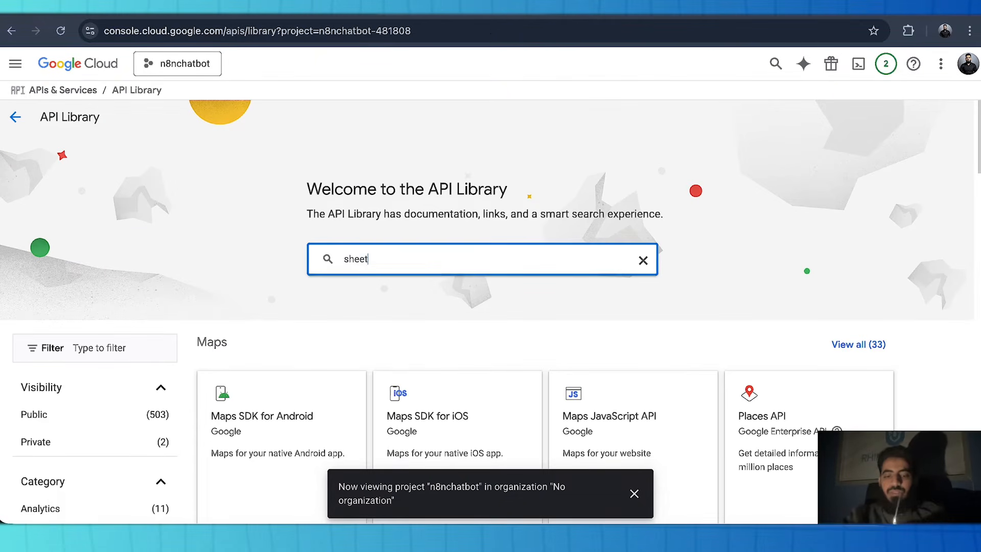
key("Return")
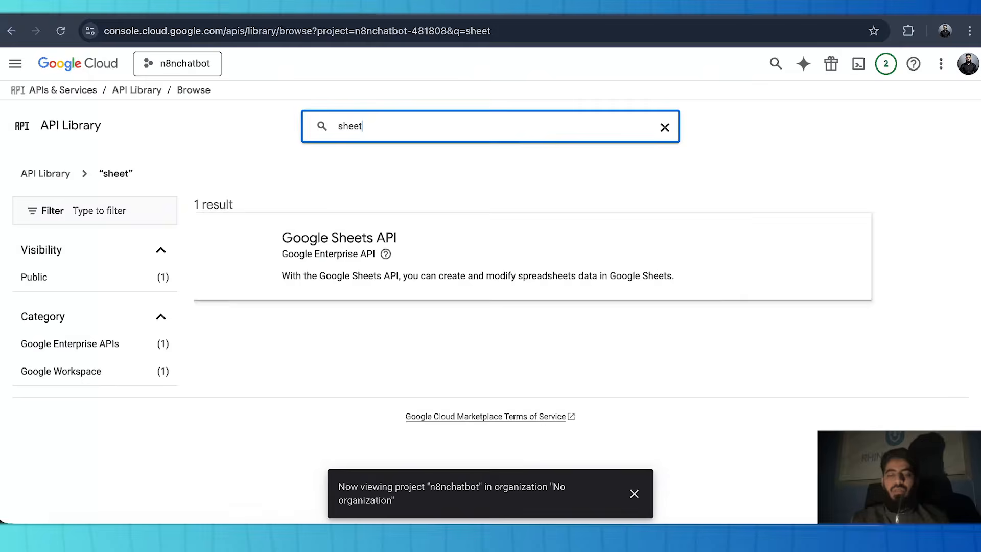
left_click(446, 229)
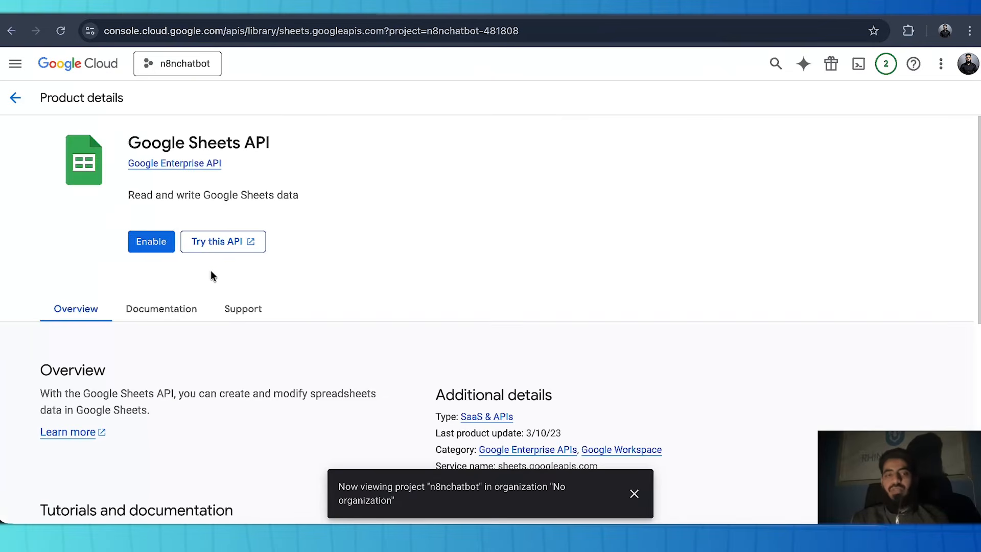
left_click(153, 244)
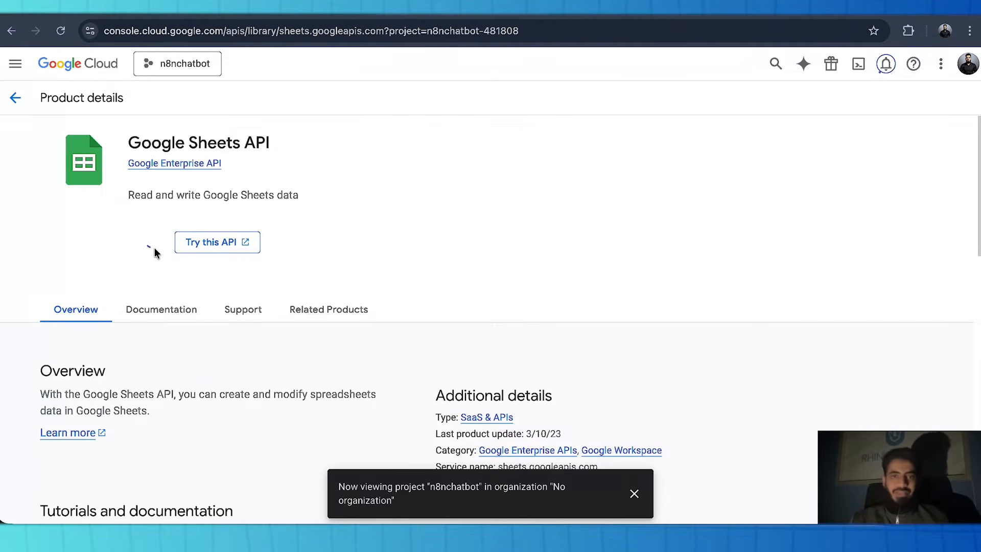
Return to the API Library, search for slides and enable the Google Slides API
left_click(101, 163)
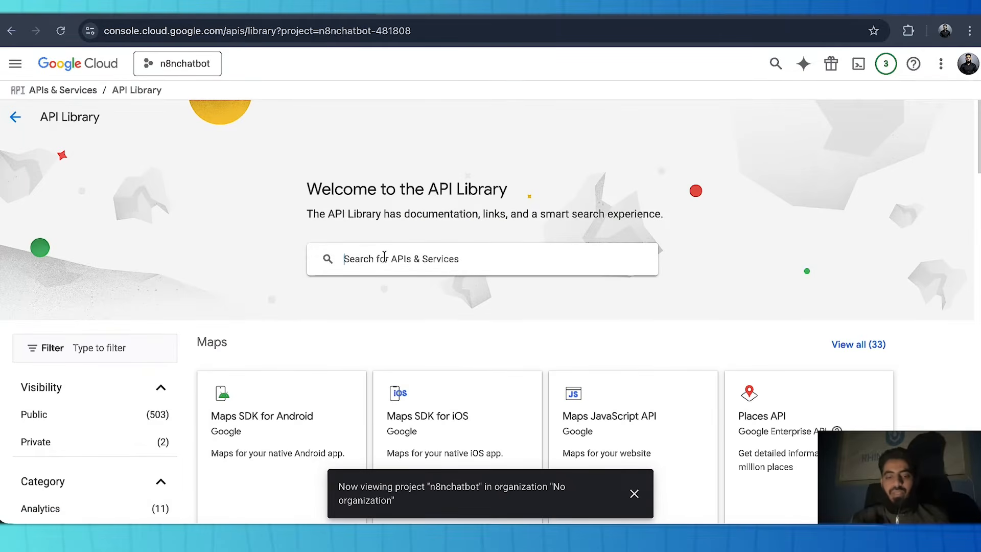
type("slides")
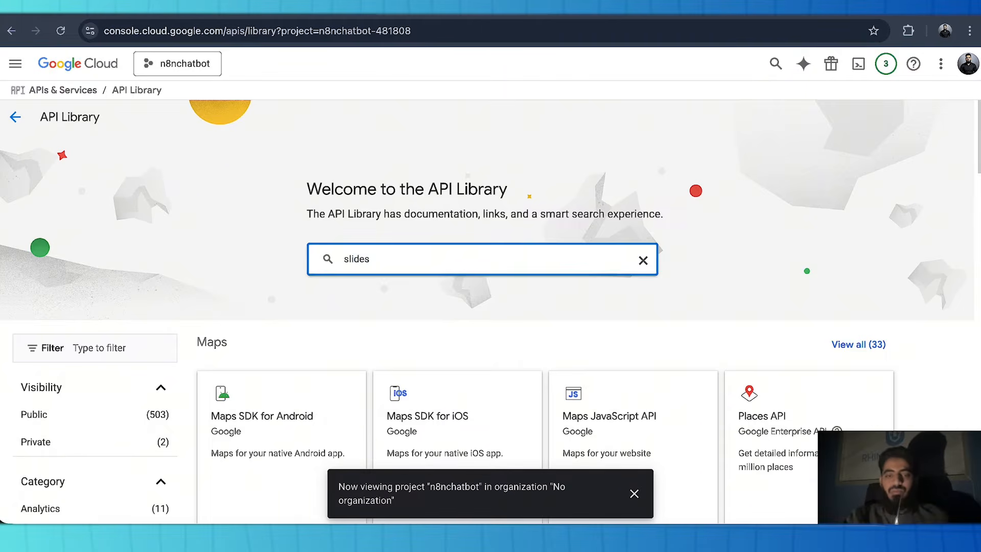
key("Return")
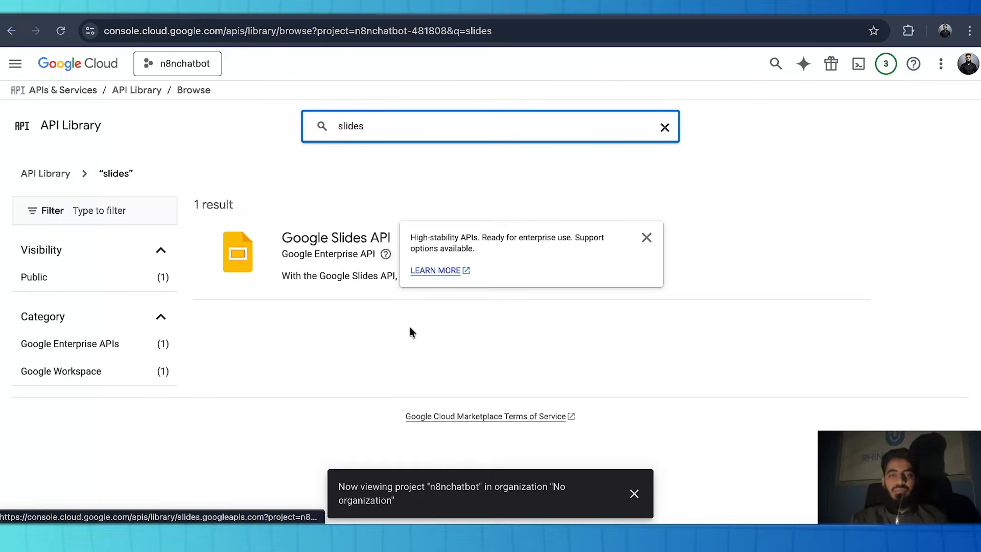
left_click(310, 254)
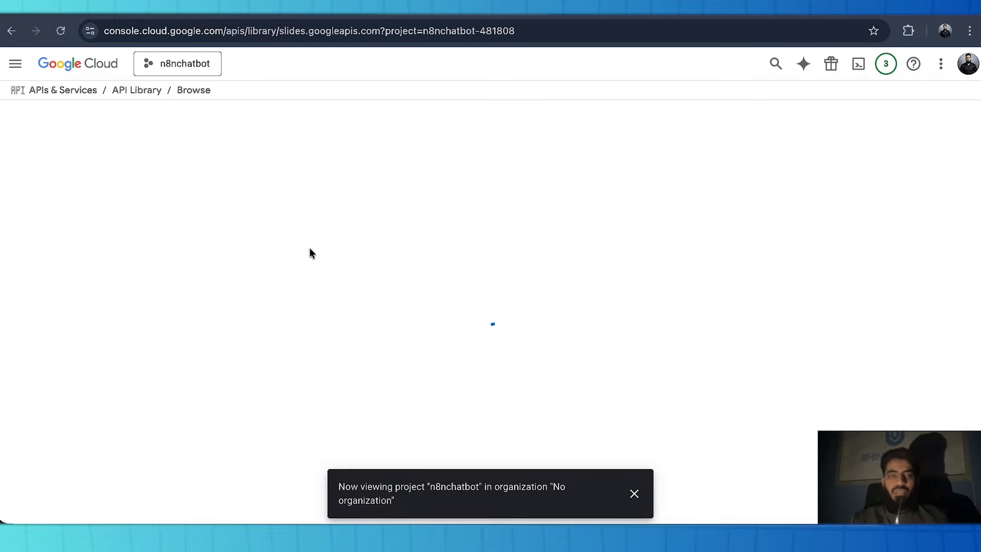
left_click(142, 242)
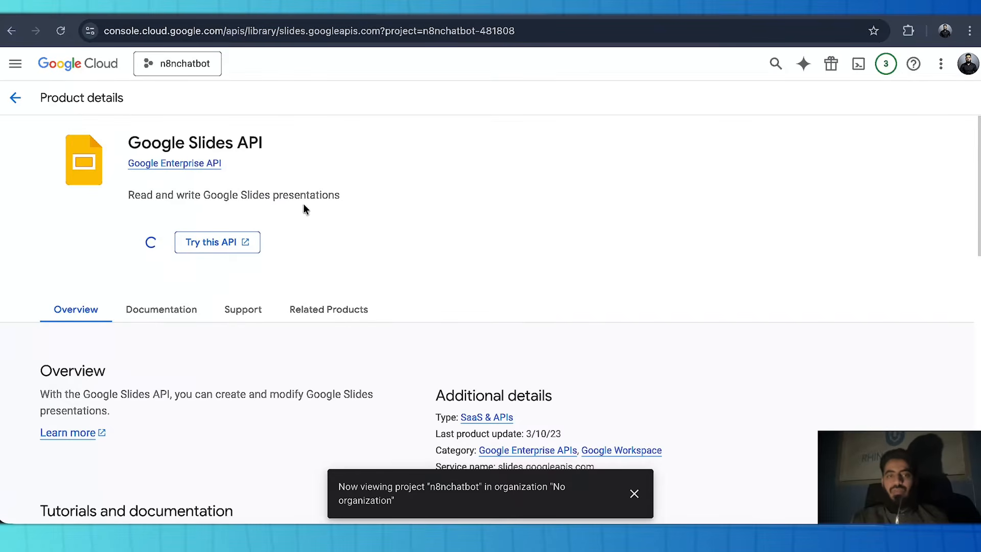
Consult the OAuth consent screen section of the n8n docs and start configuring the Google Auth Platform for the project in Google Cloud
left_click(288, 14)
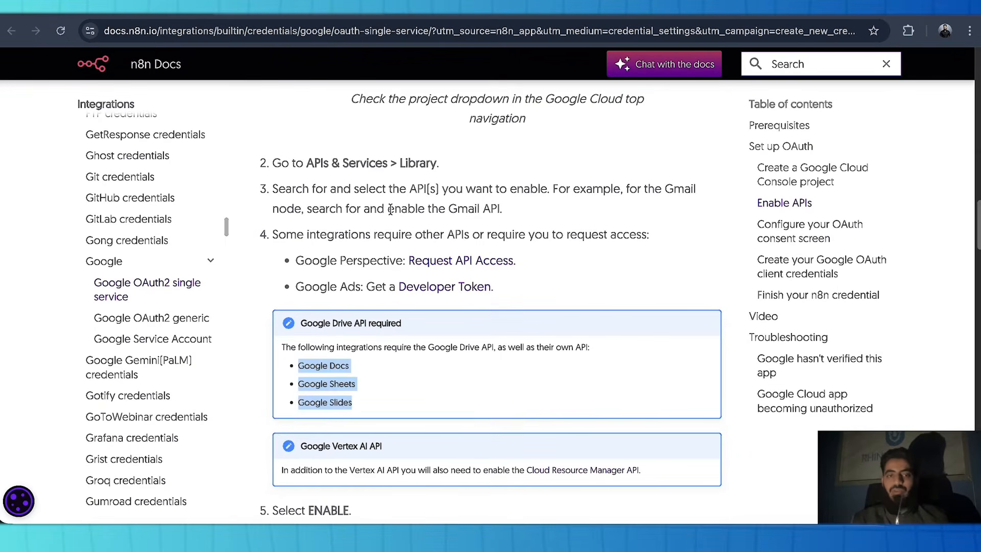
left_click(356, 229)
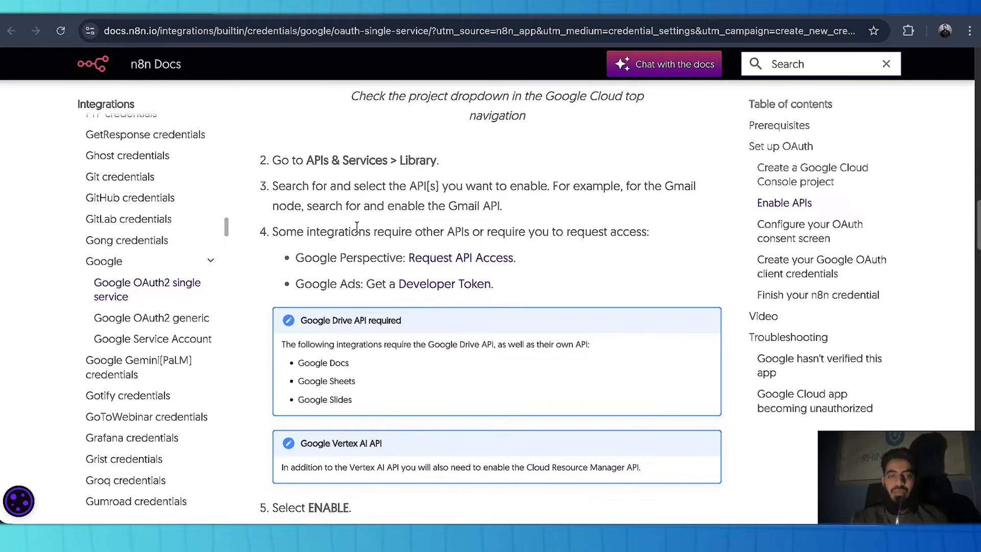
scroll(357, 227, "down", 5)
scroll(357, 227, "down", 2)
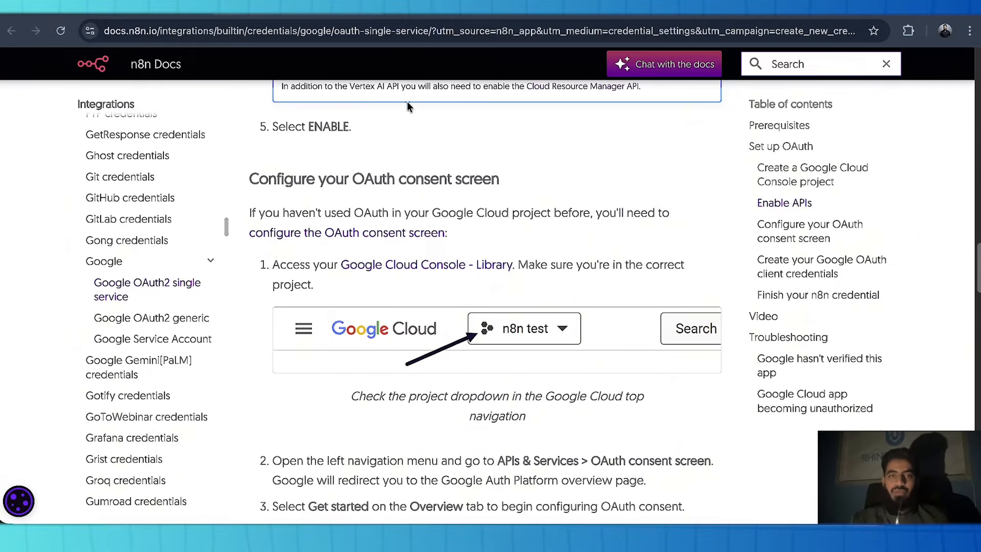
scroll(329, 277, "down", 2)
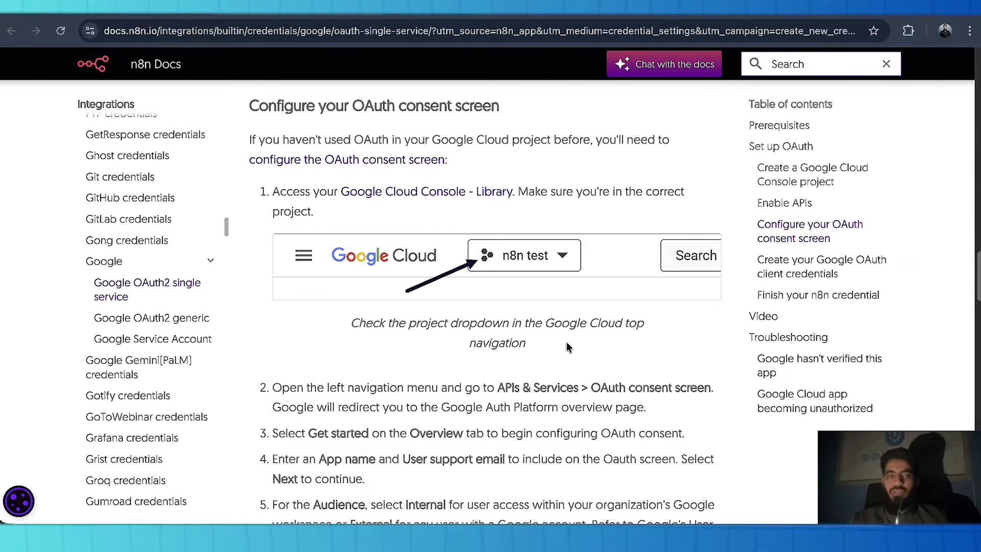
left_click(424, 14)
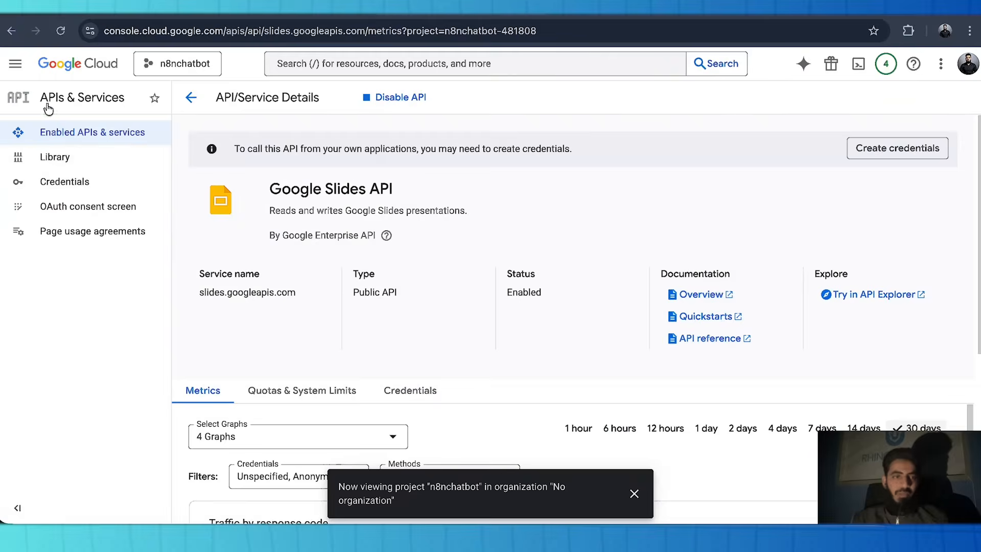
left_click(64, 211)
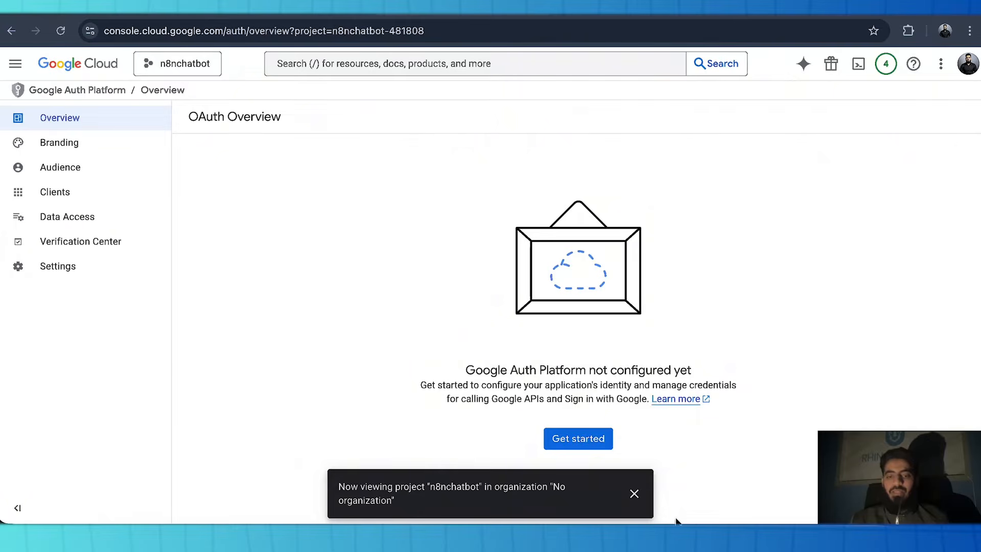
left_click(634, 494)
left_click(585, 444)
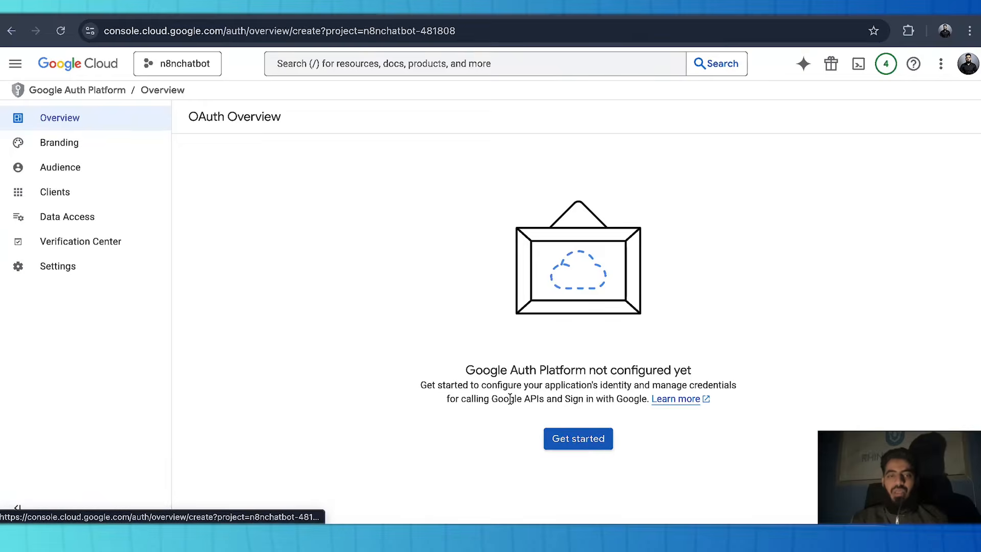
Name the app n8nchatbot with the account's email as user support email, and set the audience to External
left_click(348, 207)
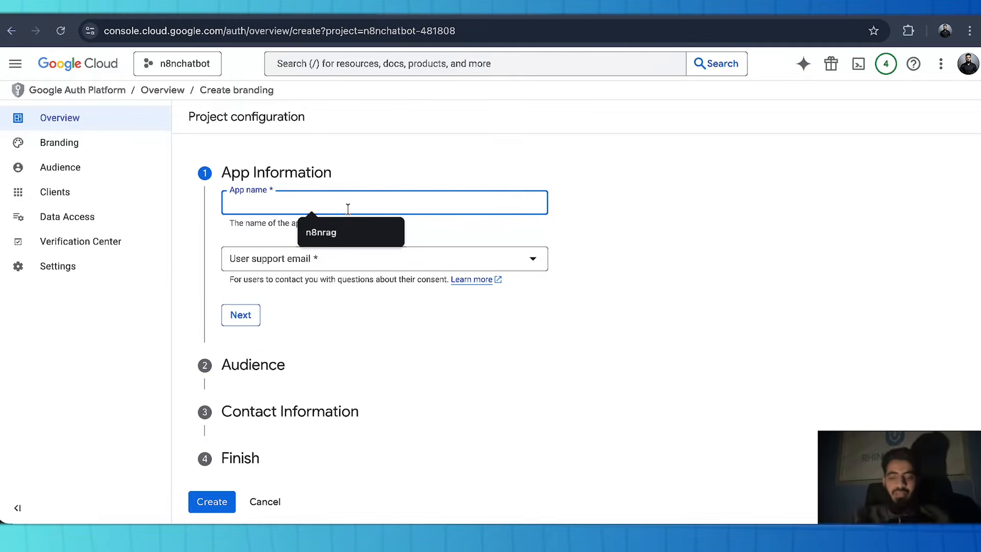
type("n8n")
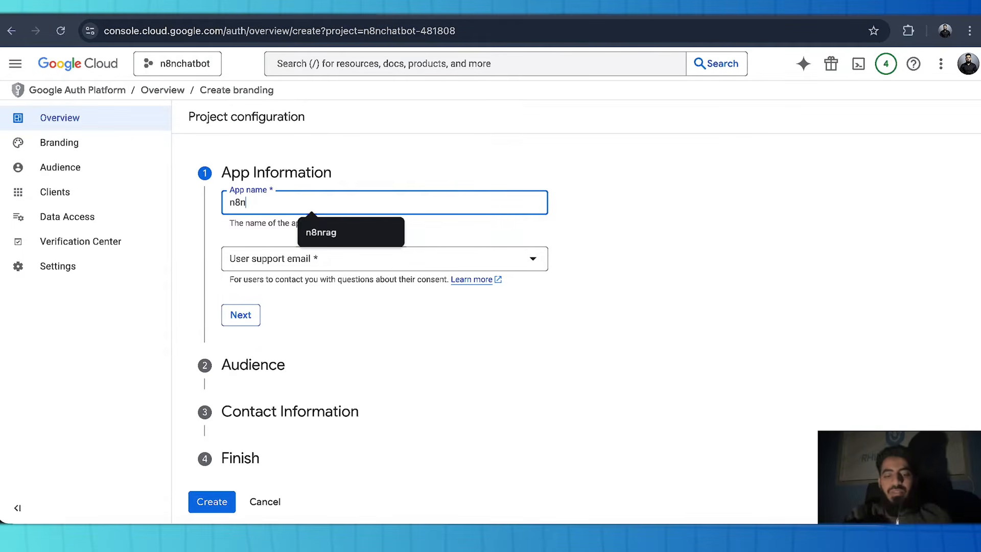
type("chatbot")
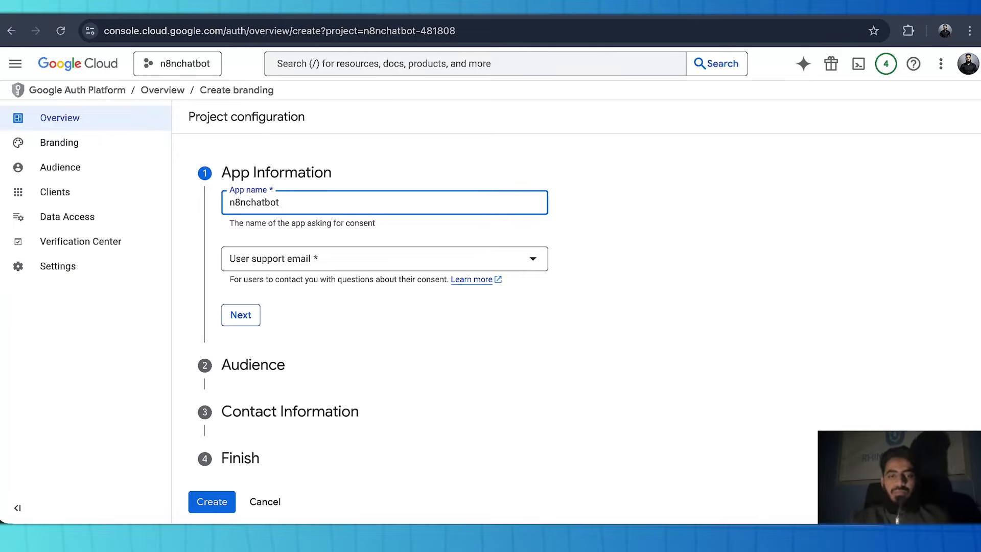
left_click(338, 258)
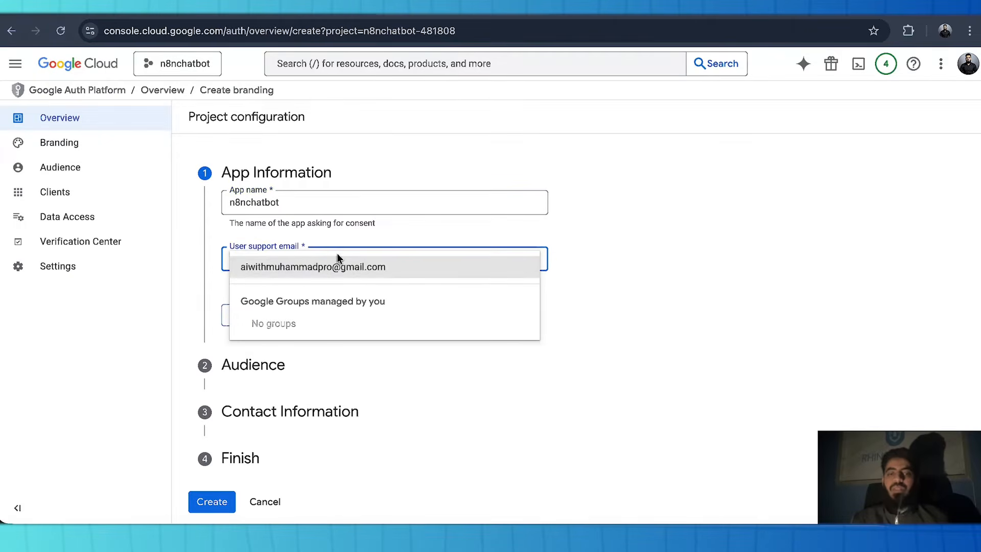
left_click(337, 268)
left_click(240, 313)
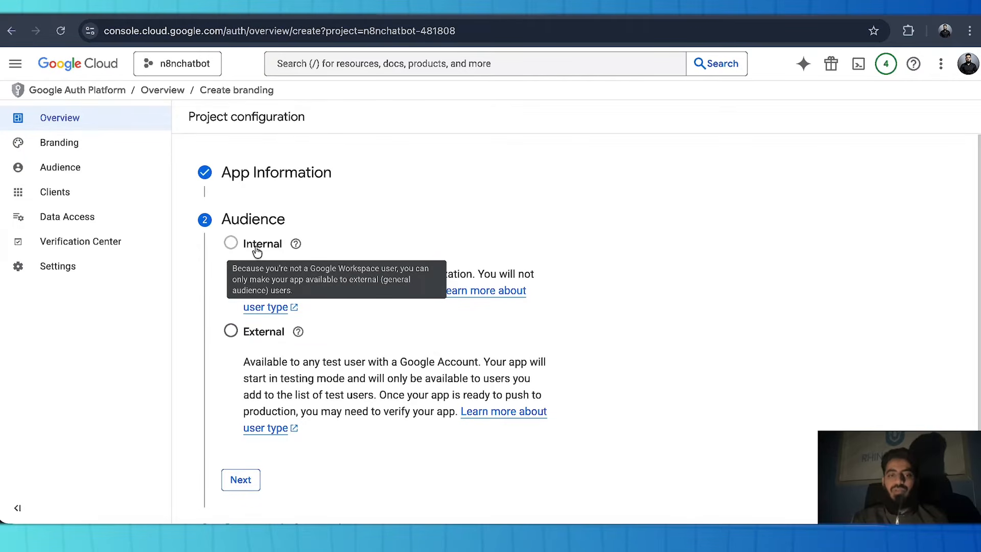
left_click(230, 338)
left_click(251, 478)
Copy the signed-in account's email address into the contact information and proceed to the final section
left_click(291, 302)
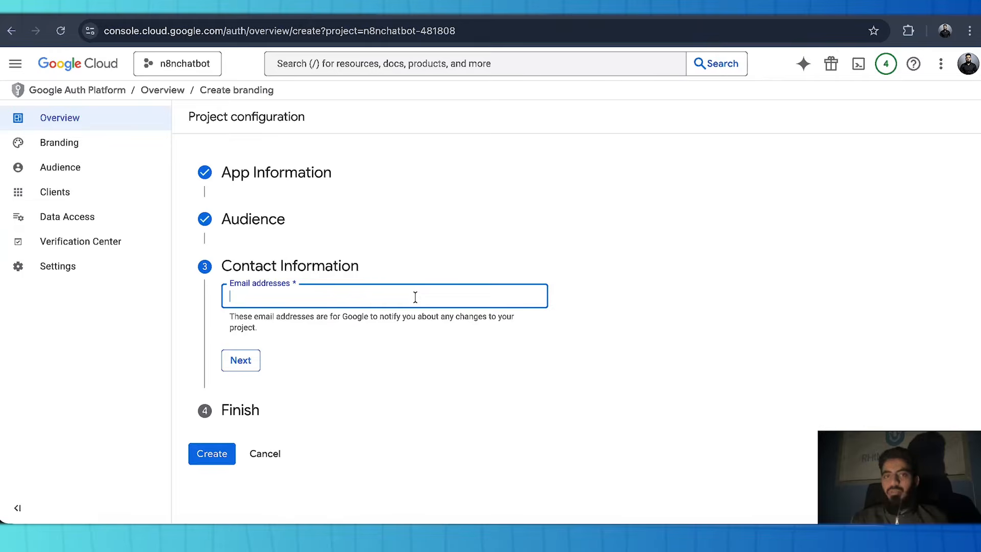
left_click(966, 70)
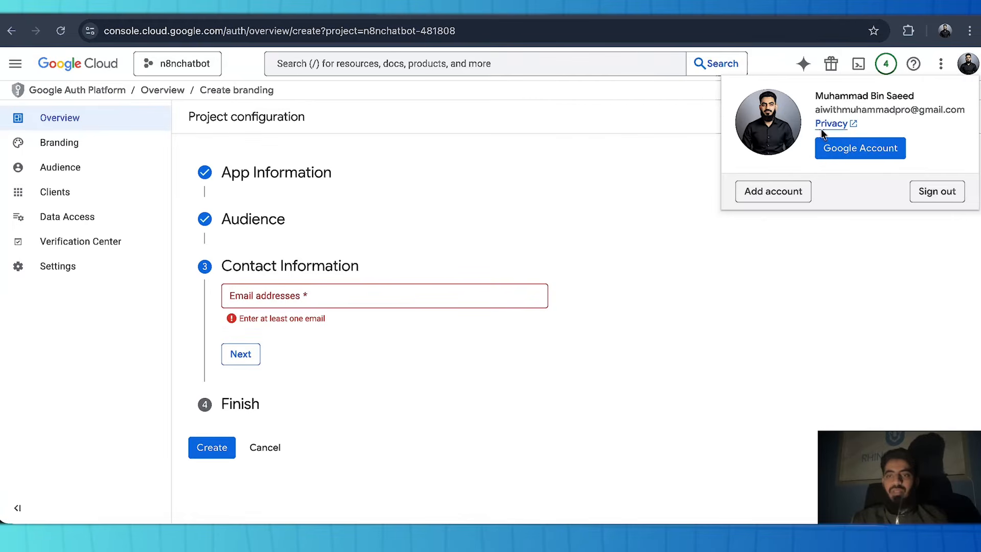
left_click_drag(816, 106, 964, 114)
key("ctrl+c")
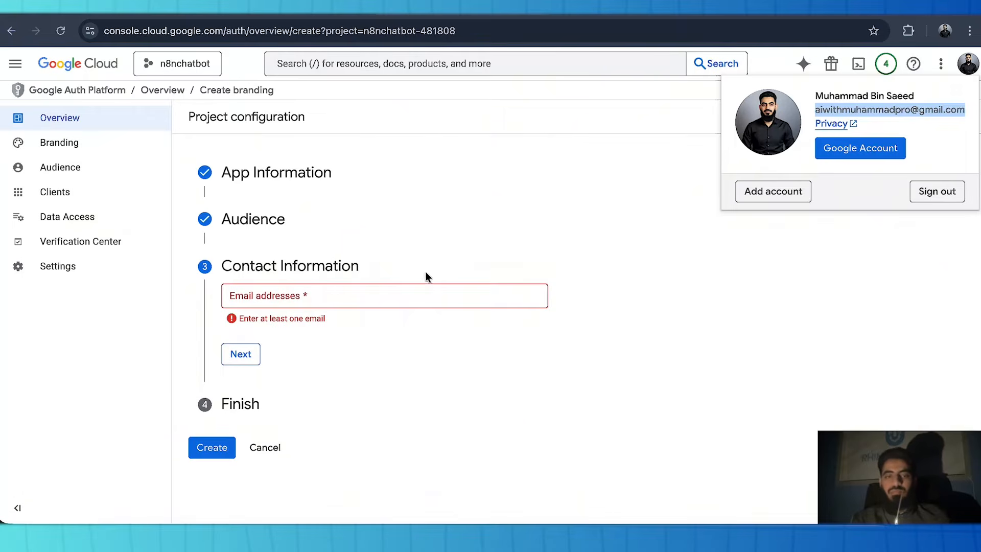
left_click(423, 289)
left_click(422, 292)
key("ctrl+v")
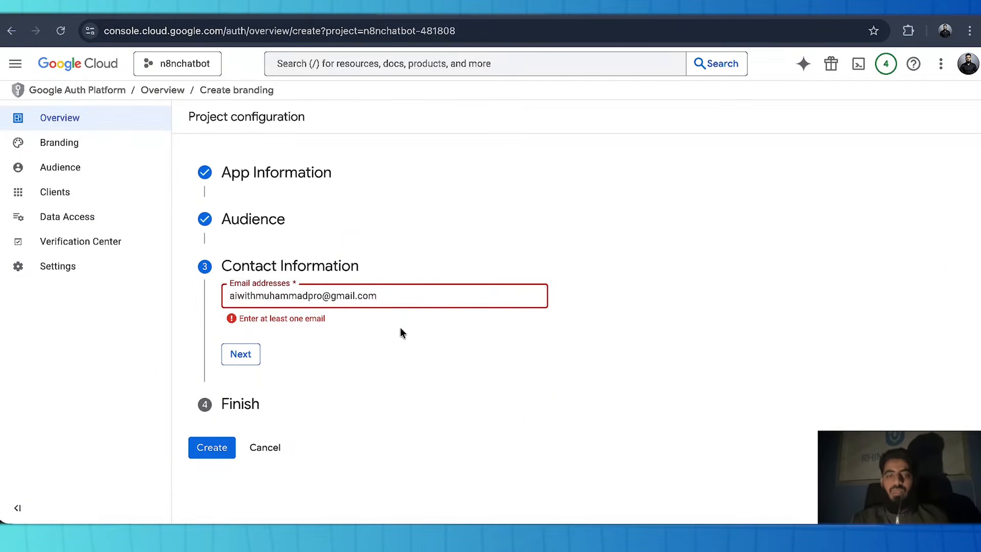
left_click(240, 356)
Agree to the Google API Services User Data Policy and create the OAuth configuration
left_click(231, 336)
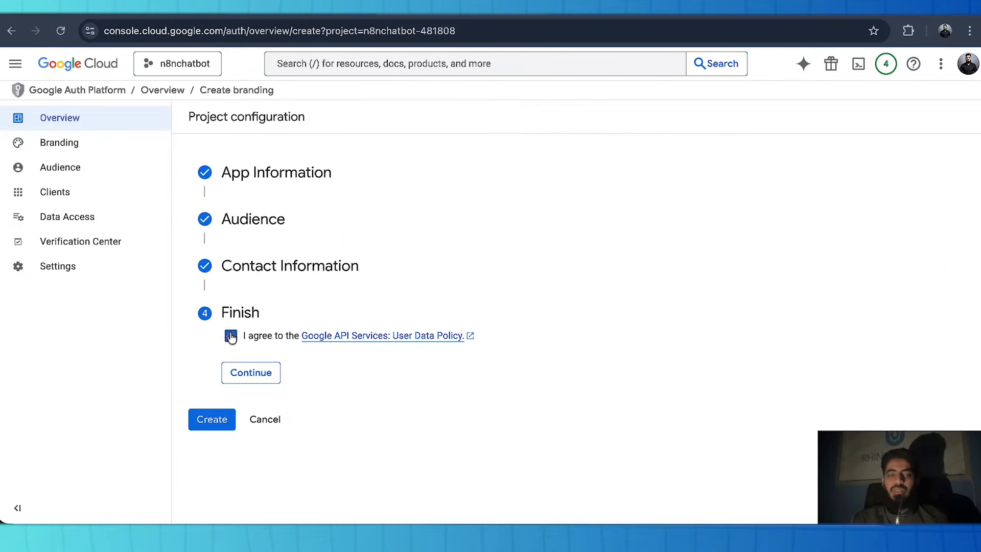
left_click(247, 375)
left_click(216, 364)
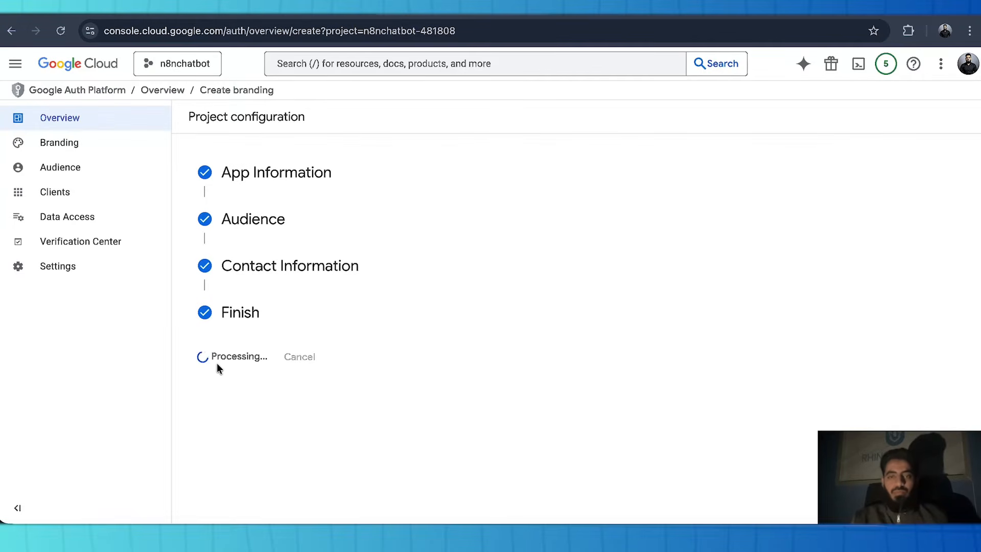
Review the remaining OAuth consent instructions and the section on creating Google OAuth client credentials in the n8n docs
left_click(283, 11)
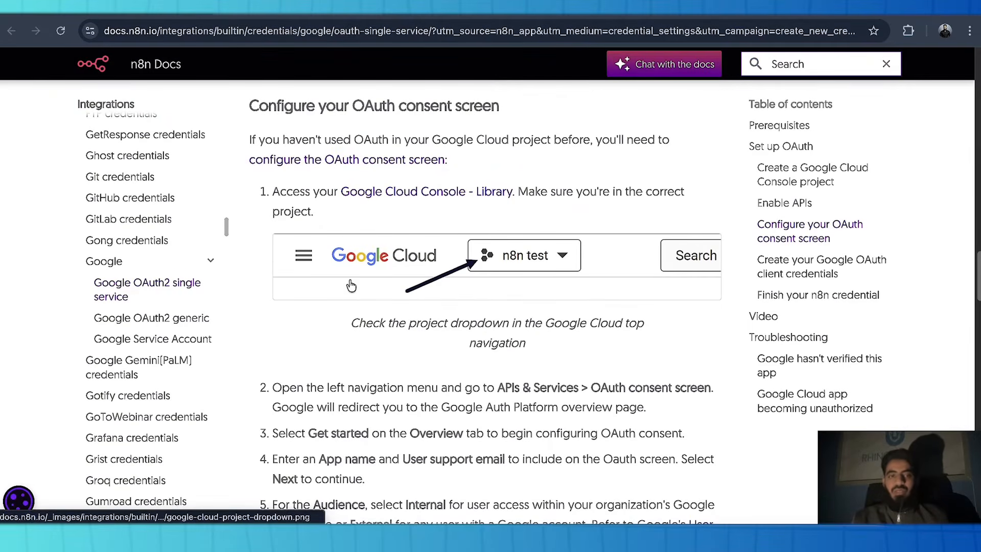
scroll(349, 295, "down", 1)
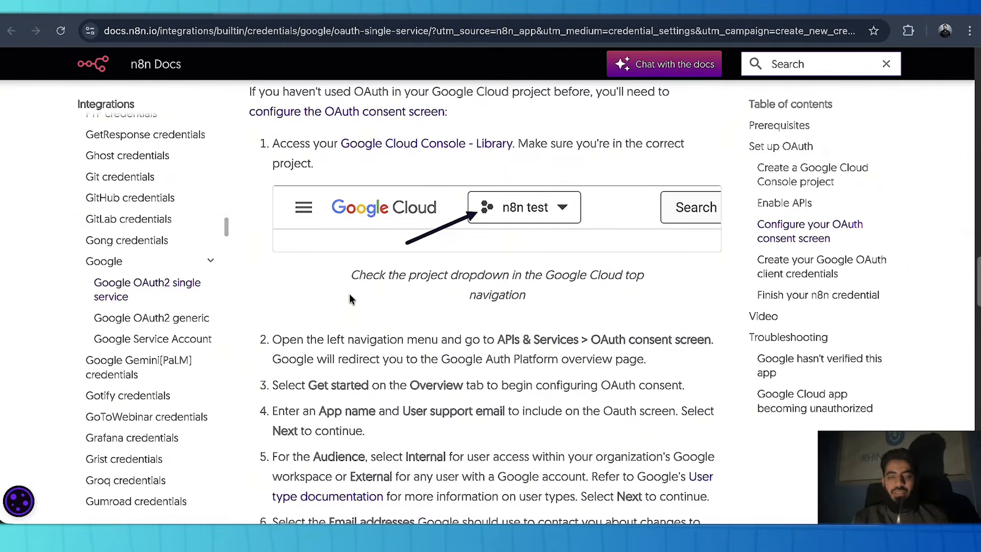
scroll(350, 300, "down", 4)
scroll(354, 306, "down", 3)
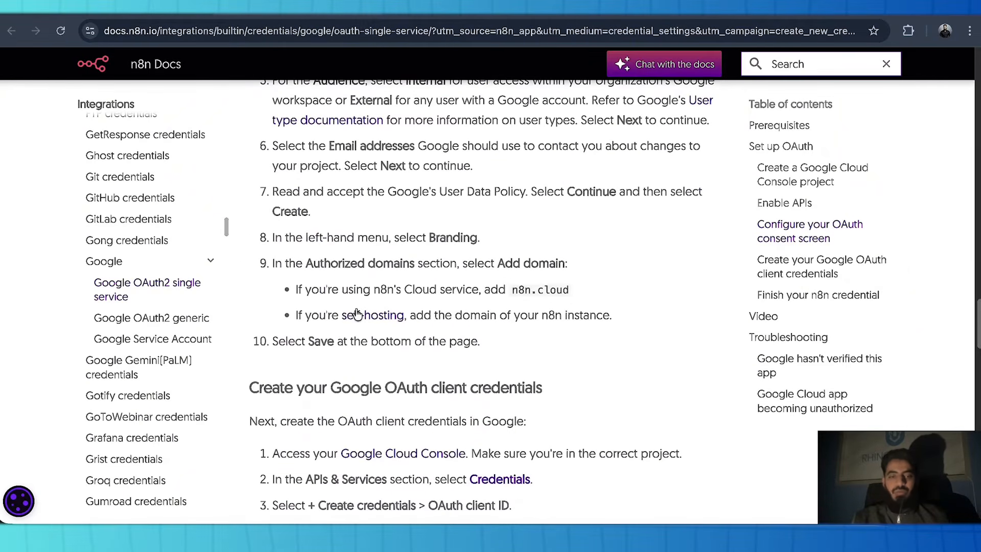
scroll(381, 366, "down", 1)
scroll(378, 369, "down", 1)
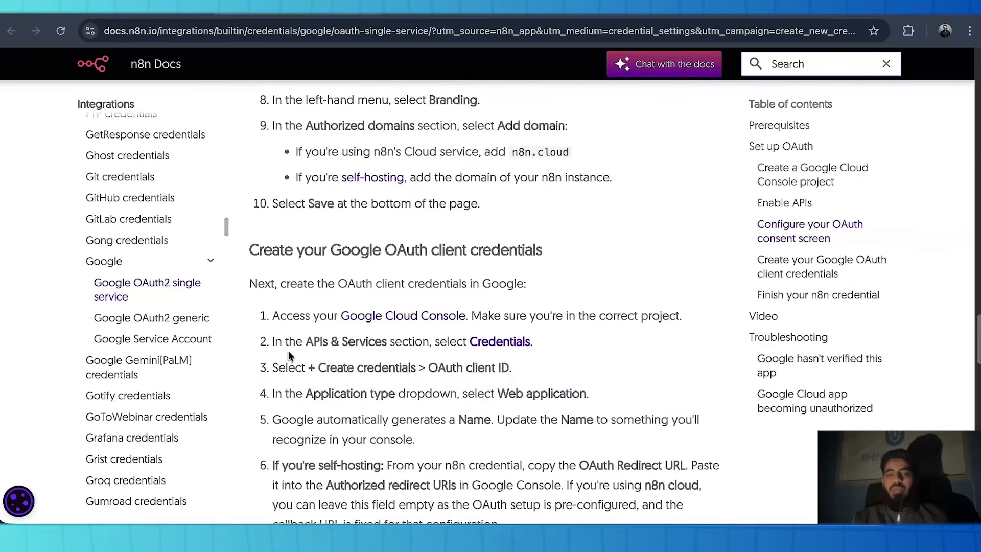
scroll(420, 392, "down", 1)
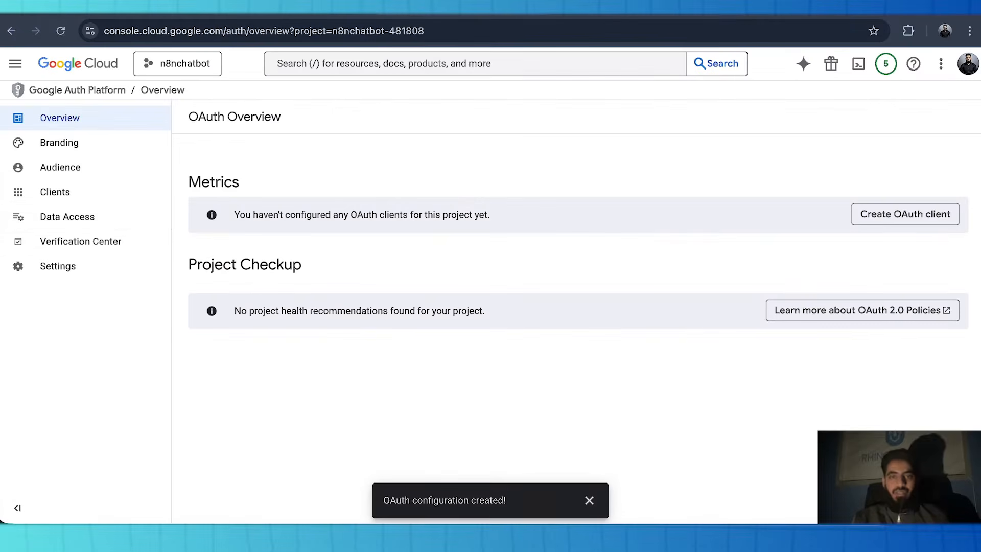
Switch back to Google Cloud and open the Credentials page of APIs & Services for the n8nchatbot project
left_click(15, 63)
mouse_move(96, 416)
mouse_move(82, 389)
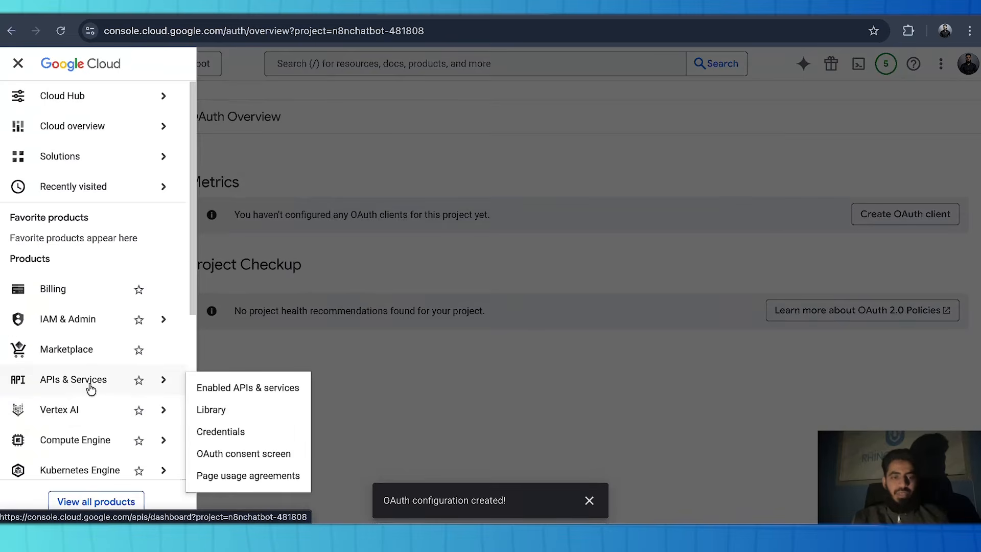
left_click(210, 434)
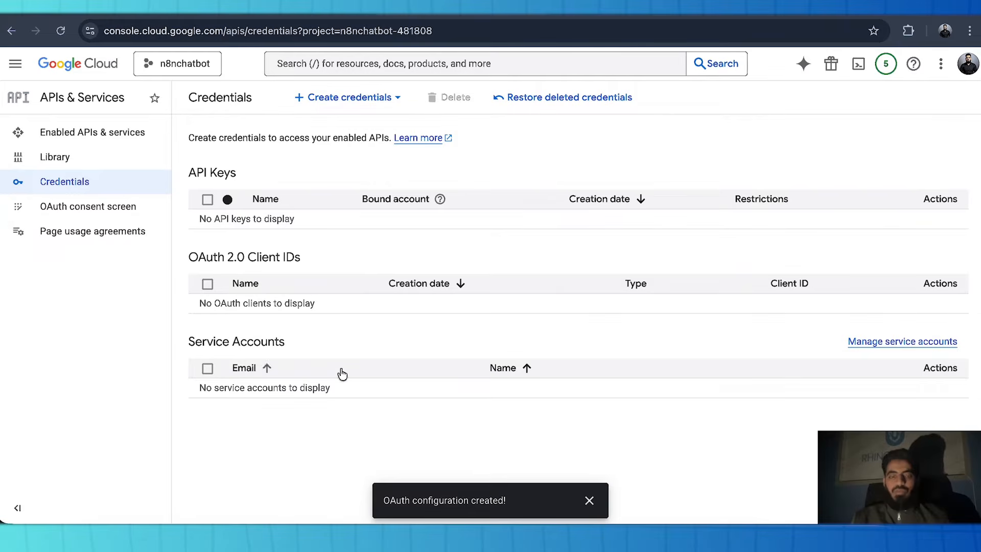
Start creating an OAuth client ID credential, checking the credential type against the n8n docs
left_click(346, 105)
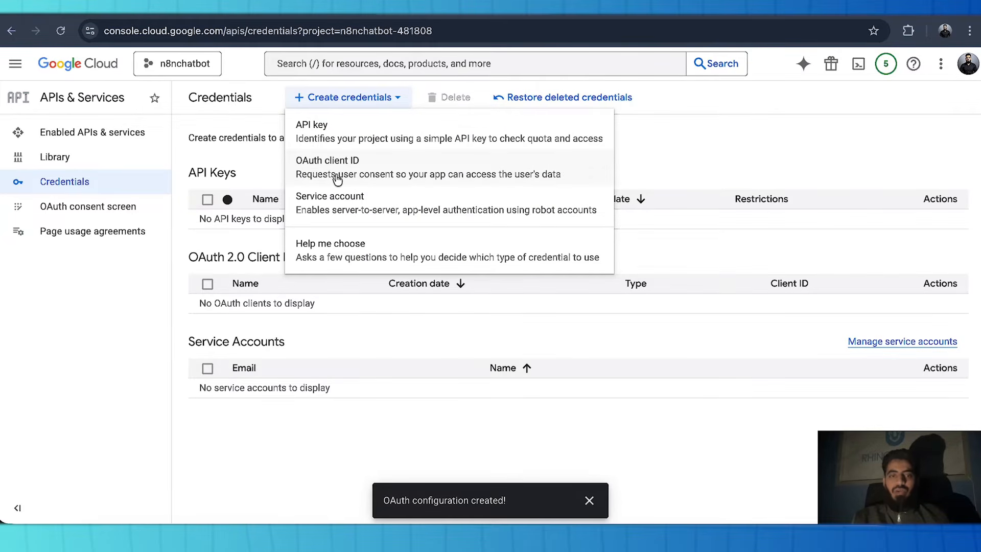
left_click(294, 13)
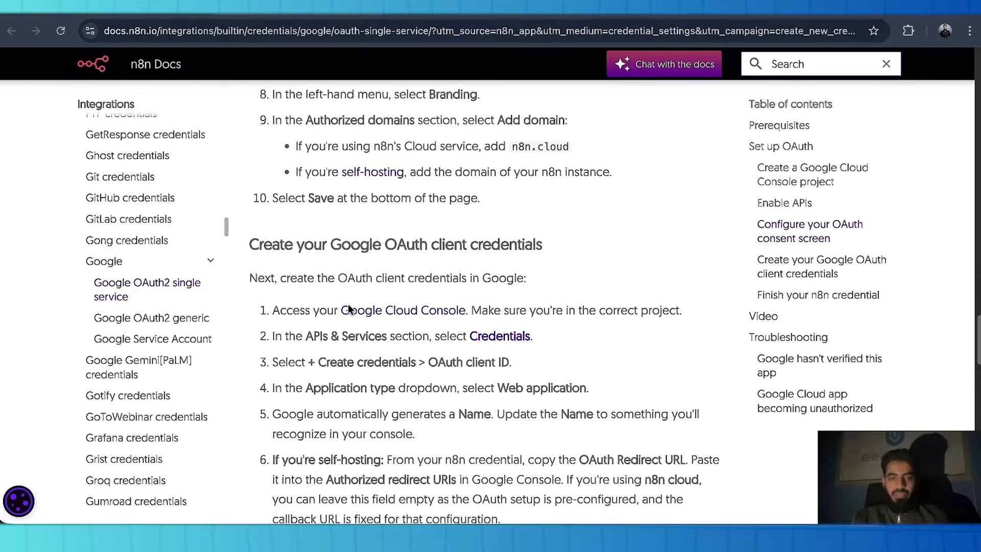
double_click(435, 363)
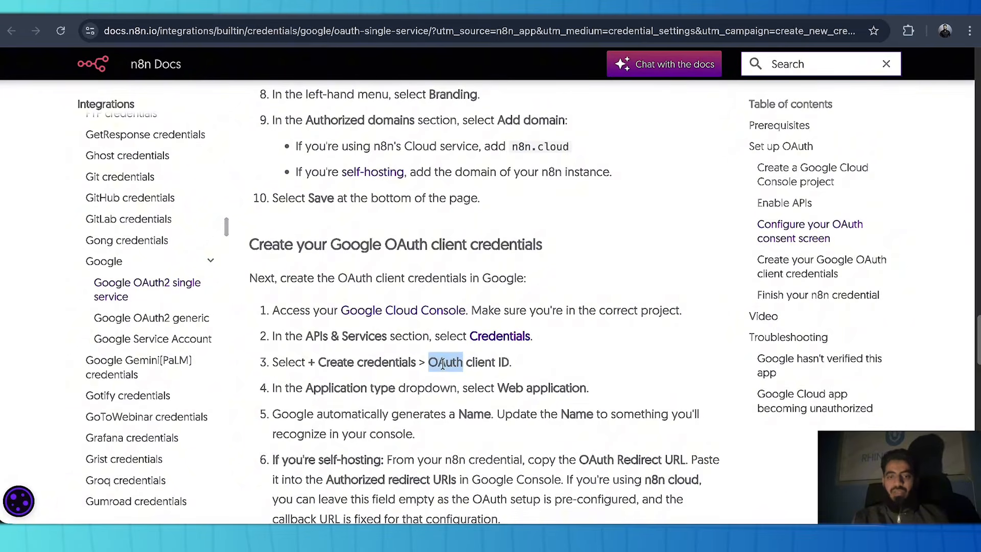
left_click(426, 15)
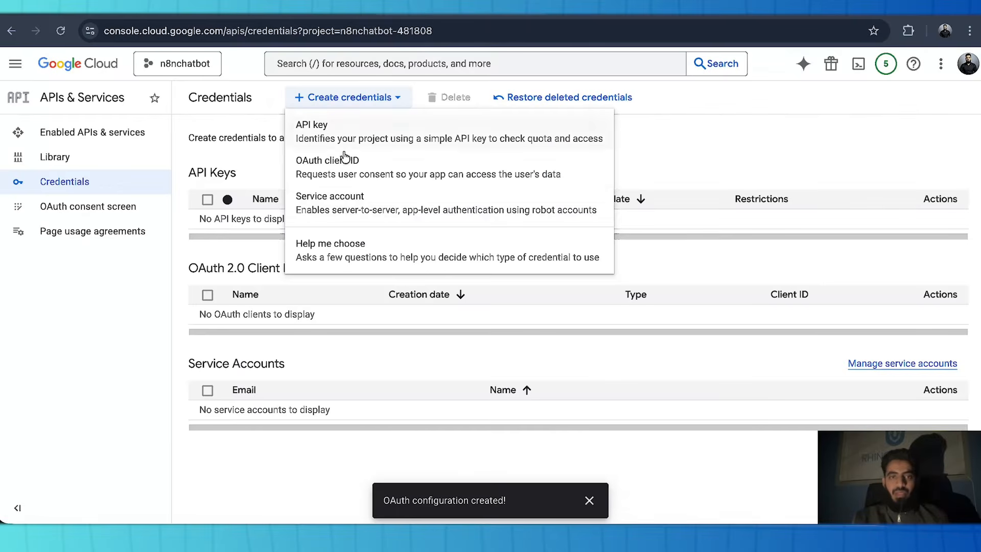
left_click(350, 182)
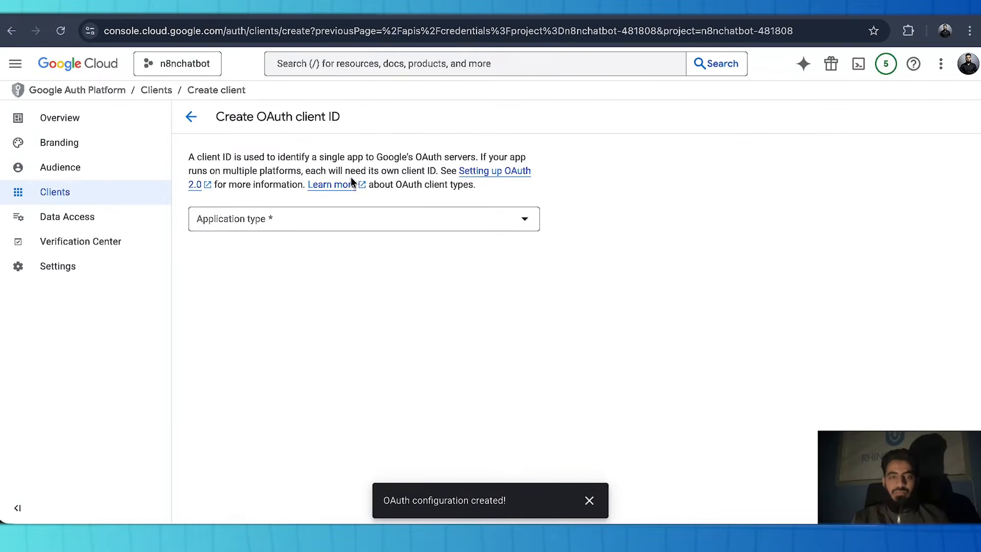
Set the OAuth client's application type to Web application and name it N8N Chatbot
left_click(356, 218)
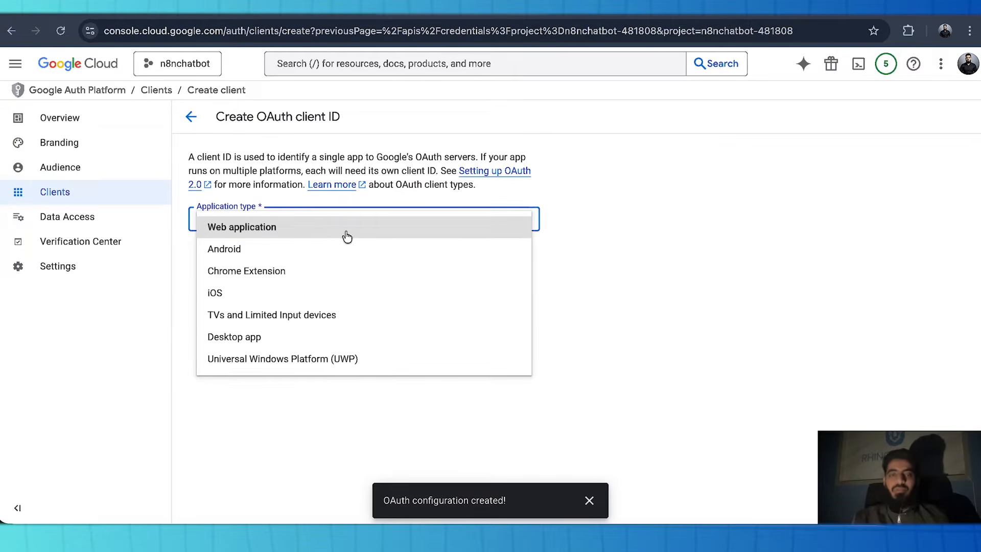
left_click(346, 236)
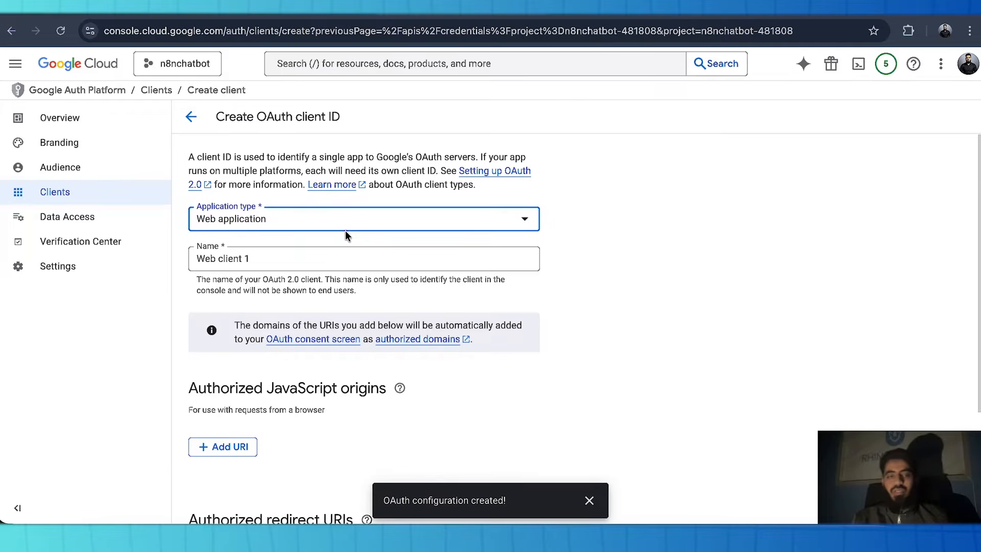
left_click(316, 263)
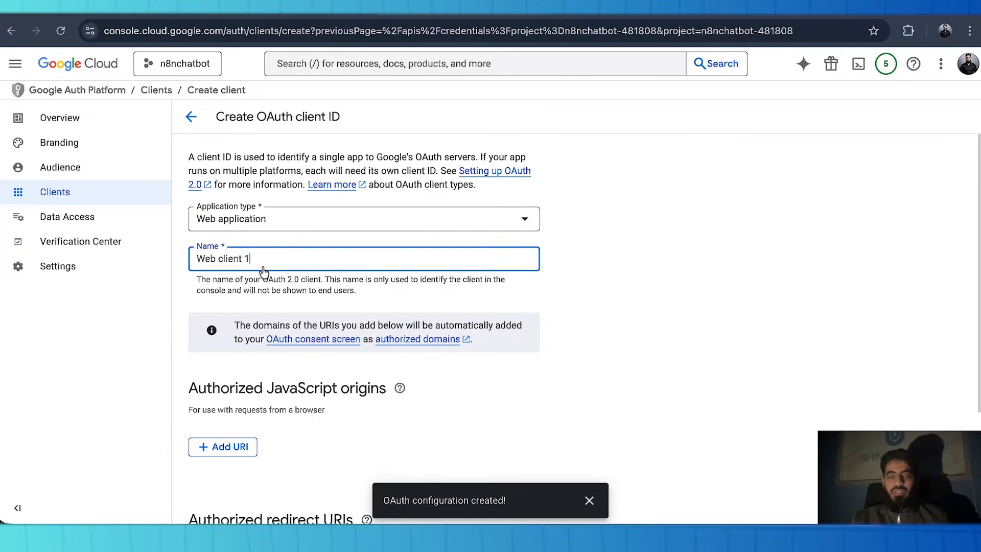
key("ctrl+a")
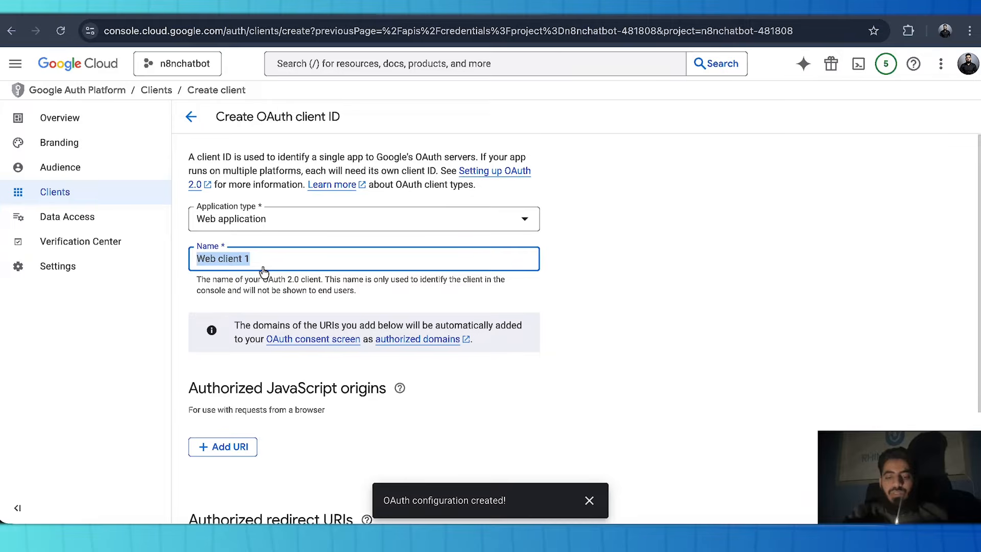
type("N8N Chatbot")
Copy the OAuth Redirect URL from the n8n Google Drive credential into the client's authorized redirect URIs and create the client
scroll(304, 277, "down", 1)
scroll(305, 276, "down", 3)
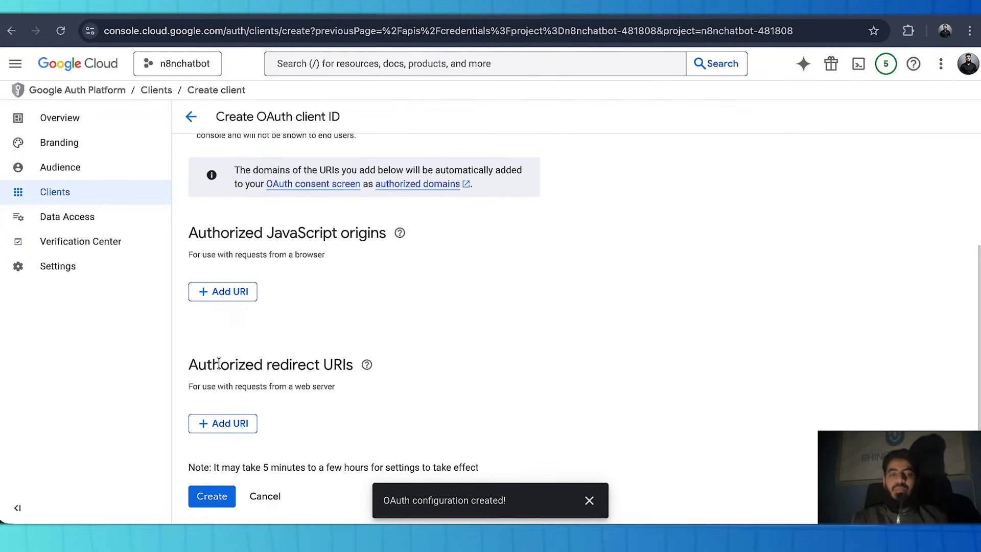
left_click_drag(189, 369, 364, 366)
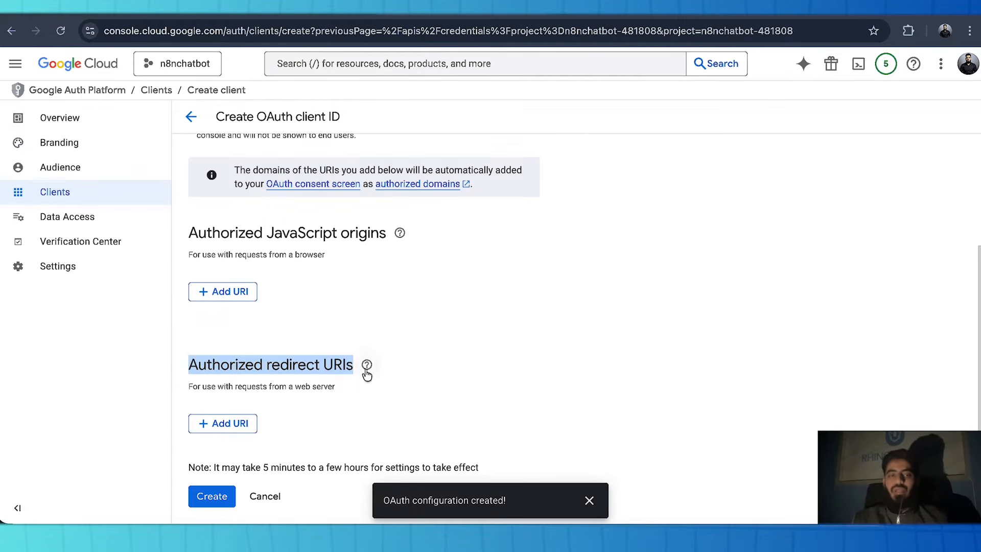
left_click(167, 13)
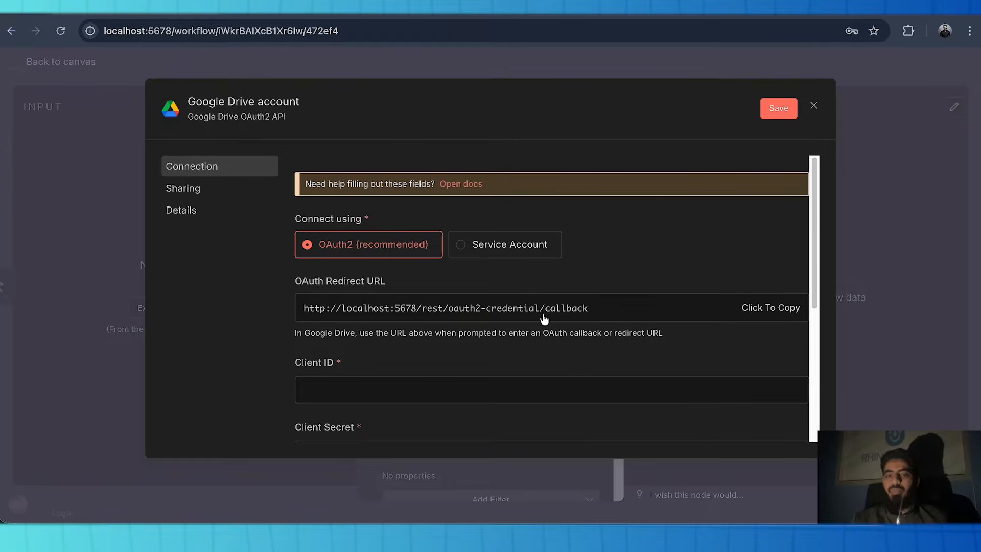
left_click(758, 312)
key("ctrl+Tab")
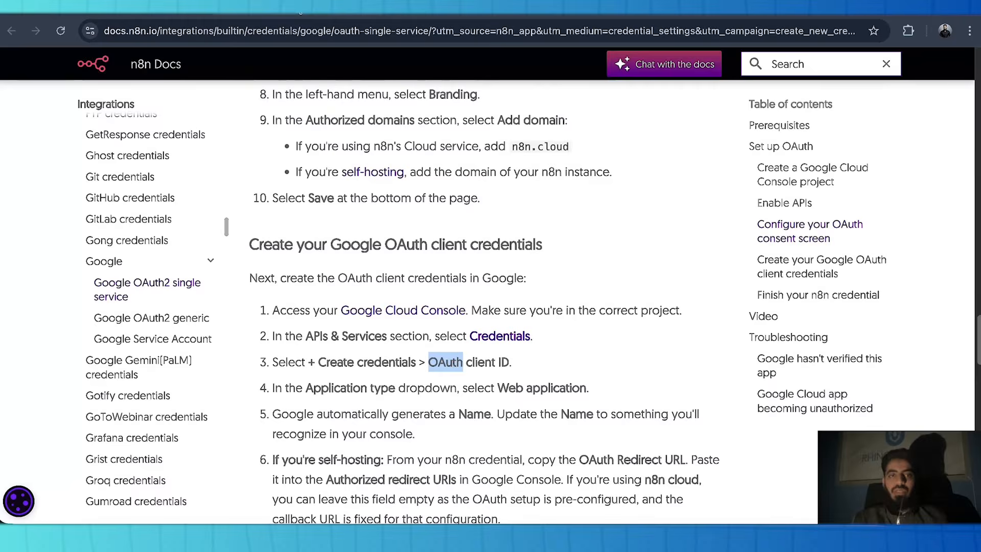
key("ctrl+Tab")
left_click(225, 423)
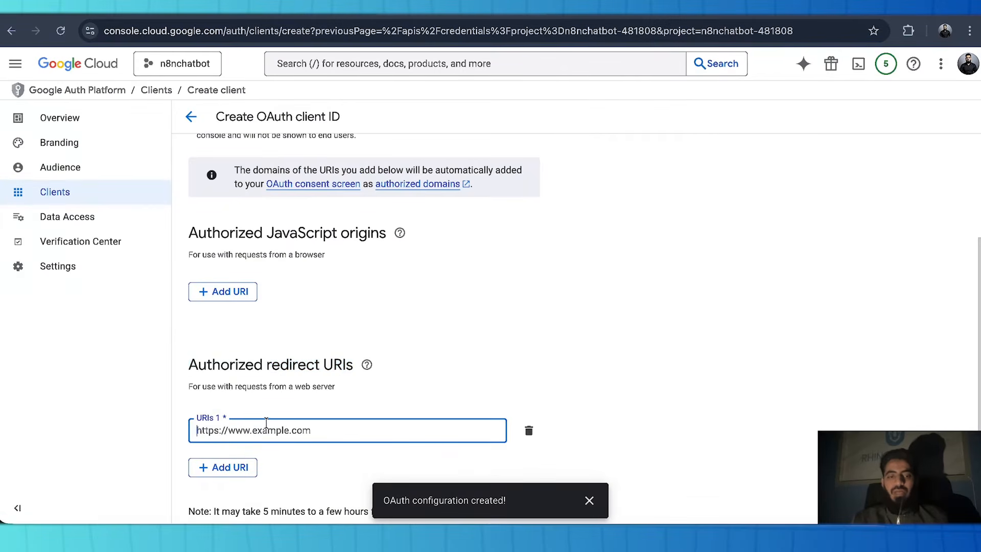
key("ctrl+v")
scroll(278, 439, "down", 1)
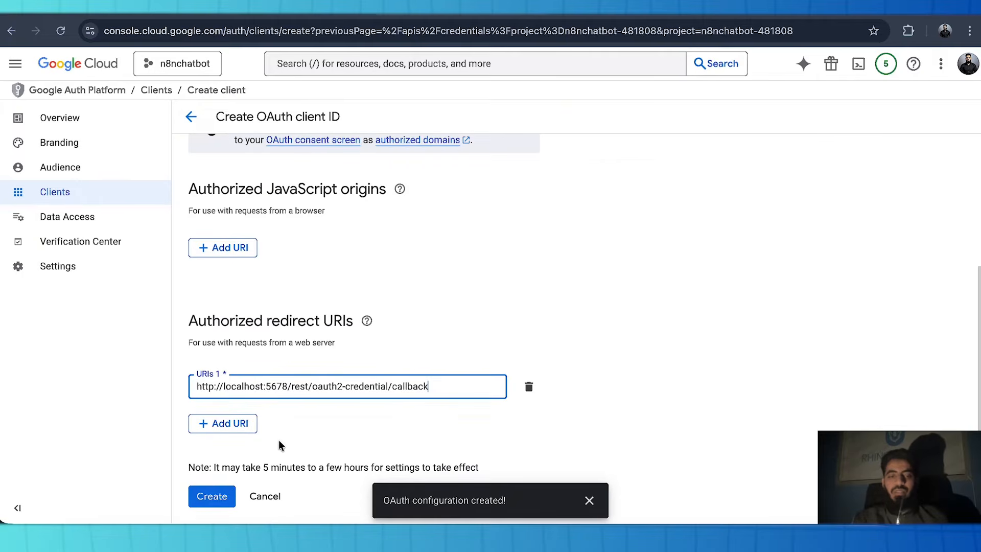
left_click(223, 490)
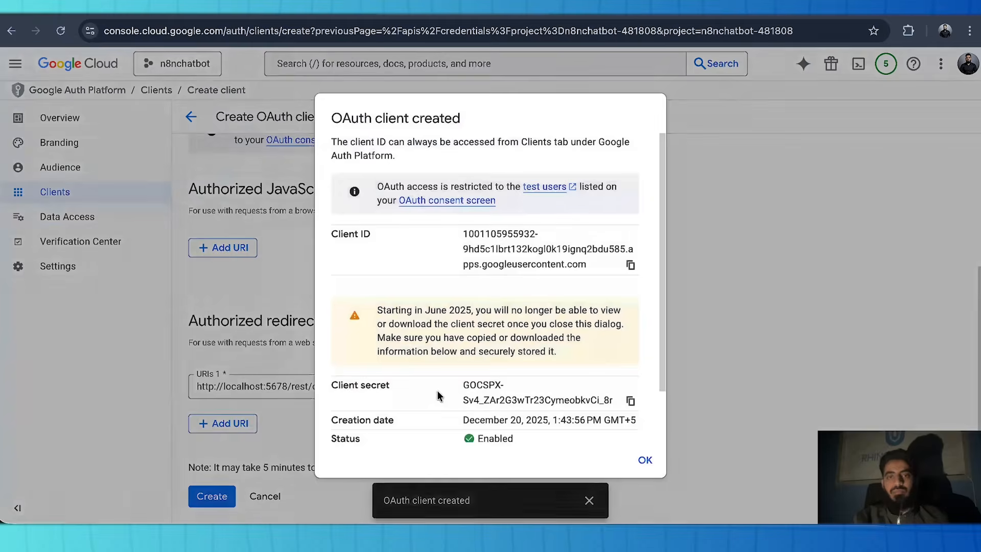
Copy the new OAuth client's Client ID into the Client ID field of the n8n Google Drive credential
scroll(438, 395, "down", 2)
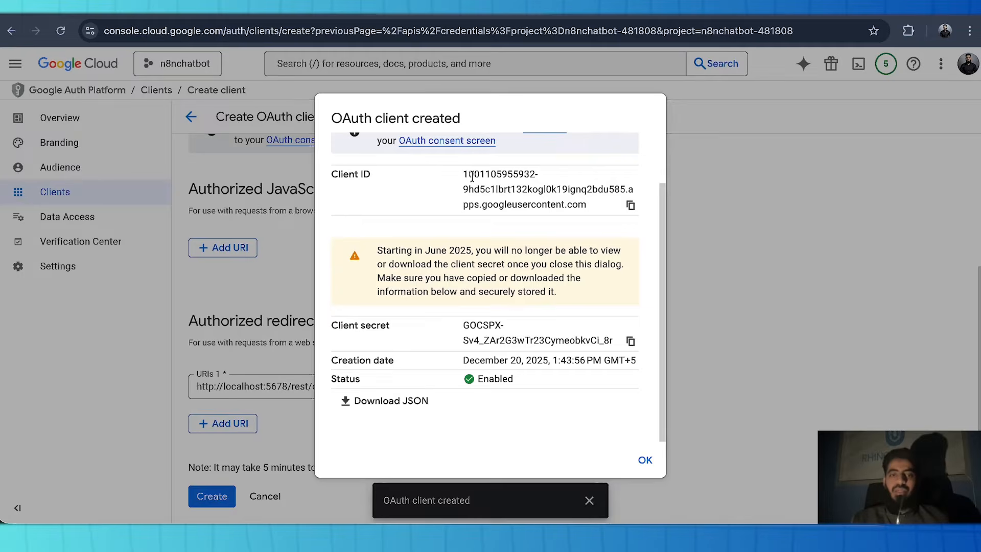
left_click(630, 205)
left_click(193, 20)
scroll(373, 278, "down", 5)
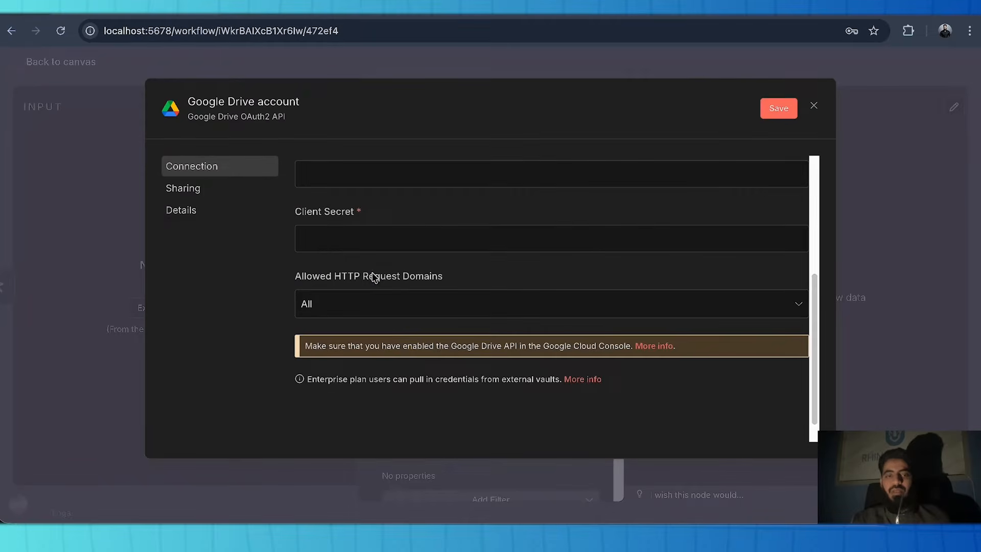
scroll(350, 221, "up", 1)
left_click(350, 216)
key("ctrl+v")
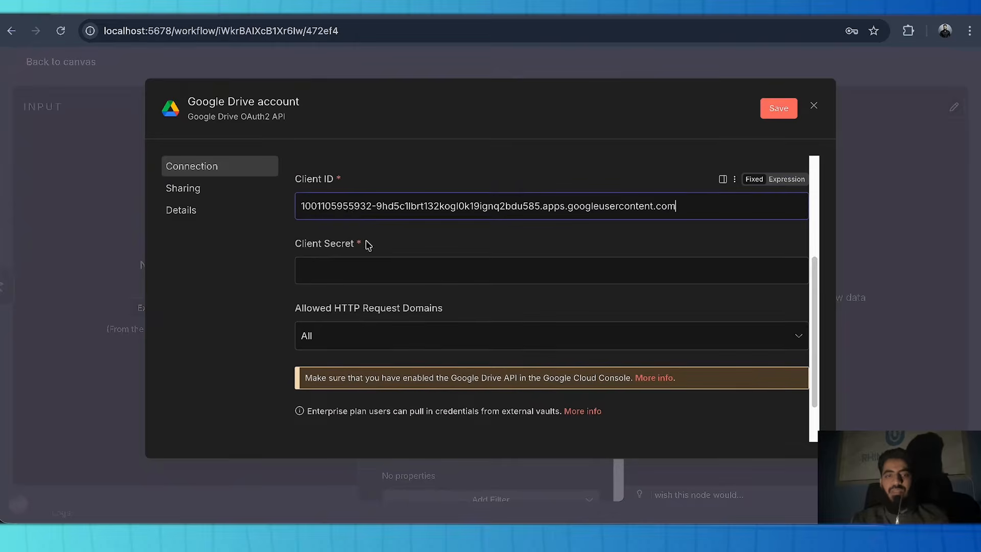
Copy the client secret from Google Cloud into the n8n credential's Client Secret field and dismiss the created-client dialog
left_click(370, 270)
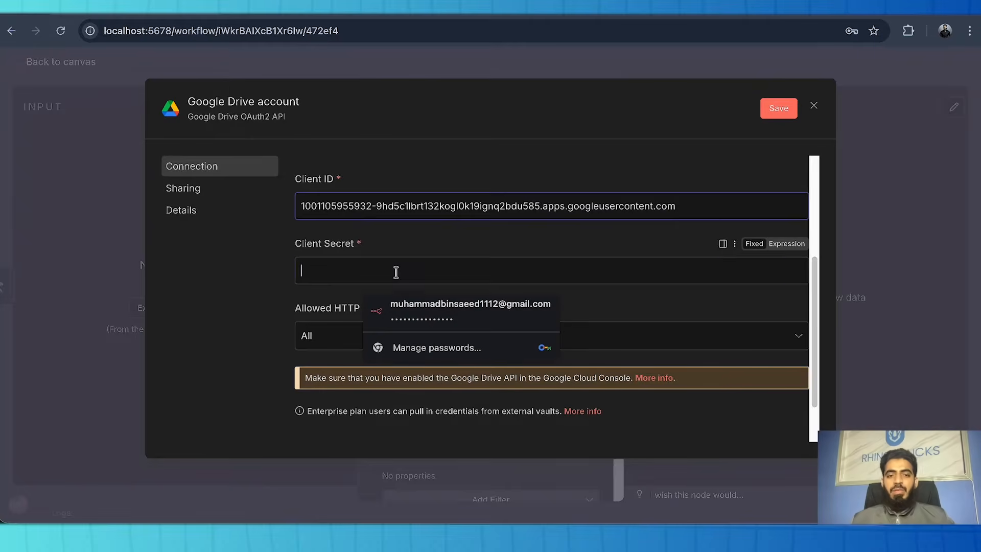
left_click(411, 14)
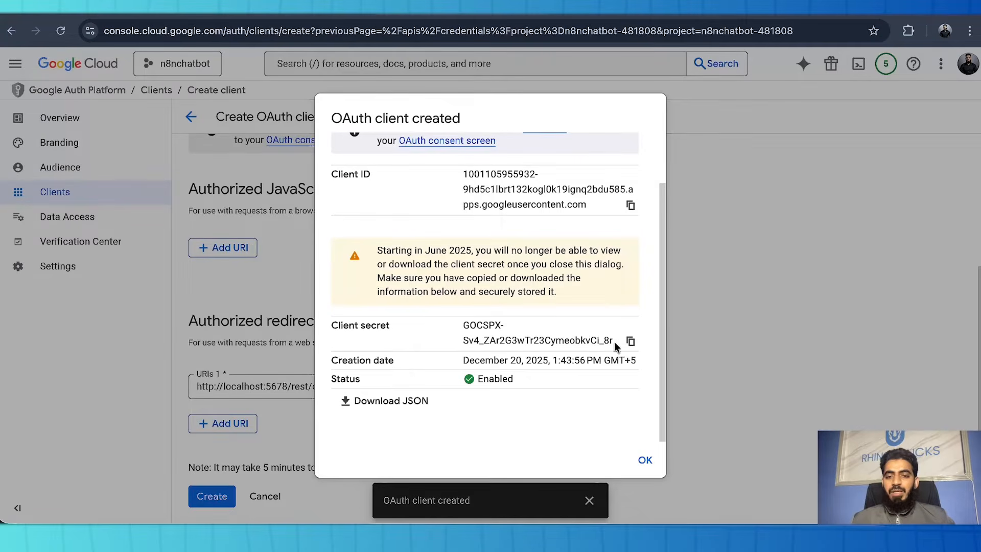
left_click(630, 341)
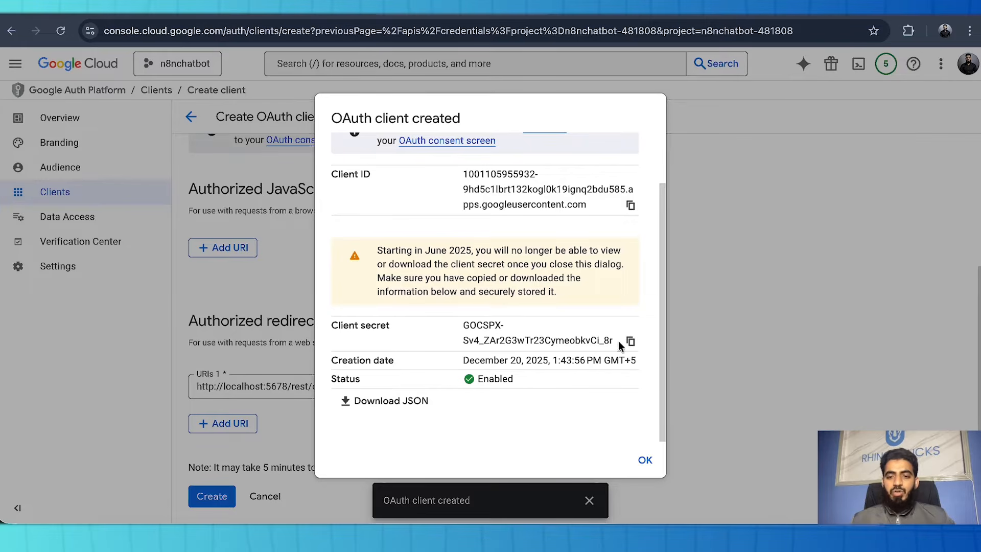
left_click(628, 341)
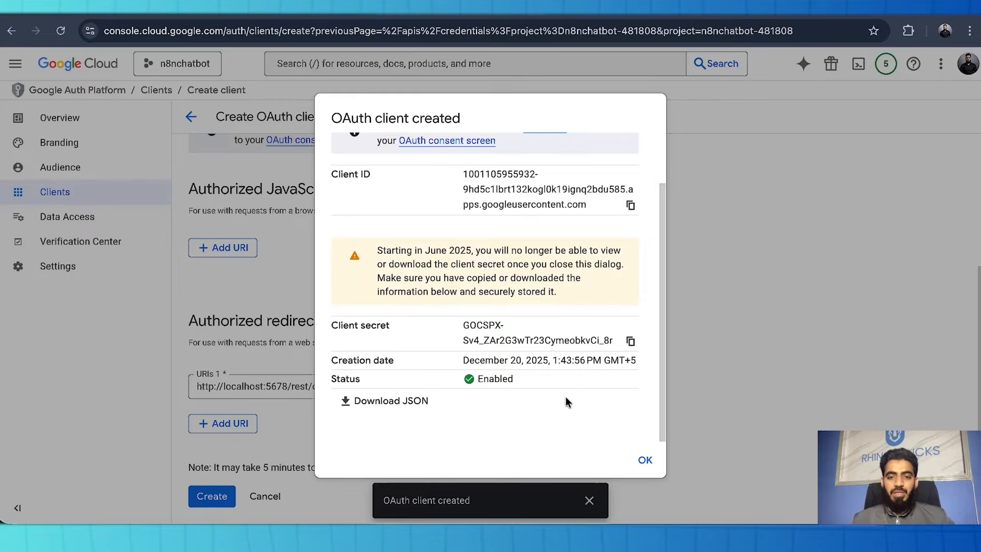
left_click(631, 342)
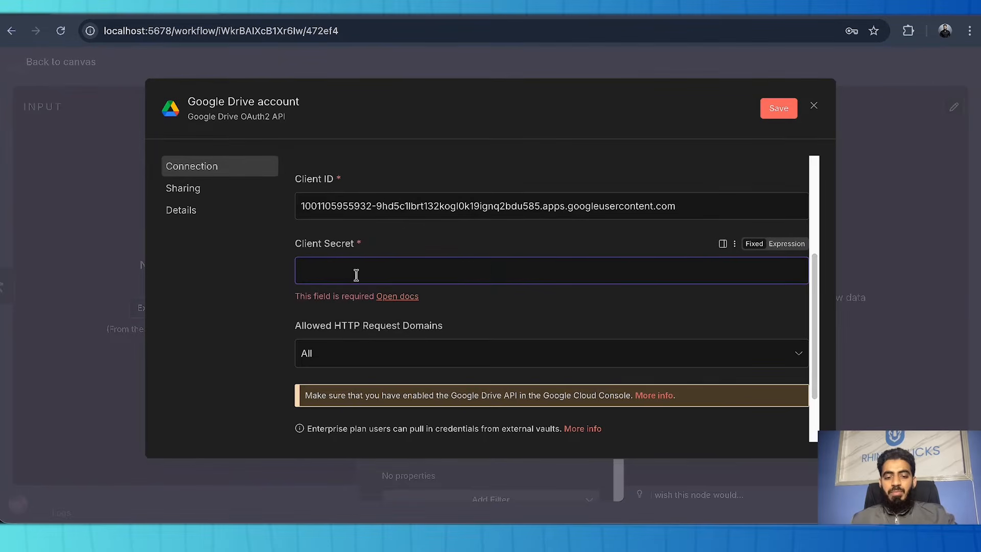
key("ctrl+v")
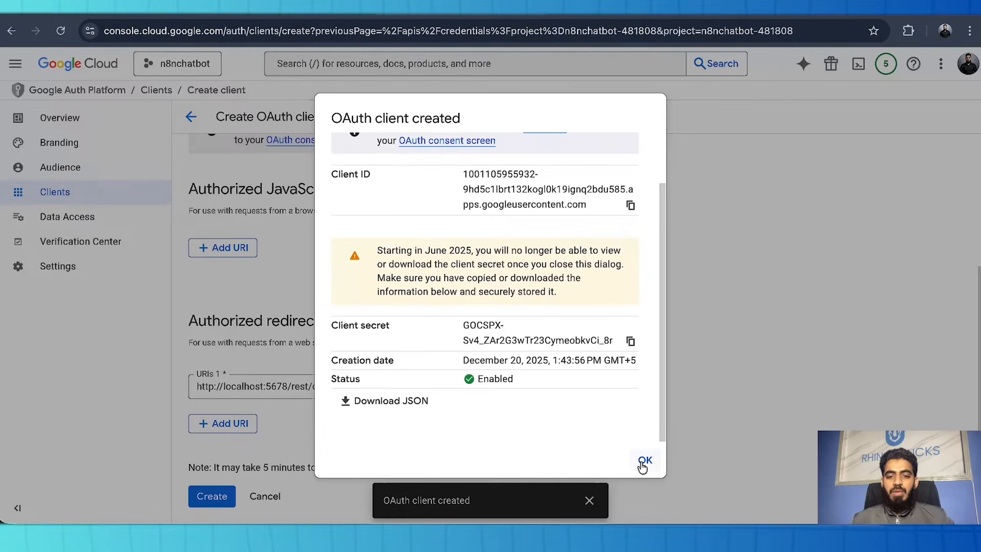
left_click(644, 461)
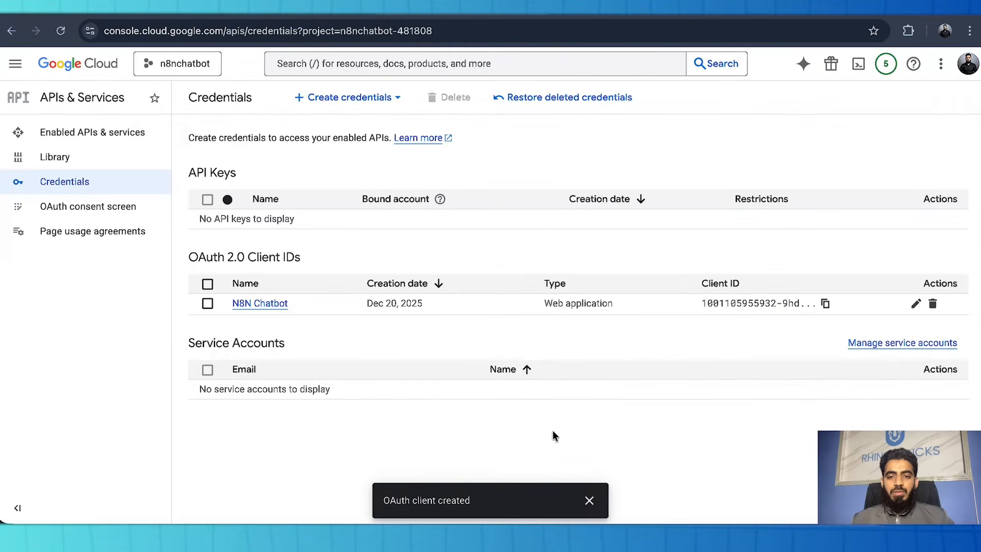
Review the n8n docs section on finishing the credential and save the Google Drive credential in n8n
left_click(281, 14)
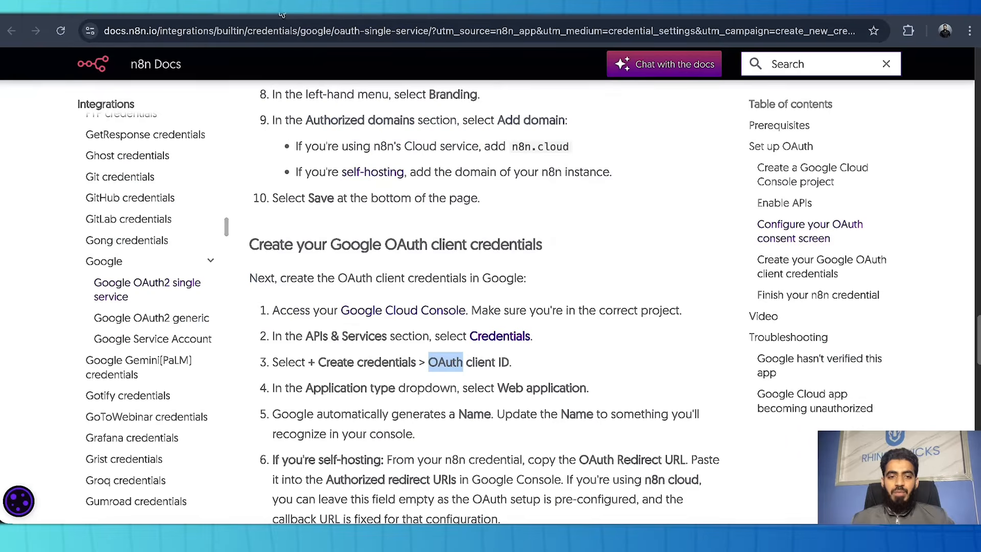
scroll(357, 278, "down", 7)
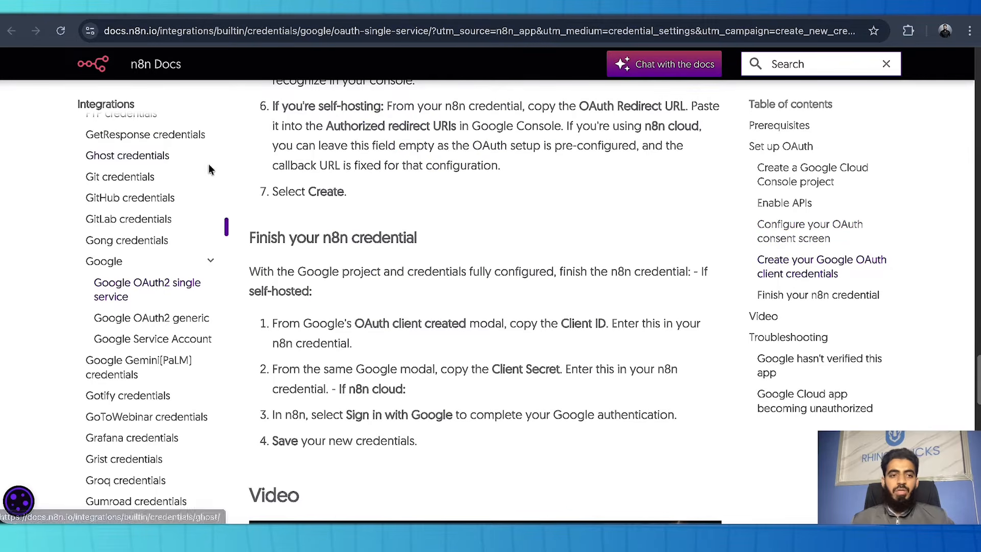
left_click(169, 14)
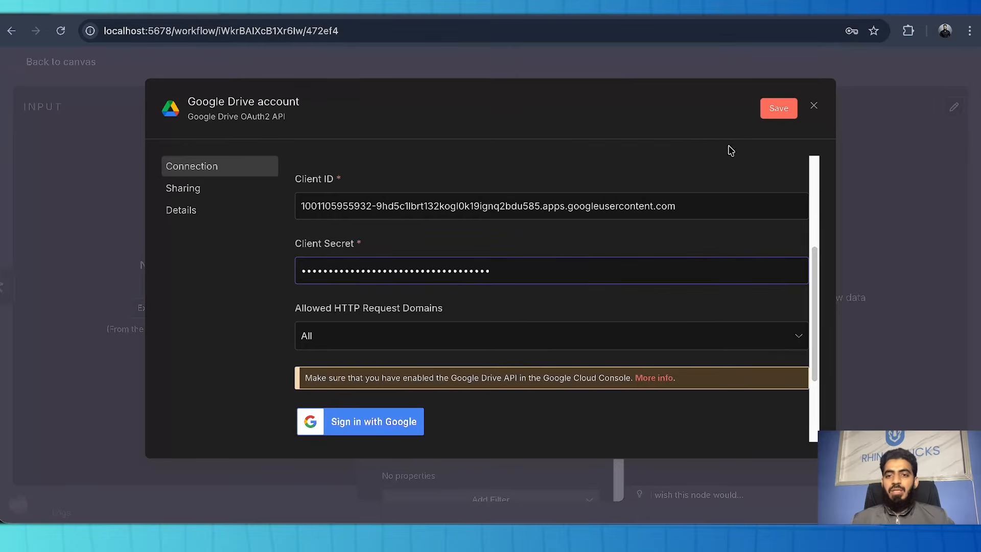
left_click(770, 117)
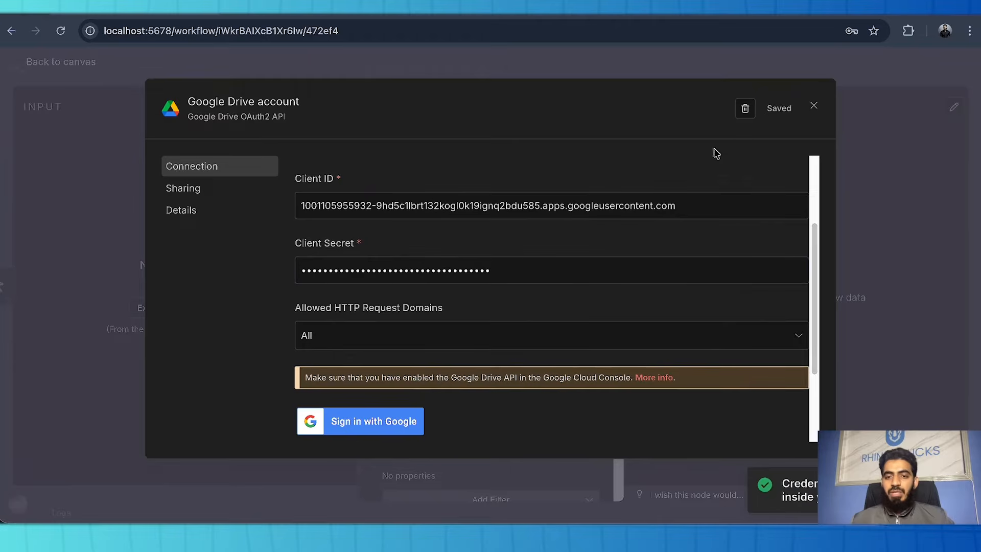
Try to sign in with Google from the Google Drive credential using the listed account
left_click(366, 432)
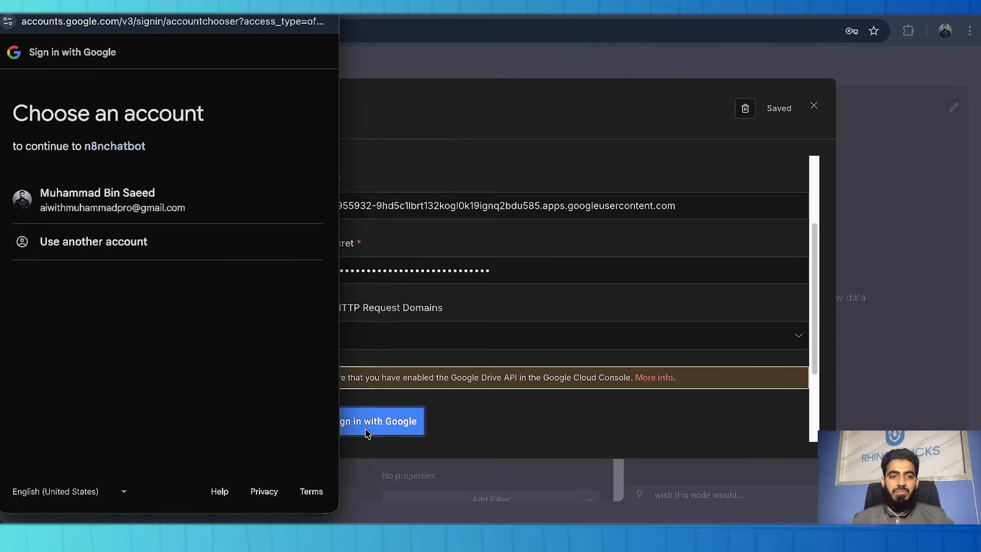
left_click(176, 214)
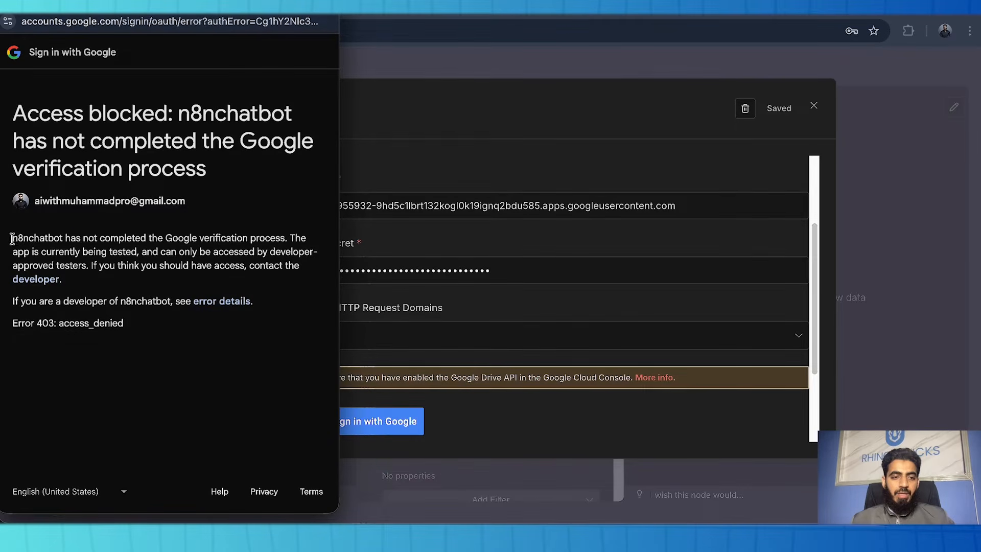
left_click_drag(13, 242, 61, 239)
left_click(88, 239)
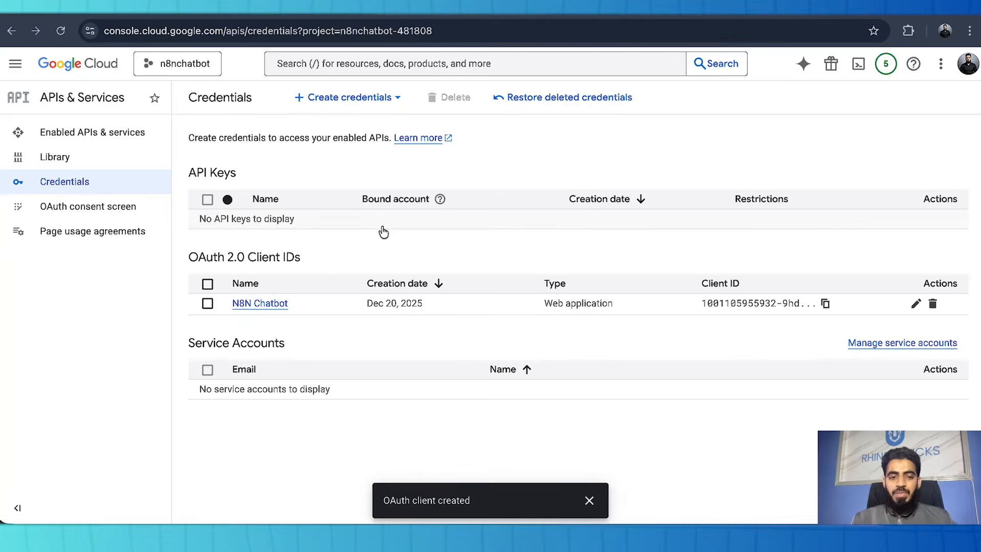
In Google Cloud, add the Google account's e-mail as a test user in the n8nchatbot app's Audience settings
left_click(264, 307)
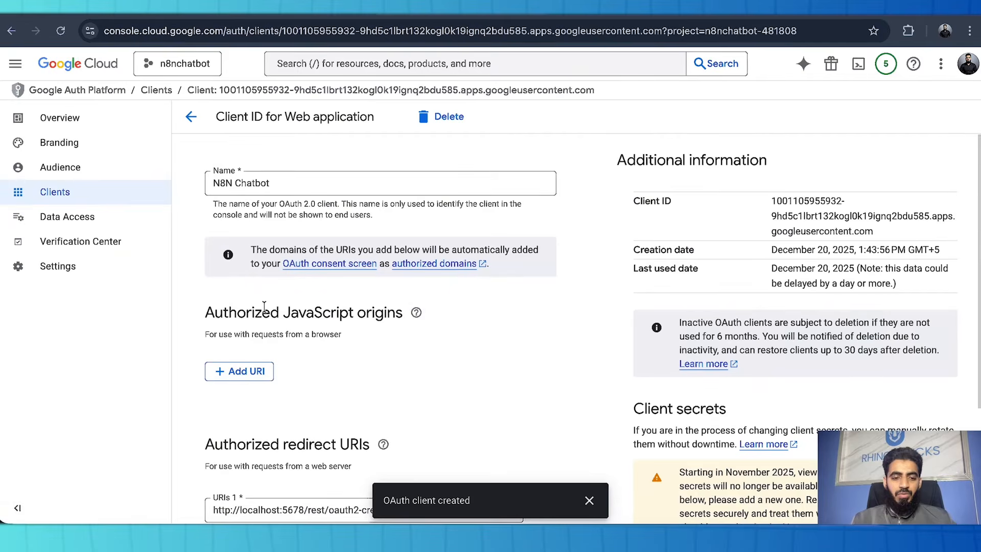
scroll(264, 306, "down", 2)
left_click(111, 167)
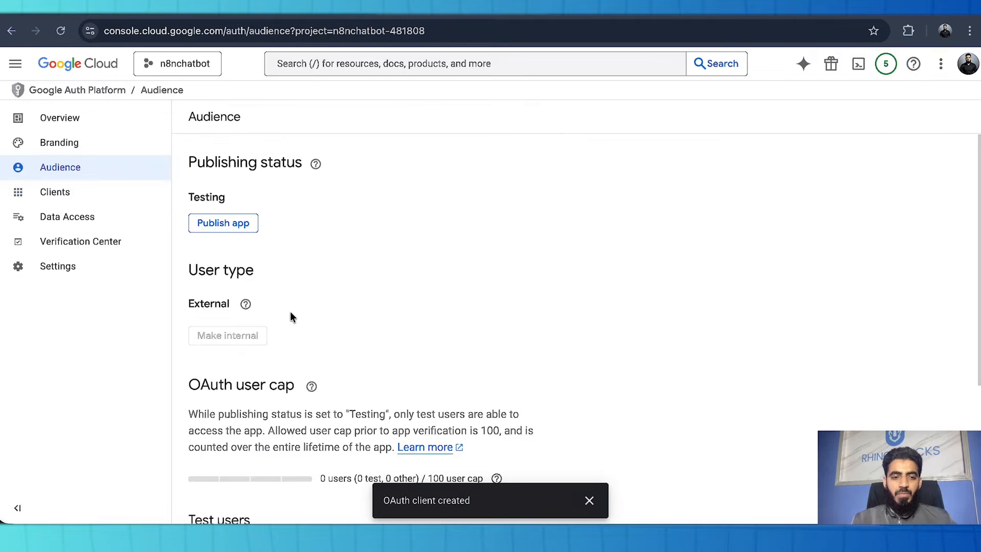
scroll(291, 313, "down", 4)
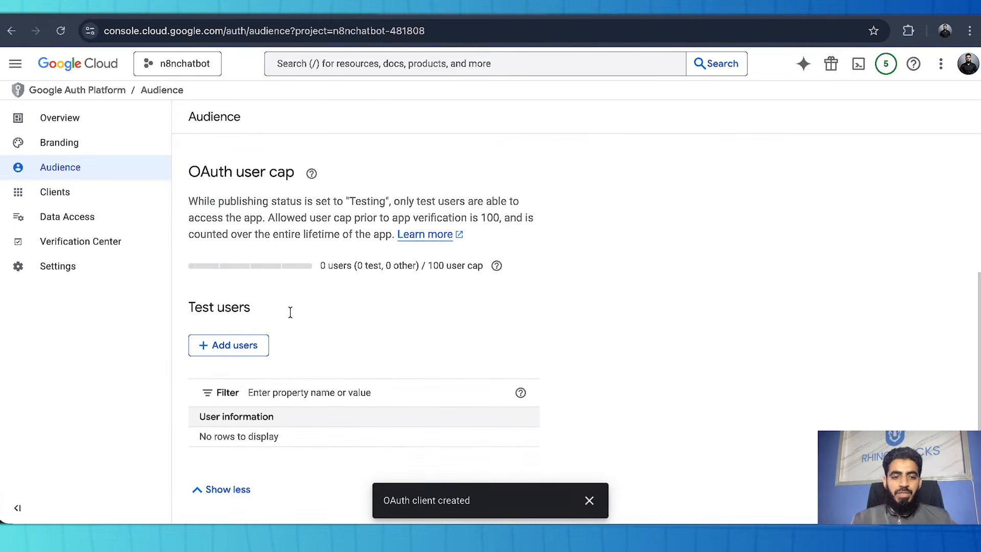
left_click(225, 348)
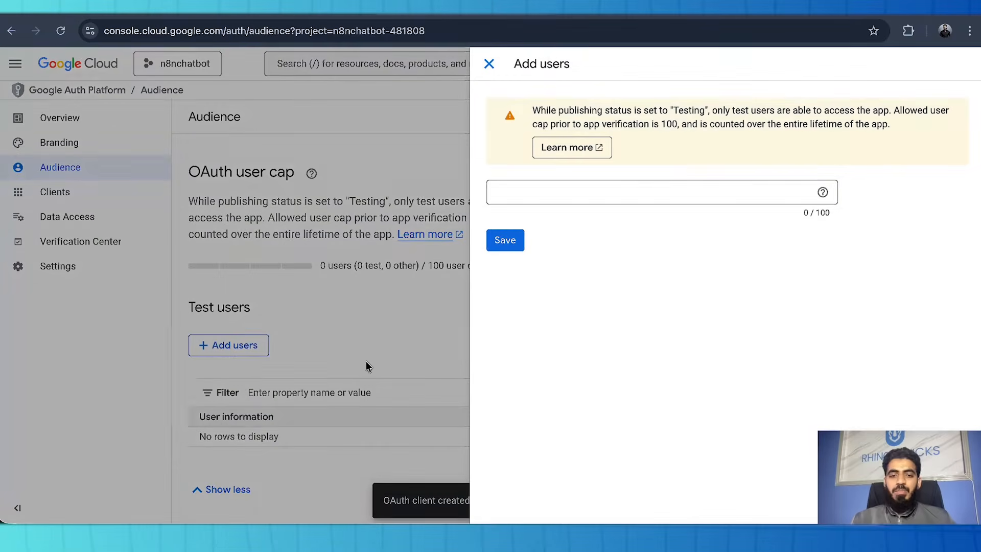
left_click(526, 190)
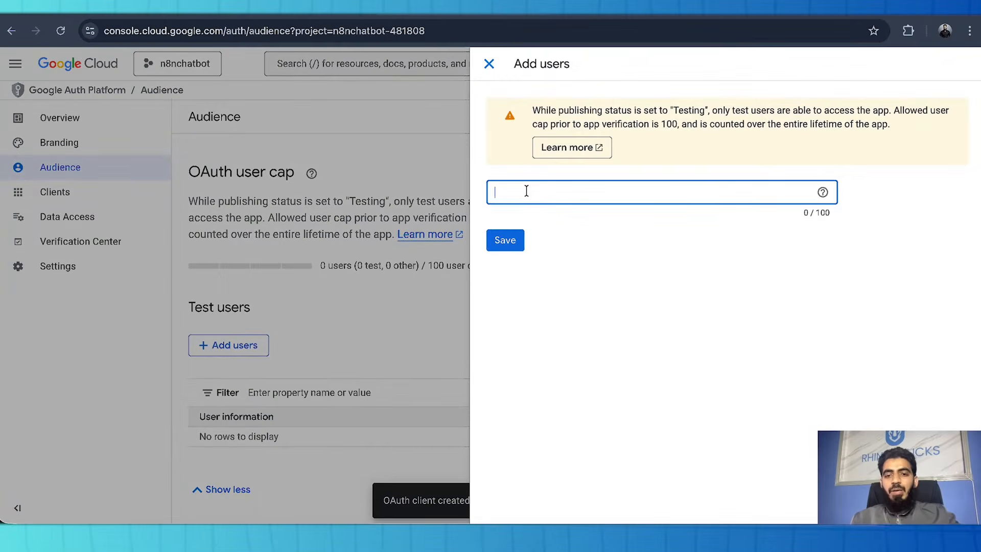
key("ctrl+v")
left_click(520, 247)
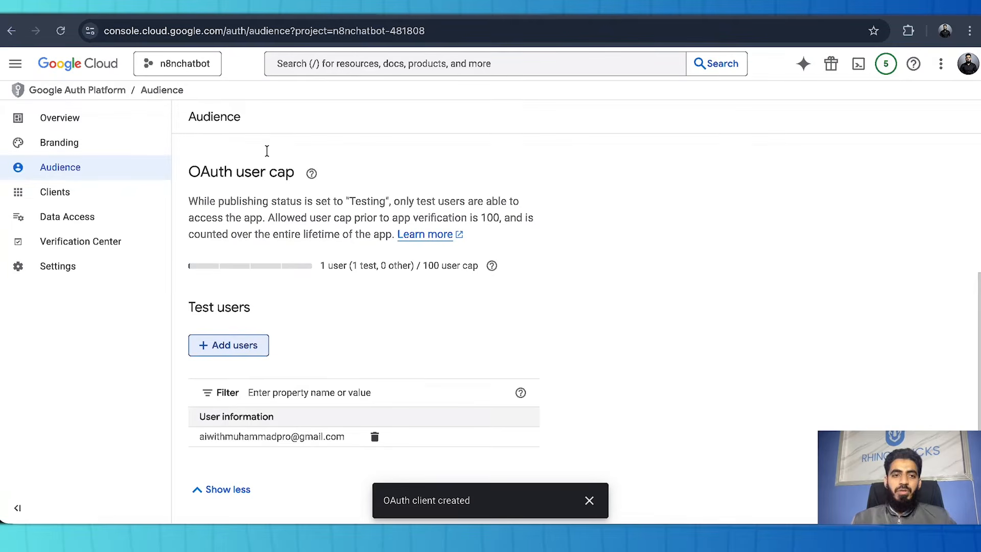
Sign in with Google from the n8n credential, grant n8nchatbot all requested permissions, and close the credential
left_click(180, 14)
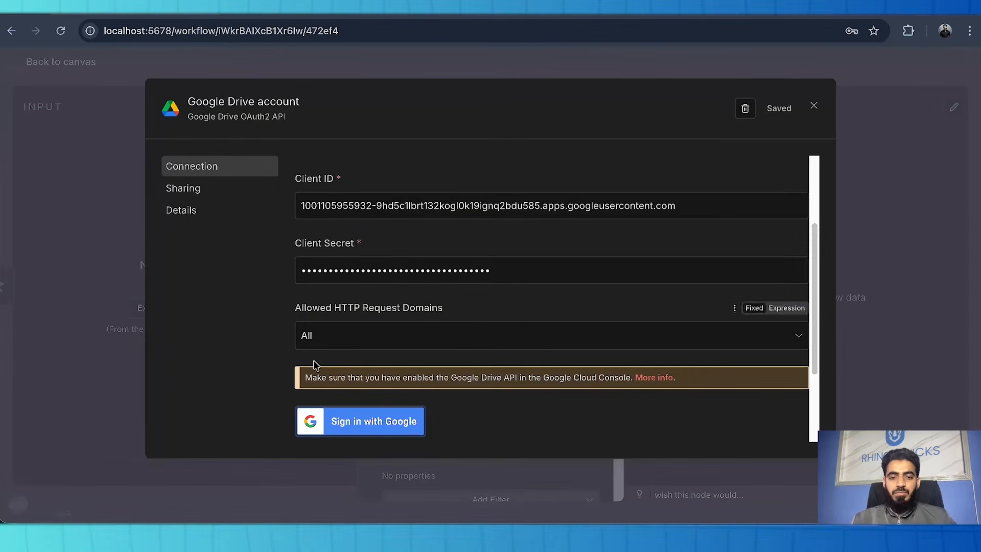
left_click(354, 424)
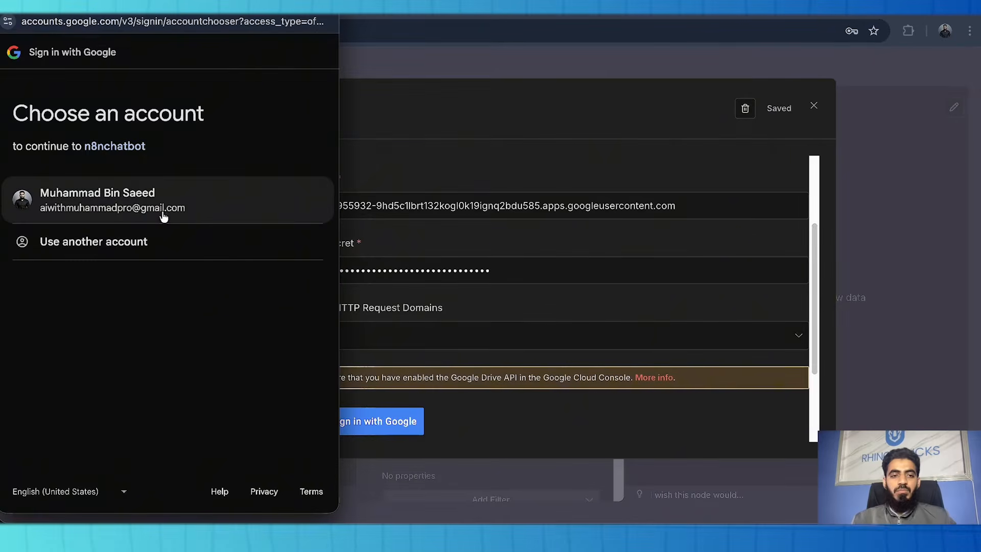
left_click(163, 217)
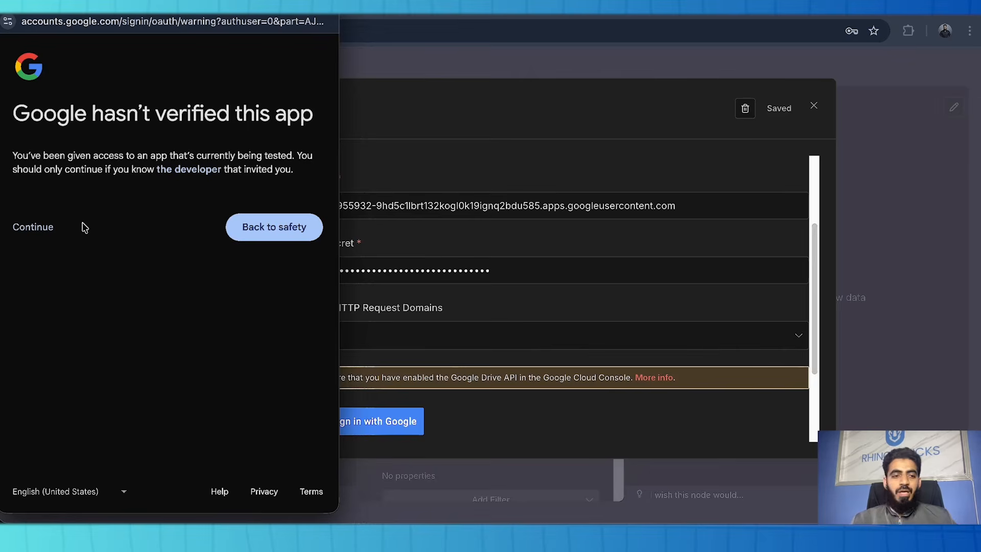
left_click(34, 231)
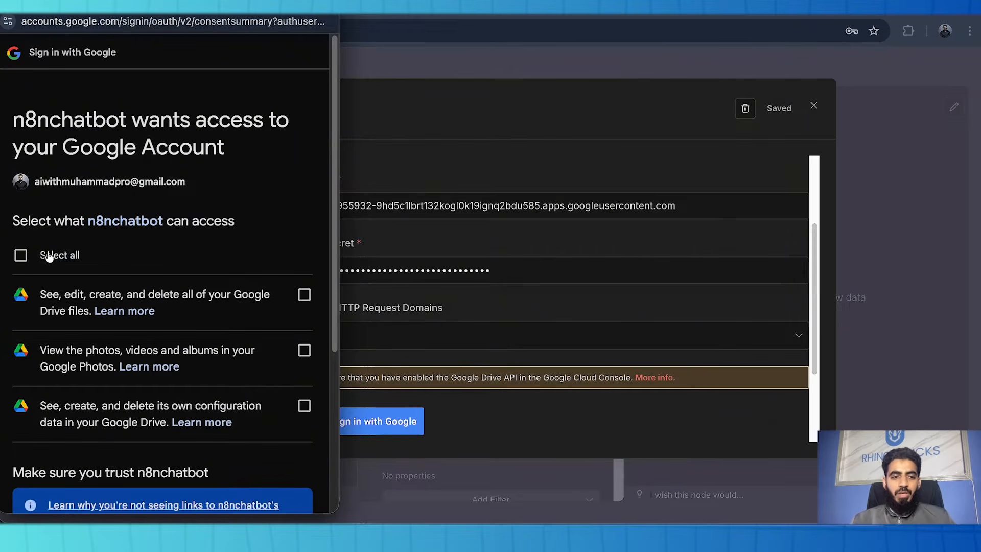
left_click(20, 255)
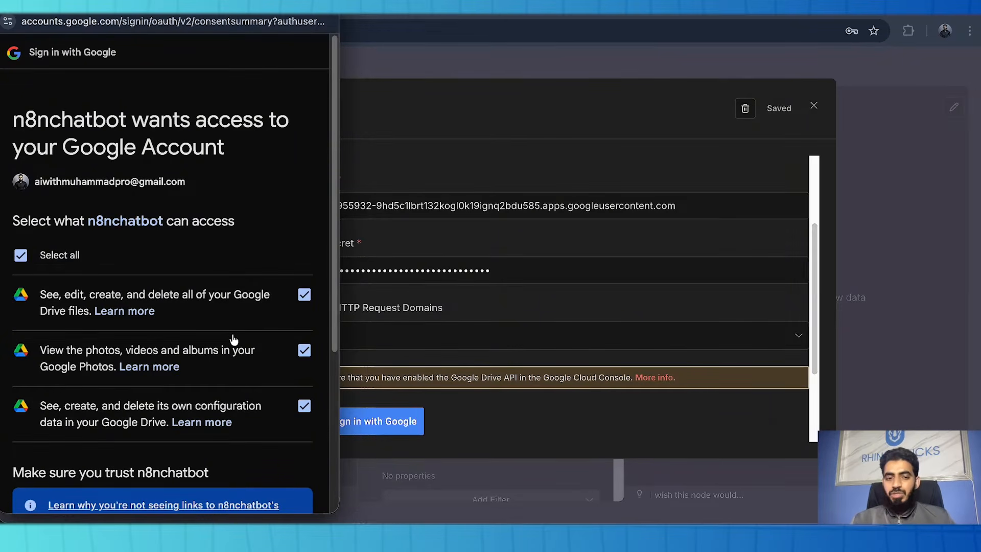
scroll(234, 338, "down", 5)
left_click(225, 449)
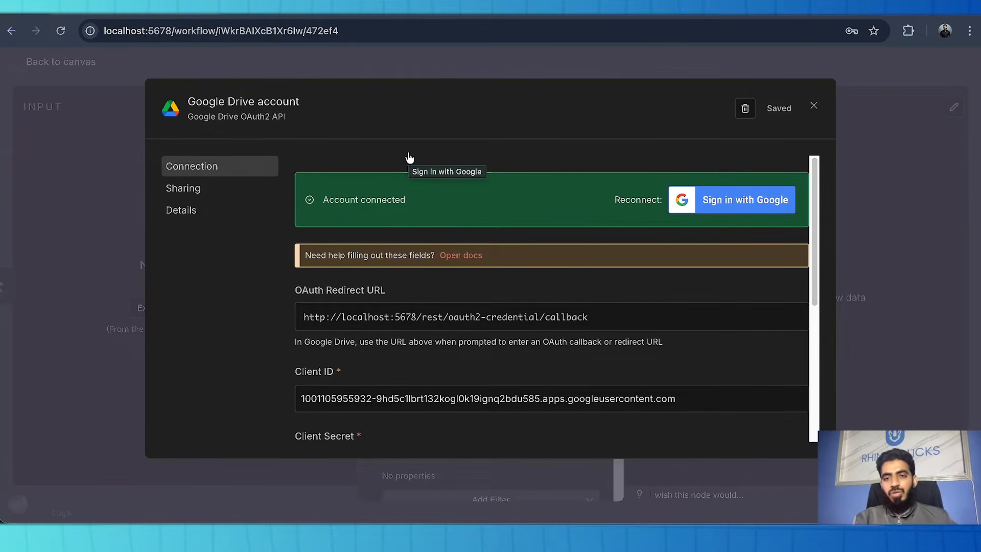
left_click(814, 106)
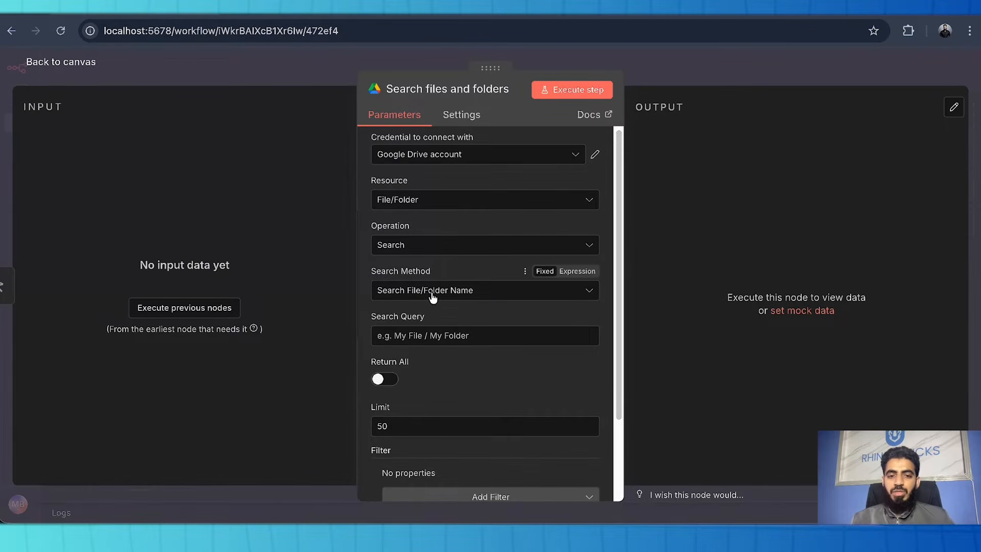
Enable Return All and add a Folder filter in the Search files and folders node
scroll(433, 296, "down", 1)
left_click(386, 352)
scroll(401, 357, "down", 1)
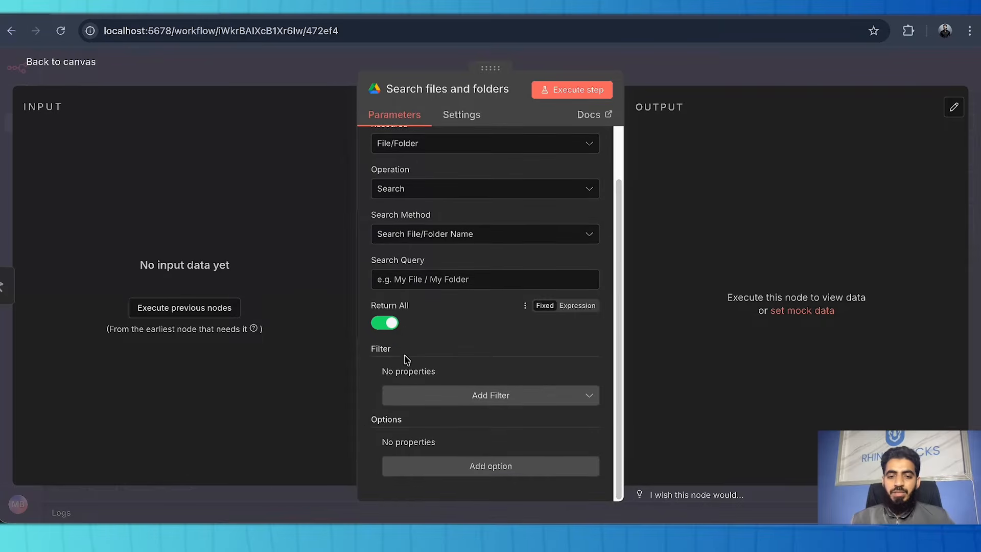
left_click(466, 403)
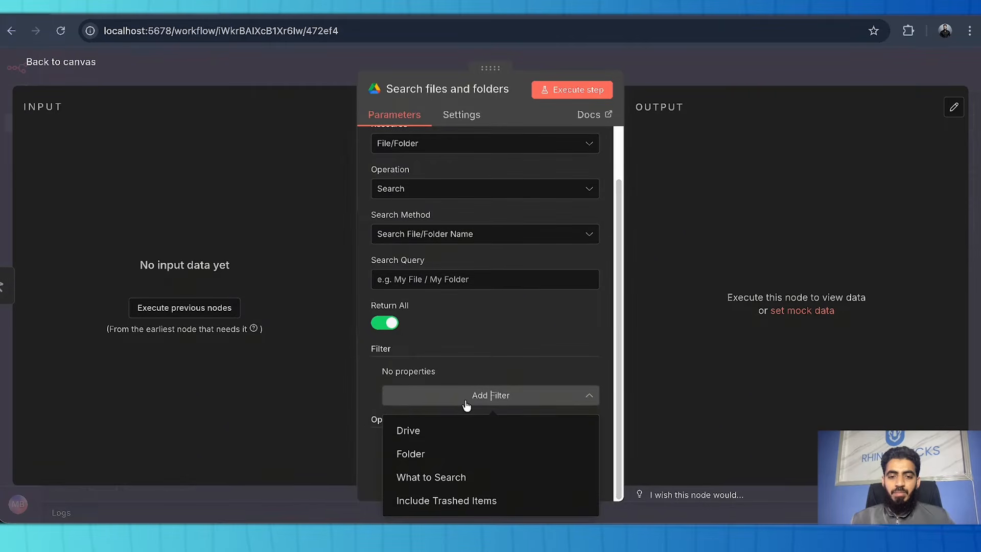
left_click(463, 454)
Try to load the Folder filter's list of Drive folders and examine the details shown there
left_click(499, 398)
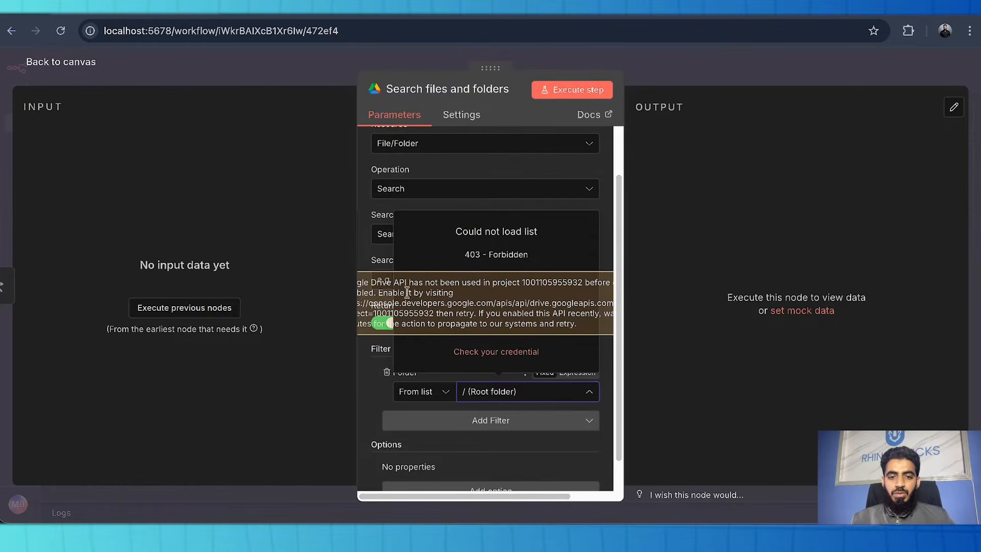
left_click_drag(360, 284, 486, 297)
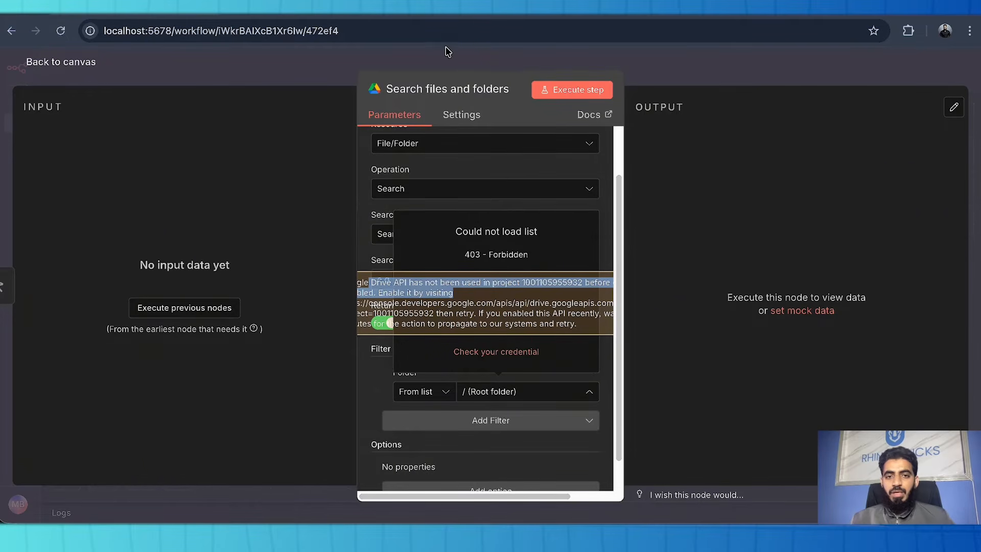
left_click(403, 295)
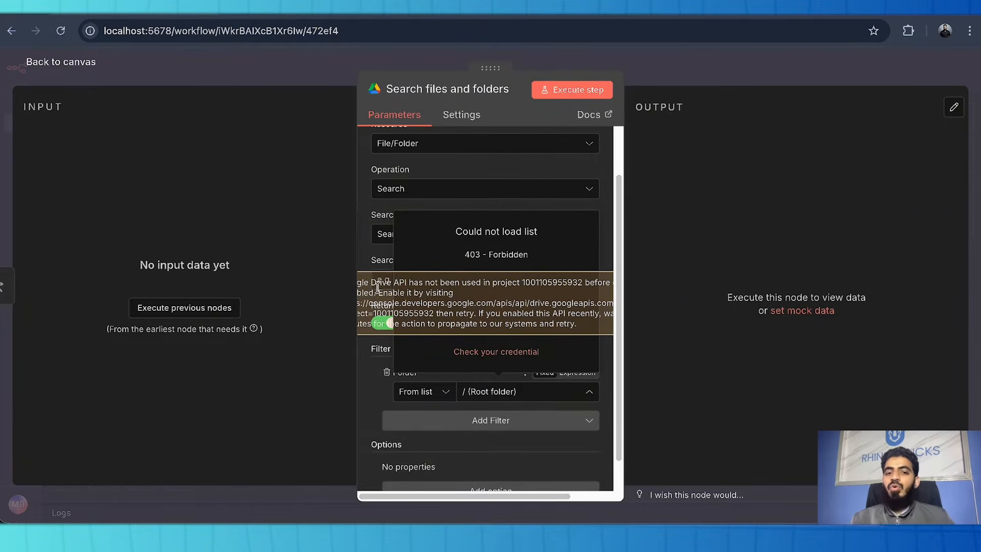
Find the Google Drive API in the Google Cloud API Library and enable it for the n8nchatbot project
left_click(462, 14)
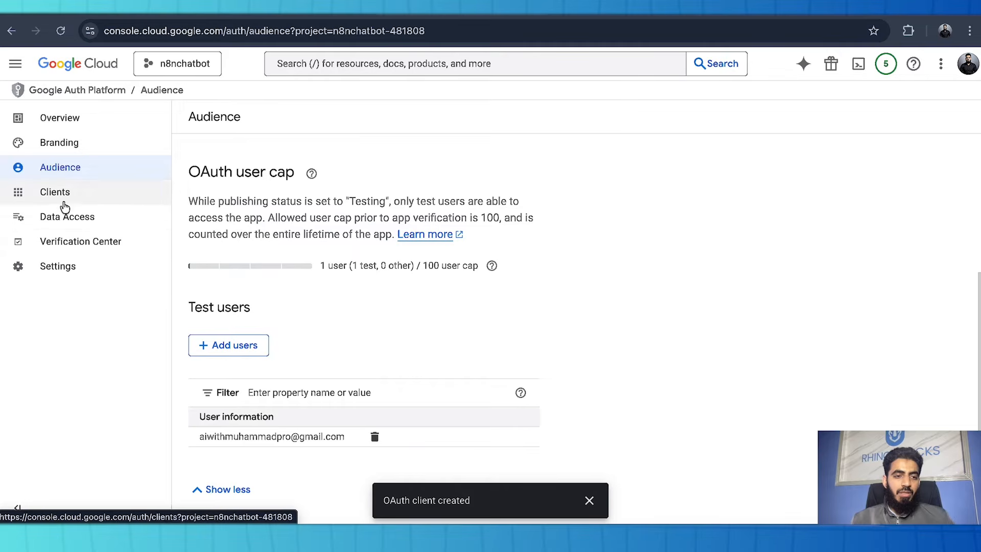
left_click(15, 64)
mouse_move(79, 381)
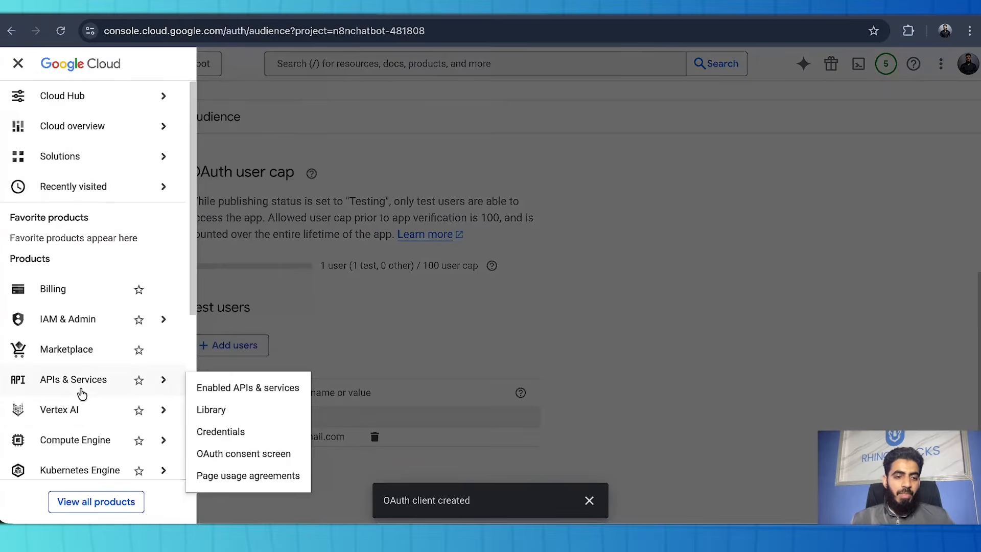
left_click(214, 414)
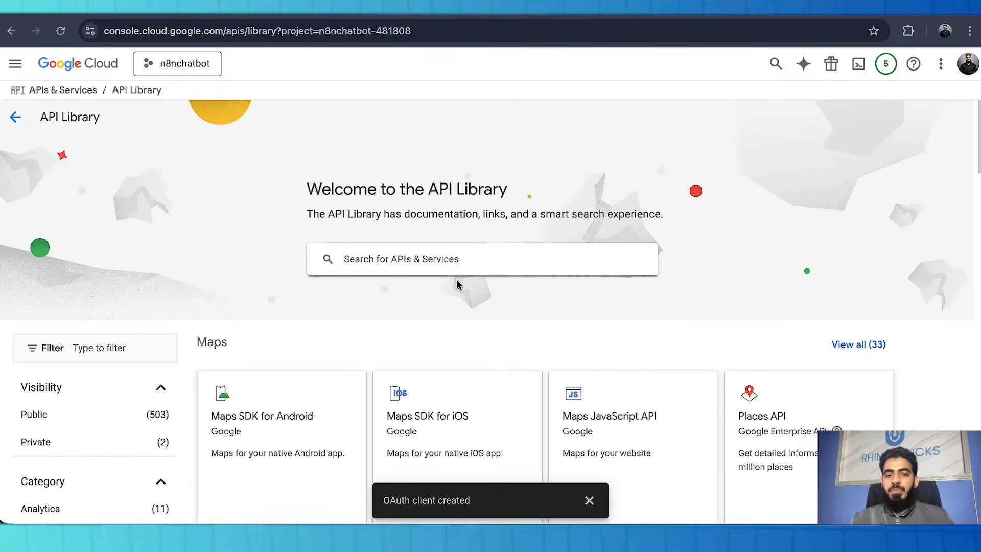
left_click(456, 271)
type("google drive")
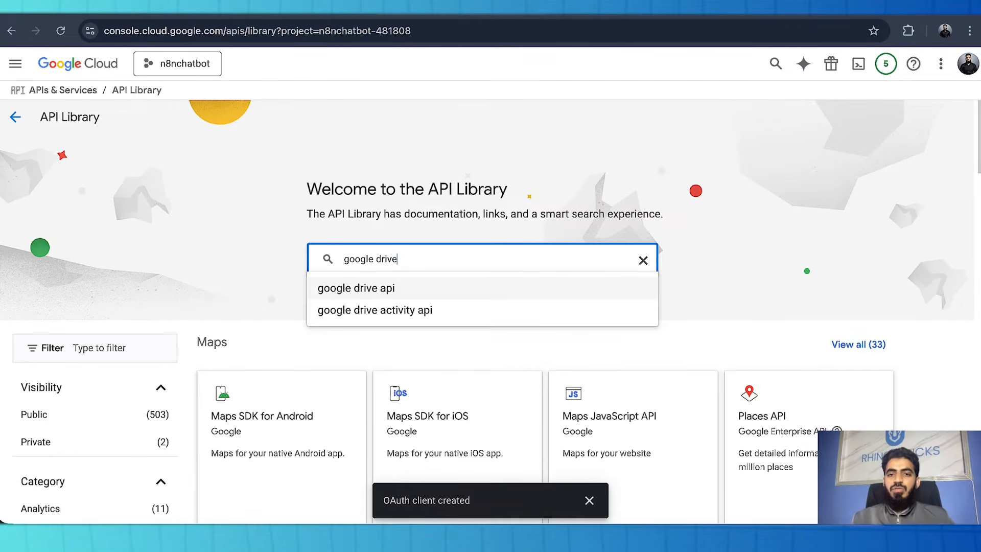
left_click(412, 281)
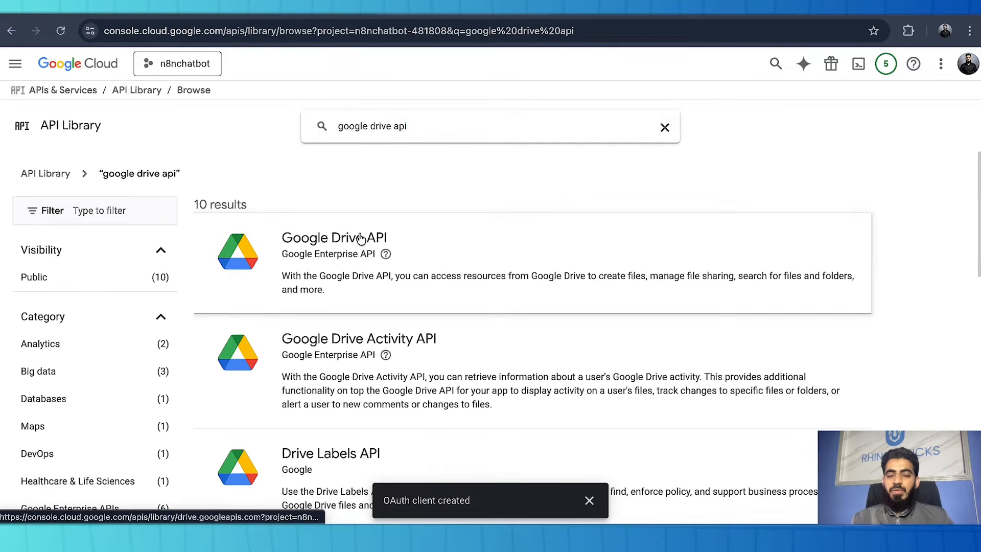
left_click(361, 239)
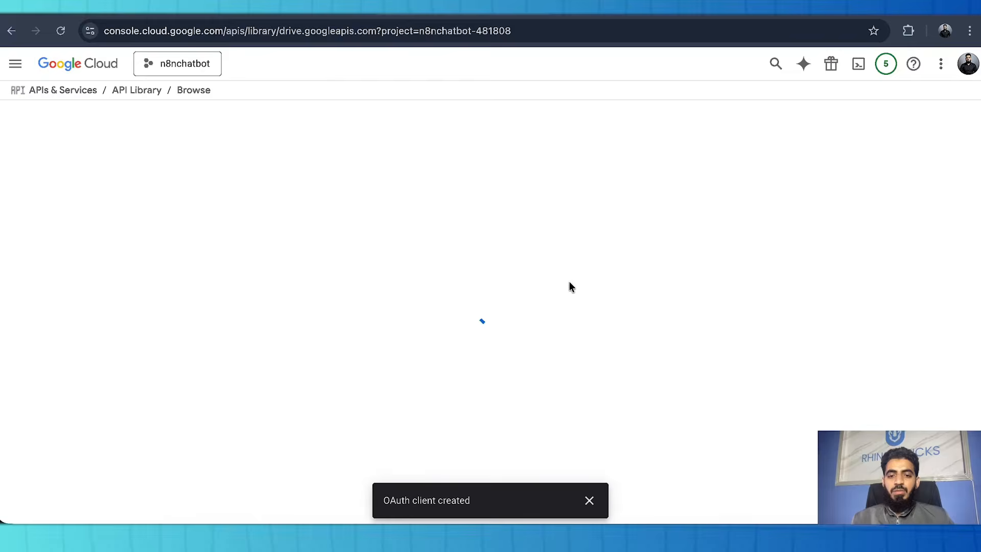
left_click(165, 242)
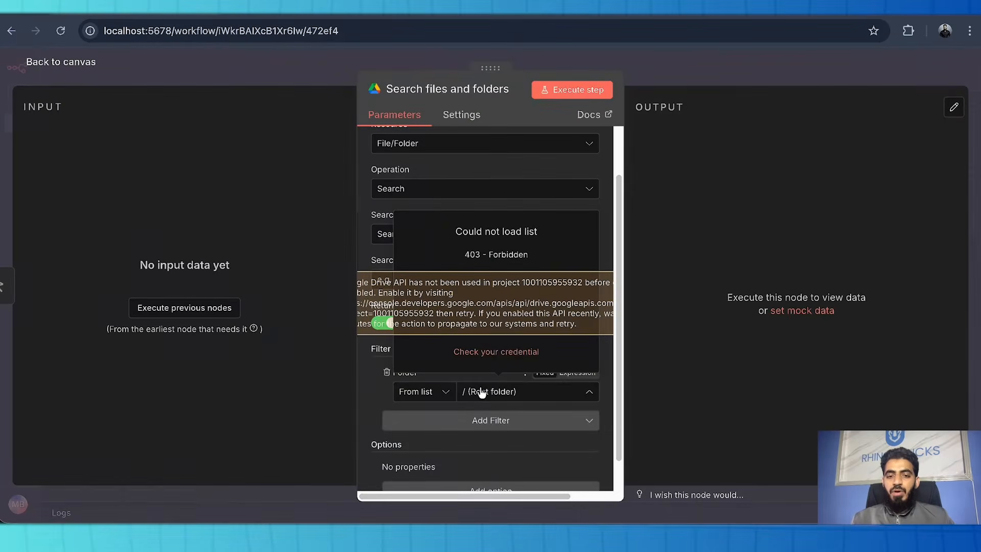
Return to the n8n workflow canvas, save the workflow and reload the page
left_click(79, 63)
left_click(888, 71)
left_click(61, 30)
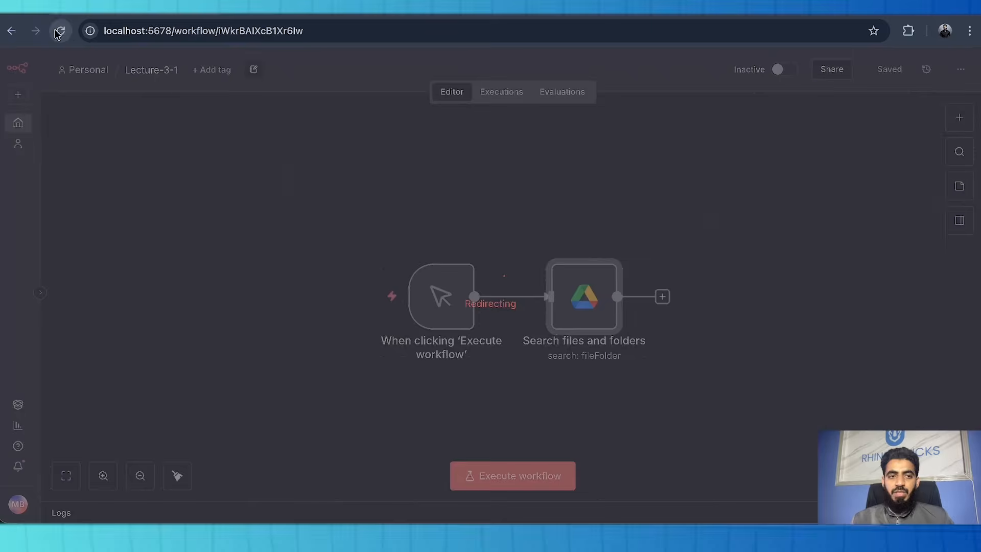
Set the Folder filter to RAG in the Search files and folders node and execute that node
scroll(500, 327, "down", 2)
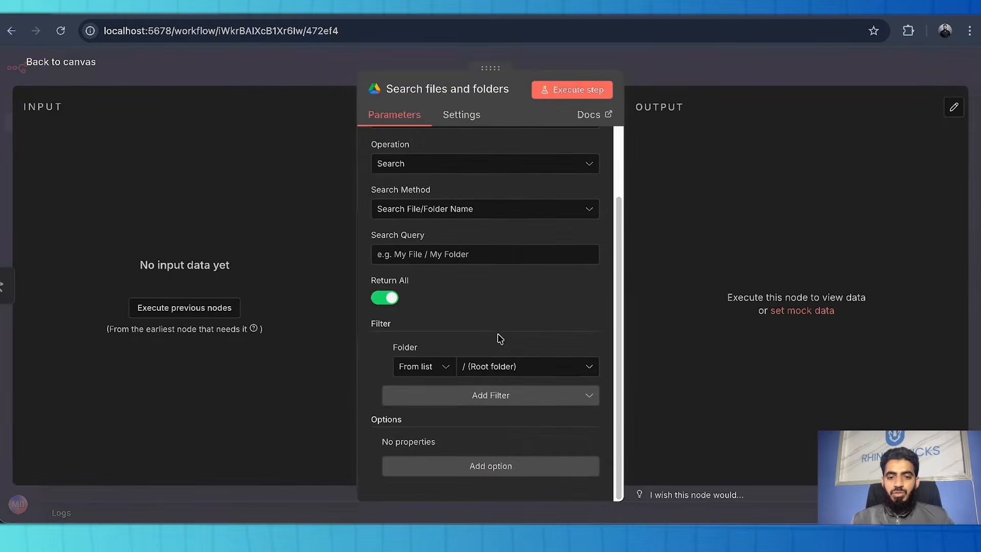
left_click(517, 368)
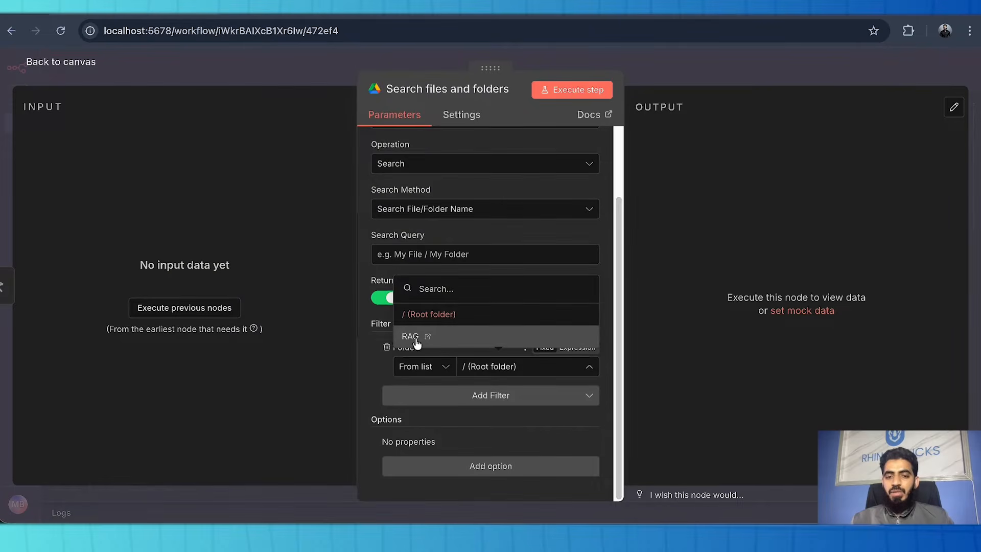
left_click(411, 338)
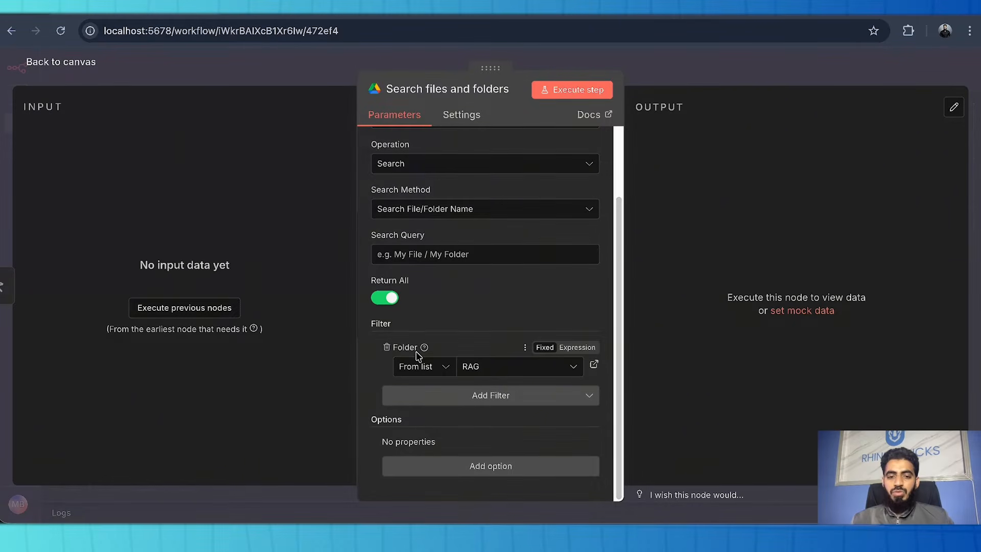
left_click(576, 94)
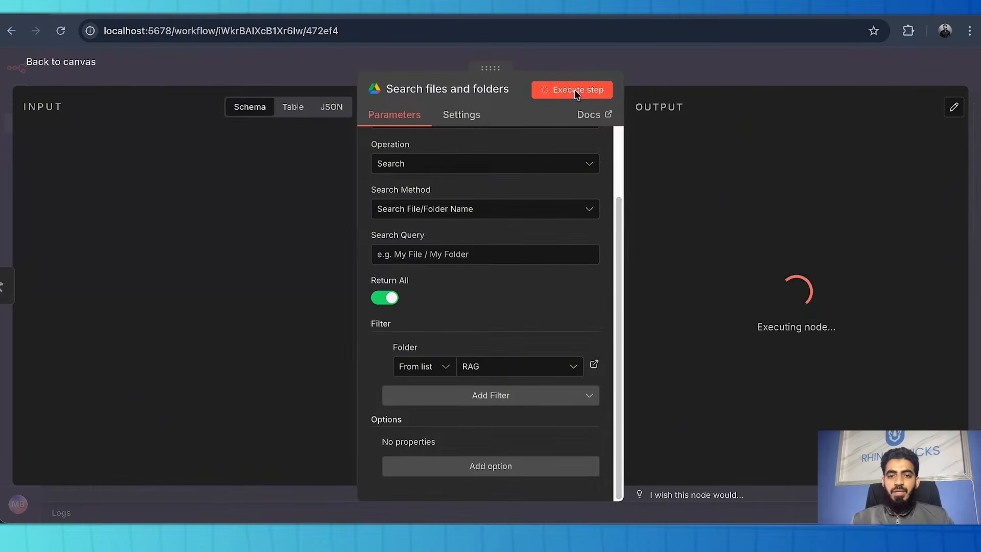
Return from the RAG folder in Google Drive to n8n, execute the search node again and save the workflow
left_click_drag(725, 260, 852, 347)
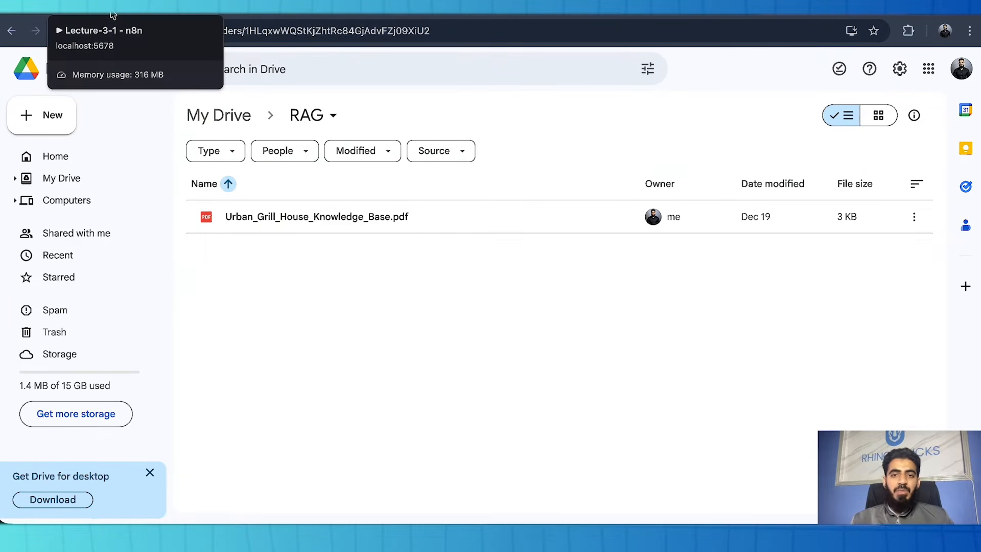
left_click(113, 16)
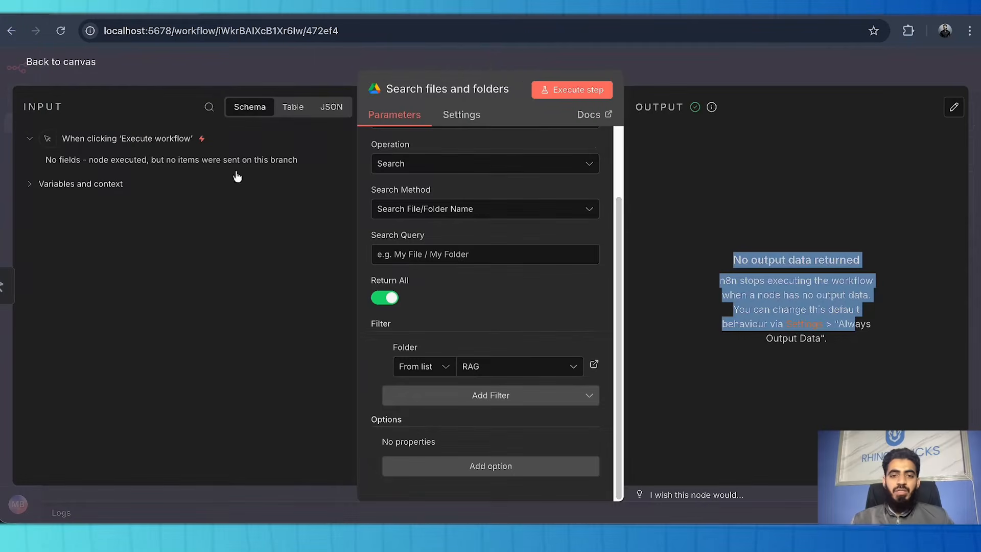
left_click(555, 92)
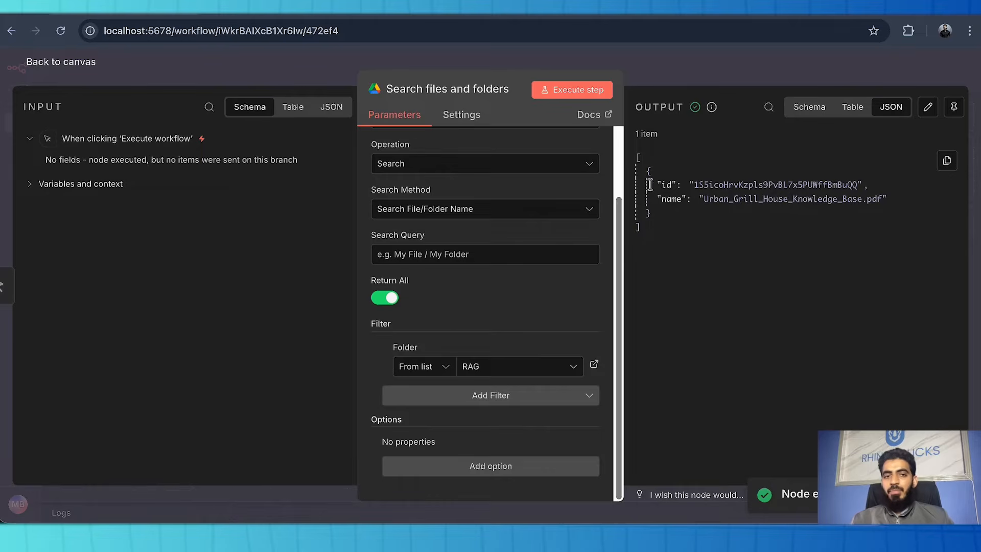
left_click(71, 64)
left_click(877, 70)
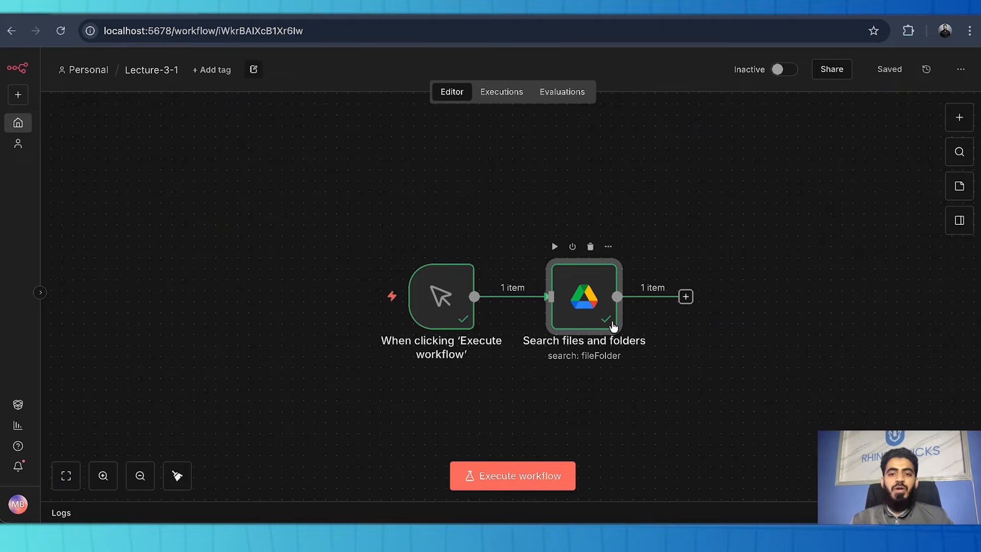
Add a Google Drive node with the Download file action after the Search files and folders node
left_click(686, 297)
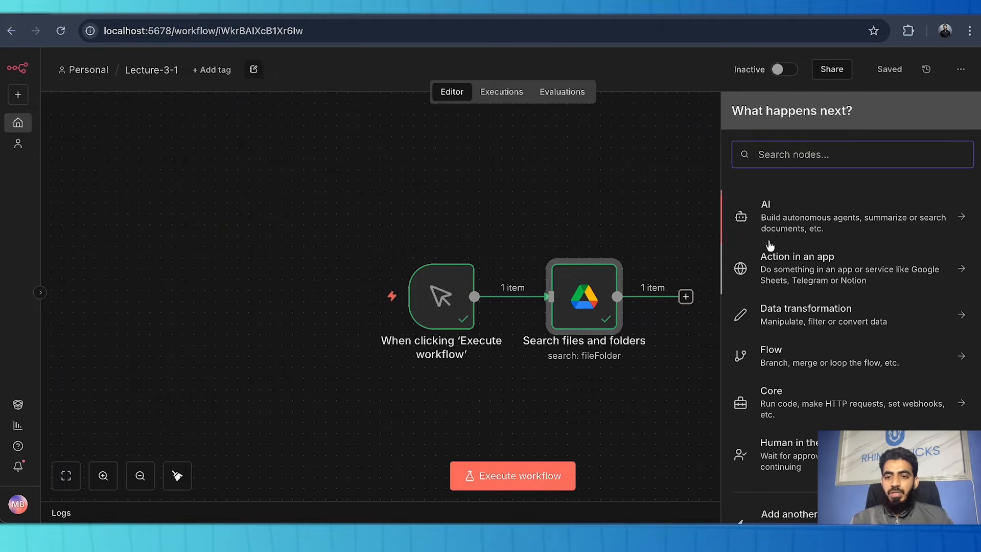
type("drive")
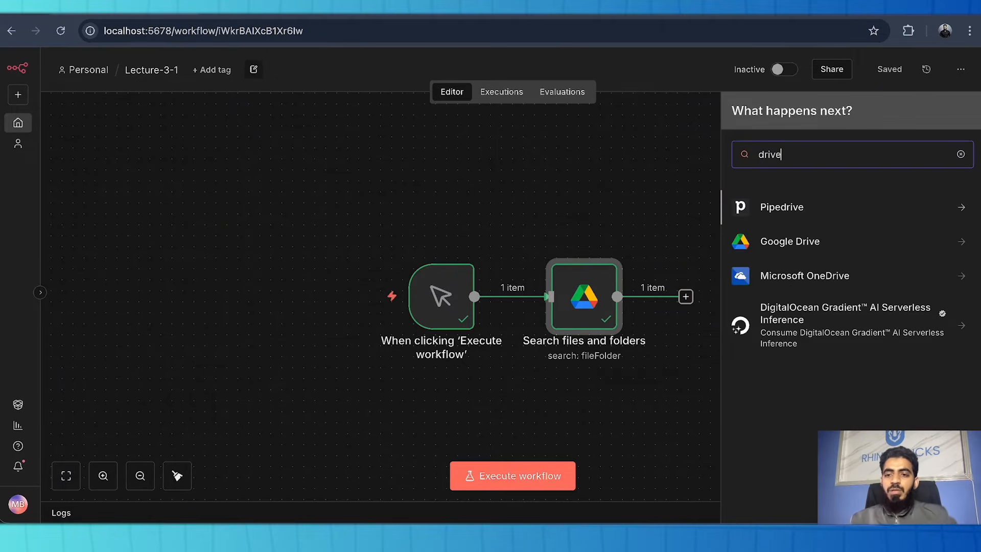
left_click(817, 245)
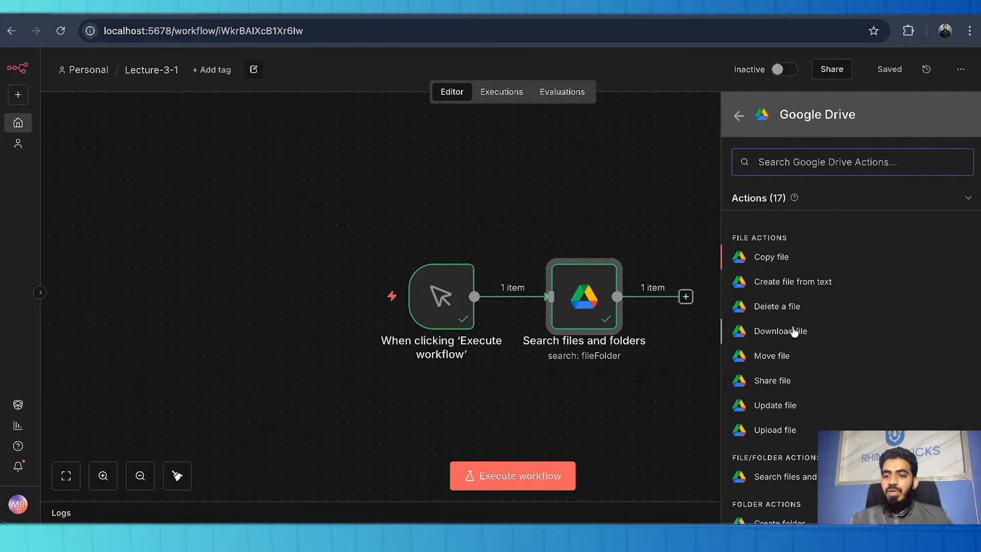
scroll(796, 348, "down", 5)
scroll(800, 400, "down", 1)
scroll(834, 417, "up", 5)
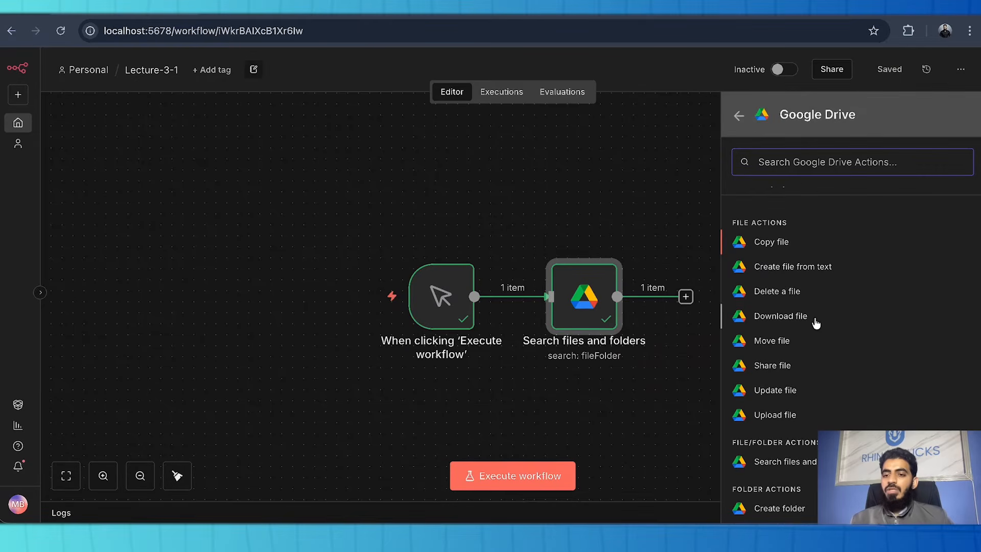
left_click(815, 323)
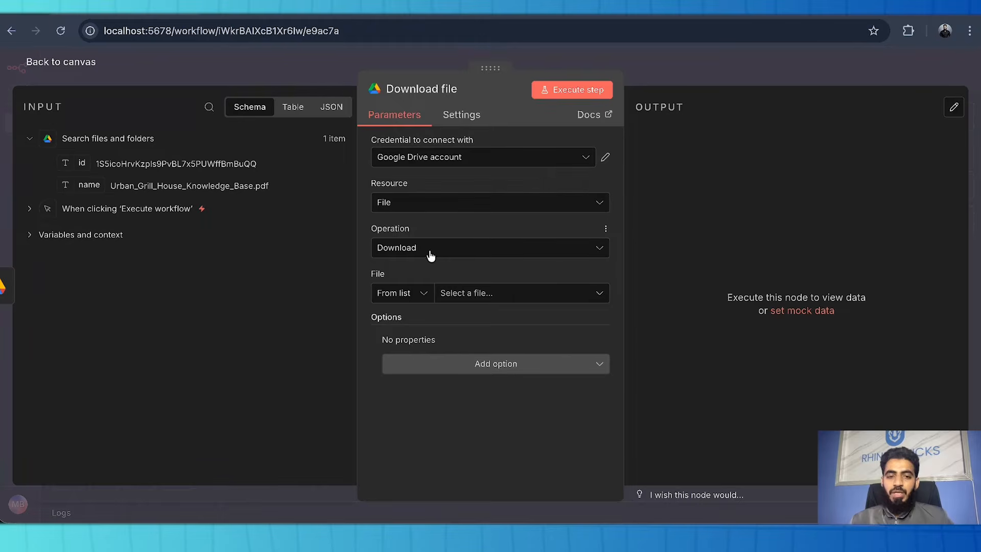
Set the Download file node's File to By ID with the expression {{ $json.id }} from the search result and save the workflow
left_click(419, 292)
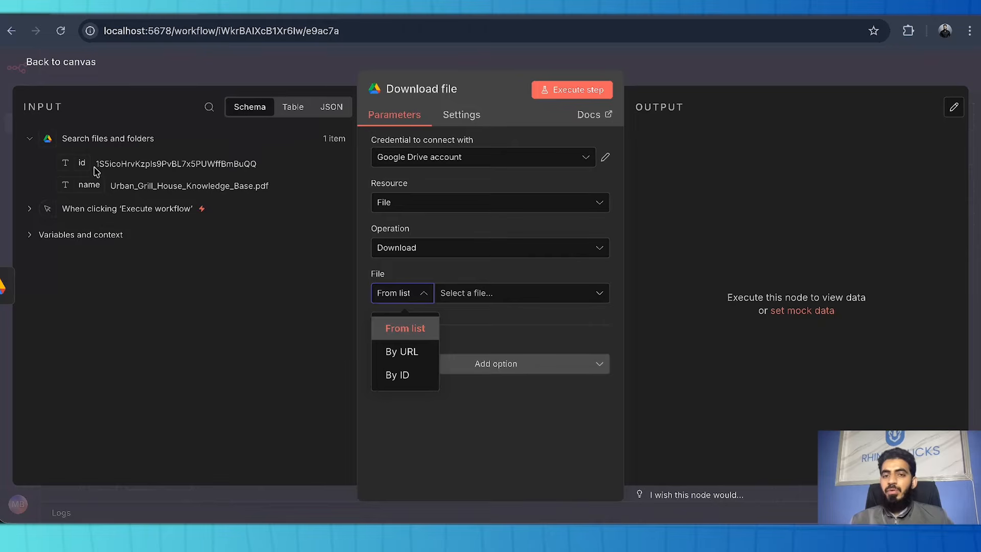
left_click(396, 376)
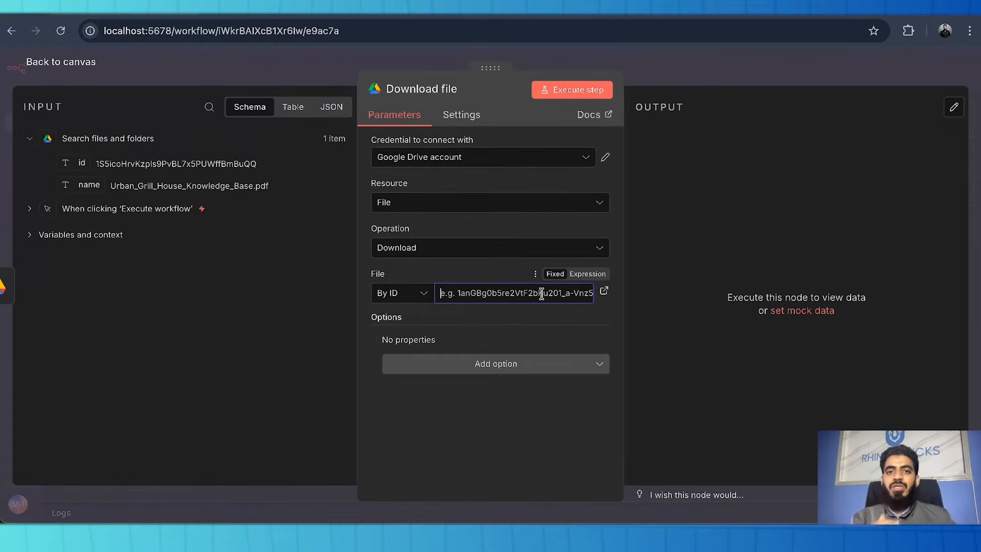
left_click(592, 277)
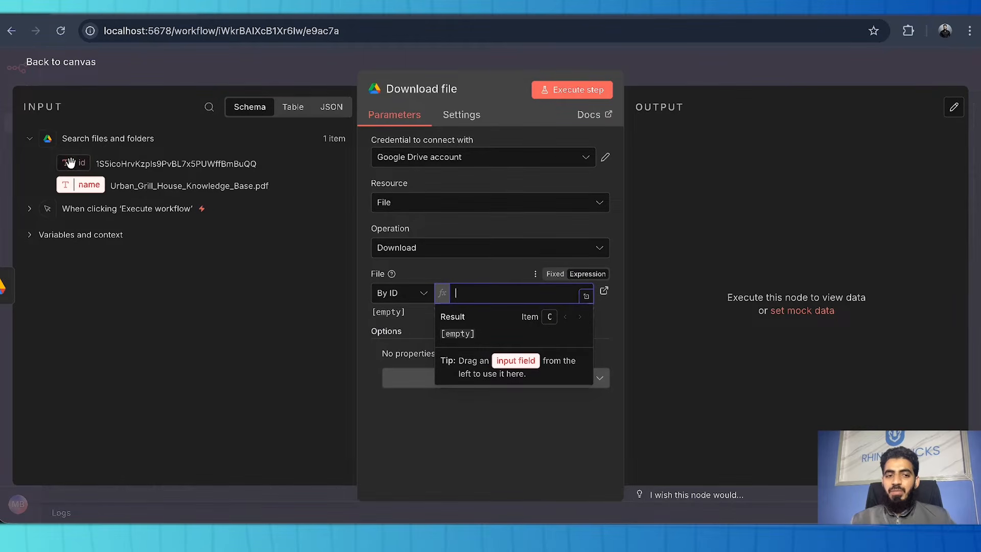
left_click_drag(70, 163, 503, 295)
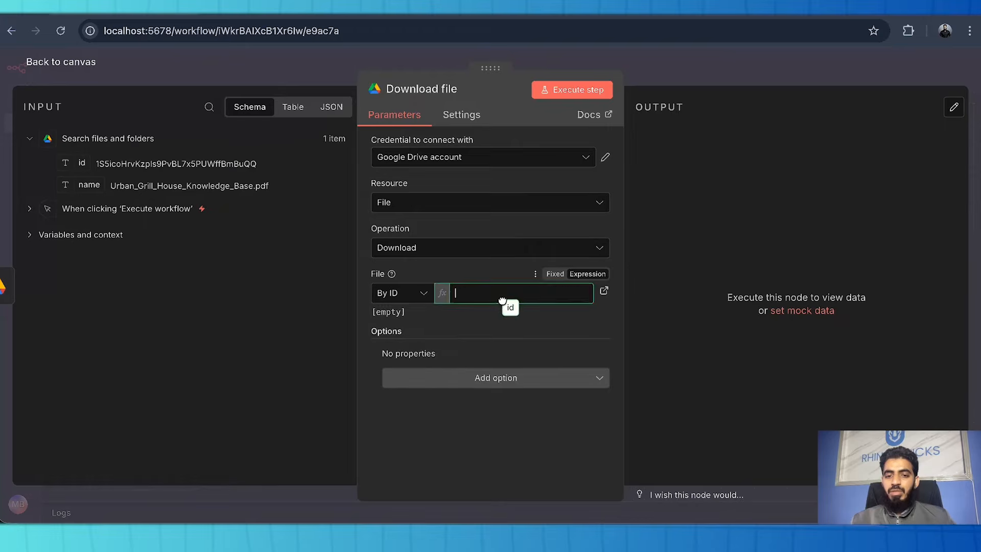
left_click(483, 260)
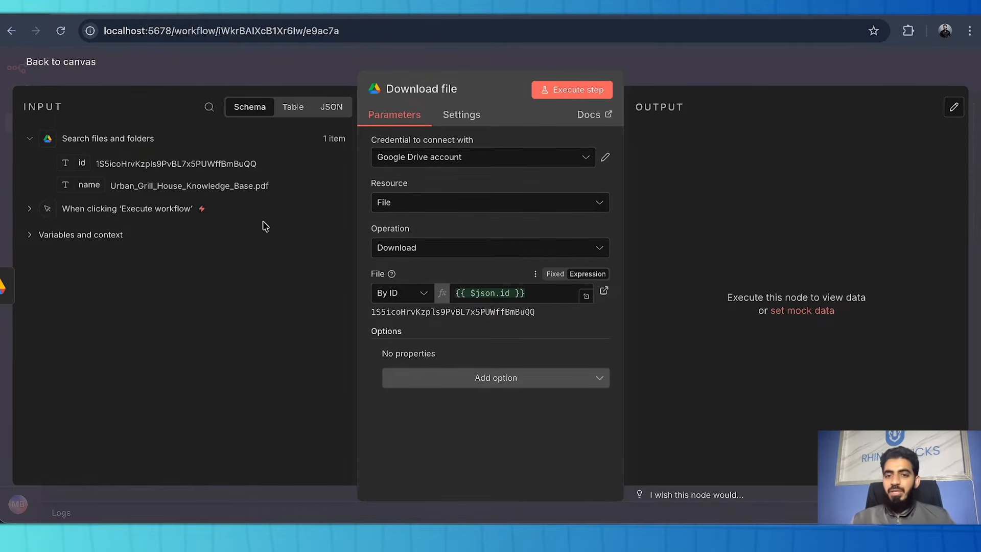
left_click(81, 72)
left_click(888, 69)
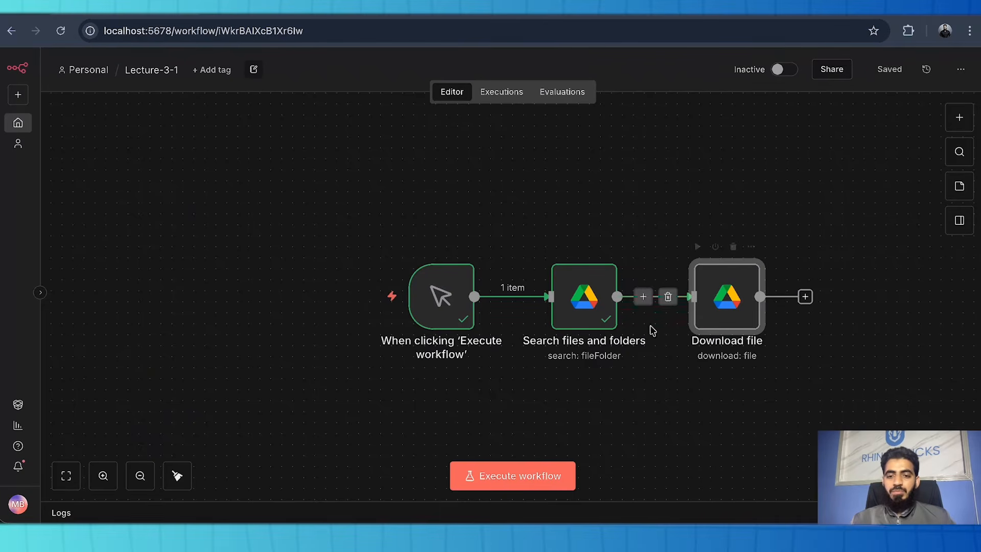
Execute the whole workflow and examine the Download file node's output
left_click(558, 474)
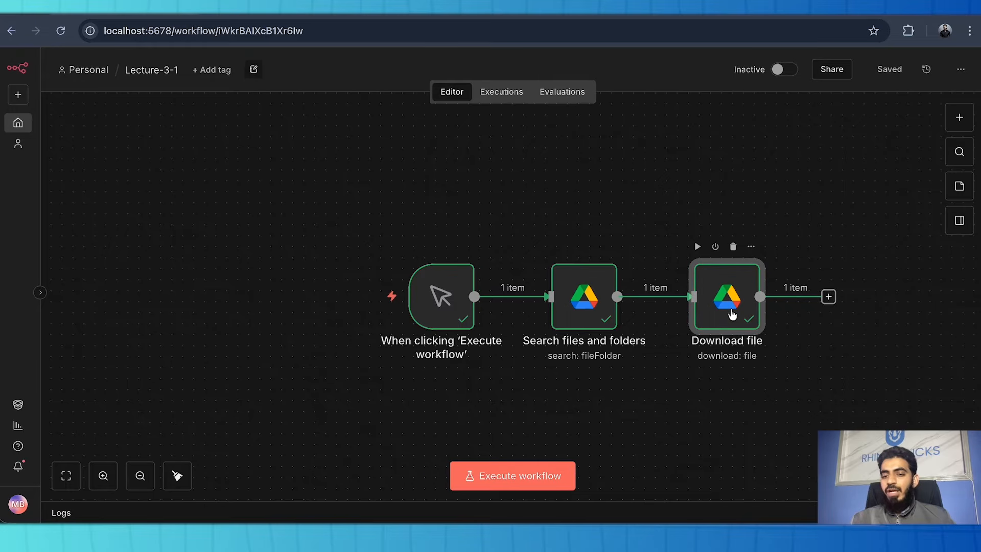
double_click(733, 314)
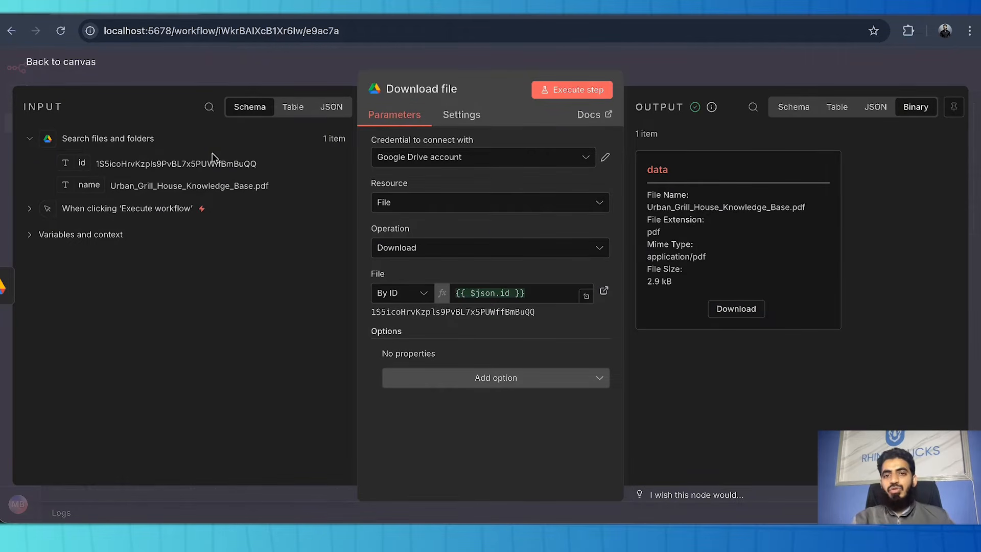
left_click(19, 64)
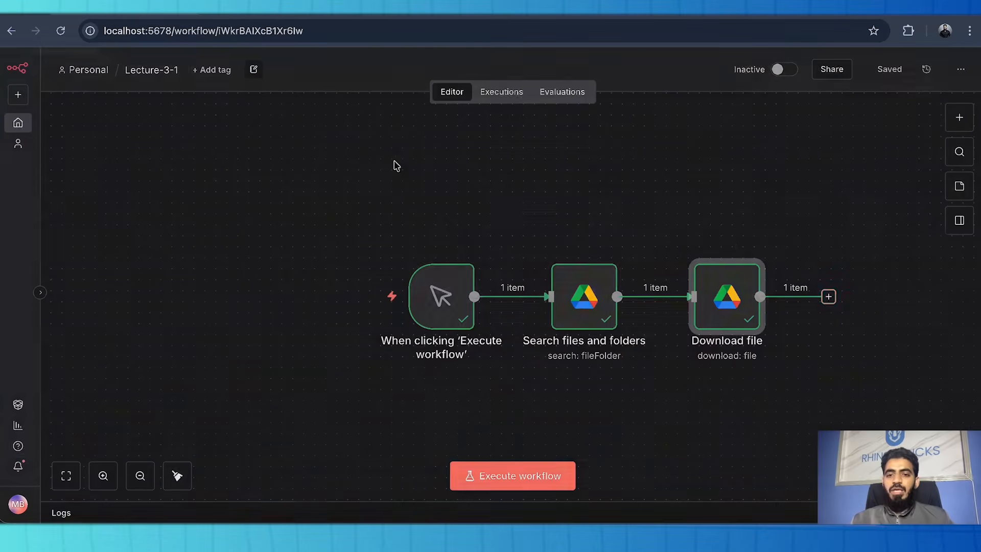
Add a Pinecone Vector Store node with the Add documents to vector store action after the Download file node
left_click(828, 297)
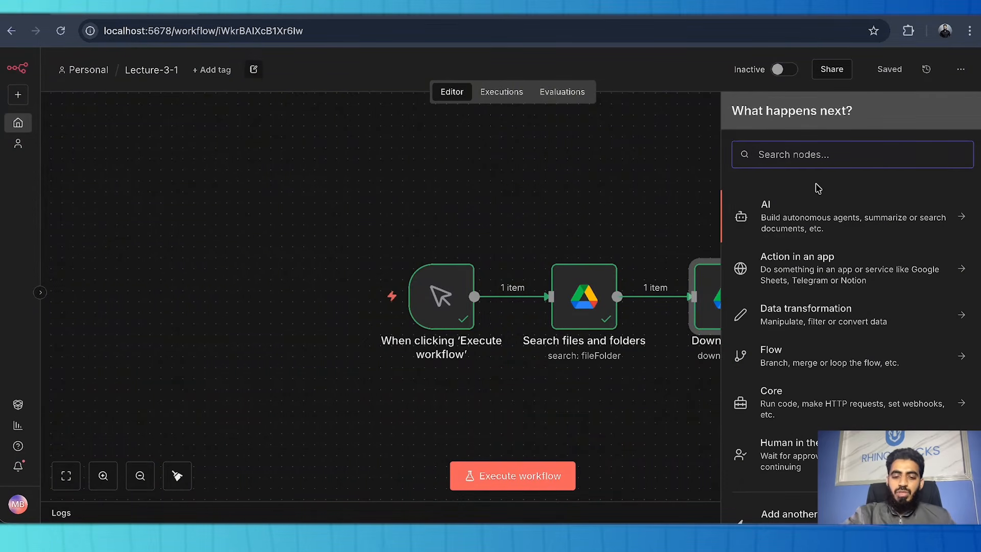
type("pine")
key("Return")
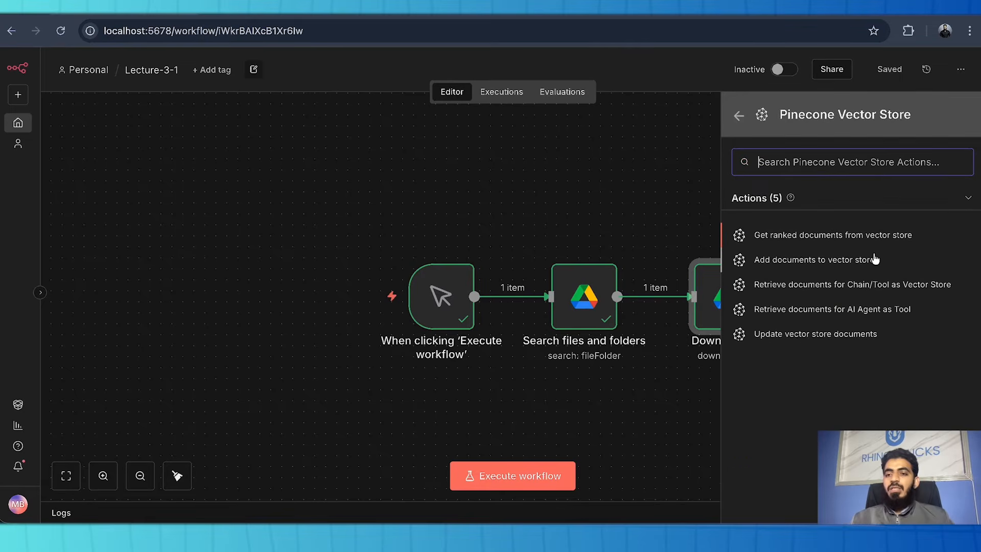
left_click(817, 265)
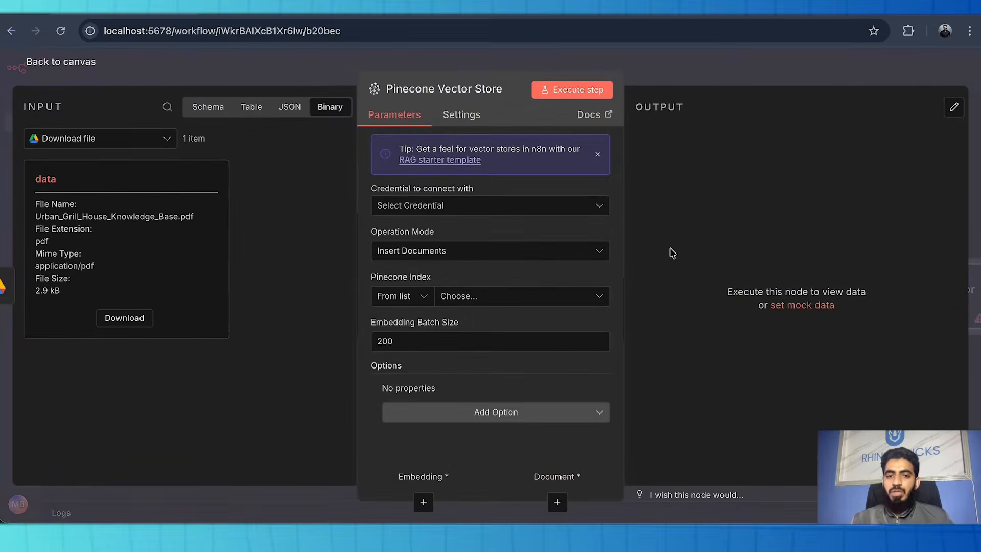
Consult the n8n documentation for the Pinecone credentials and read how to get an API key
left_click(509, 205)
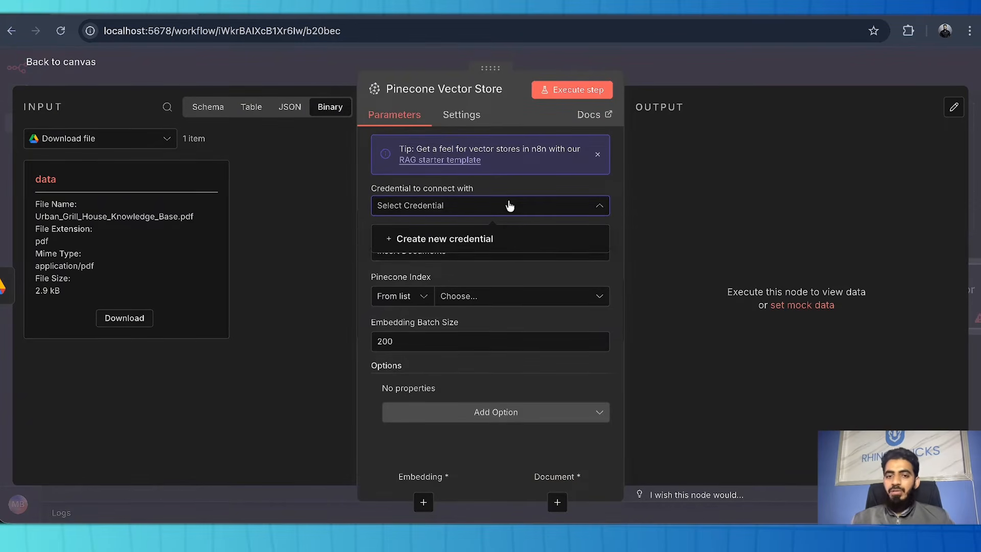
left_click(591, 121)
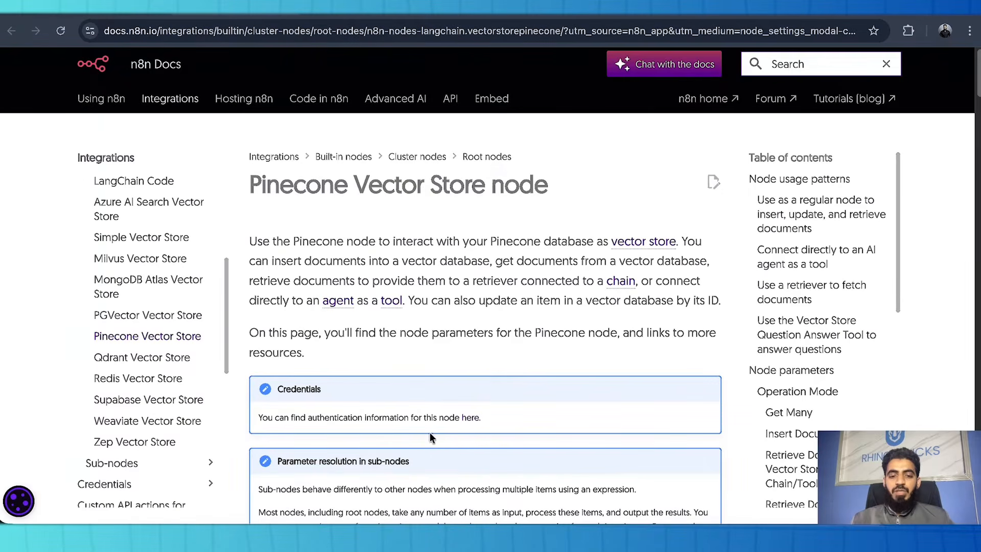
left_click(467, 419)
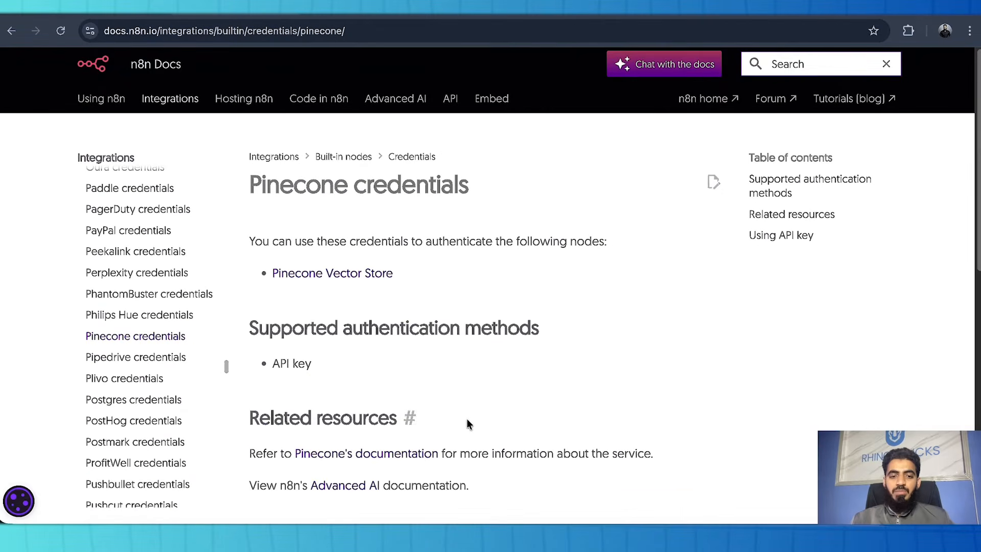
scroll(340, 302, "down", 3)
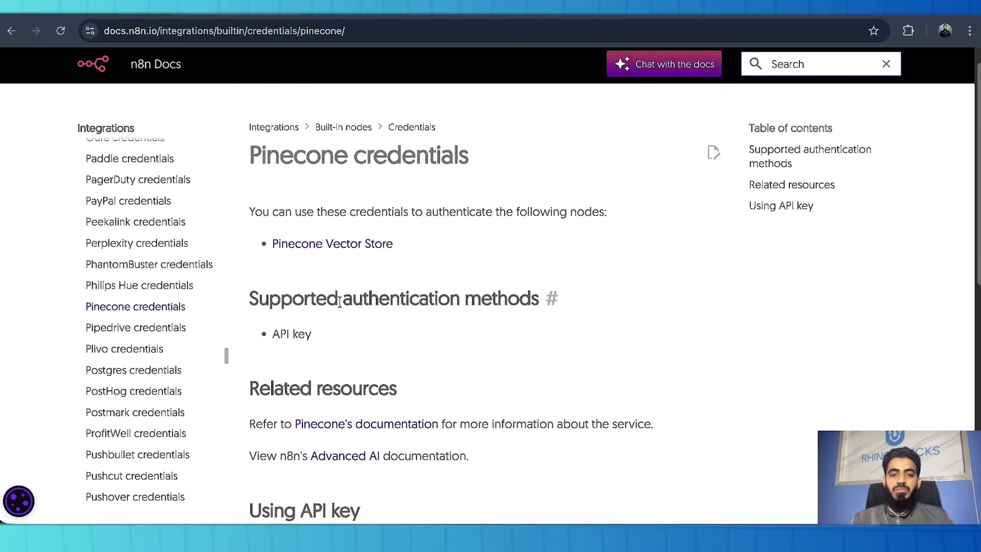
scroll(316, 272, "down", 3)
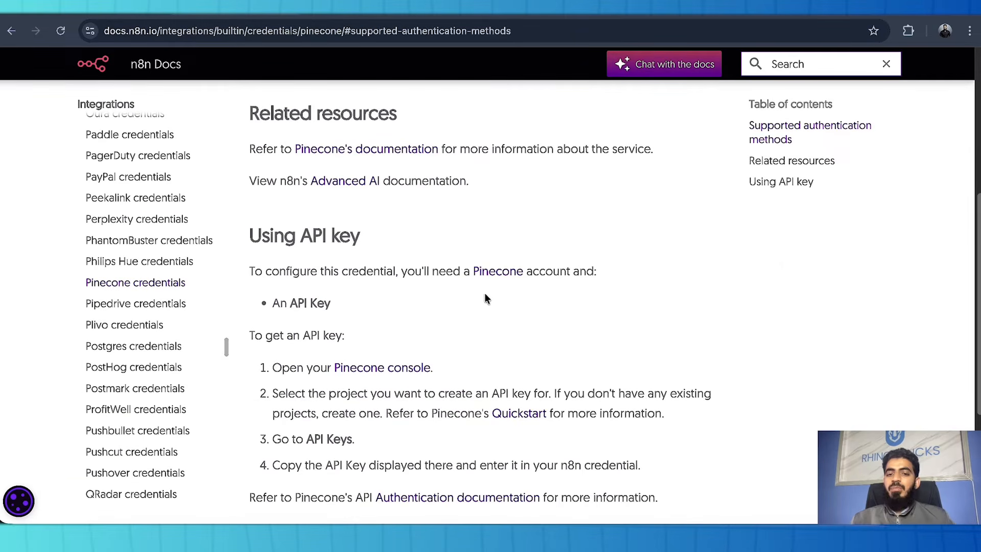
Open the Pinecone website from the documentation and sign up with the existing Google account, allowing pinecone.io access
left_click(500, 274)
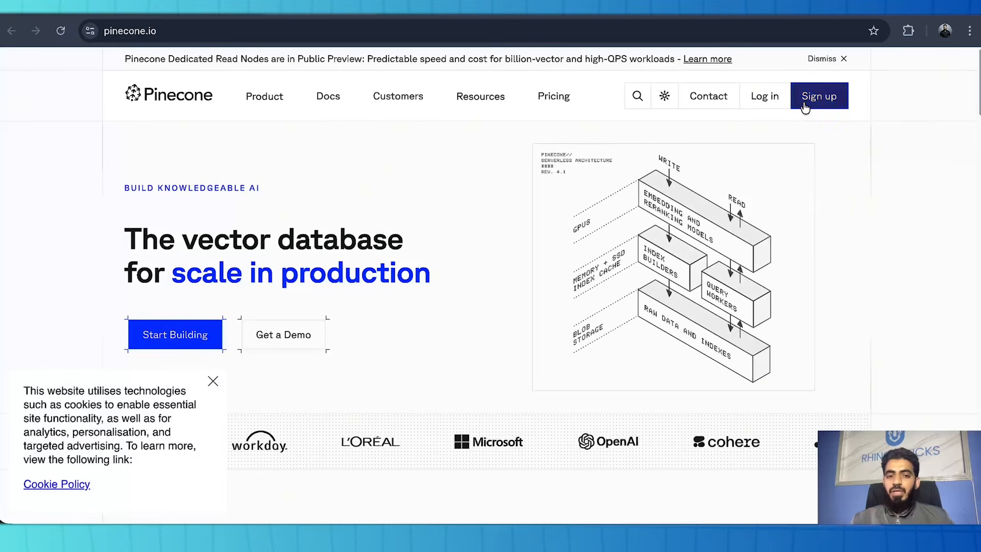
left_click(805, 105)
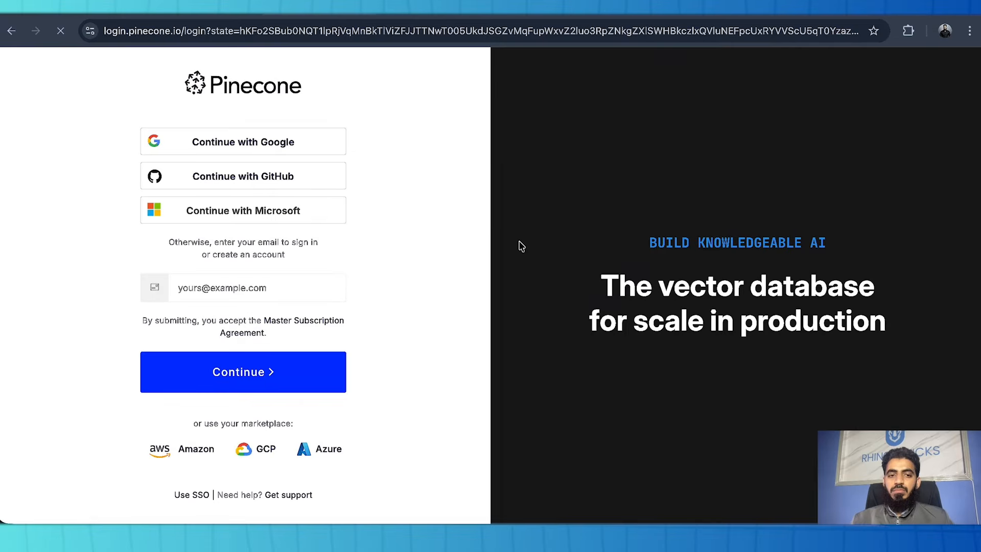
left_click(286, 150)
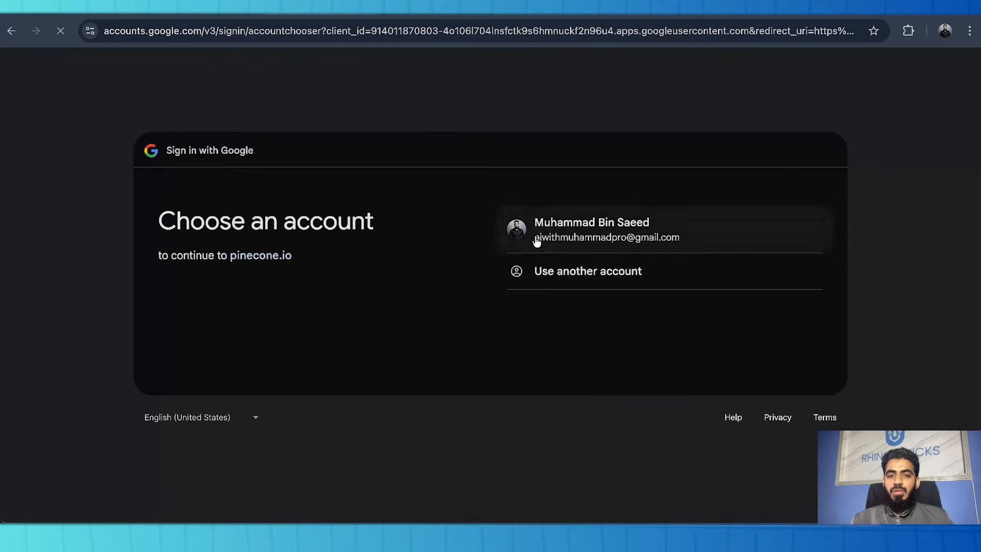
left_click(568, 244)
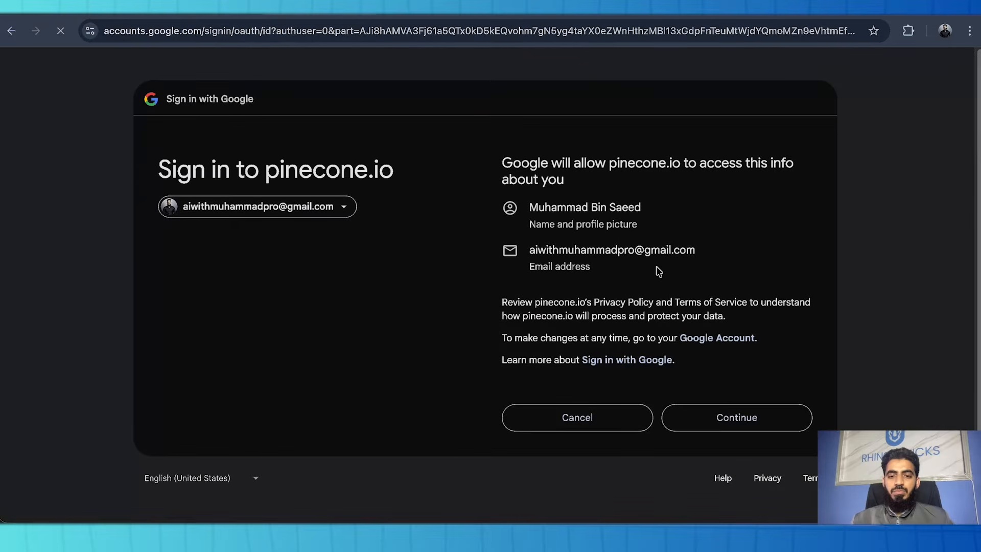
left_click(739, 422)
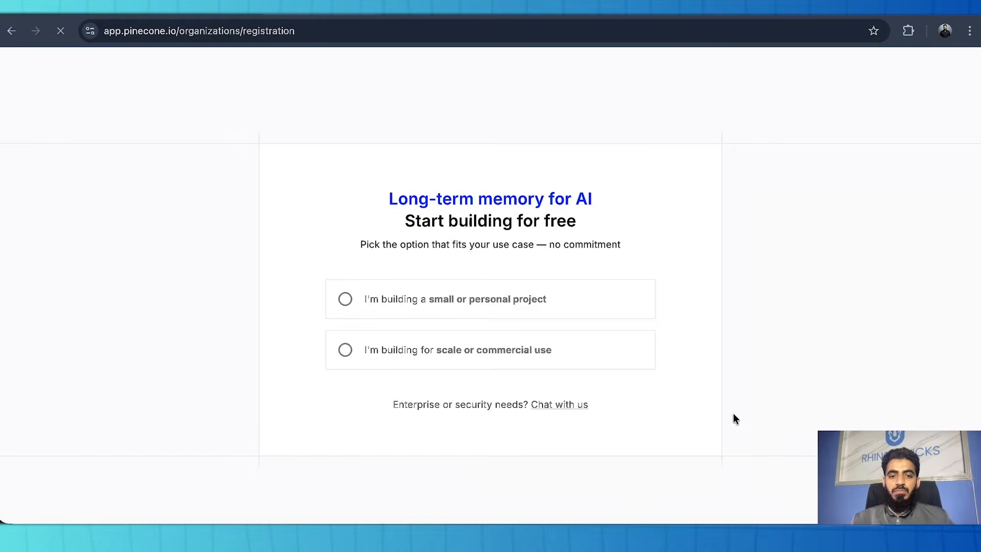
Start the free Pinecone plan for a small or personal project and skip the setup customization questions
left_click(481, 311)
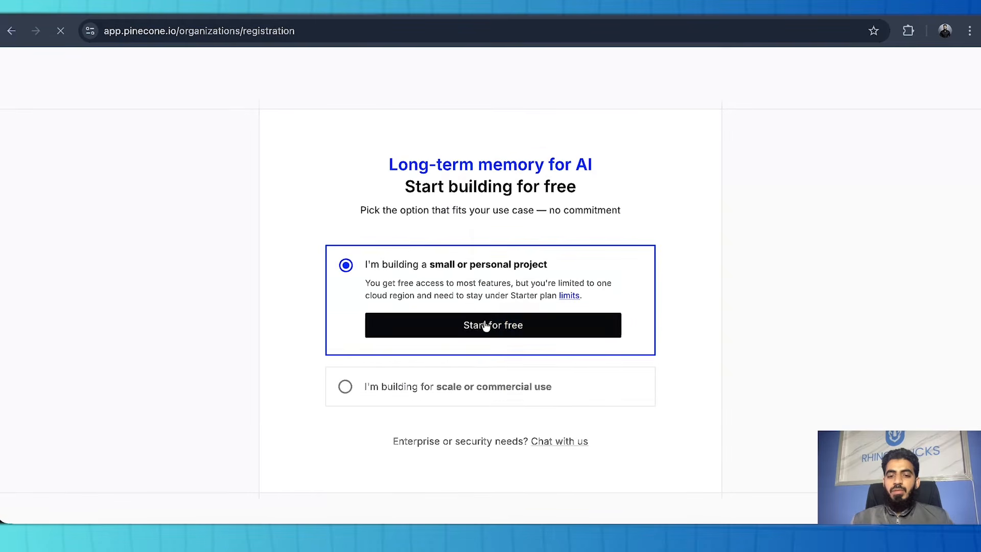
left_click(486, 325)
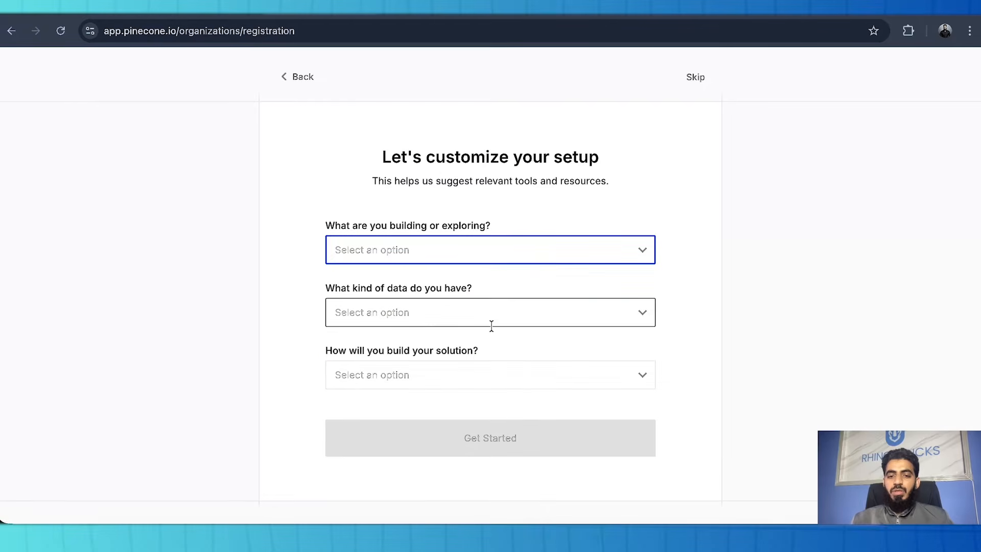
left_click(694, 77)
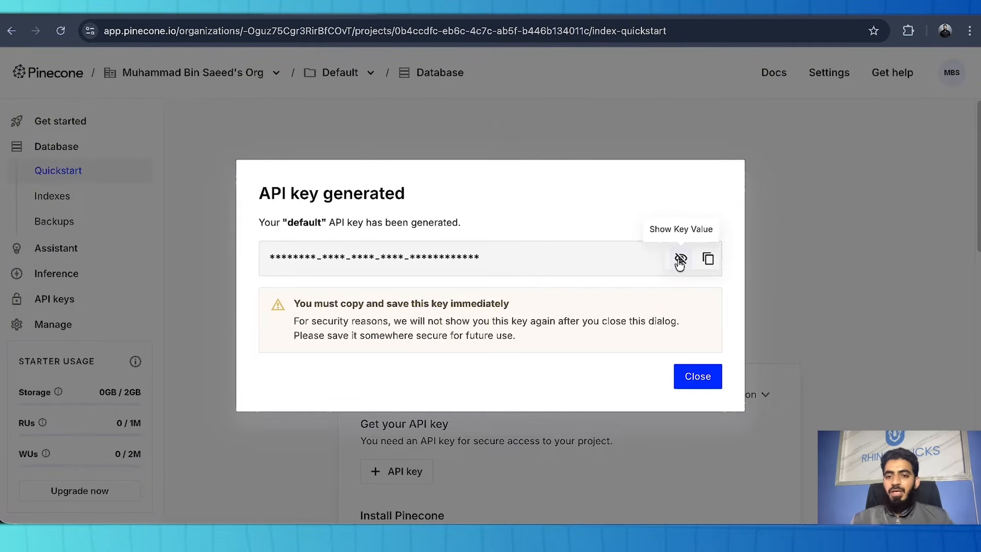
Copy the generated Pinecone API key and save it in a new PineconeApi credential for the n8n Pinecone Vector Store node
left_click(708, 259)
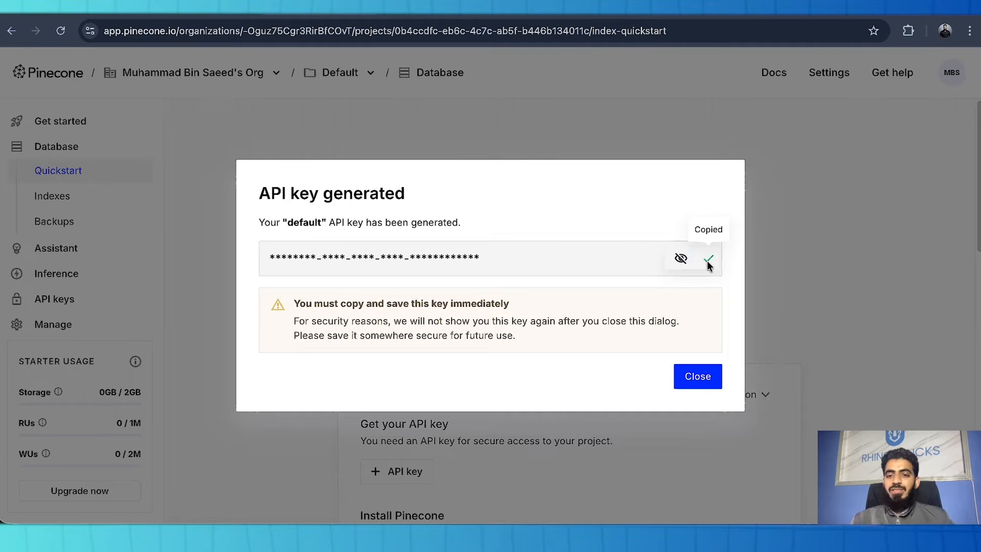
key("ctrl+Tab")
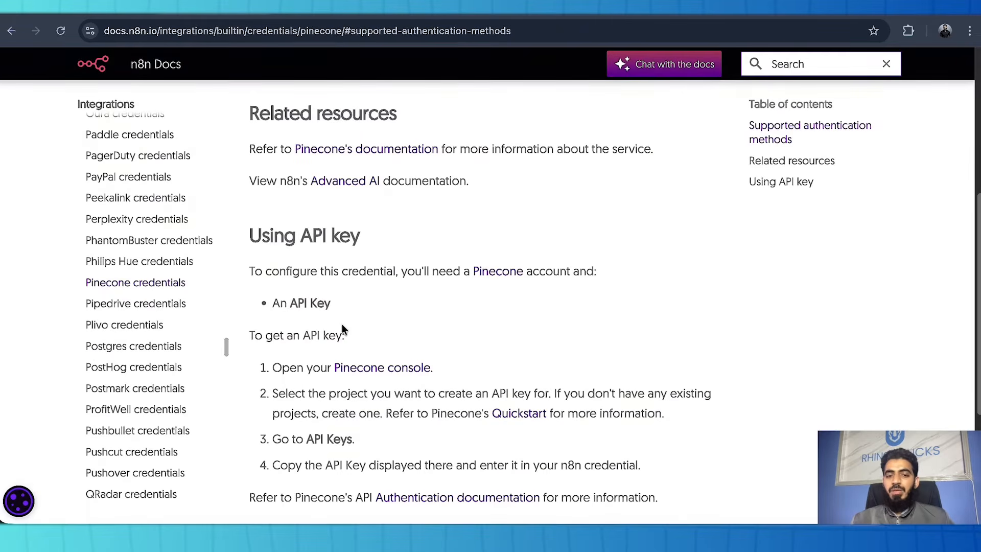
key("ctrl+Tab")
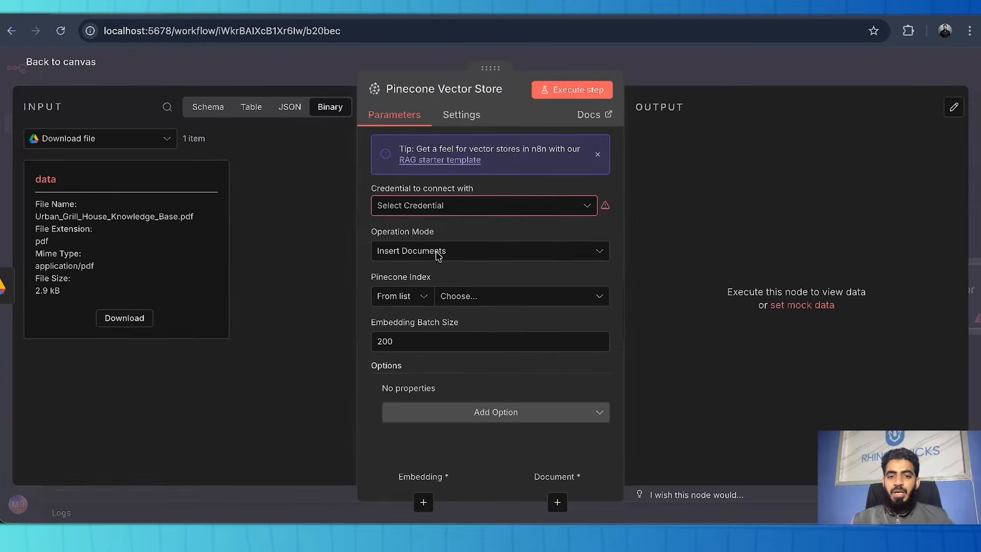
left_click(449, 214)
left_click(479, 240)
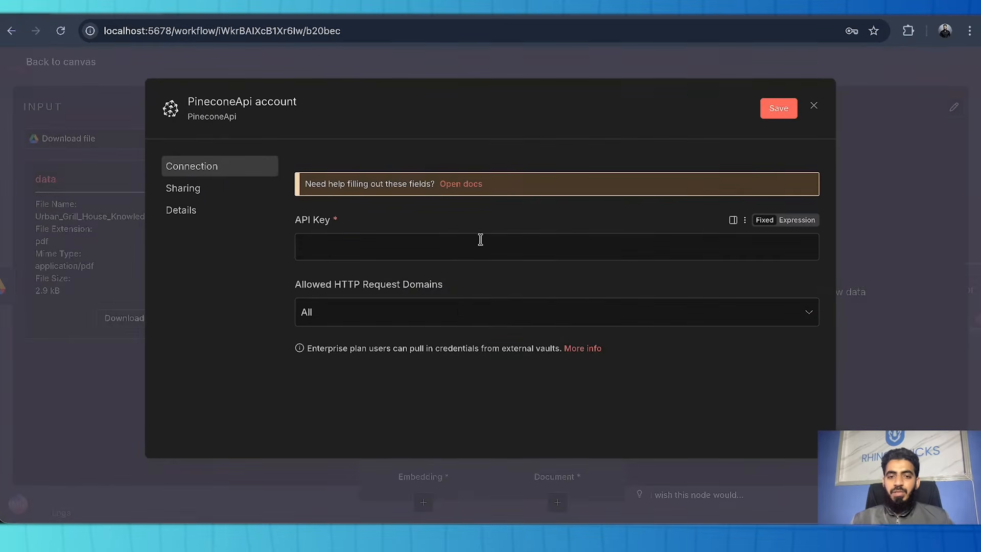
left_click(453, 244)
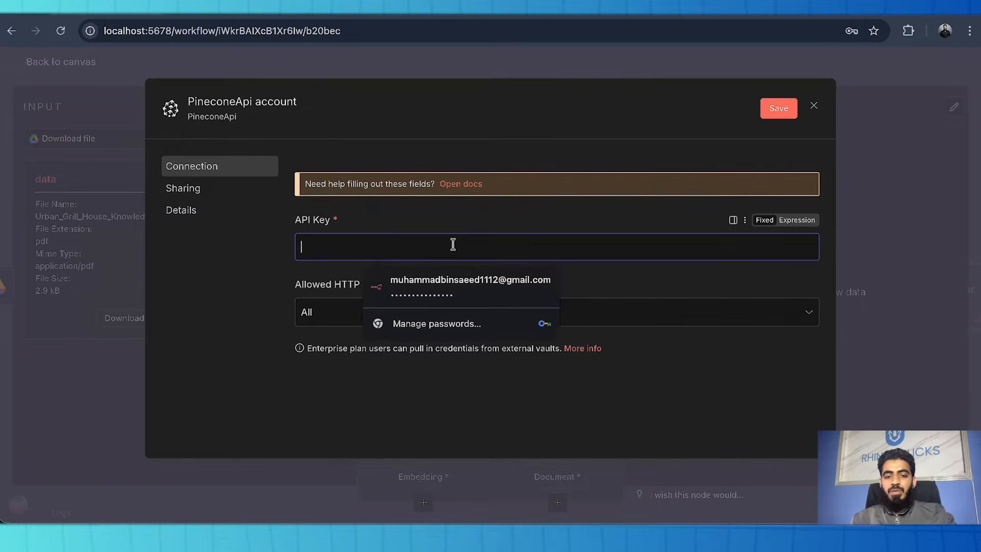
key("ctrl+v")
left_click(771, 113)
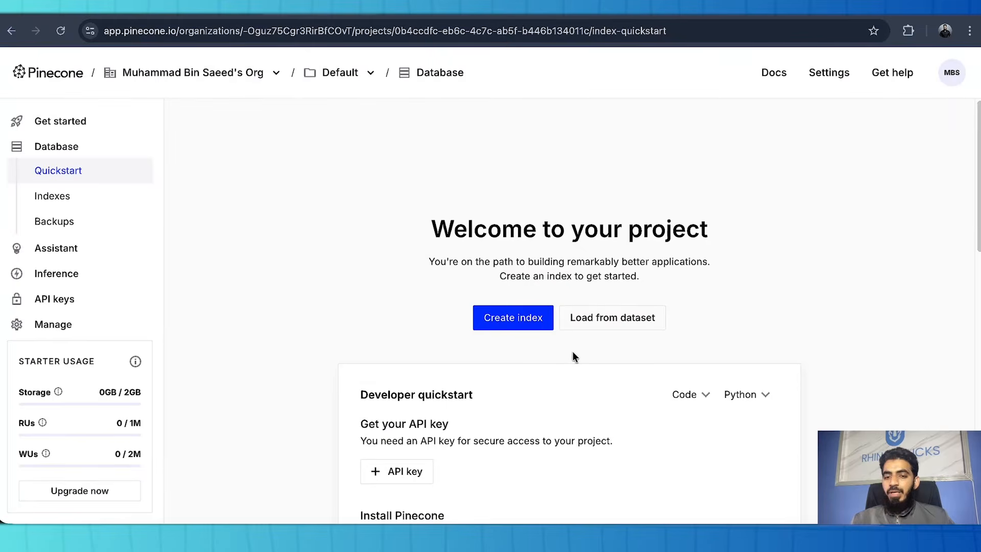
Create a Pinecone index named n8n-chatbot using the multilingual-e5-large embedding model
scroll(501, 360, "down", 1)
left_click(498, 299)
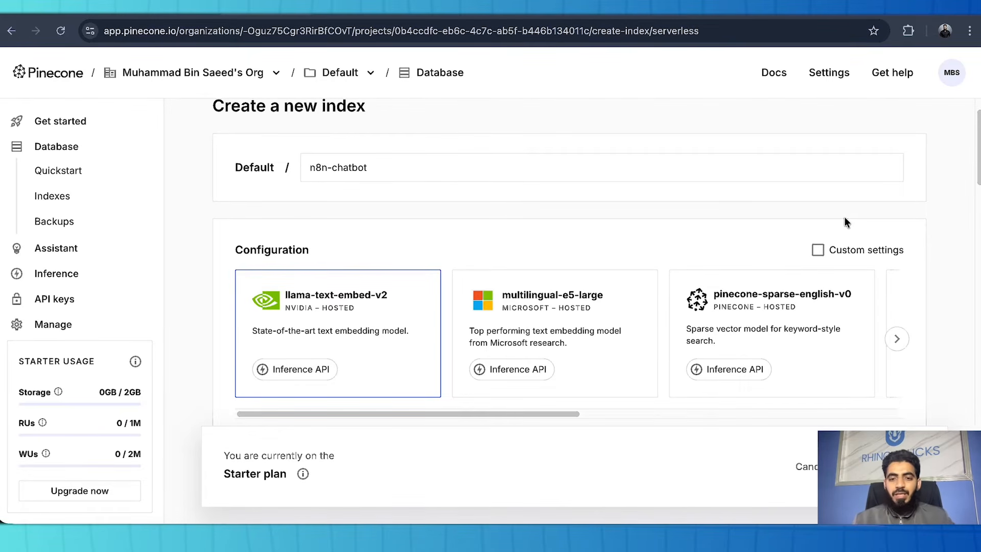
left_click(606, 340)
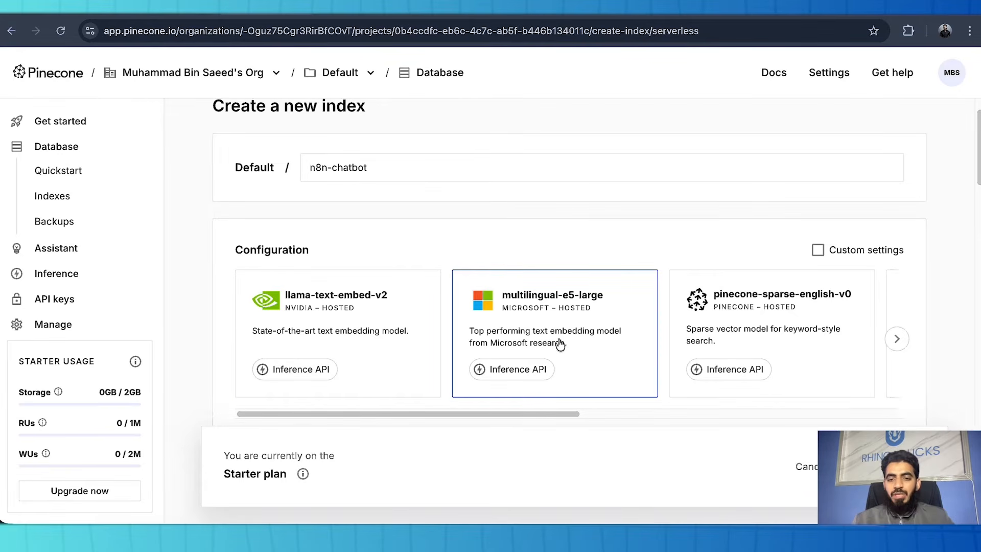
scroll(559, 346, "down", 1)
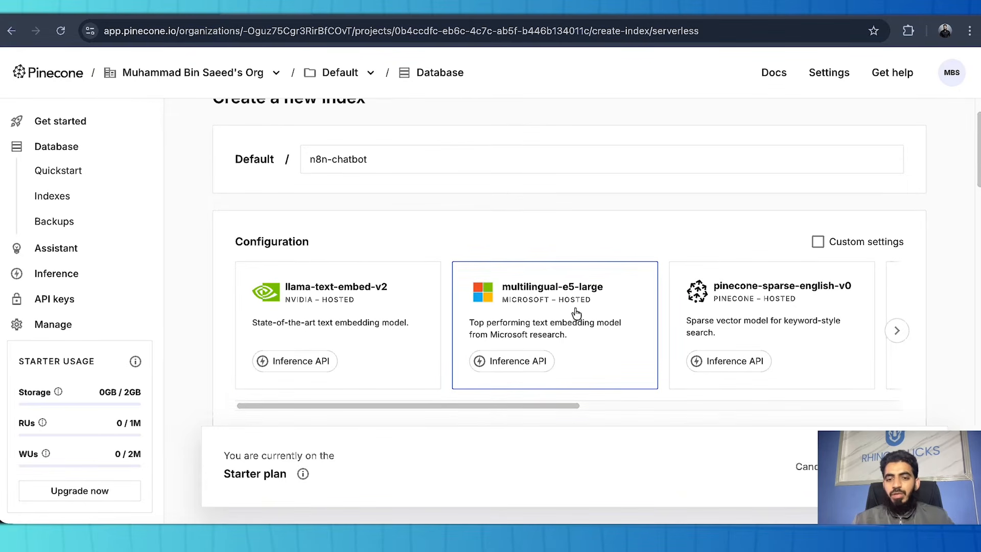
scroll(571, 317, "down", 1)
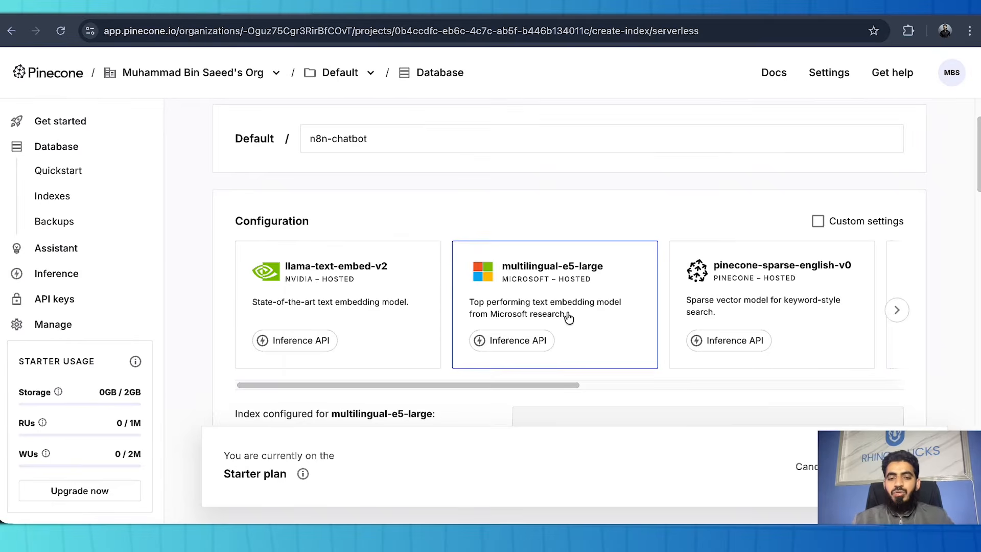
scroll(570, 317, "down", 5)
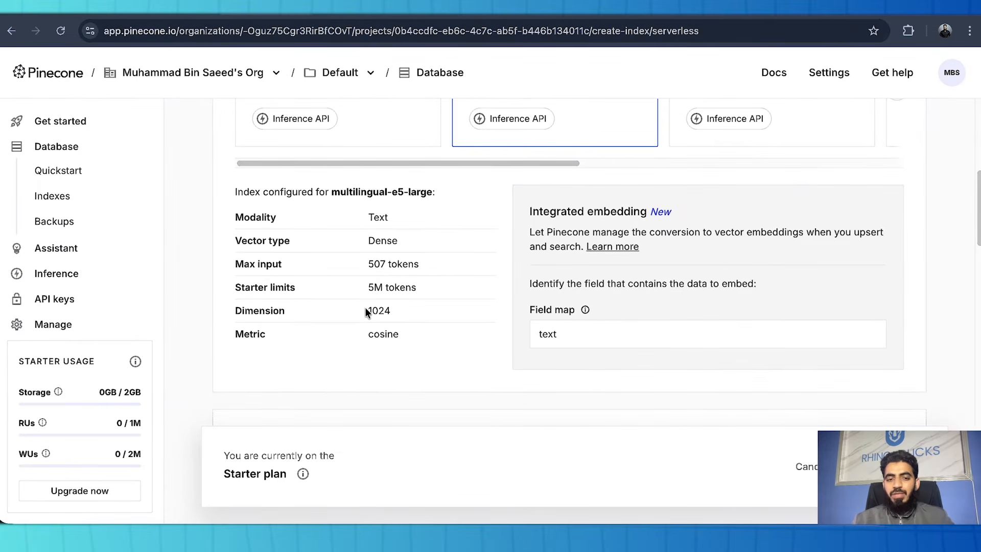
left_click_drag(369, 286, 399, 287)
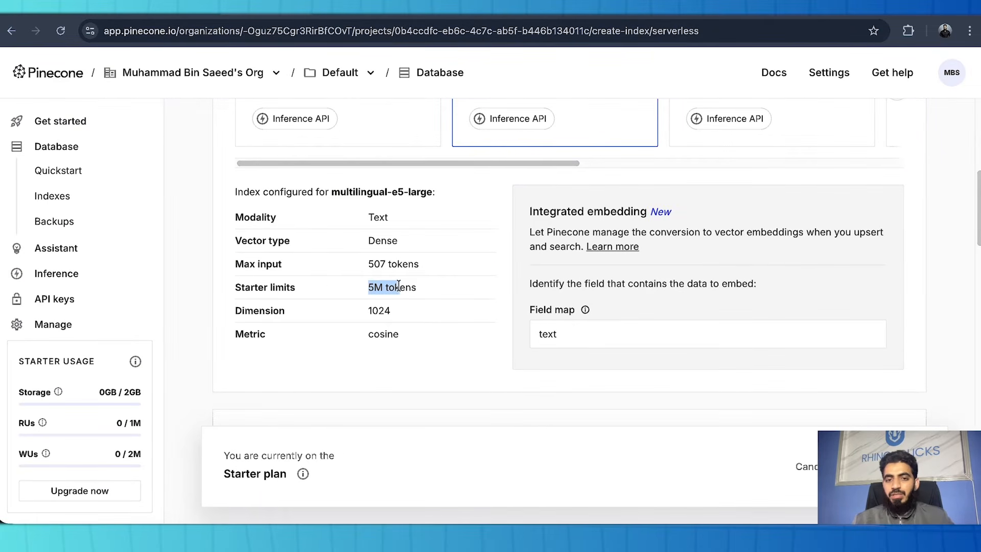
scroll(405, 296, "down", 10)
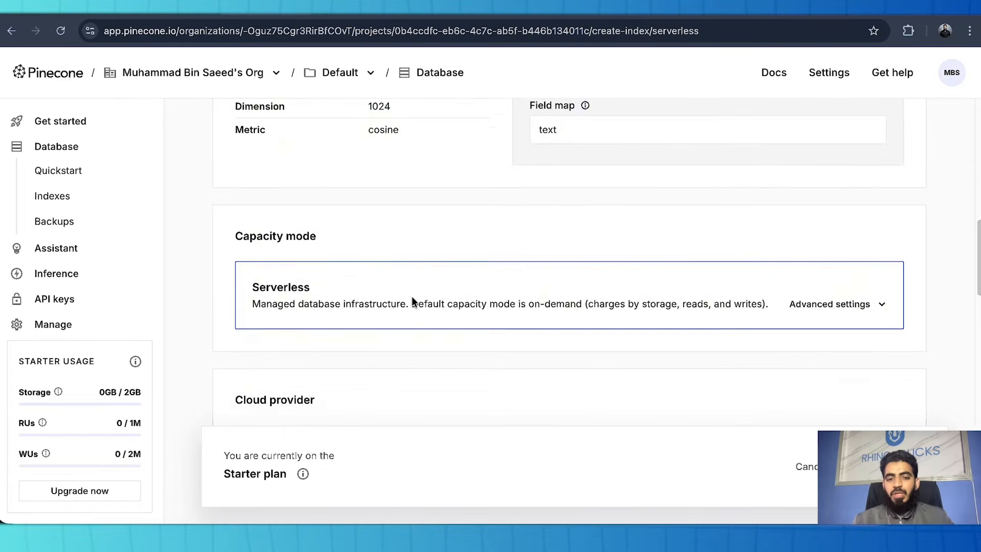
scroll(415, 323, "down", 4)
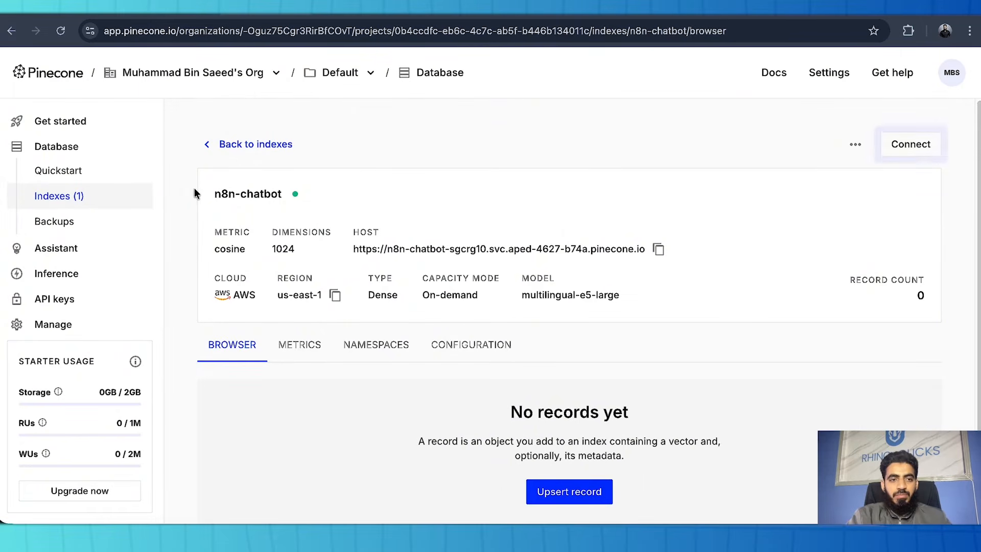
Set the n8n Vector Store node's Pinecone index to n8n-chatbot and save the workflow
left_click(106, 16)
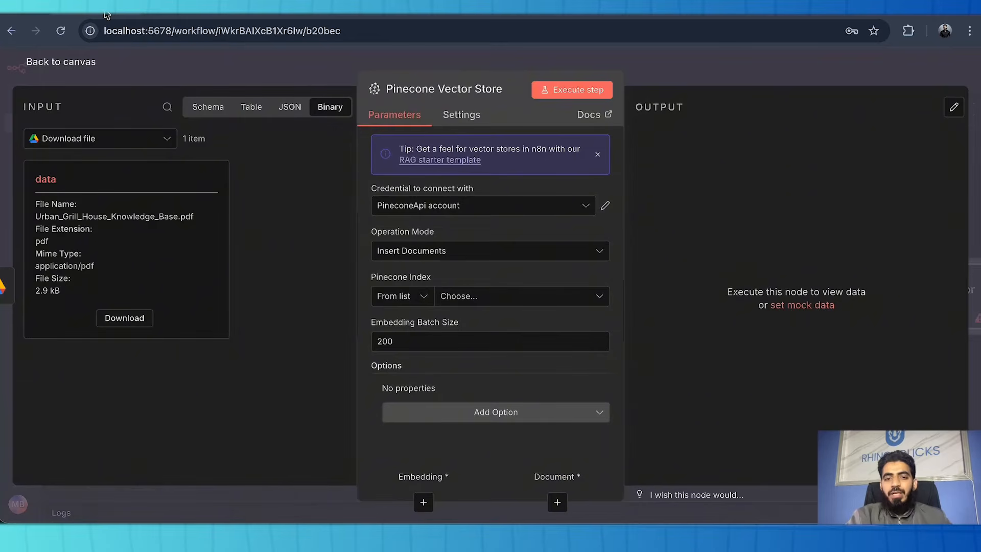
left_click(506, 300)
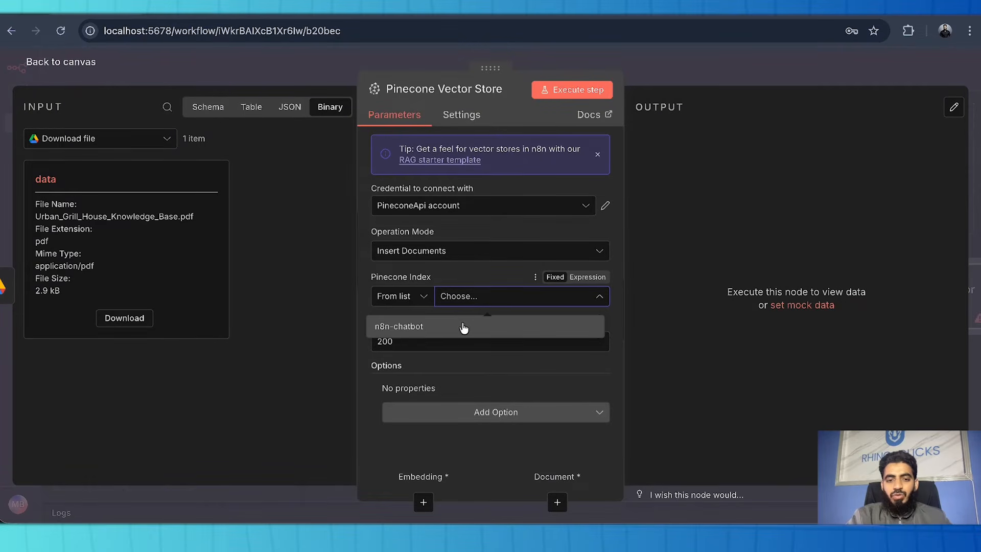
left_click(450, 328)
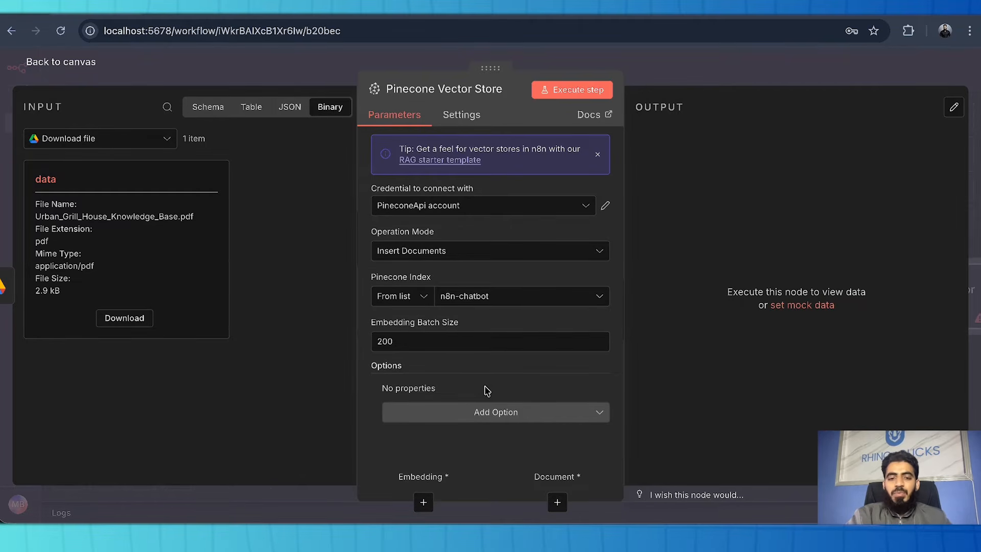
left_click(498, 413)
left_click(498, 413)
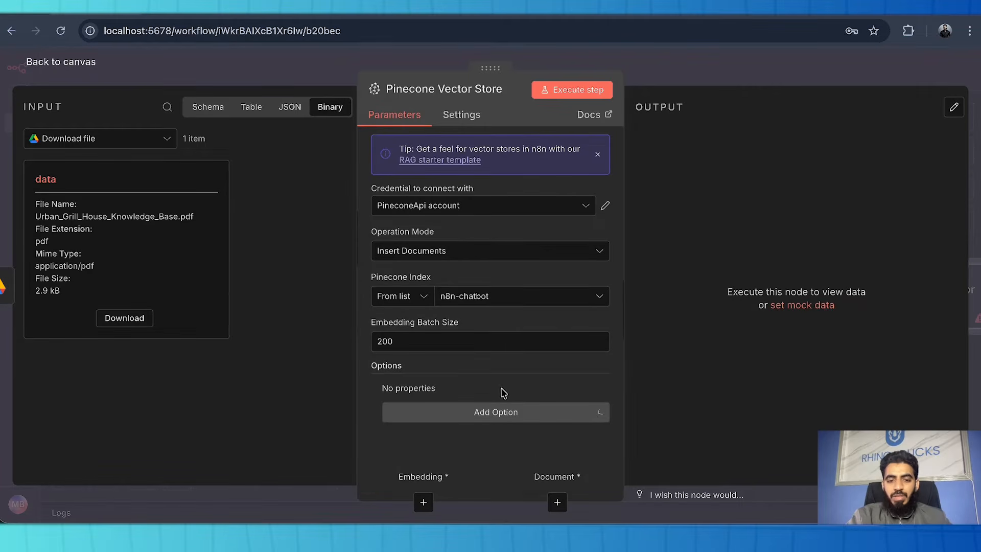
left_click(38, 64)
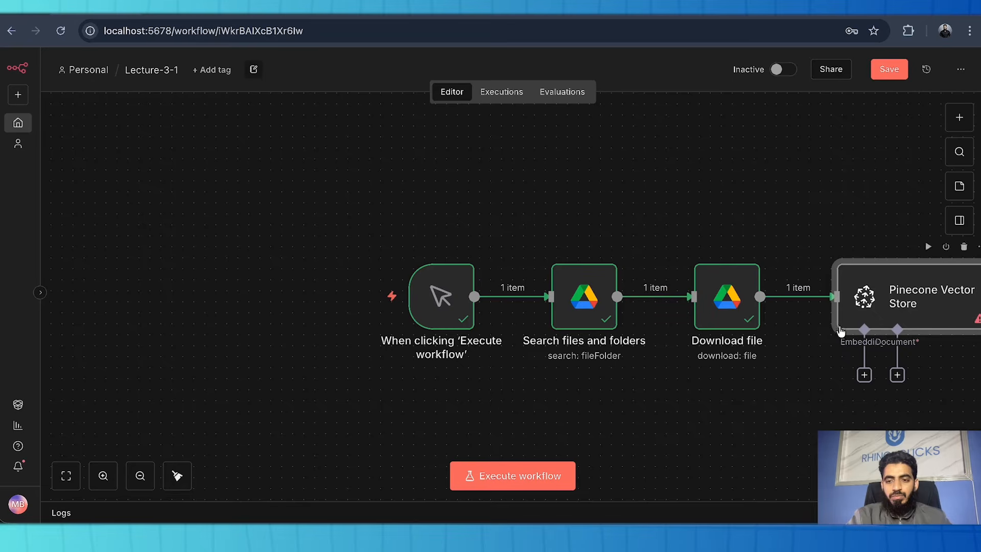
left_click(876, 76)
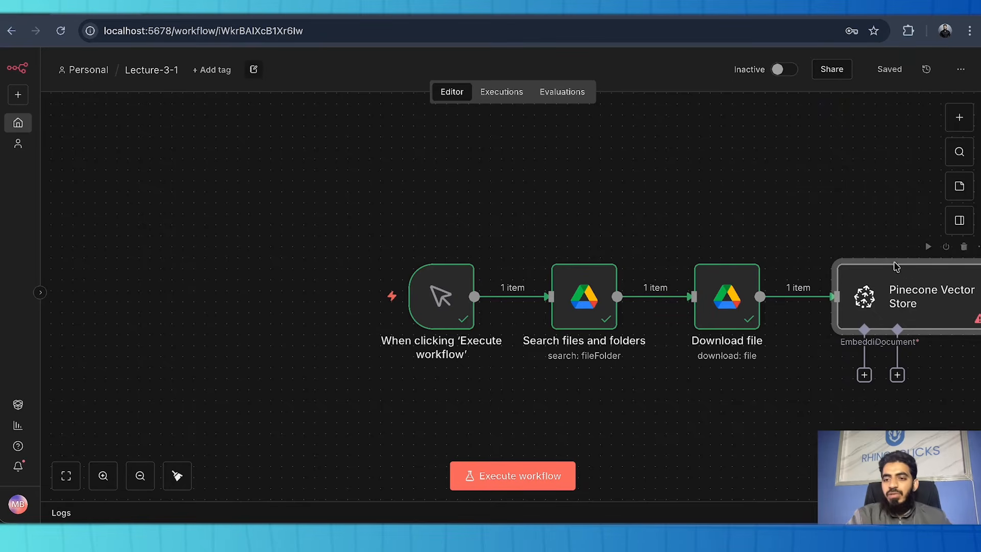
Attach a Default Data Loader to the Pinecone Vector Store's document input and set its type of data to Binary
left_click(854, 410)
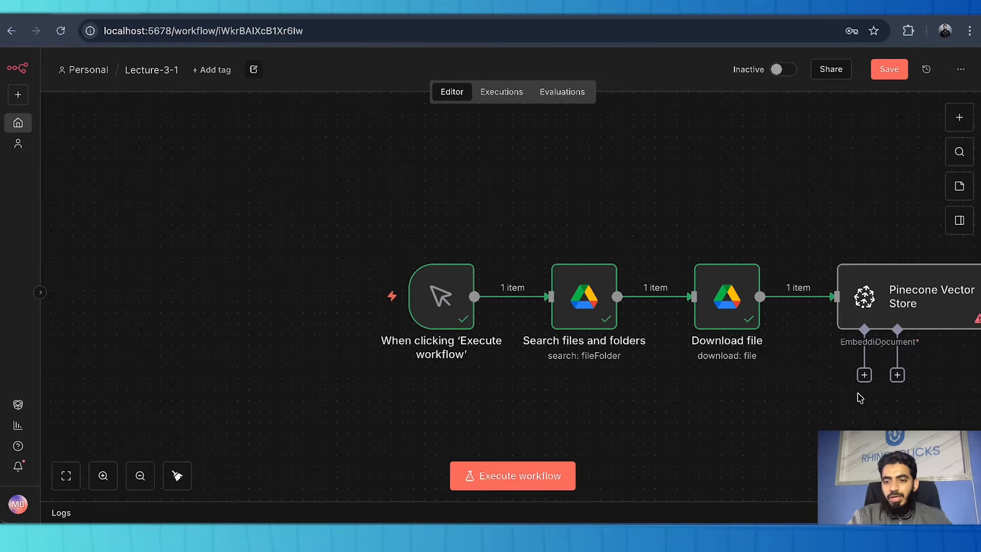
left_click(897, 376)
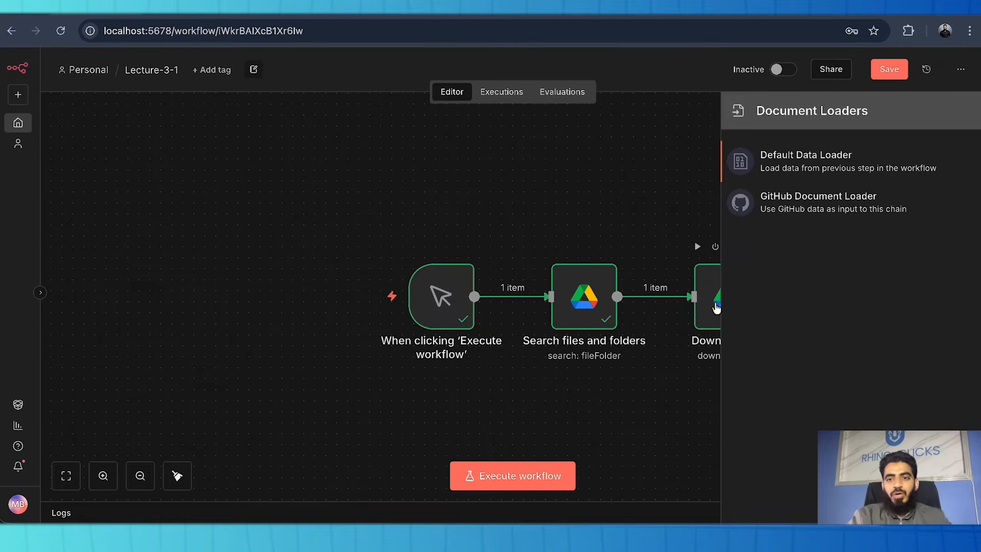
left_click(827, 176)
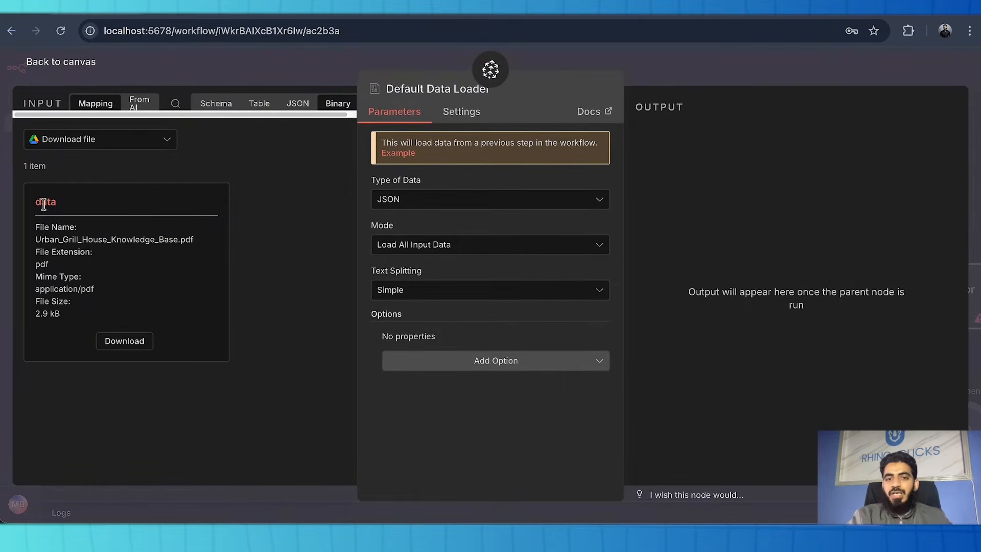
left_click(436, 200)
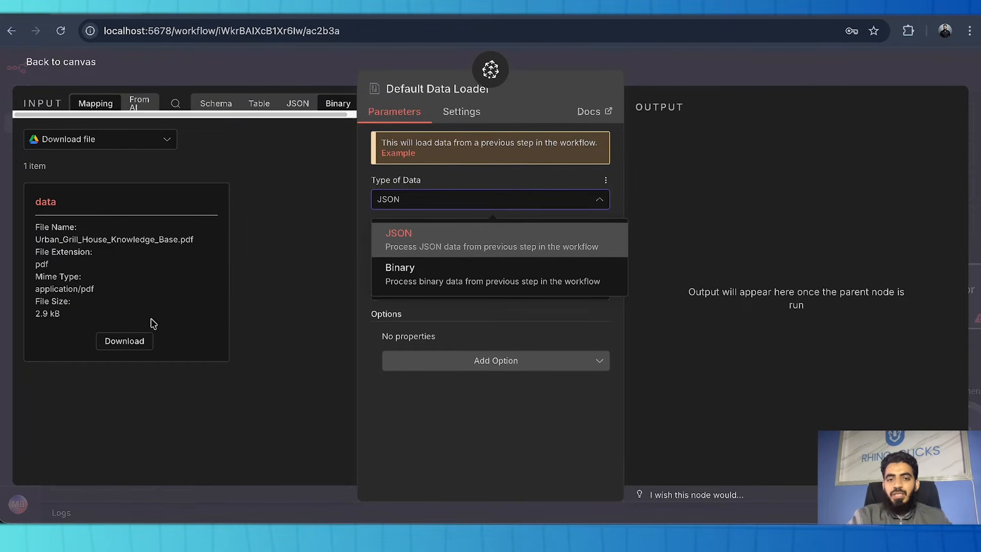
left_click(404, 273)
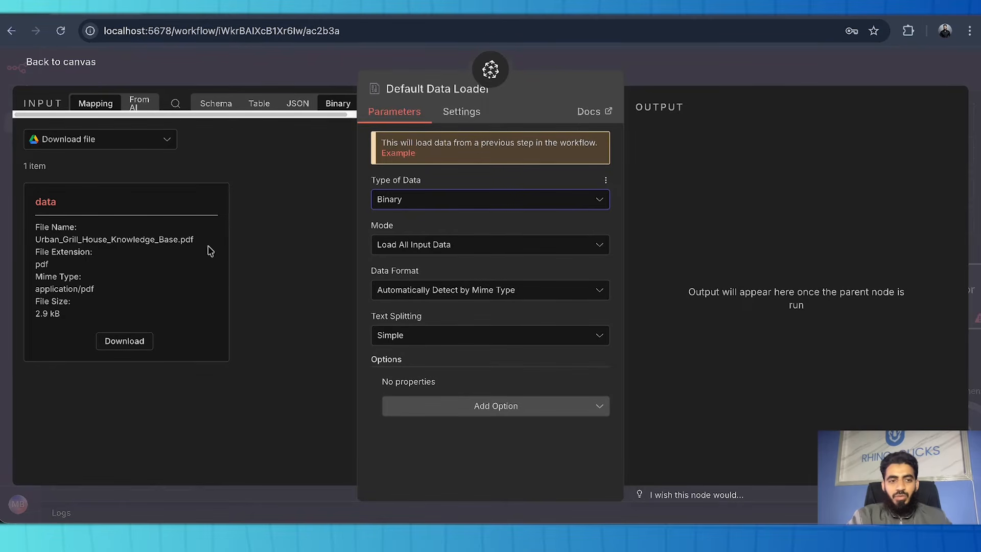
left_click(28, 65)
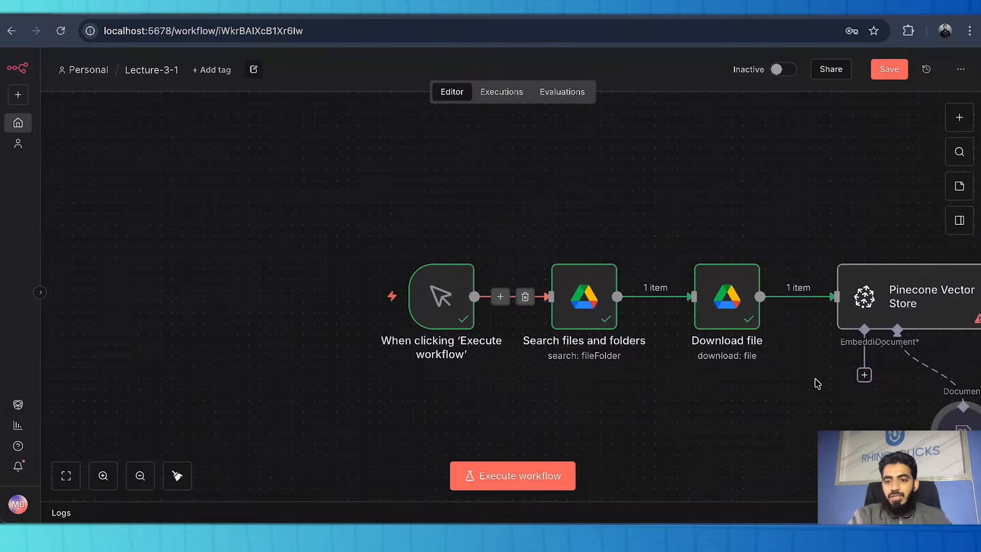
Attach an Embeddings Google Gemini node to the Pinecone Vector Store and open a new credential for it
left_click(862, 376)
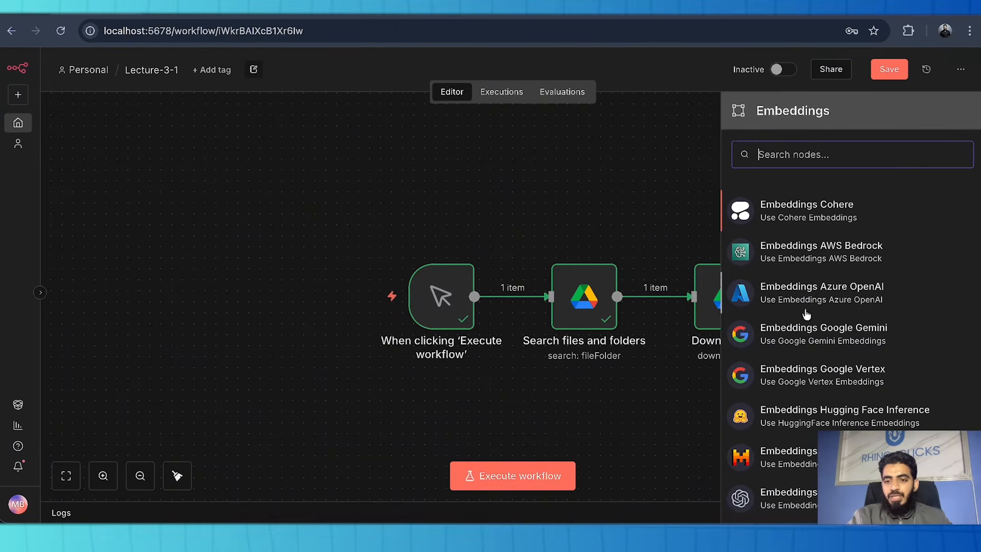
left_click(810, 341)
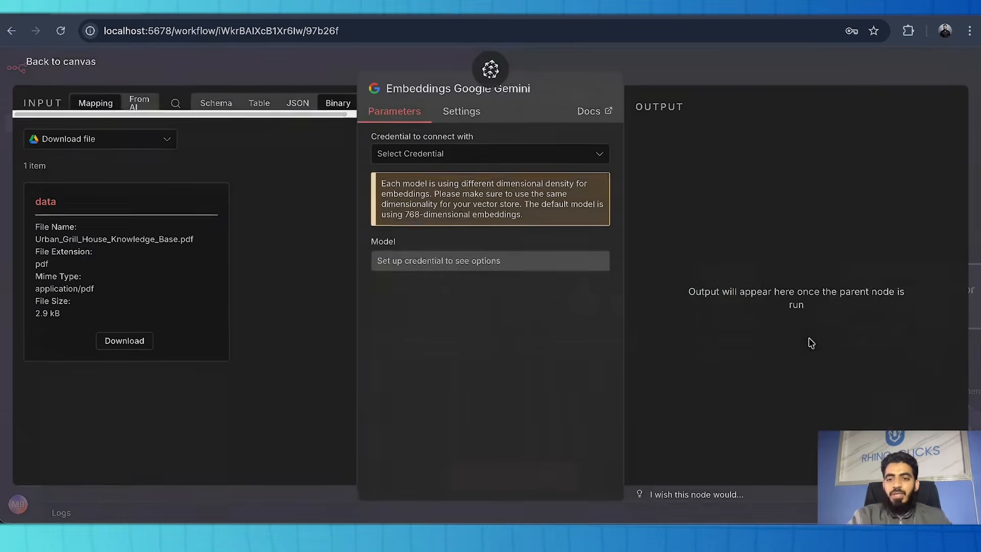
left_click(495, 163)
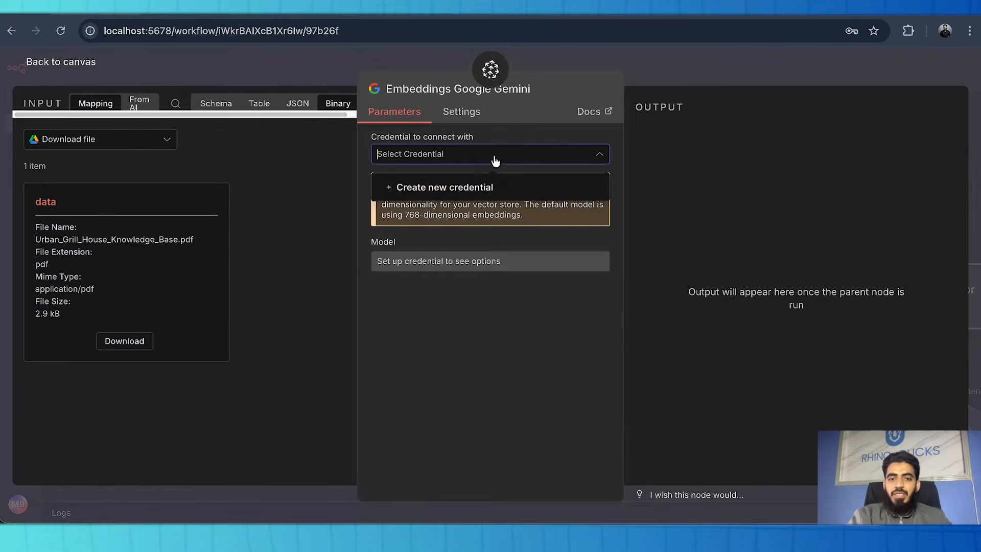
left_click(495, 184)
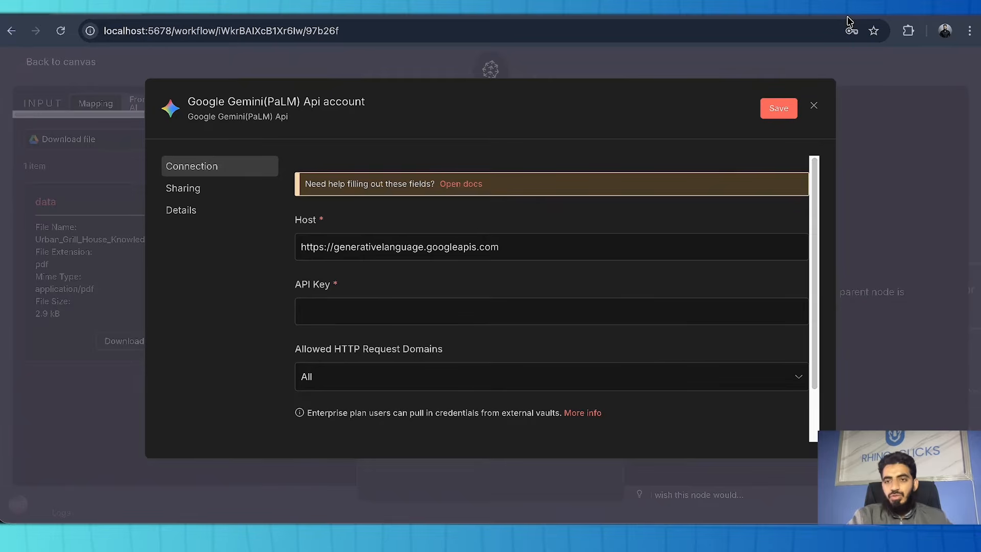
Open aistudio.google.com in a new browser tab and copy the API key listed for the Email Assistant project
left_click(921, 12)
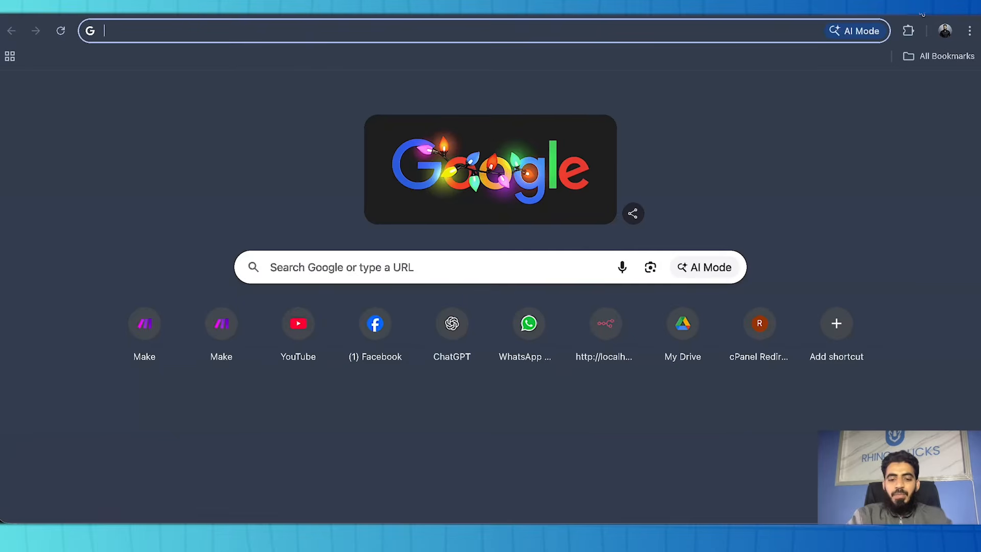
type("aistudio.google.com")
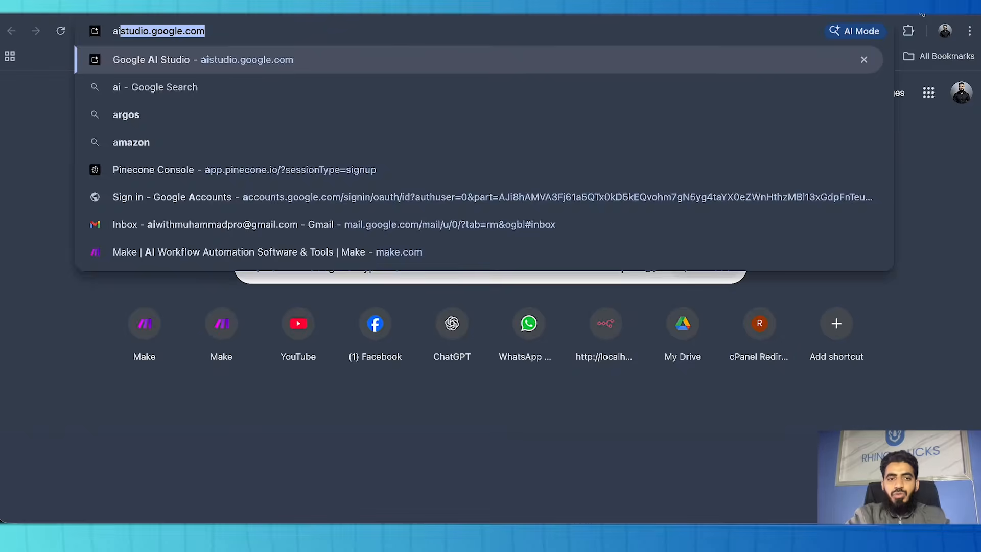
key("Return")
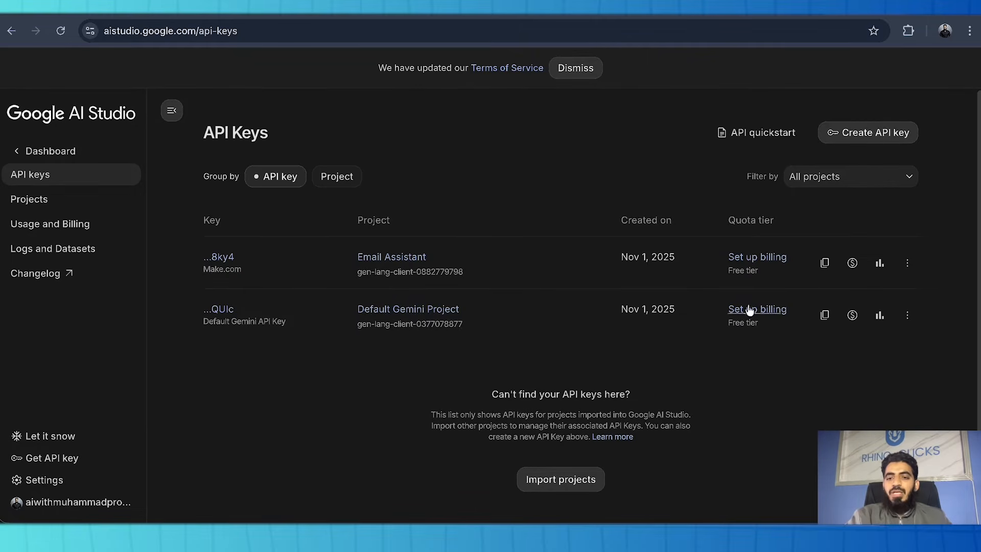
left_click(834, 268)
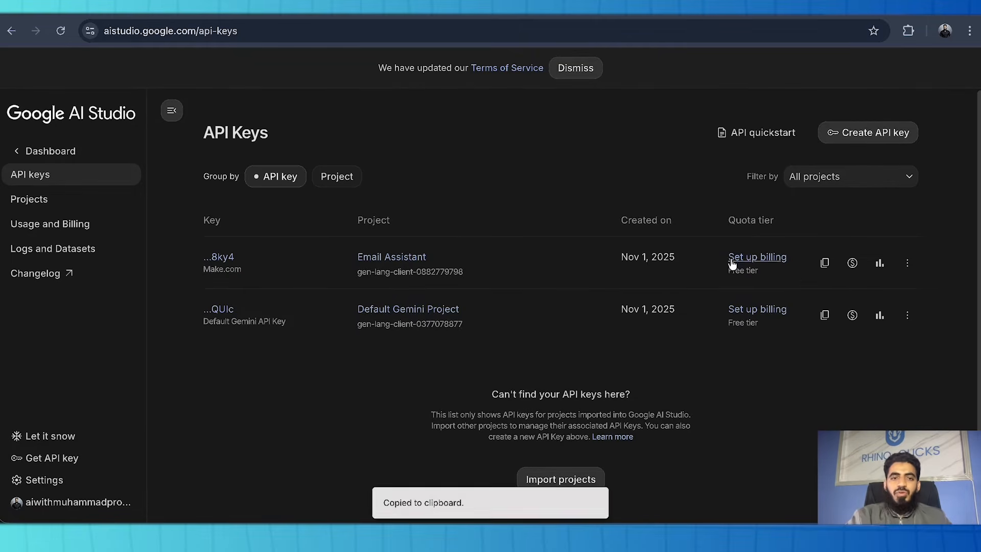
Paste the API key into the Google Gemini(PaLM) Api credential in n8n, save it and close the credential dialog
left_click(87, 16)
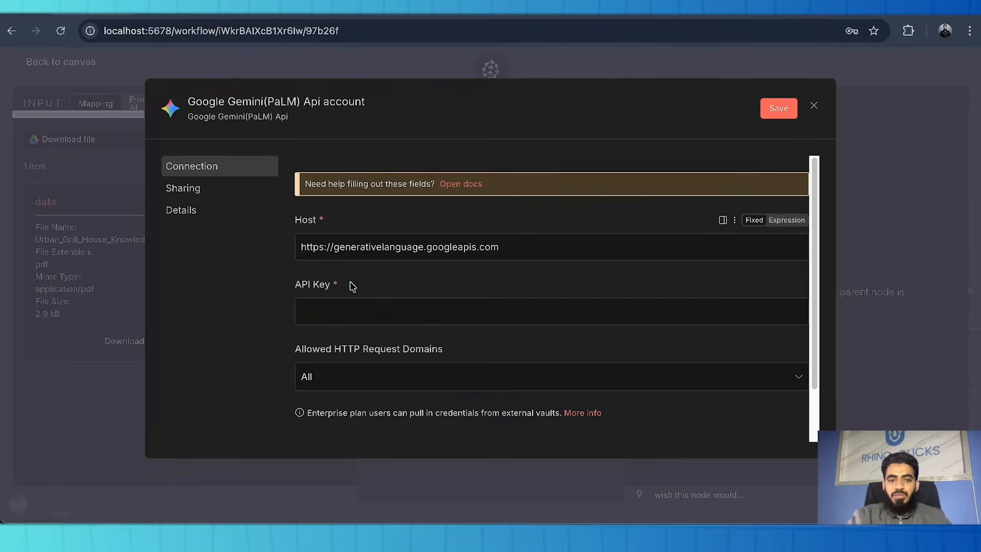
left_click(365, 305)
key("ctrl+v")
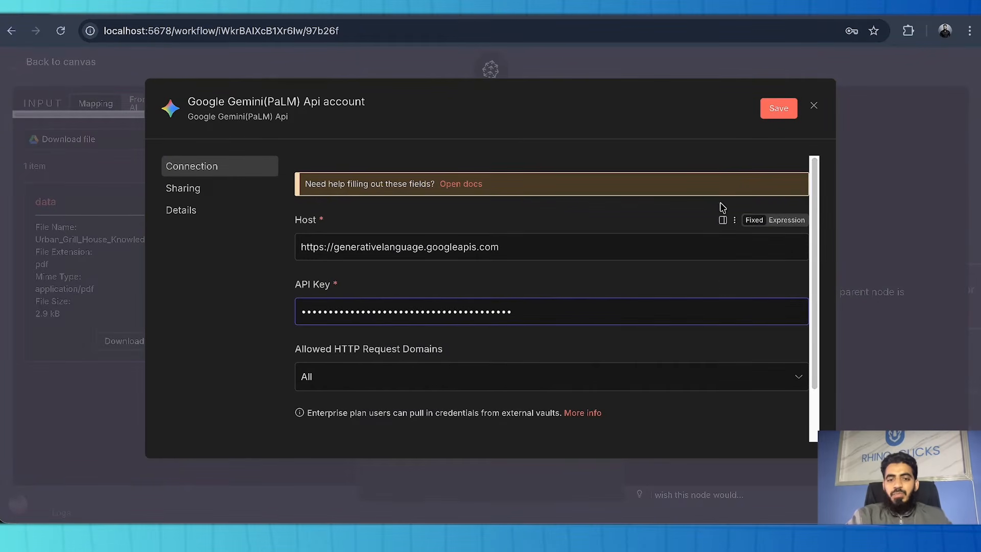
left_click(793, 109)
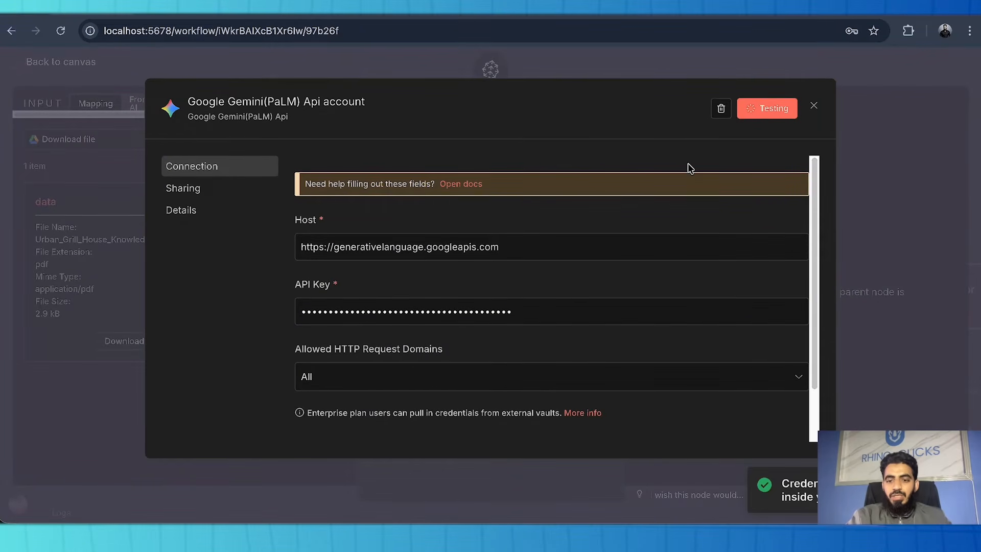
left_click(814, 107)
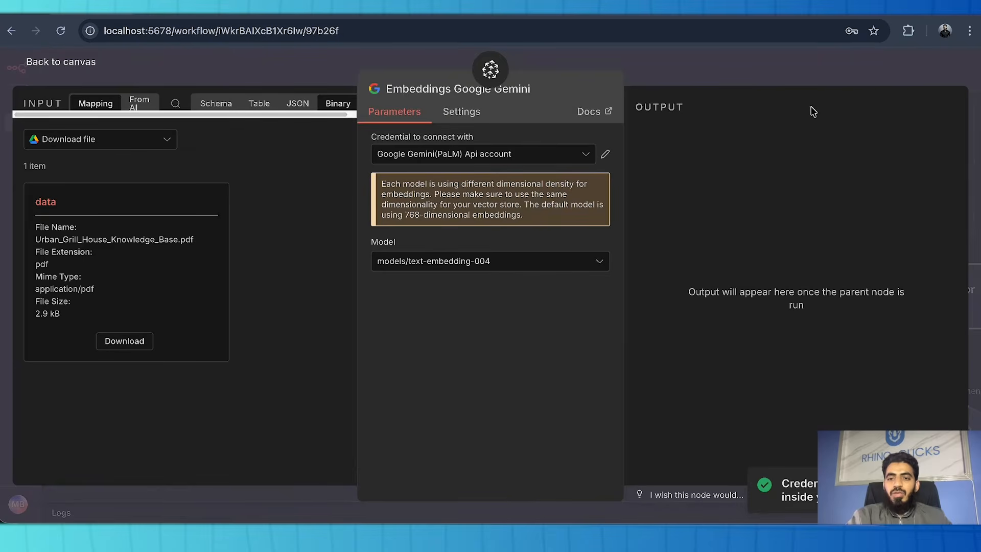
Return to the canvas, save the workflow and tidy up the node layout
left_click(54, 66)
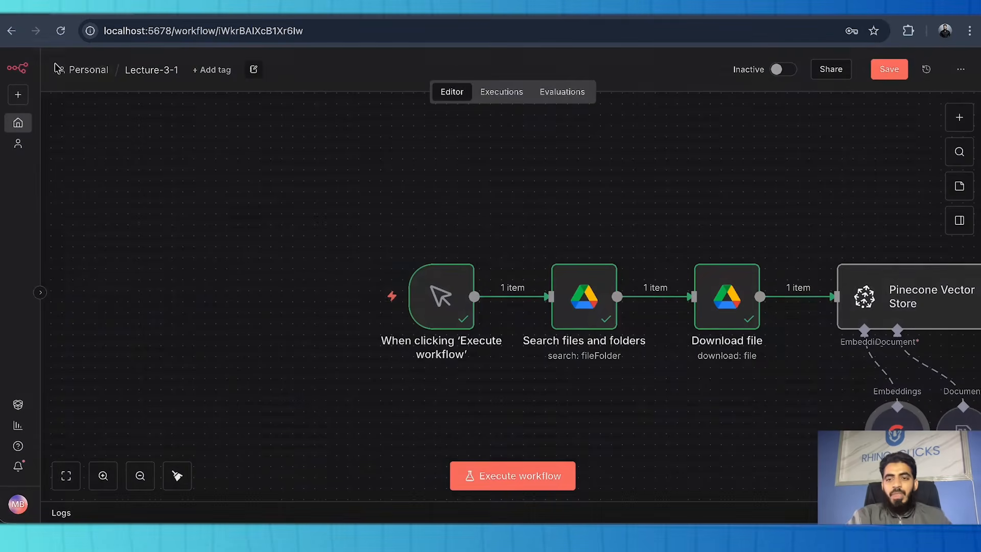
left_click(885, 77)
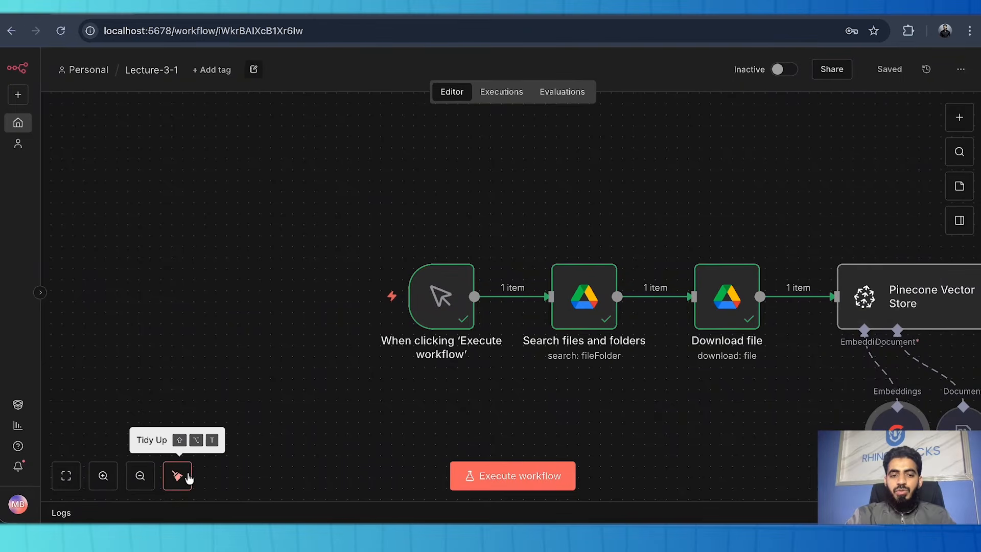
left_click(188, 477)
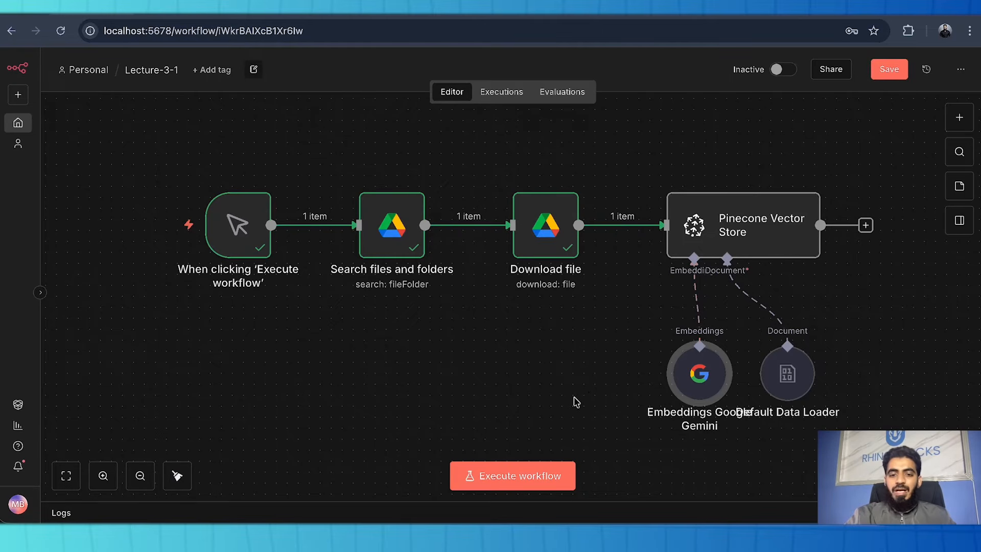
Execute the workflow and check the dimension of the n8n-chatbot index in the Pinecone console
left_click(552, 473)
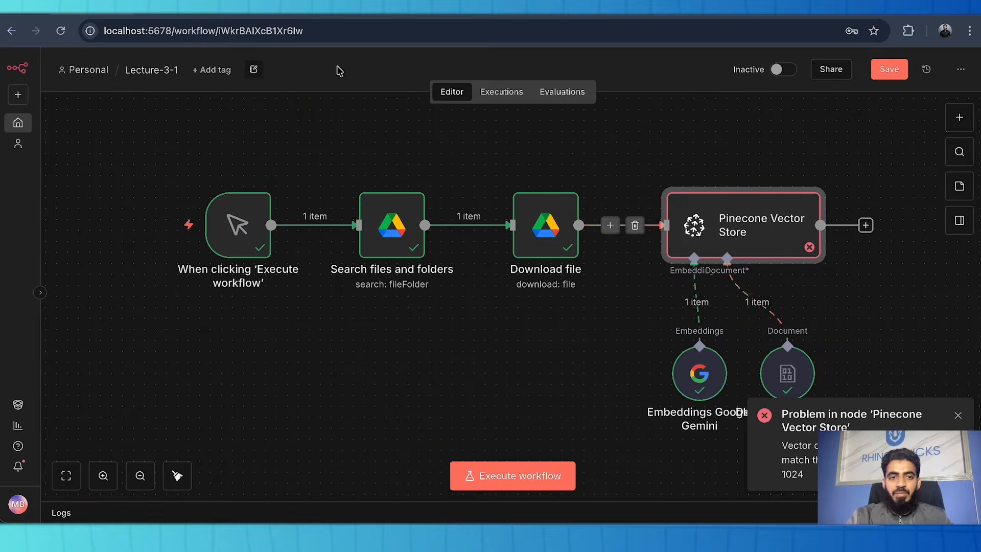
key("ctrl+Tab")
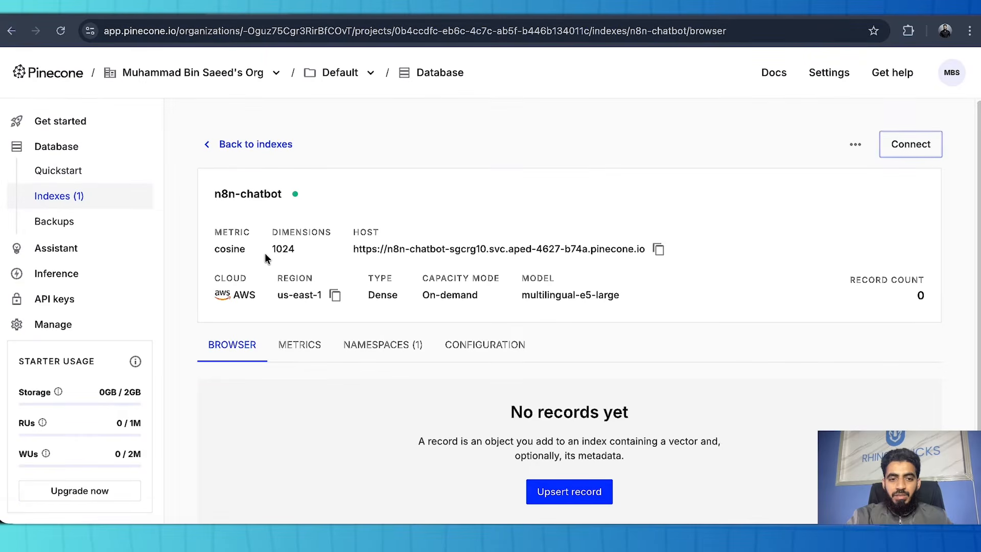
left_click_drag(270, 251, 300, 251)
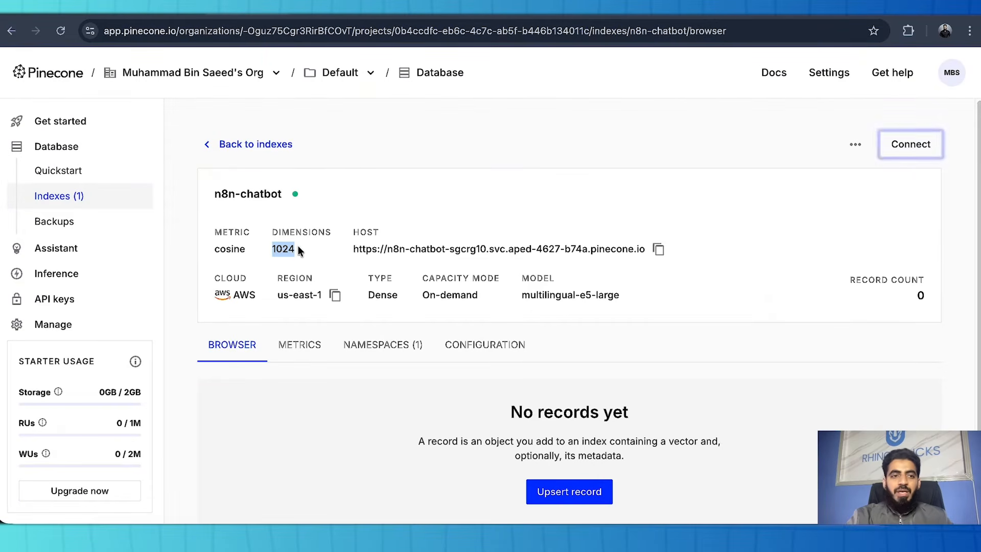
left_click(98, 11)
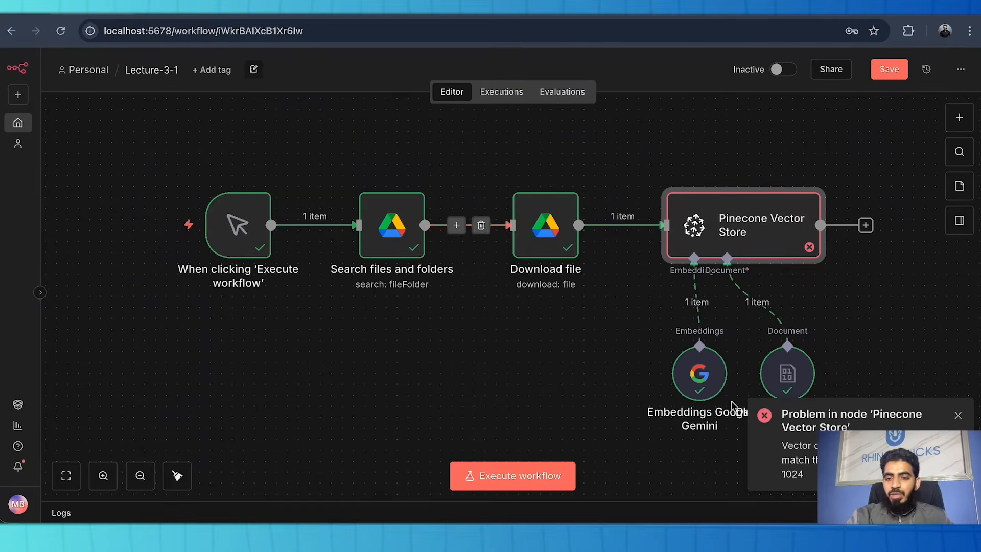
Examine the embedding model choices in the Embeddings Google Gemini node for their vector dimensions
double_click(699, 389)
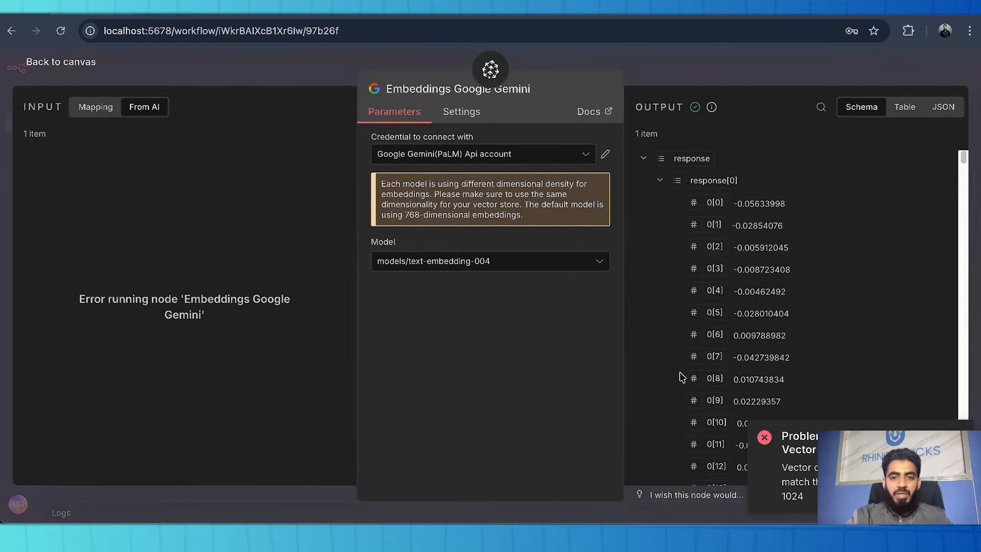
left_click(543, 264)
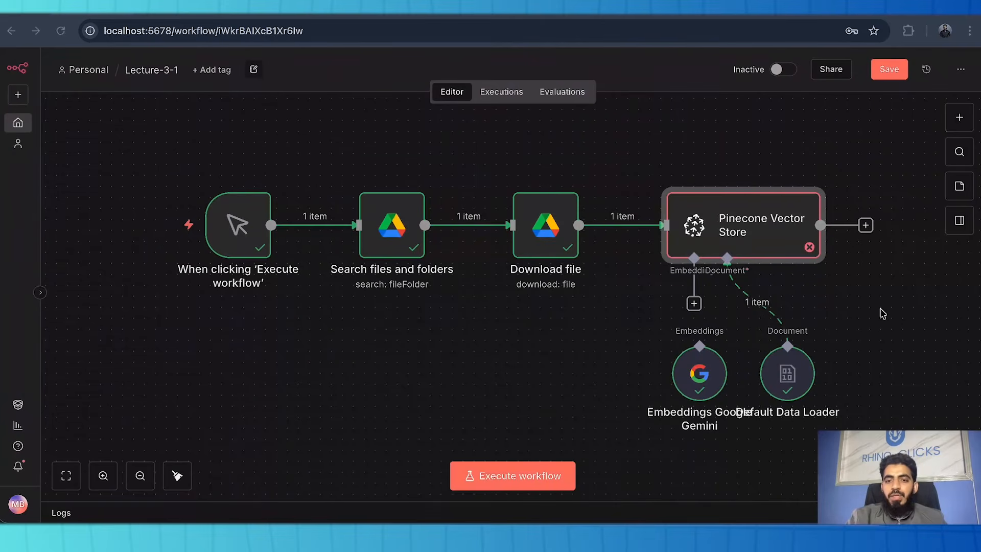
mouse_move(692, 329)
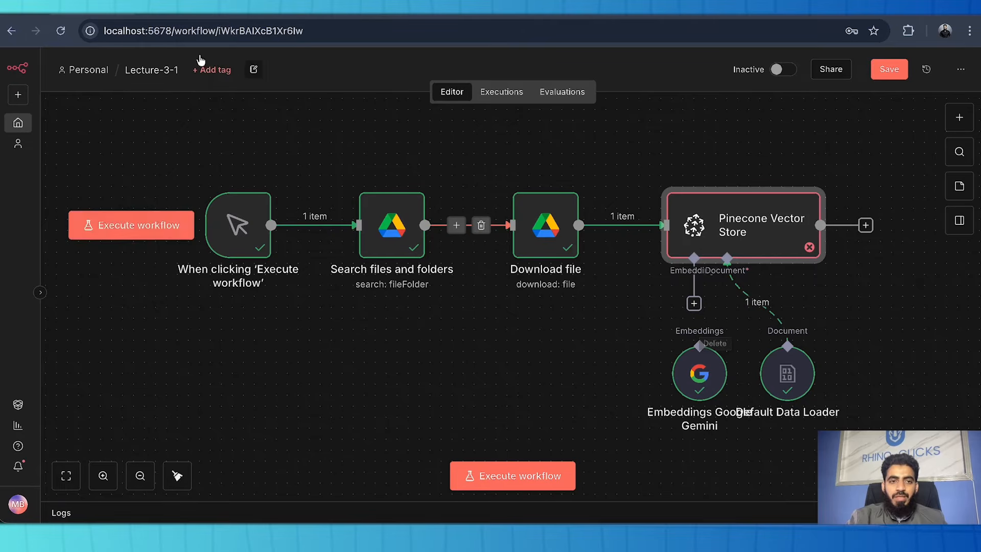
Start a new Pinecone index named n8n with custom settings and enter 786 as its dimension
left_click(168, 12)
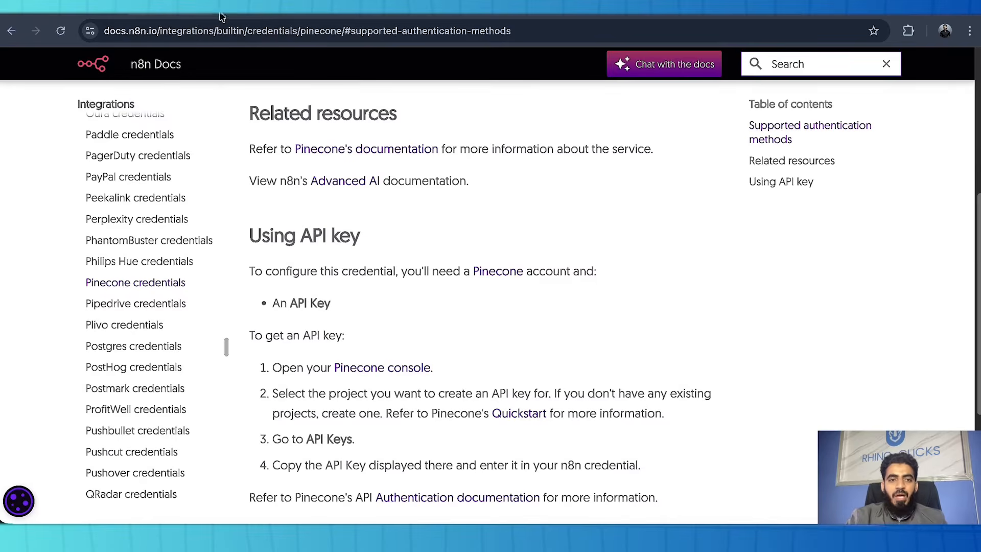
left_click(235, 14)
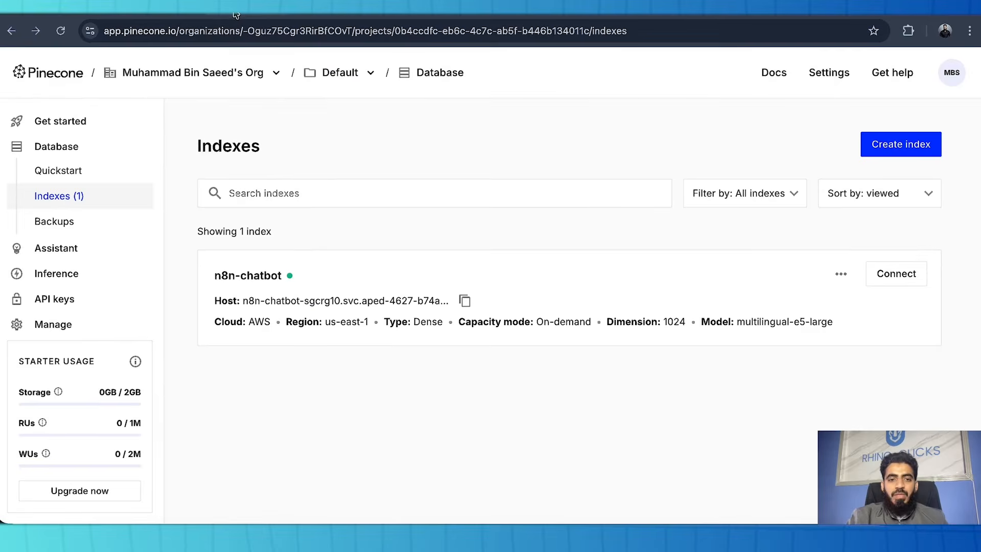
left_click(887, 145)
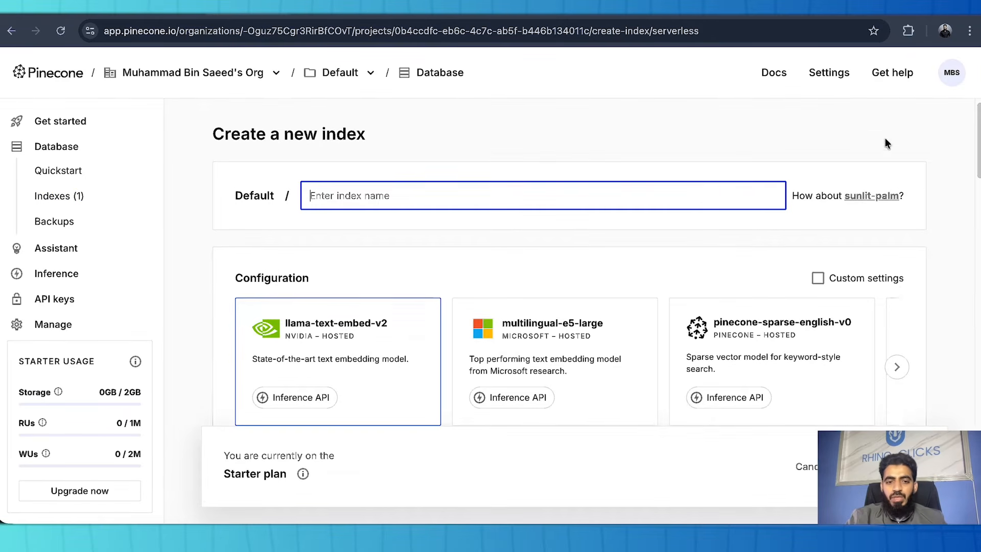
type("n8n")
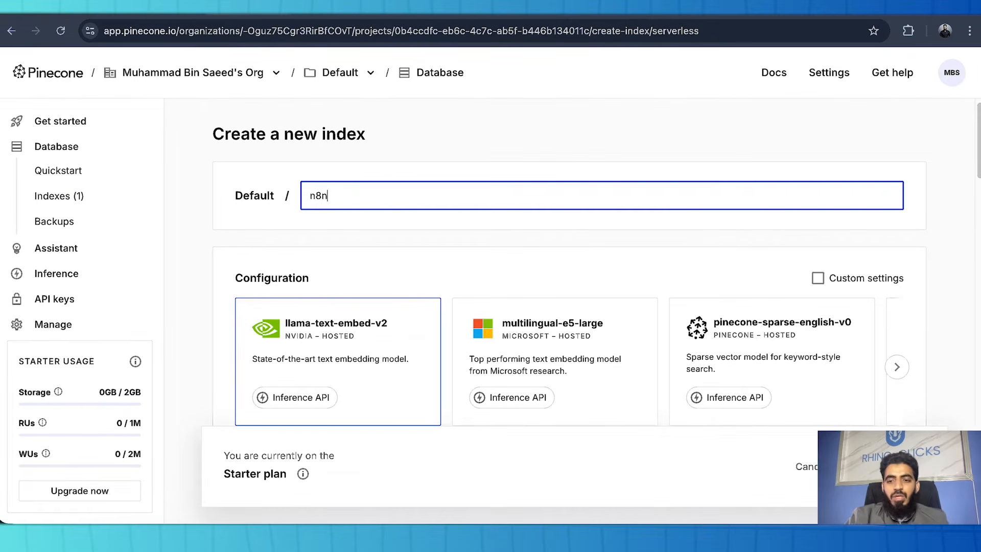
left_click(818, 281)
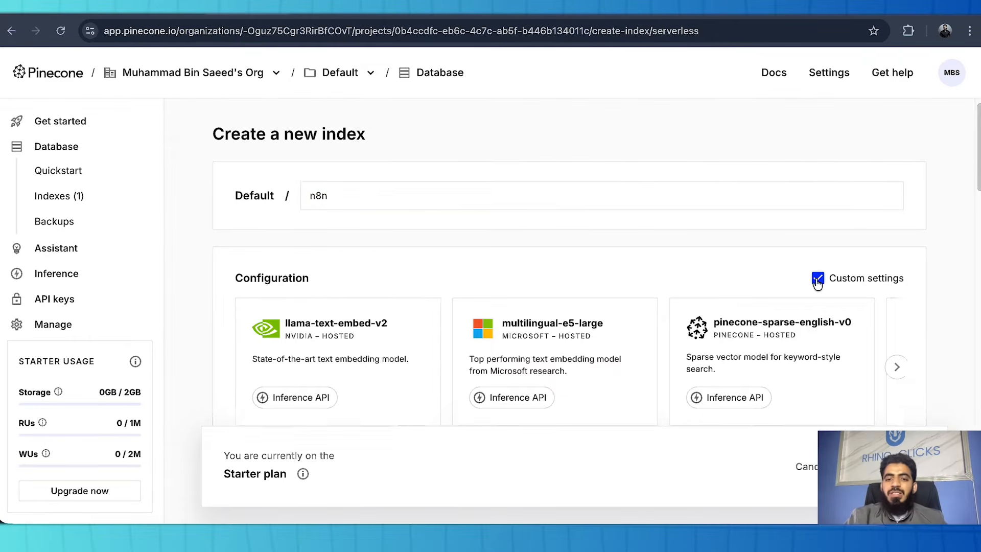
scroll(539, 297, "down", 3)
left_click(313, 268)
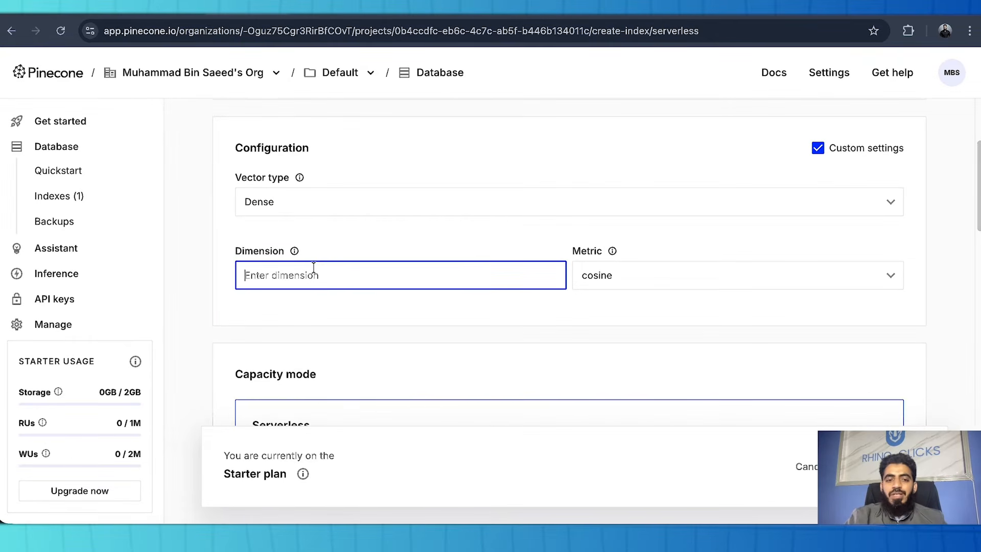
type("786")
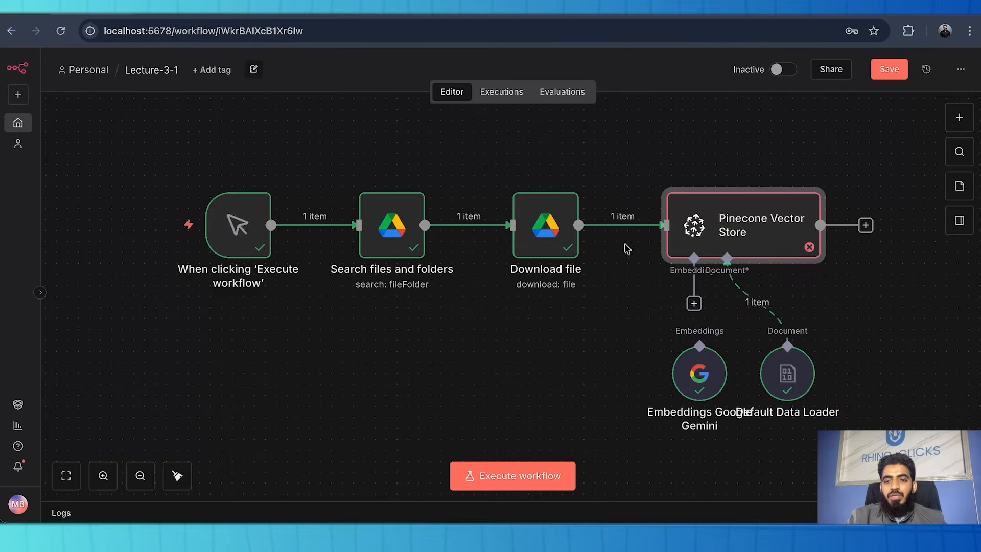
Check the vector dimension in the Pinecone Vector Store node's error, and create the n8n index with its dimension set to 768
double_click(685, 232)
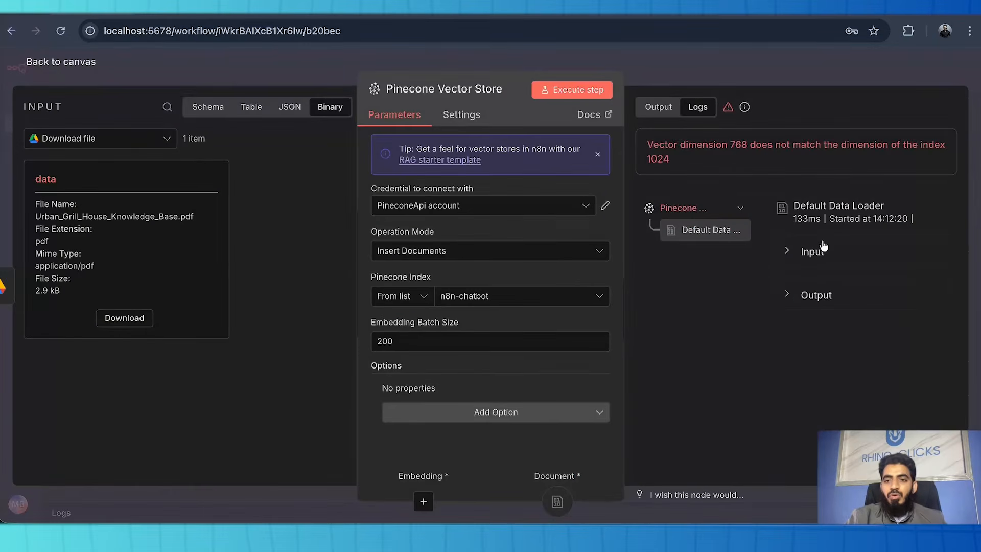
double_click(736, 145)
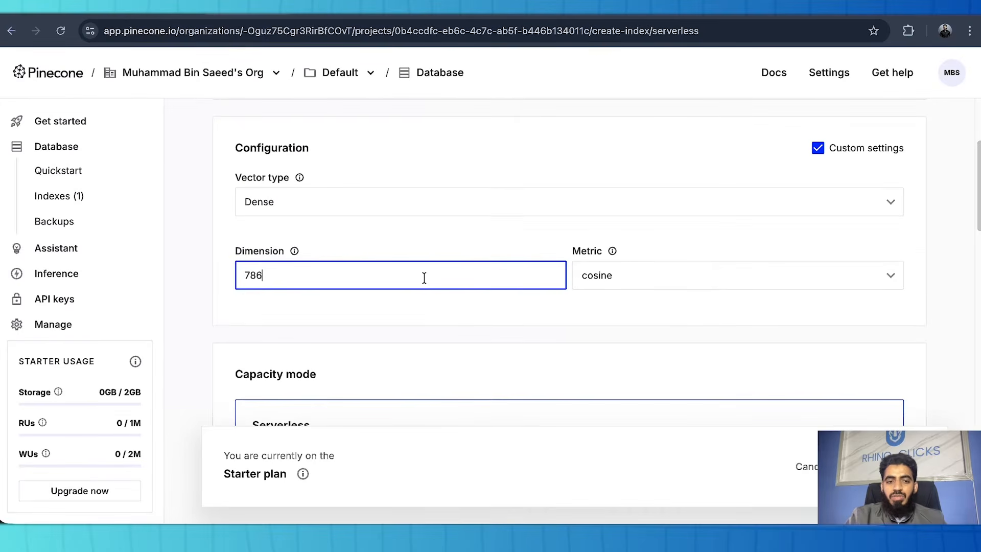
key("BackSpace")
key("BackSpace")
type("68")
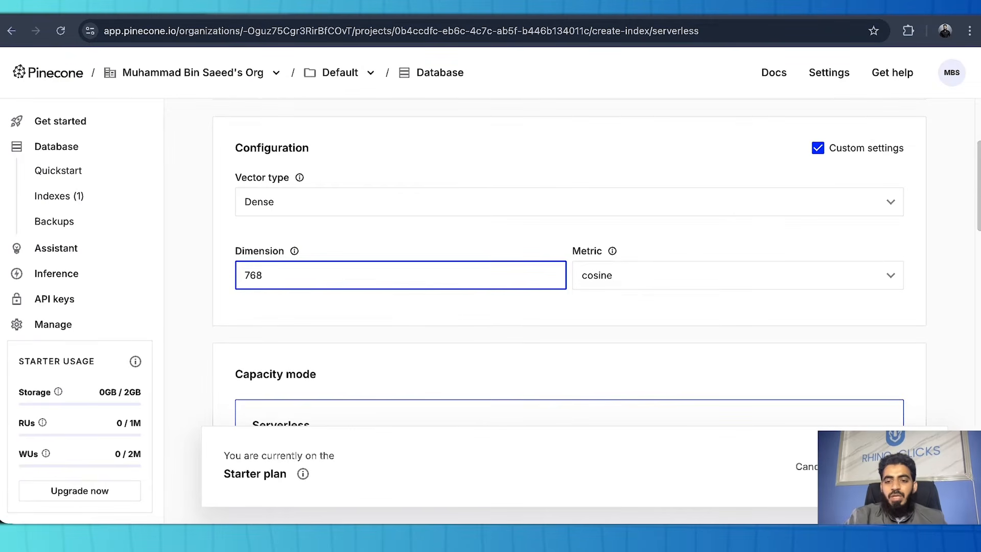
scroll(593, 375, "down", 5)
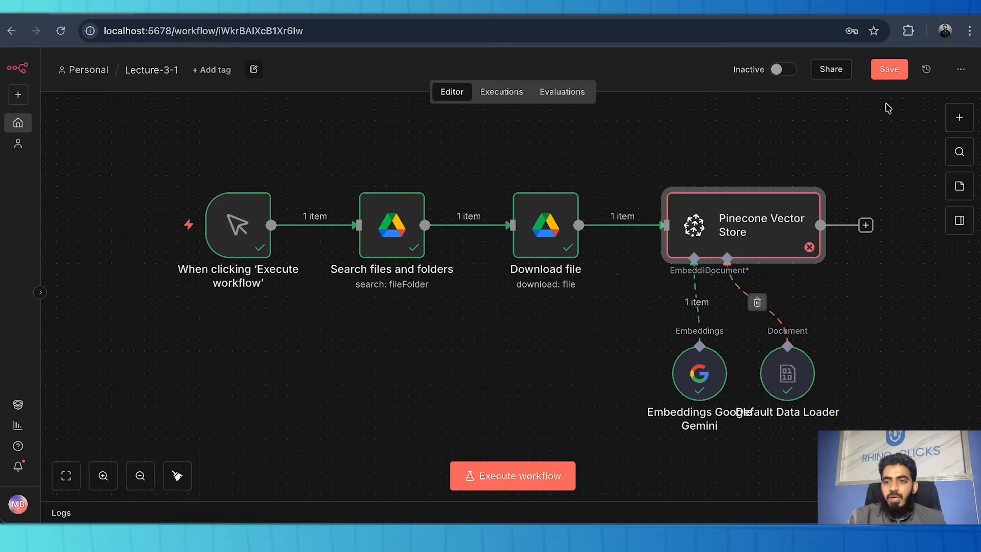
Save the workflow, and execute it with the Pinecone Vector Store node's index set to n8n
left_click(887, 77)
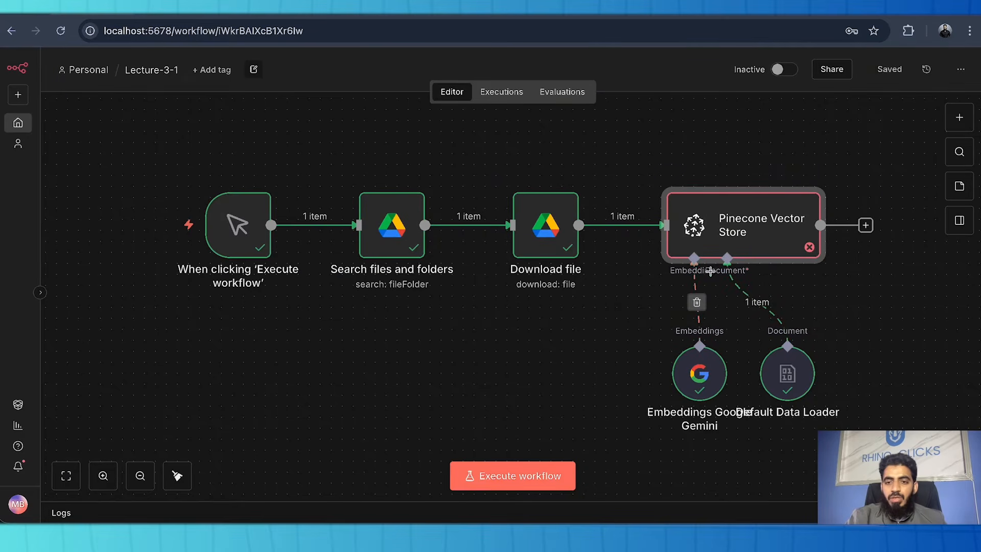
double_click(727, 247)
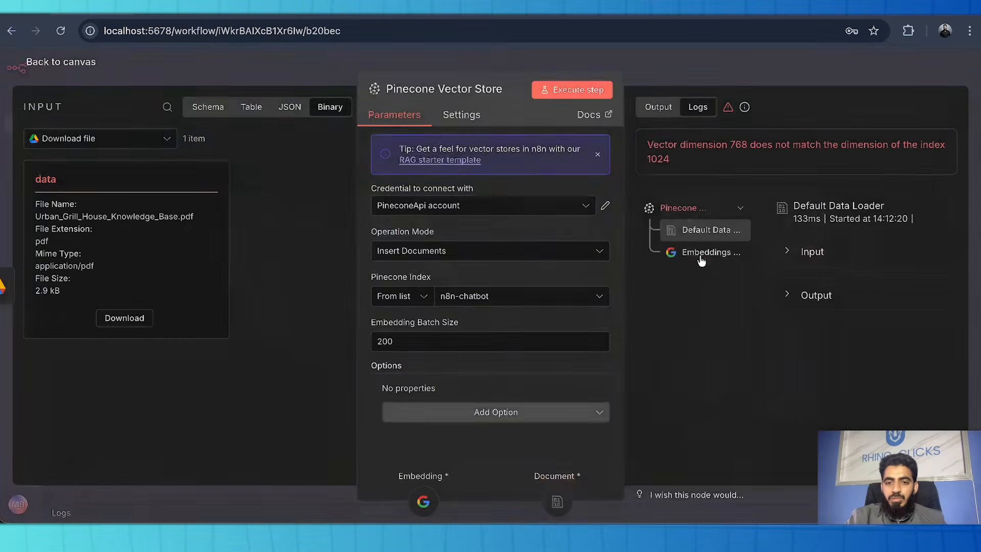
left_click(535, 297)
left_click(459, 346)
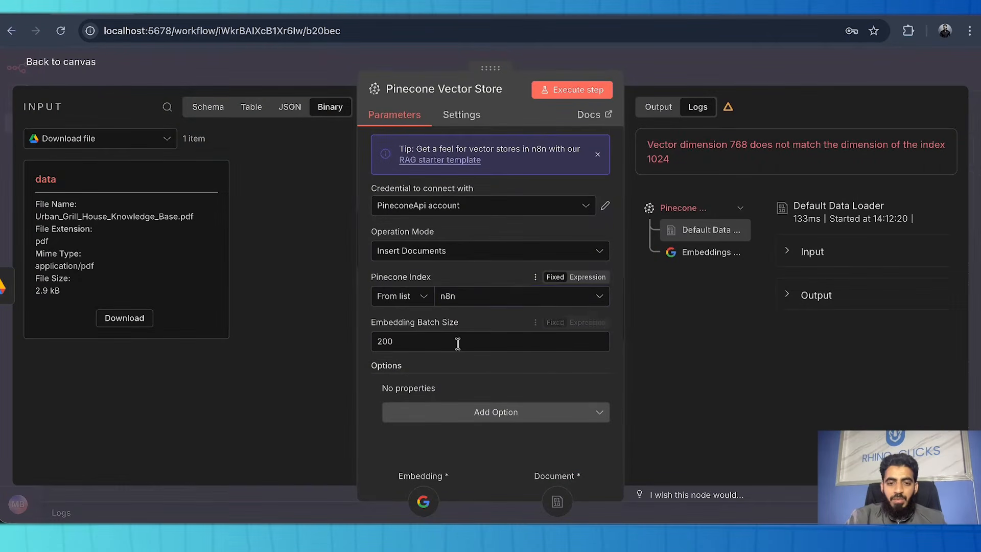
left_click(34, 63)
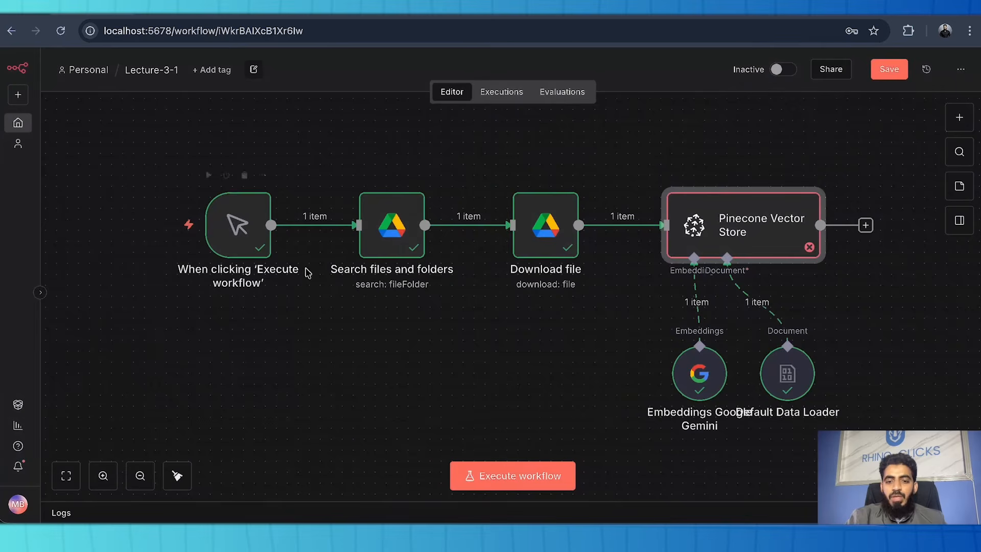
left_click(527, 473)
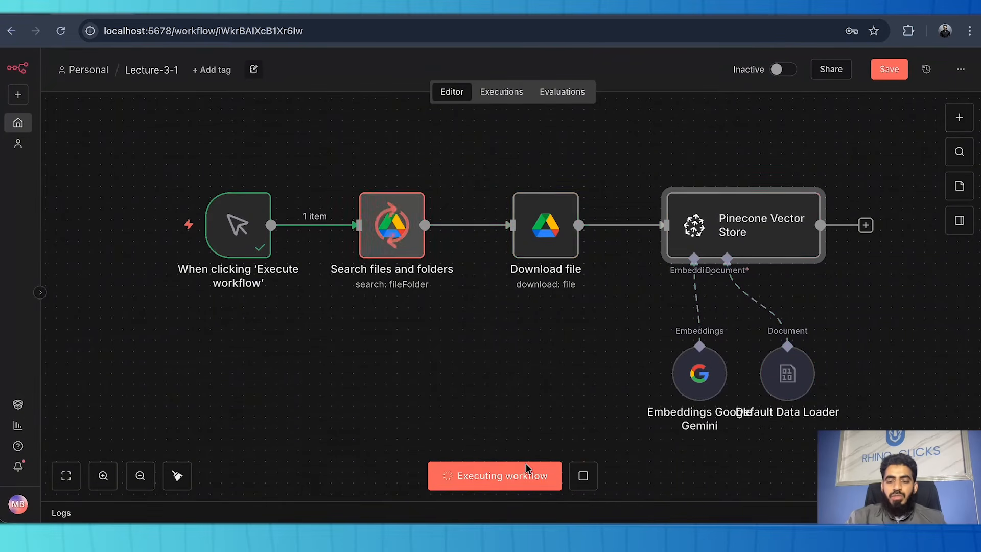
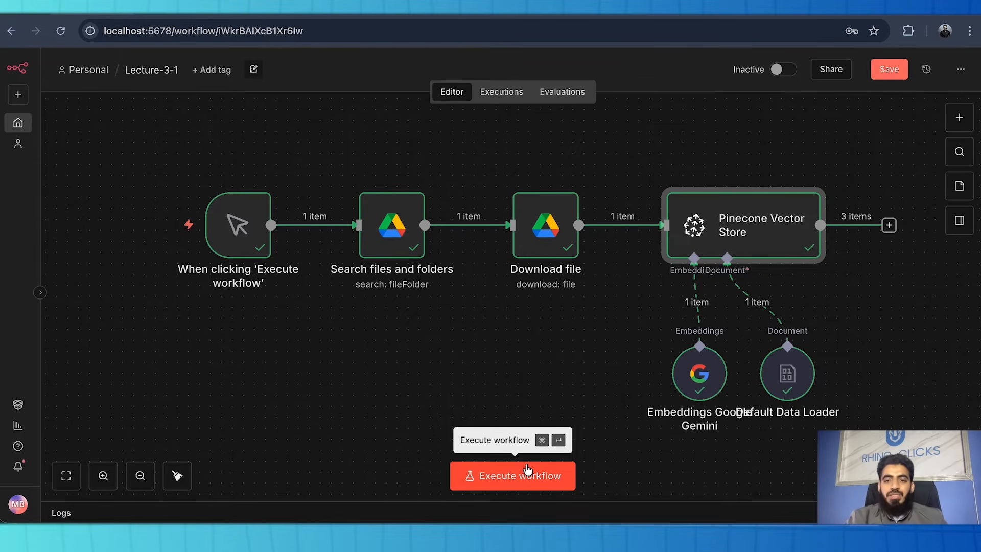
Save the workflow, and review the records in Pinecone's n8n index, expanding the third record's metadata
left_click(902, 70)
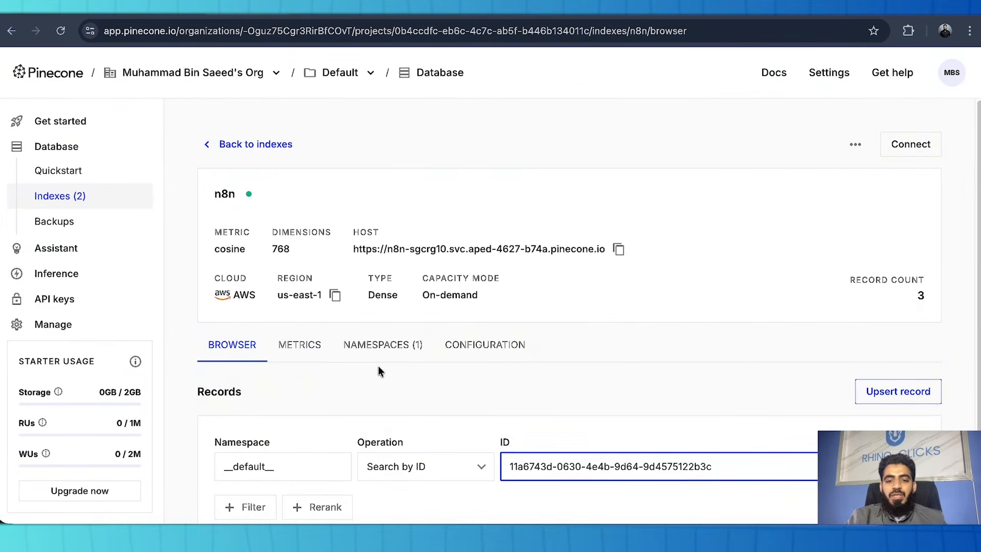
scroll(381, 366, "down", 5)
scroll(401, 378, "down", 8)
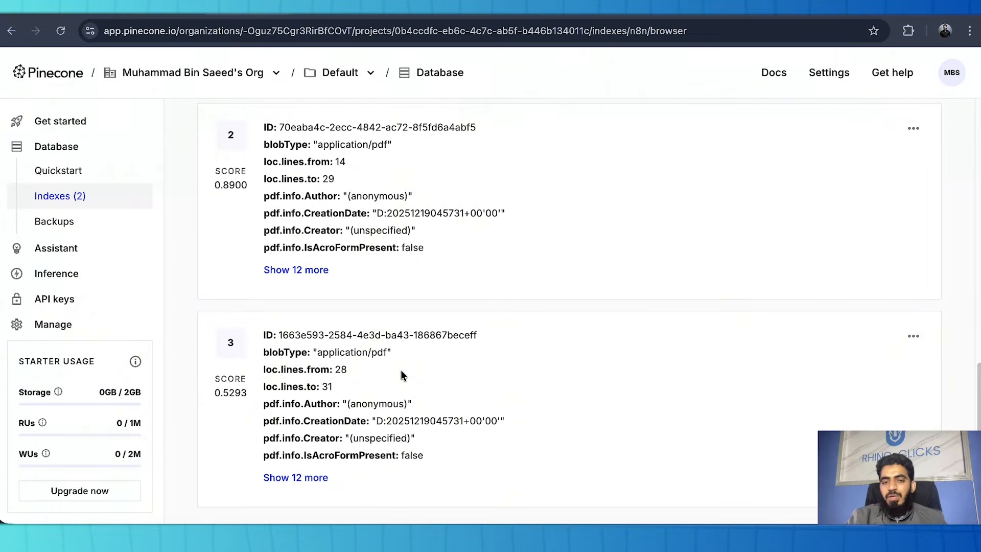
left_click(324, 479)
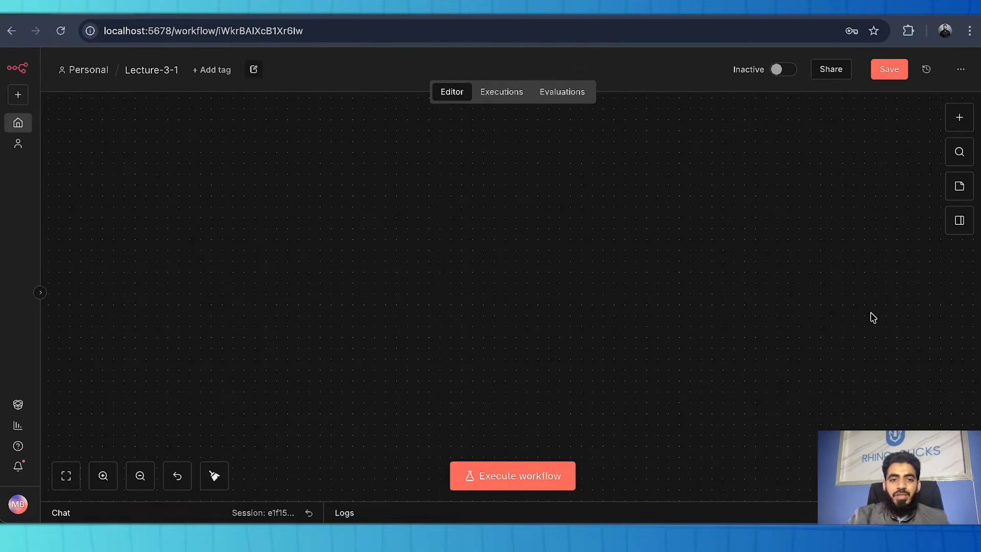
Add a Chat Trigger node in the empty canvas area below the document-ingestion flow
scroll(463, 310, "up", 3)
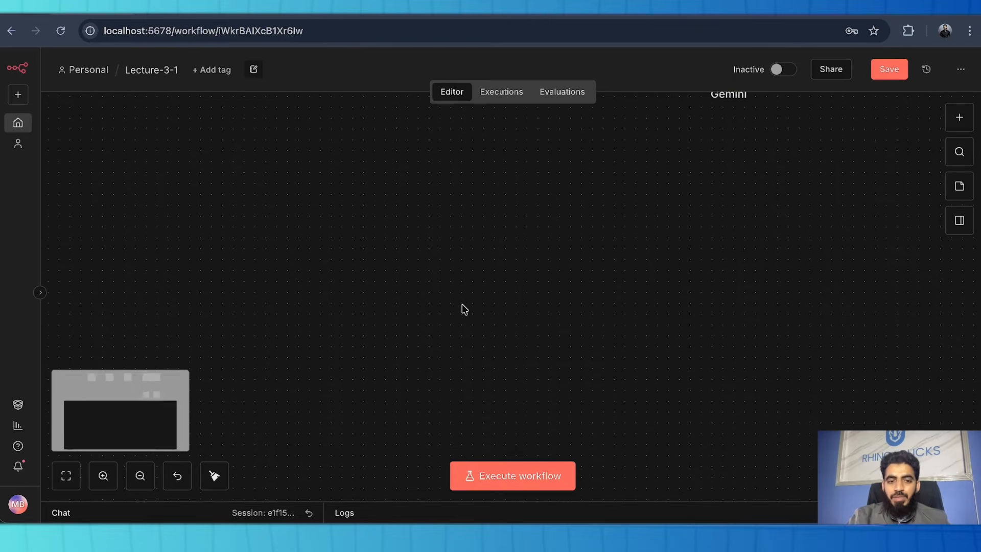
scroll(463, 310, "down", 2)
scroll(465, 309, "down", 1)
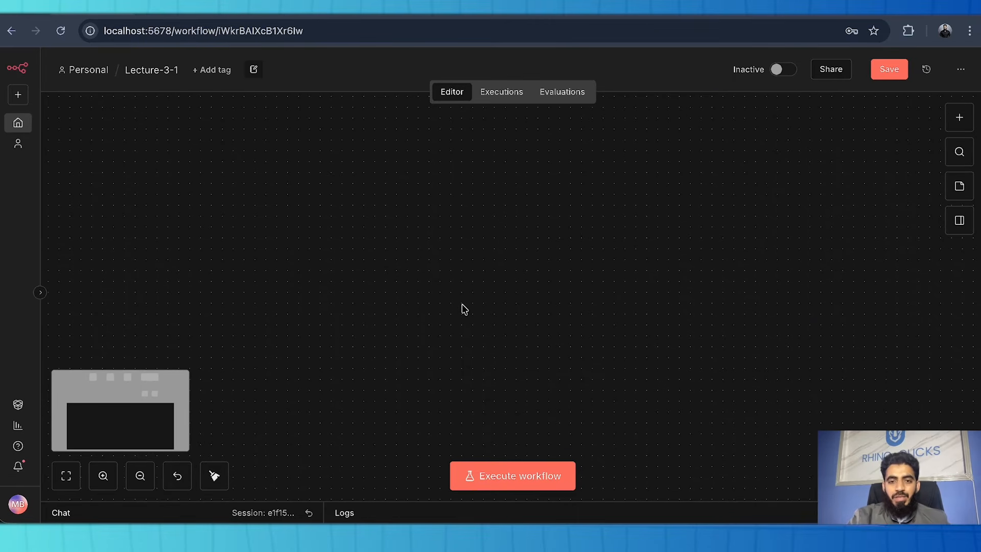
scroll(465, 310, "up", 5)
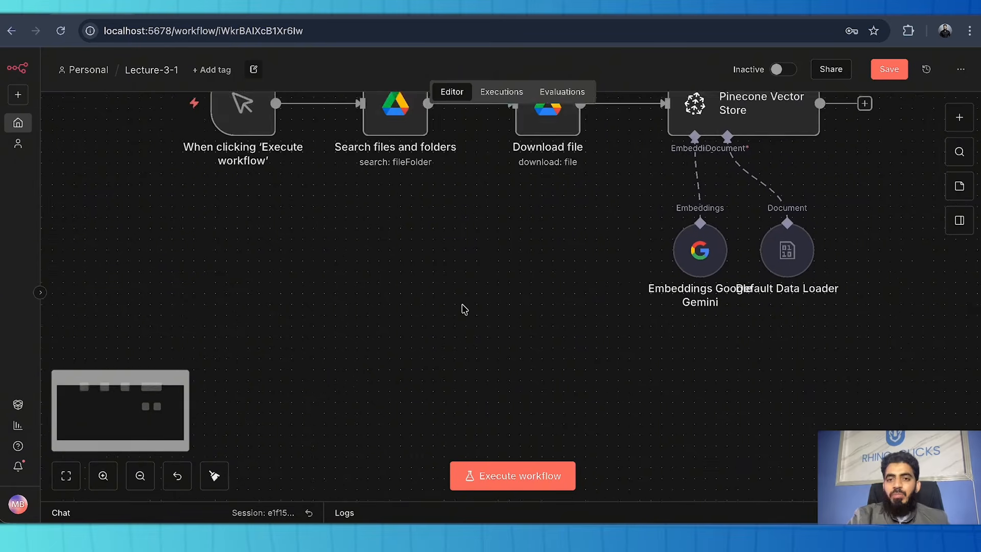
scroll(464, 309, "up", 2)
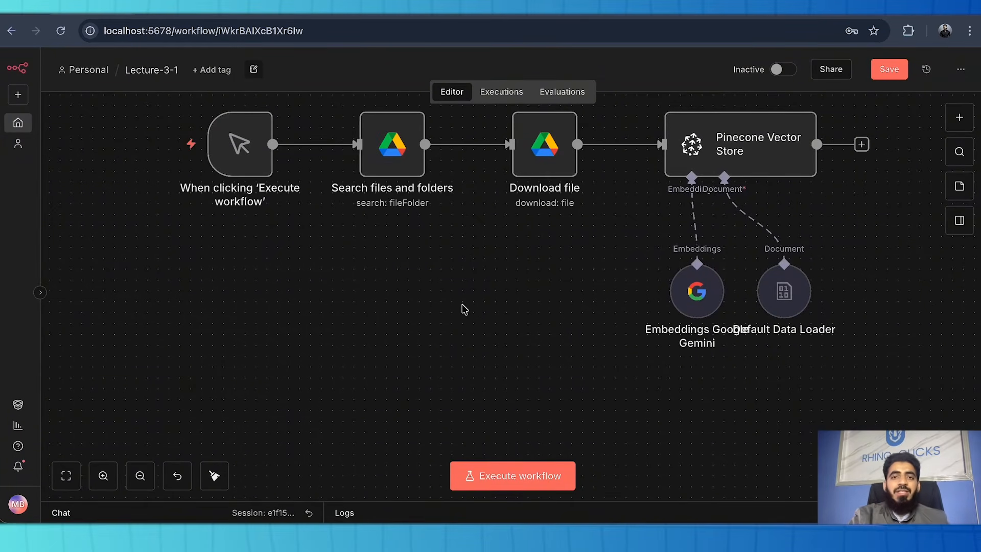
scroll(465, 309, "down", 8)
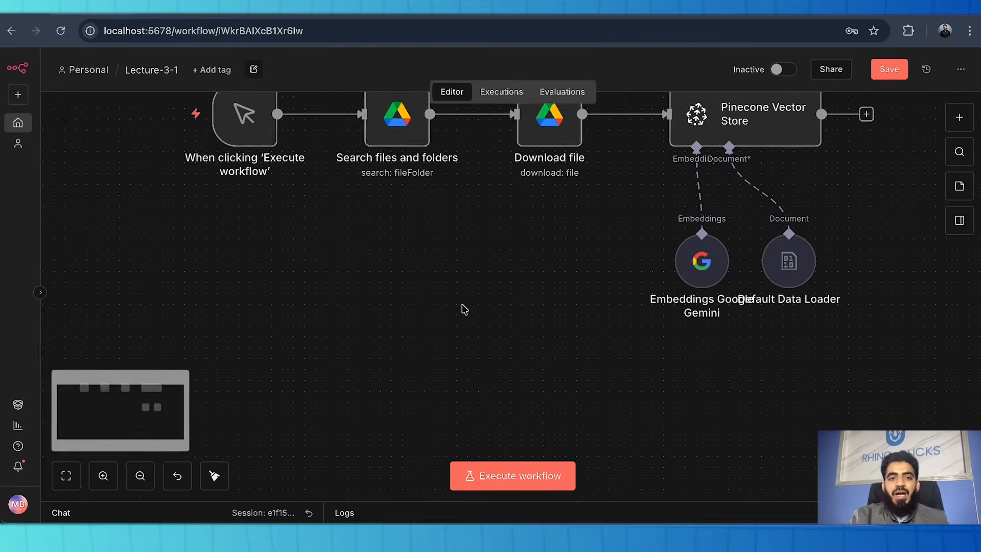
right_click(281, 323)
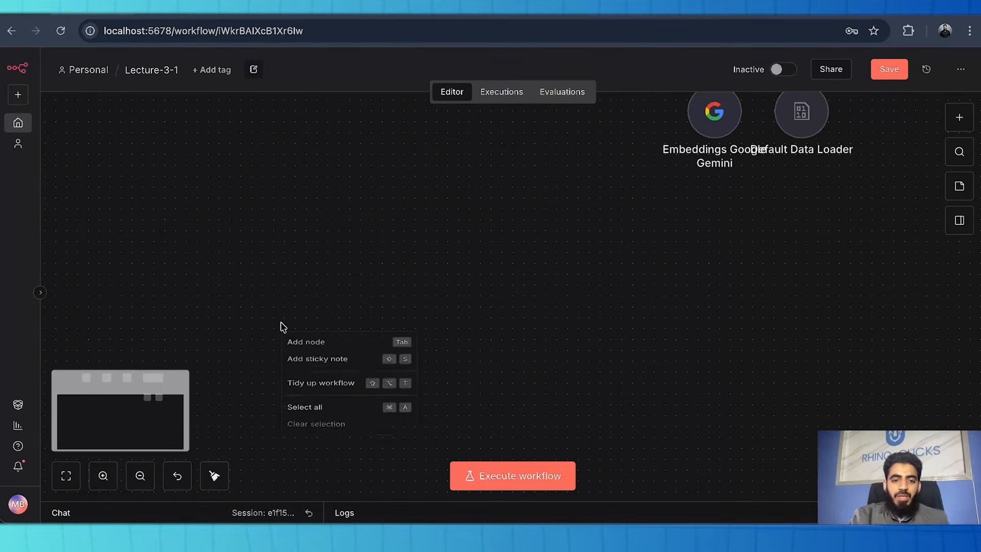
left_click(299, 349)
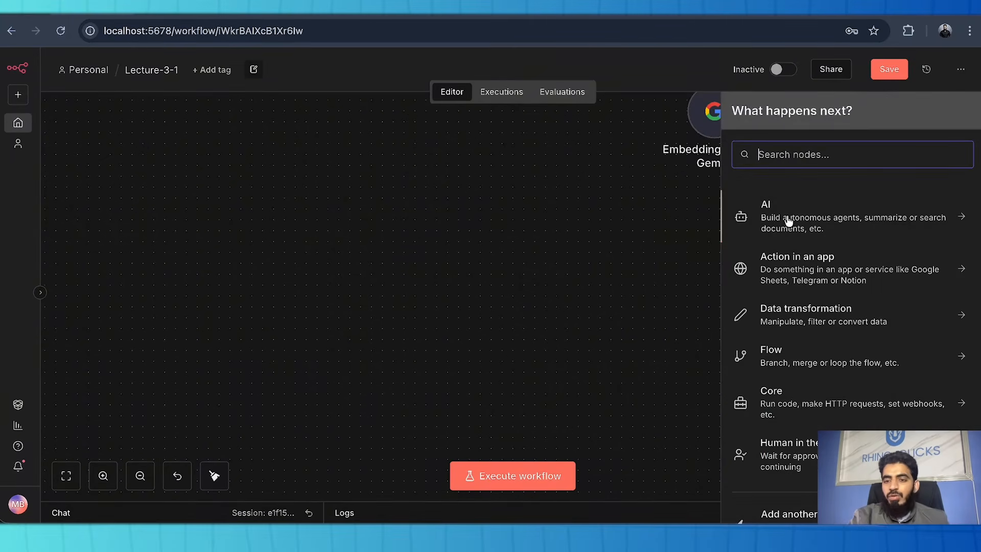
type("cht")
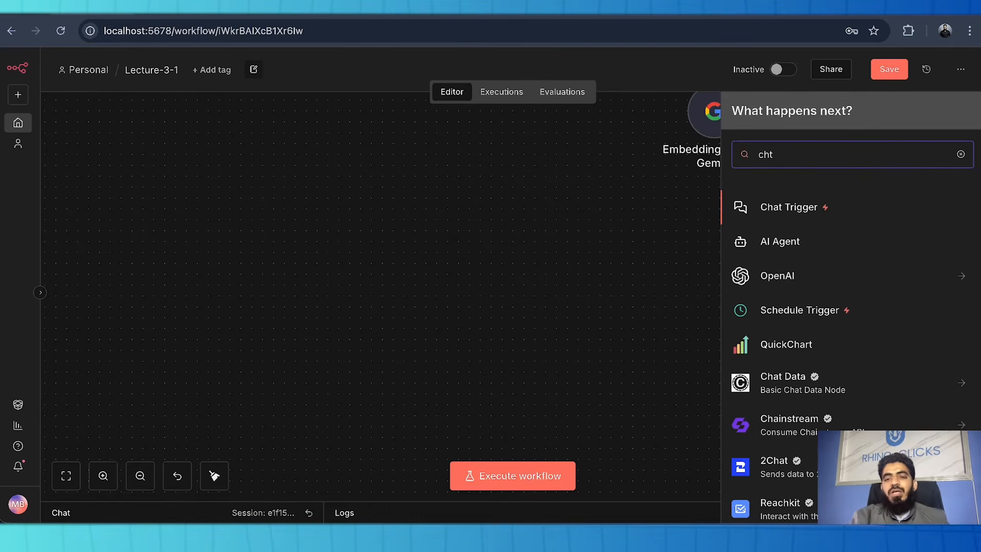
left_click(823, 213)
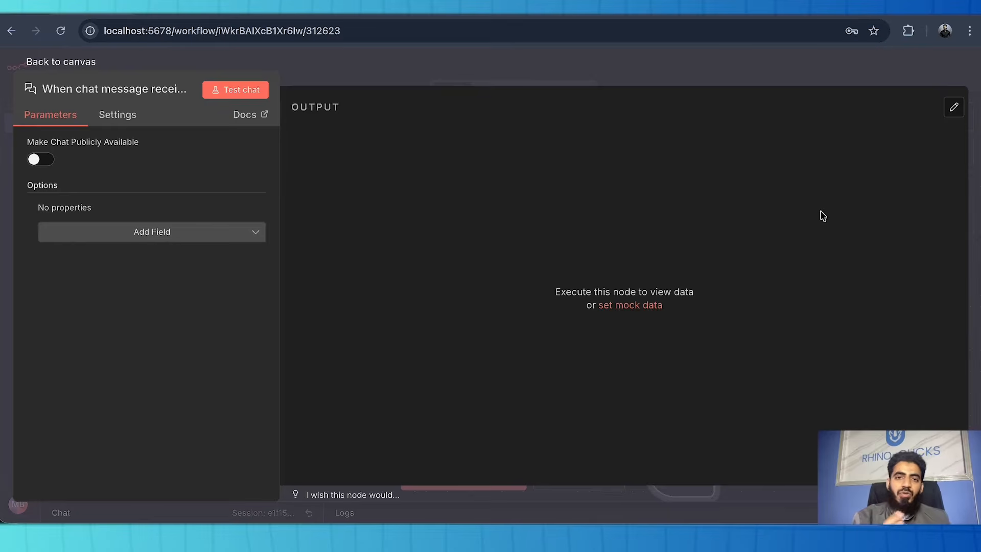
key("Escape")
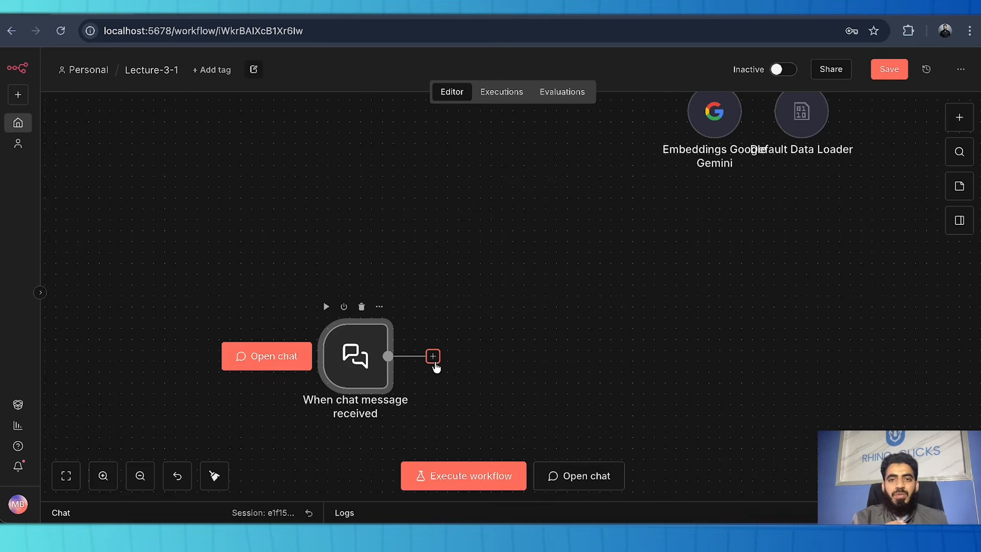
Connect an AI Agent node after the chat trigger, with its prompt taken from the Connected Chat Trigger Node
left_click(434, 360)
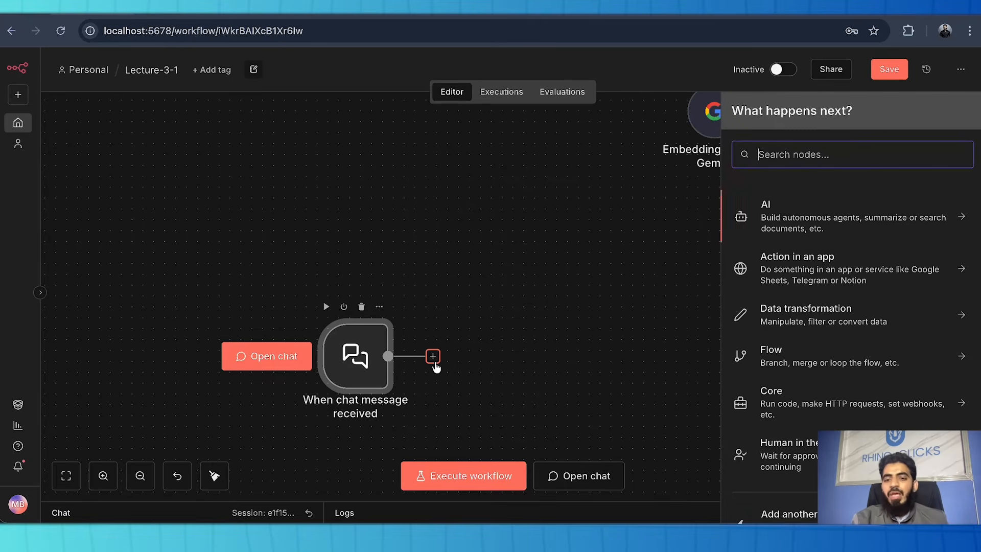
left_click(784, 207)
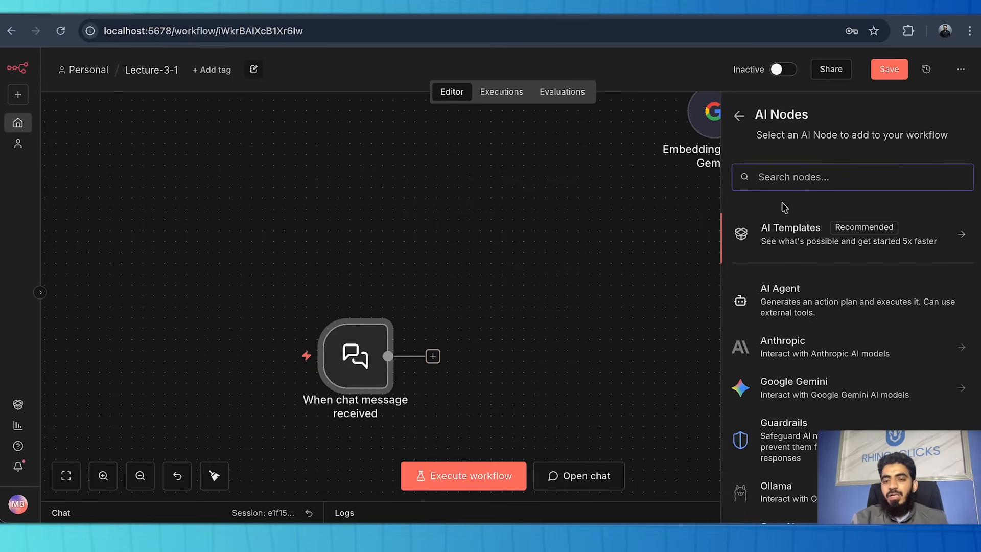
left_click(802, 296)
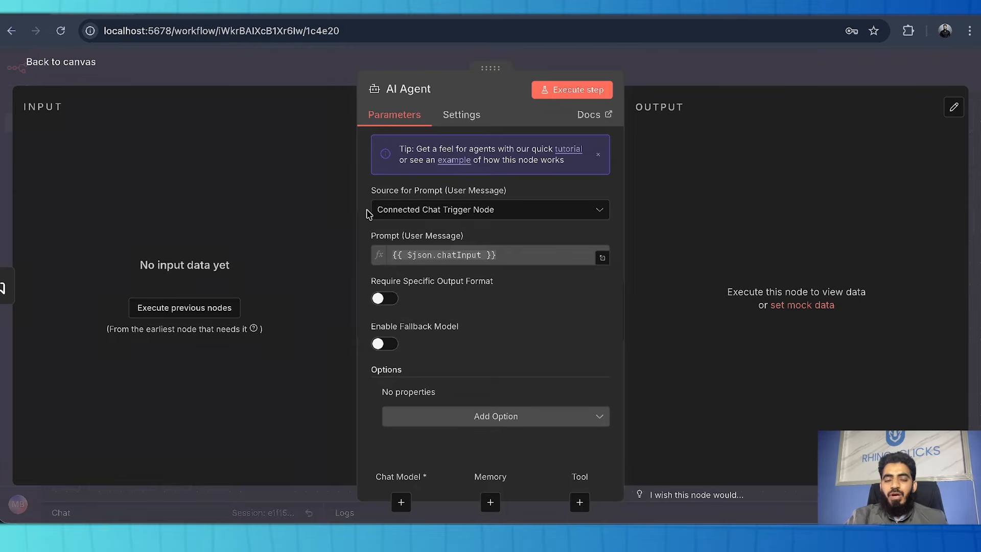
left_click(391, 258)
left_click(507, 227)
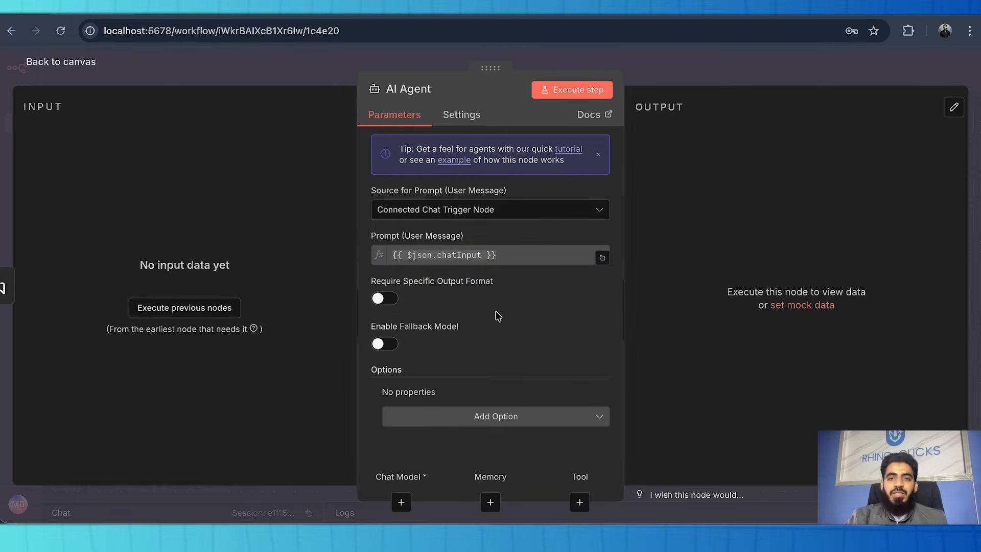
left_click(77, 65)
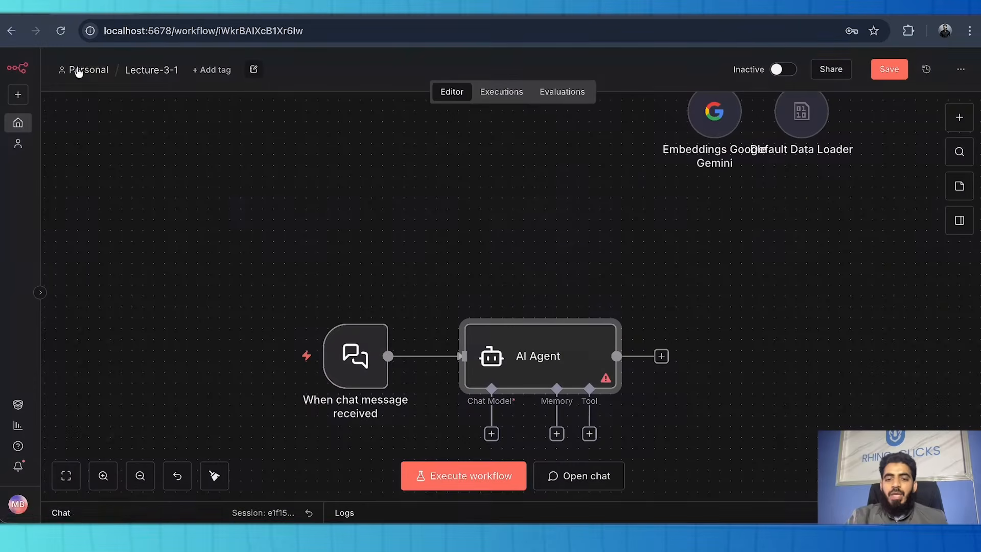
Attach a Google Gemini Chat Model using models/gemini-2.5-flash to the AI Agent
scroll(722, 369, "down", 3)
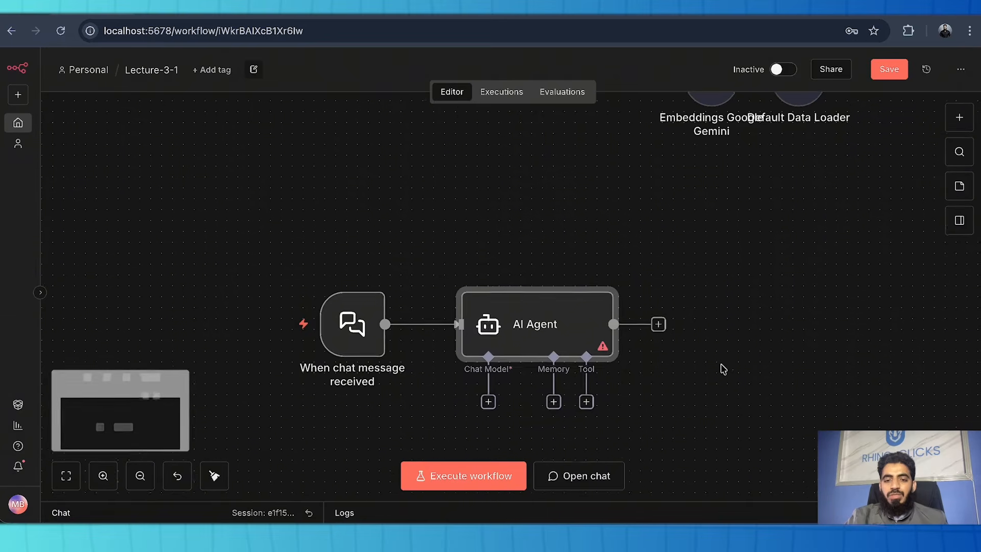
scroll(723, 368, "right", 1)
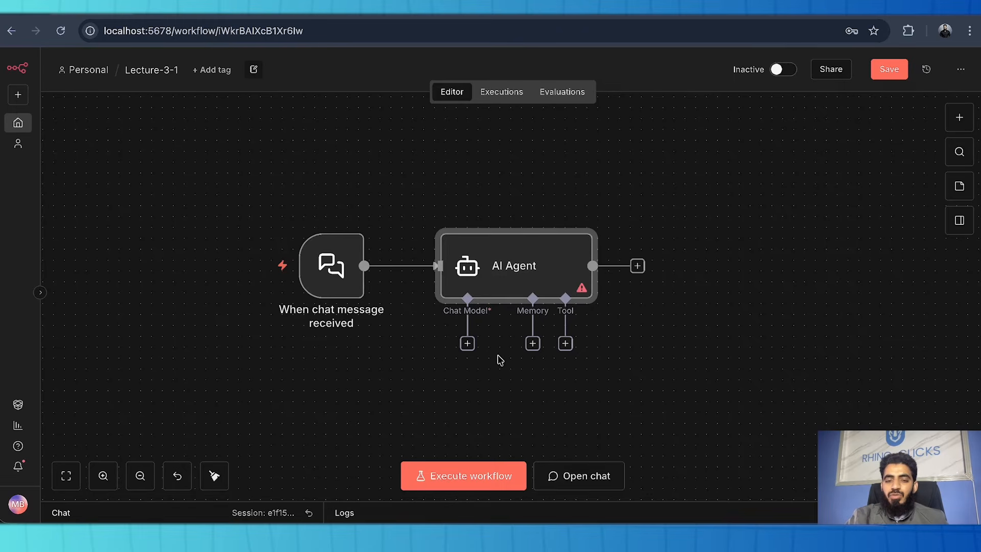
left_click(467, 343)
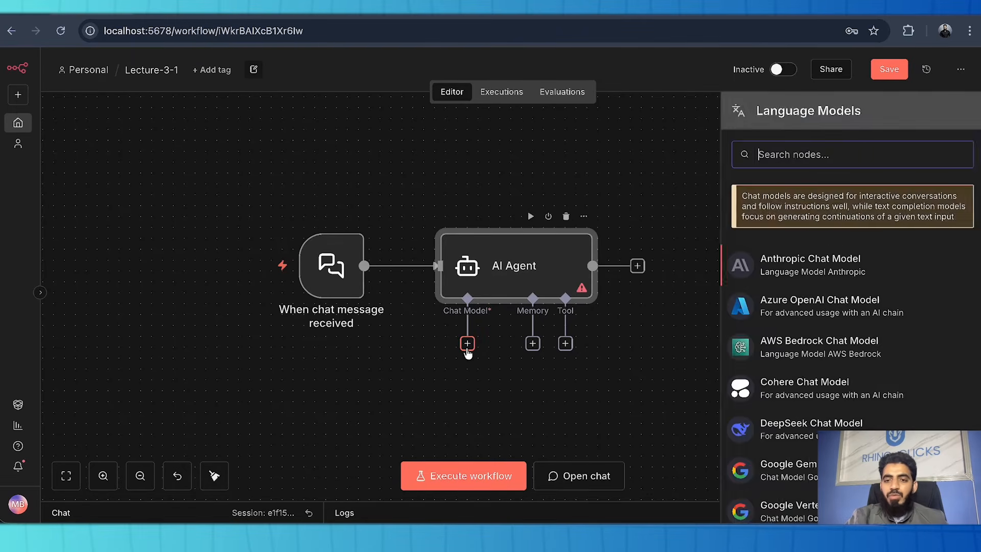
left_click(777, 464)
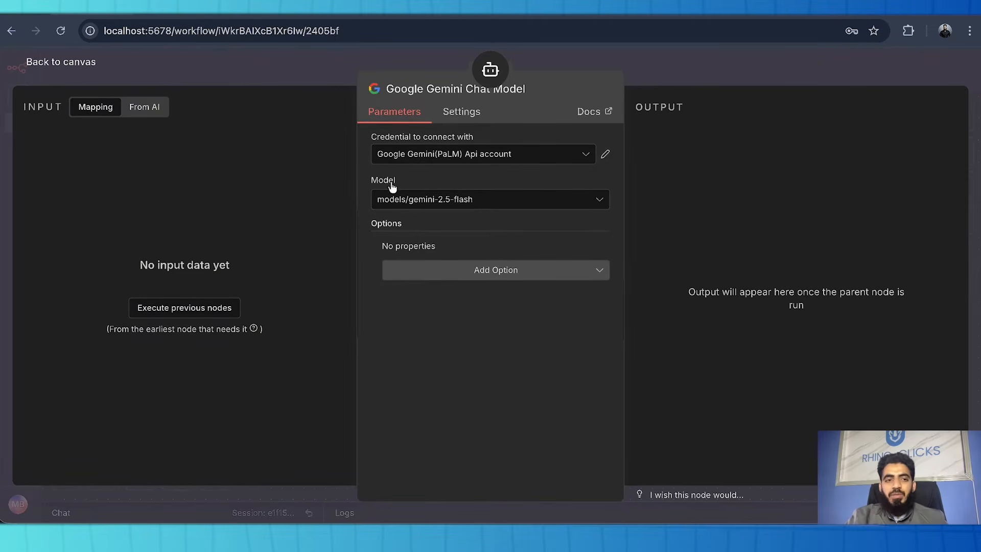
left_click(88, 65)
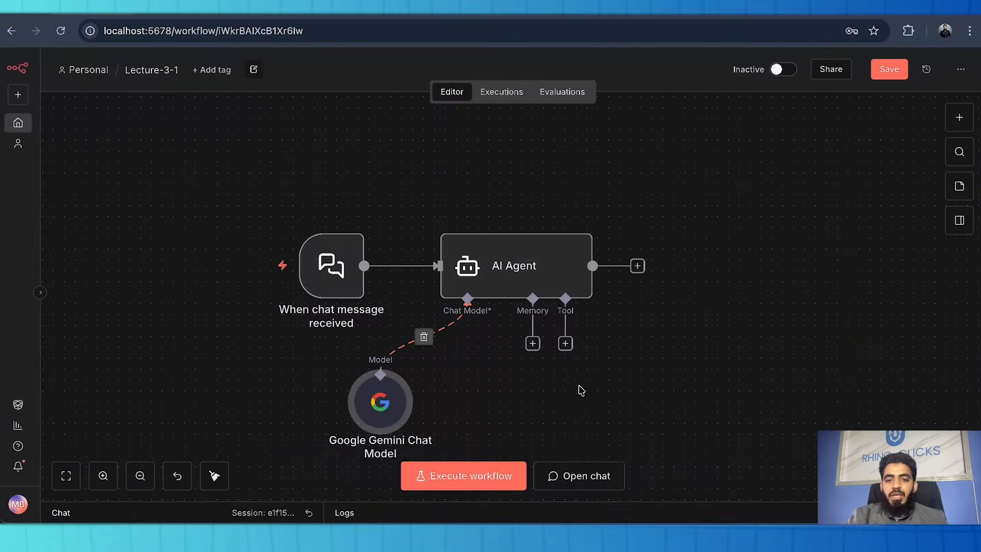
Attach a Pinecone Vector Store tool to the AI Agent and set its Pinecone index to n8n
left_click(565, 344)
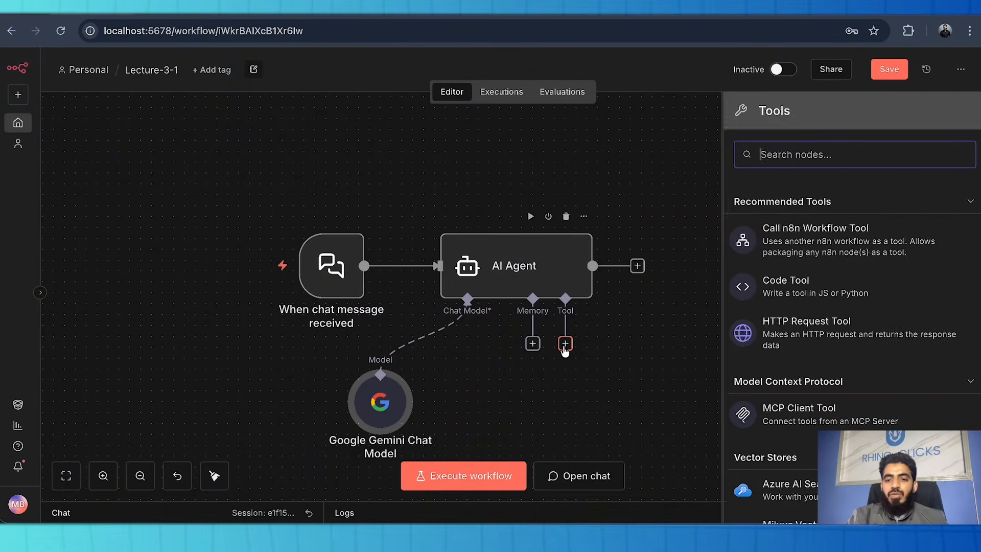
type("pin")
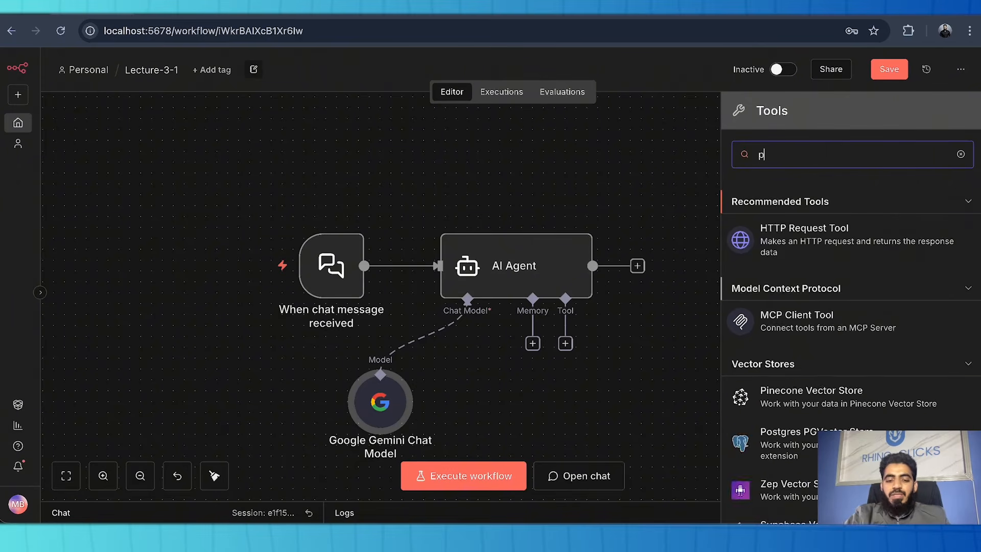
left_click(901, 325)
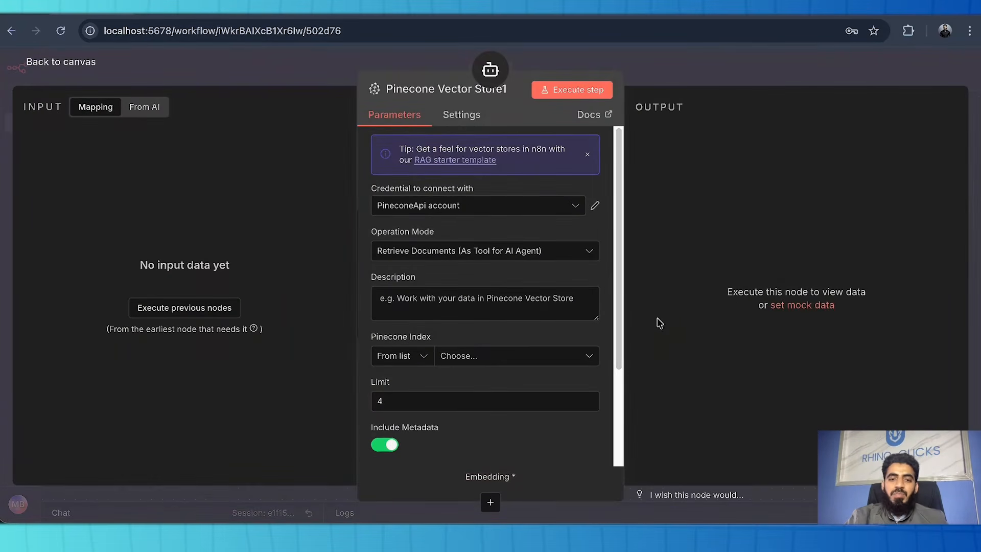
left_click(470, 357)
left_click(460, 408)
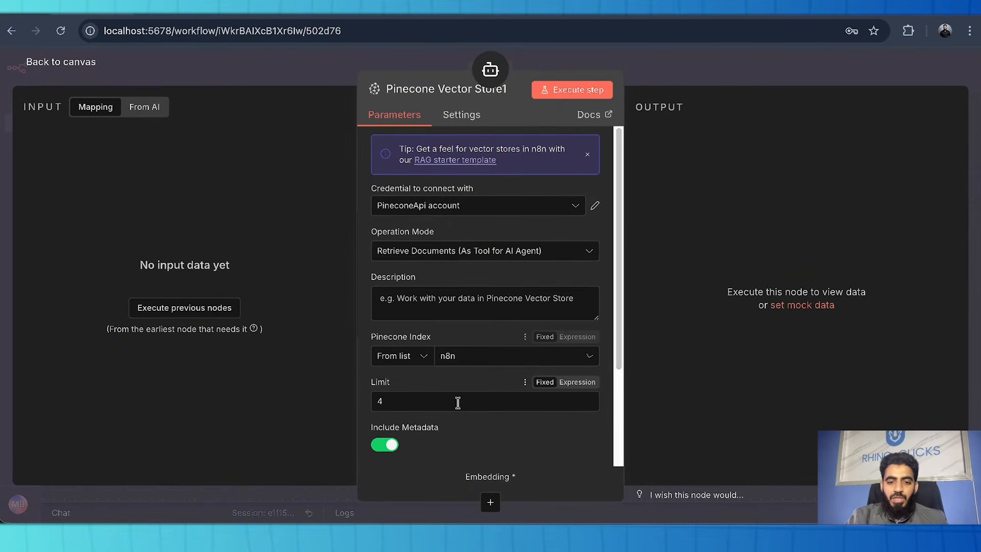
Copy the Urban Grill House vector store description from the n8n_lecture_3 document in Google Docs into the n8n Pinecone tool's Description
left_click(453, 312)
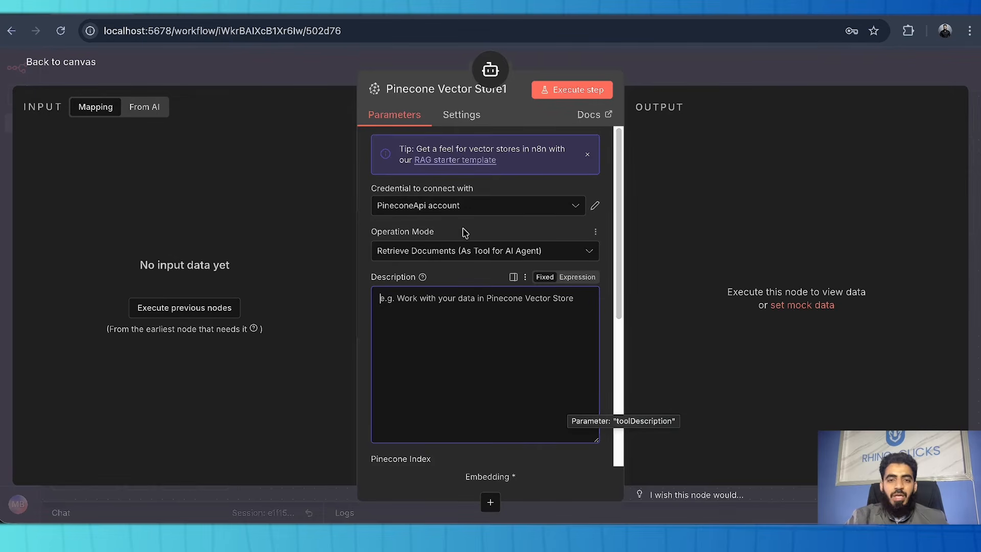
left_click(468, 15)
left_click(452, 299)
scroll(383, 338, "down", 2)
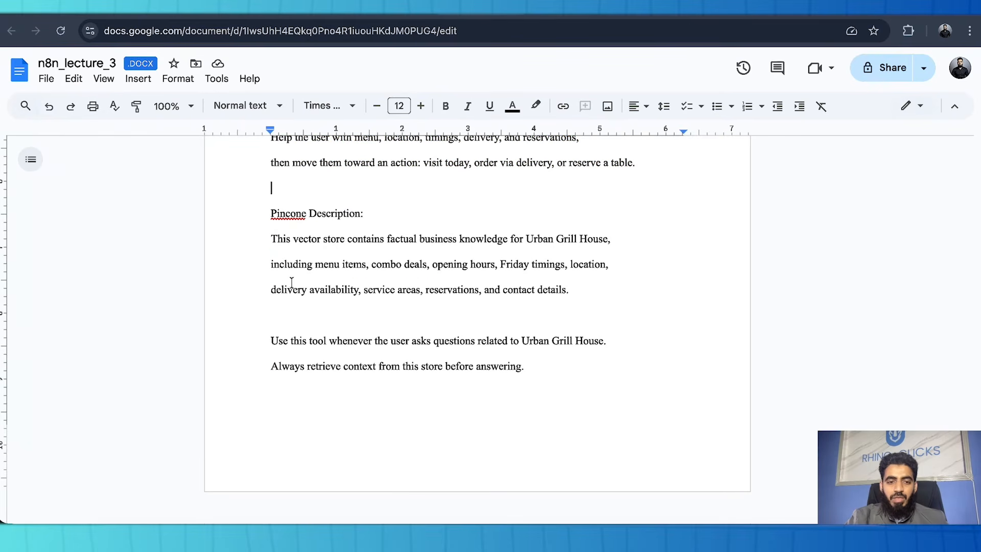
left_click_drag(270, 238, 522, 369)
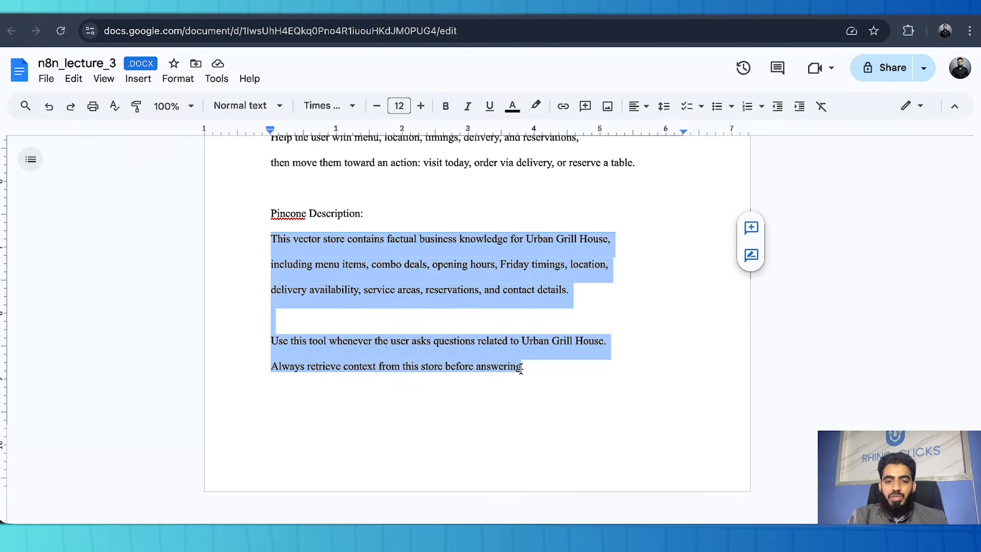
left_click(95, 15)
type("This vector store contains factual business knowledge for Urban Grill House, including menu items, combo deals, opening hours, Friday timings, location, delivery availability, service areas, reservations, and contact details.  Use this tool whenever the user asks questions related to Urban Grill House. Always retrieve content from this store before answering.")
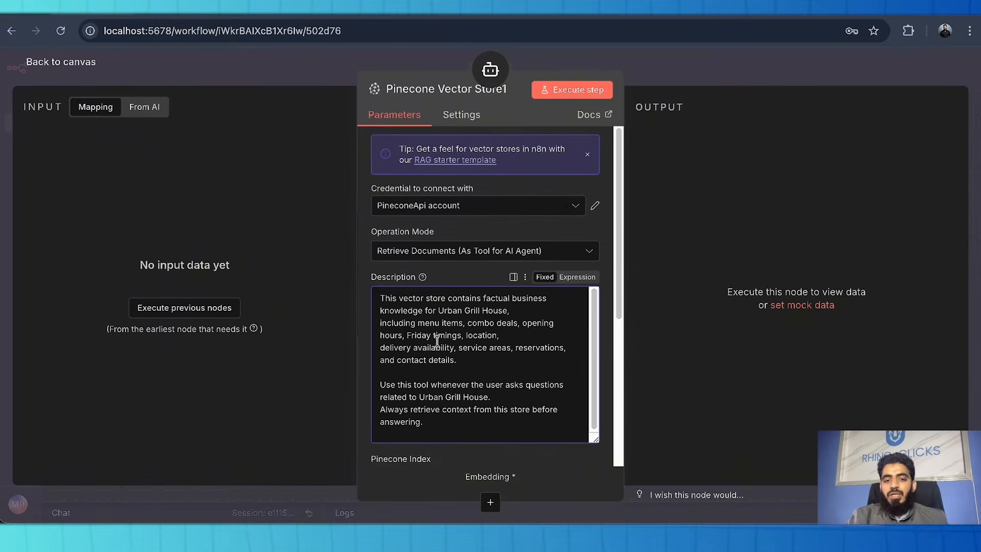
left_click(60, 63)
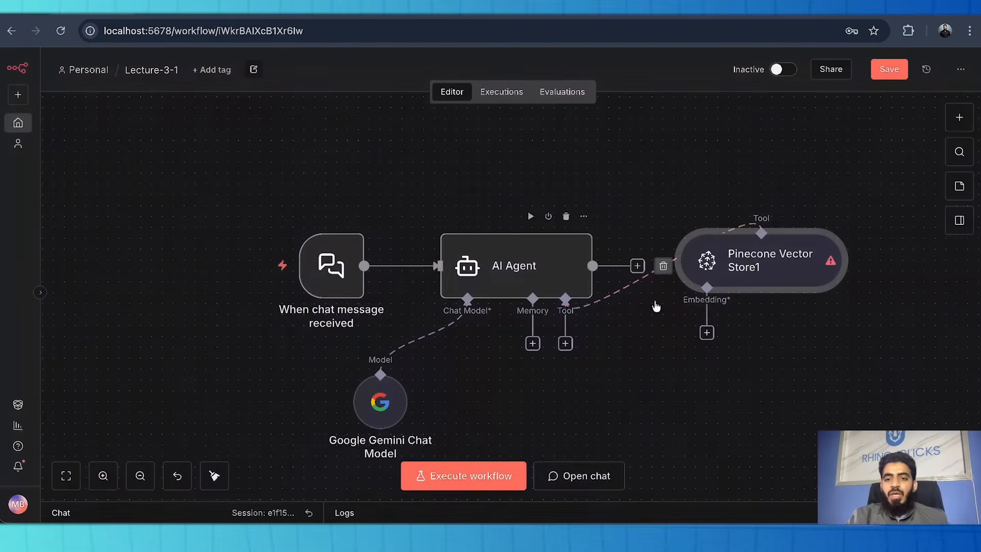
Attach Embeddings Google Gemini with models/text-embedding-004 to the AI Agent's Pinecone Vector Store tool
left_click(706, 334)
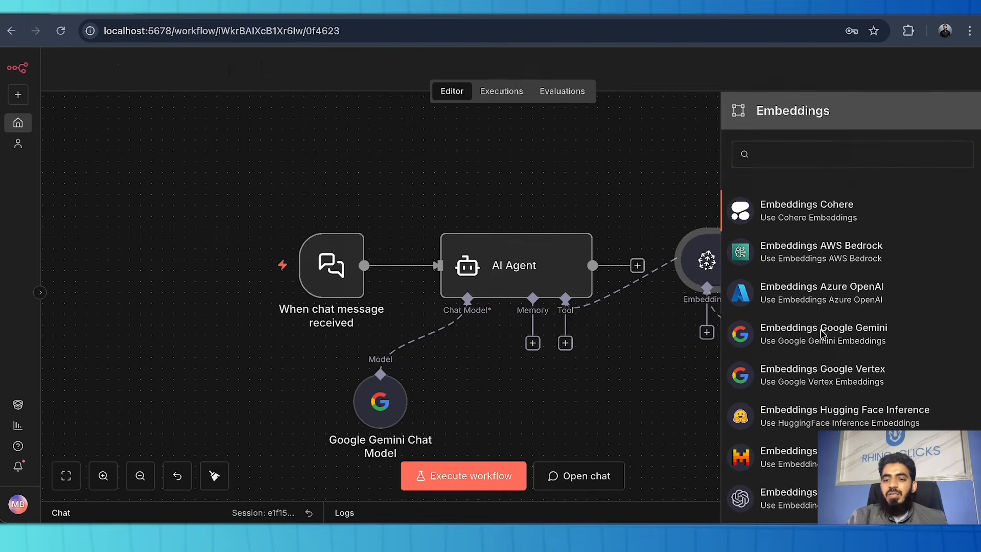
left_click(821, 335)
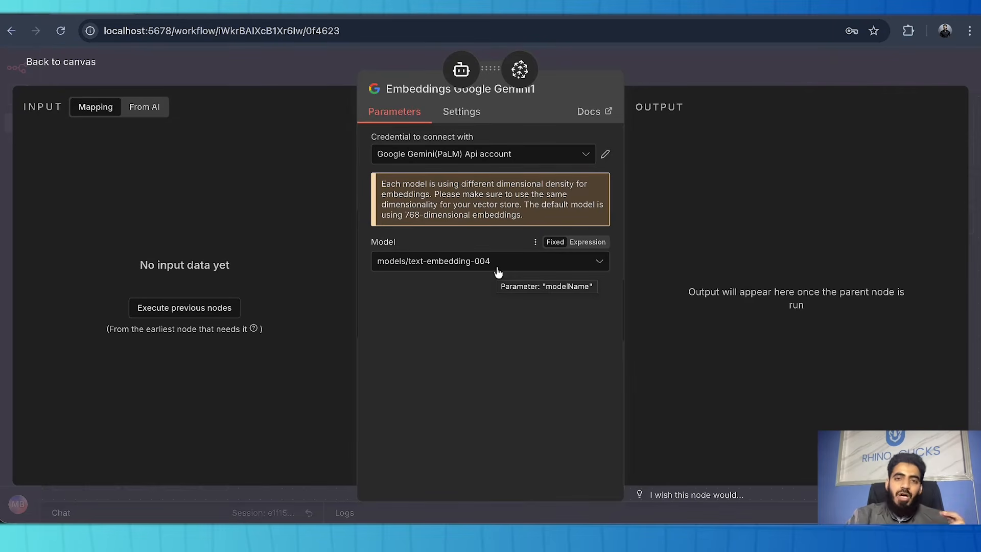
left_click(84, 64)
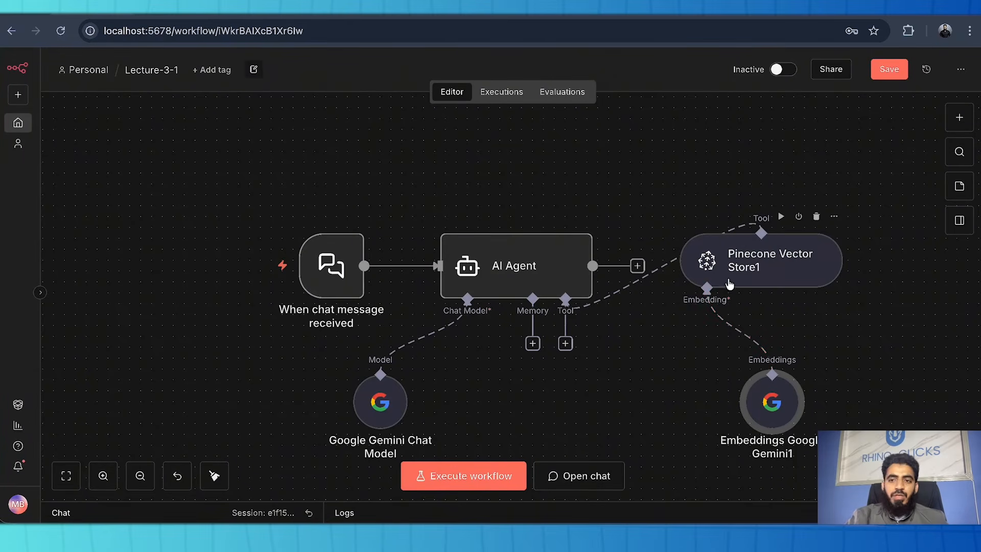
Save the Lecture-3-1 workflow and test the AI Agent by sending the chat message "hello"
left_click(890, 69)
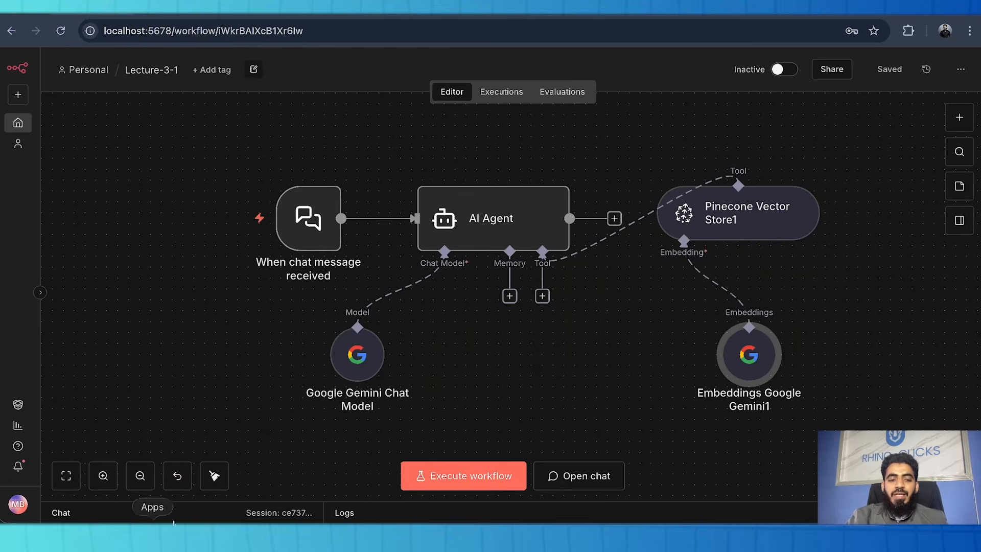
left_click(144, 516)
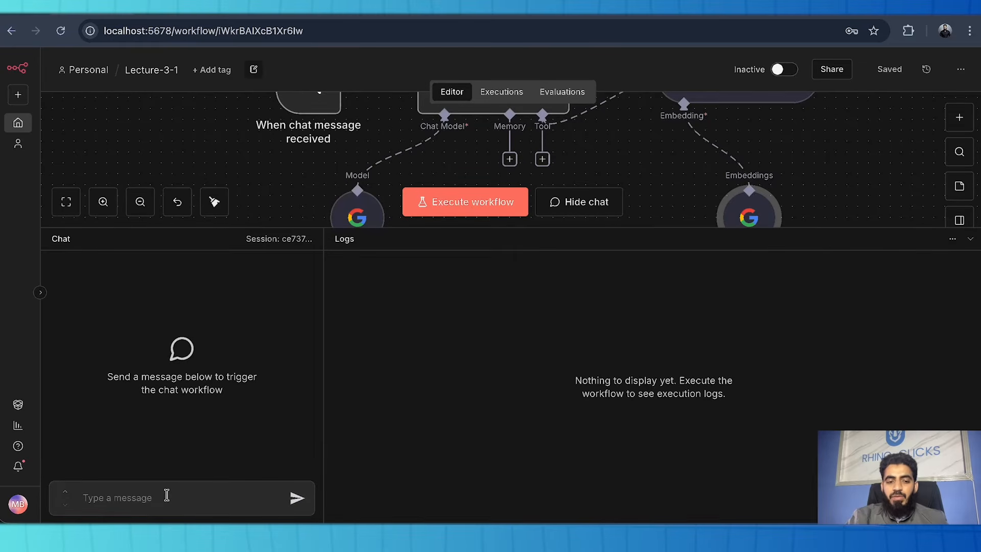
type("hello")
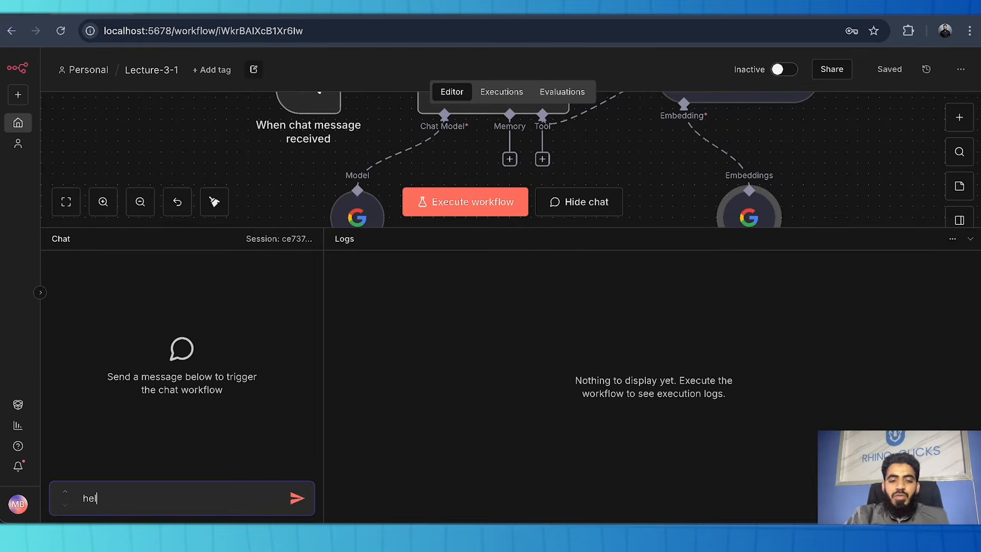
left_click(300, 501)
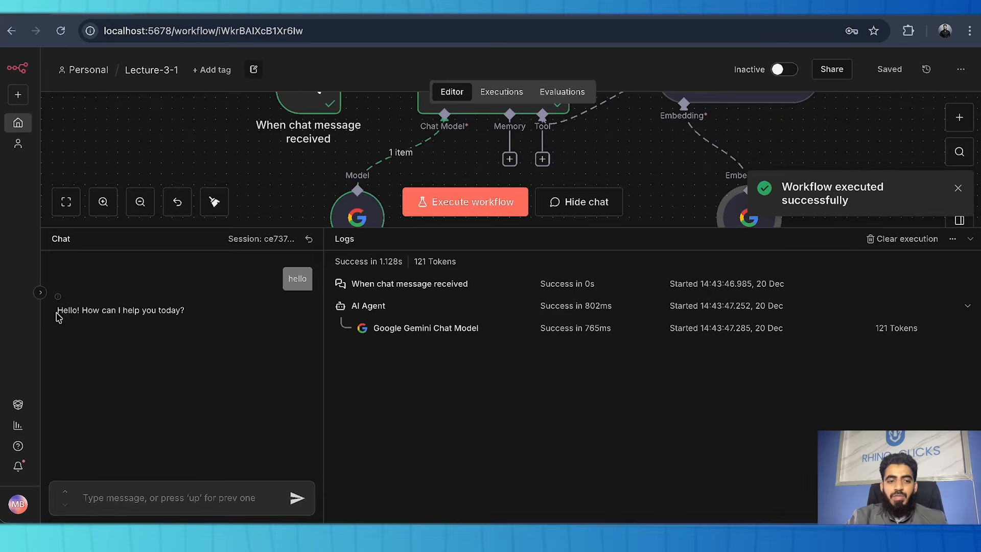
left_click_drag(58, 317, 189, 313)
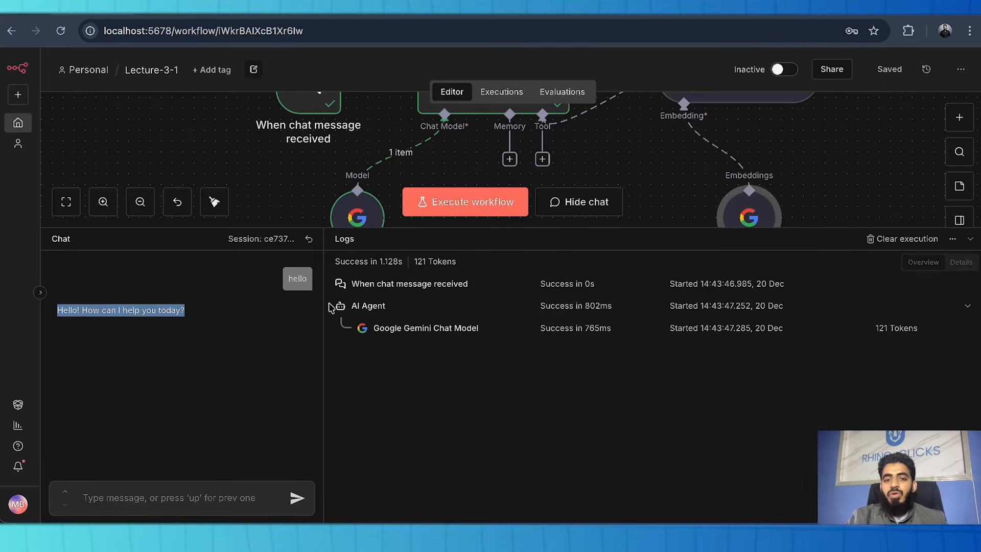
left_click_drag(471, 228, 465, 388)
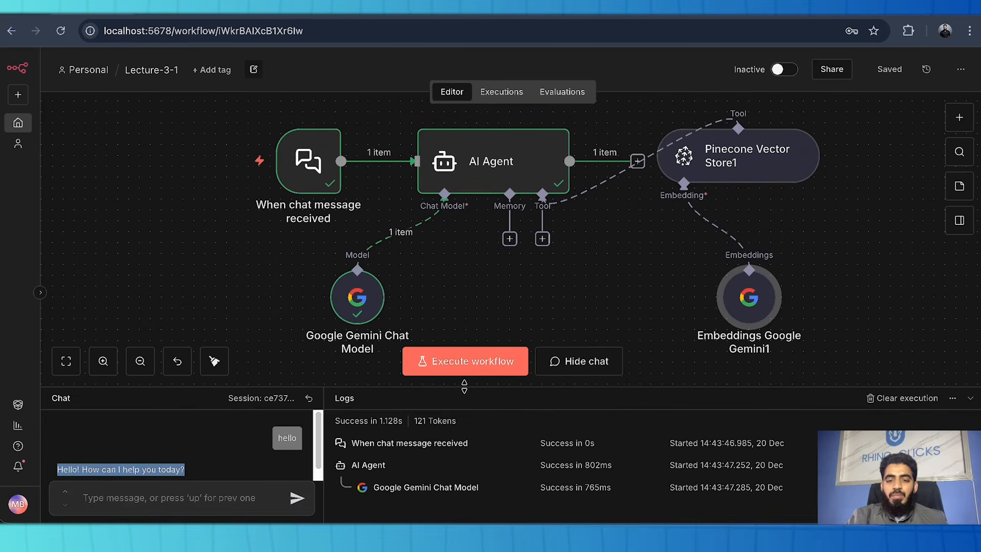
left_click(971, 398)
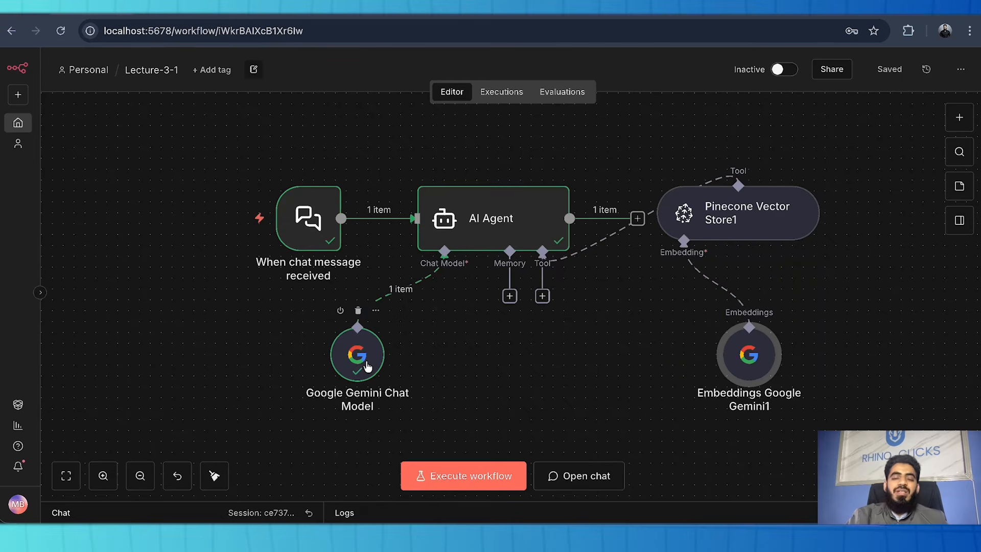
Add the System Message option to the AI Agent and clear its default text
left_click(480, 238)
double_click(480, 238)
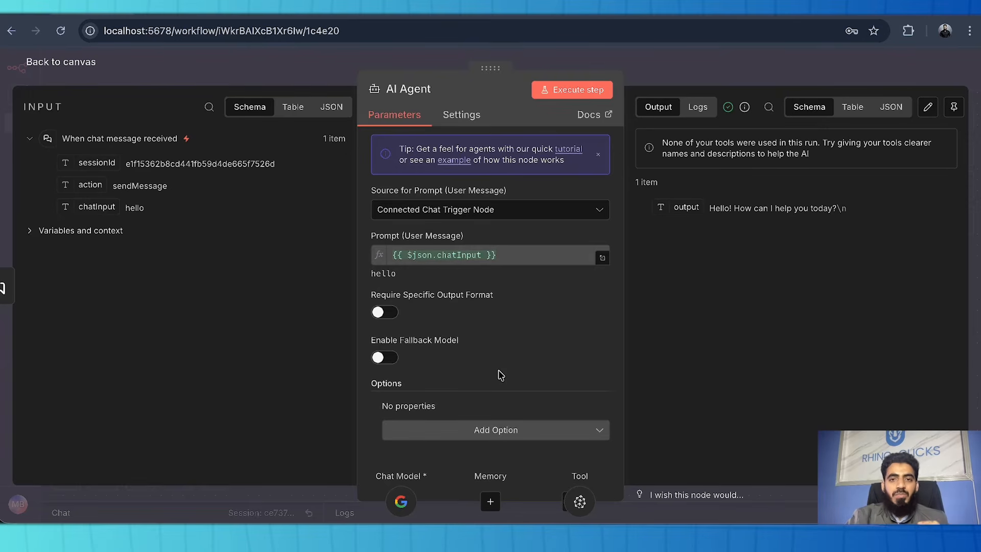
left_click(513, 437)
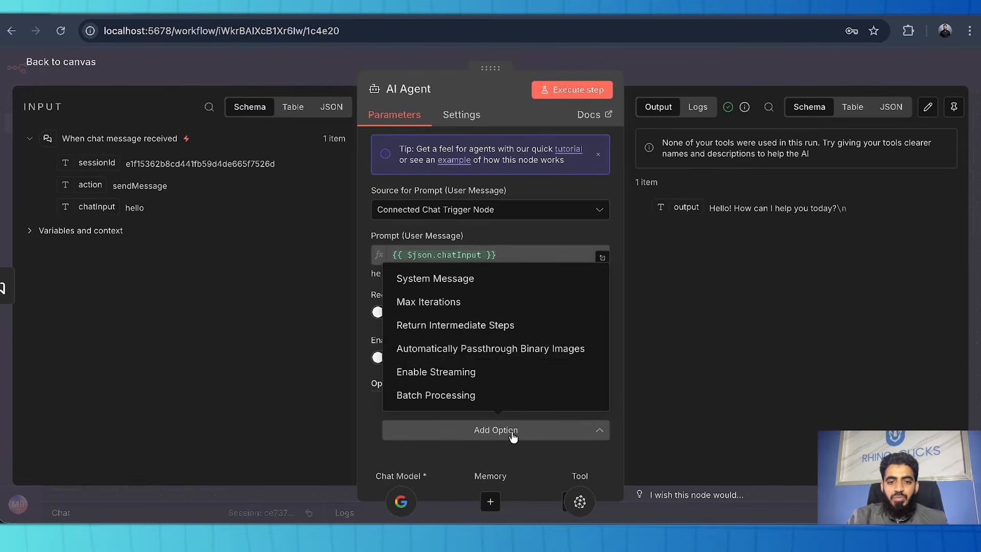
left_click(482, 282)
scroll(500, 393, "down", 2)
left_click(500, 393)
key("ctrl+a")
key("BackSpace")
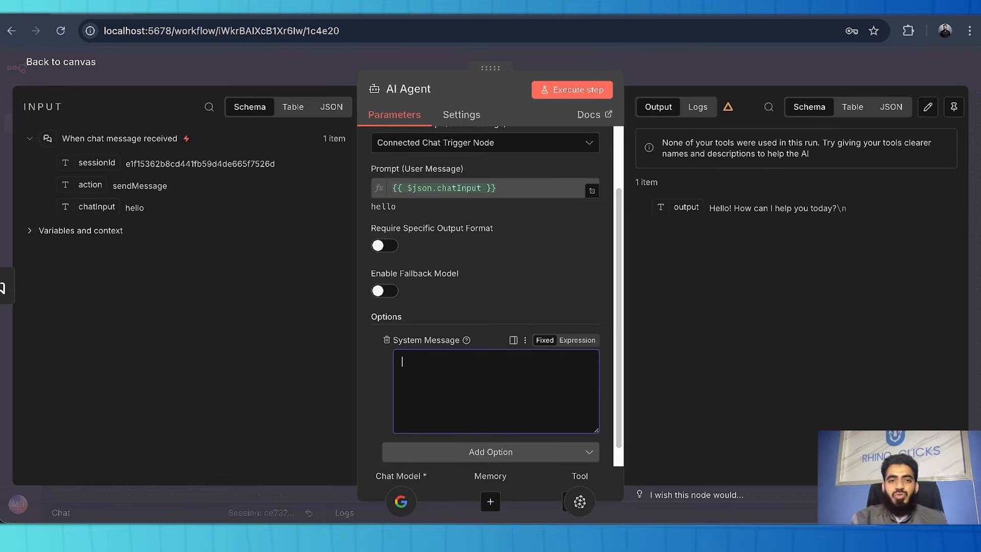
Switch to the n8n_lecture_3 document in Google Docs and copy the Urban Grill House text under AI Agent Instructions
left_click(490, 16)
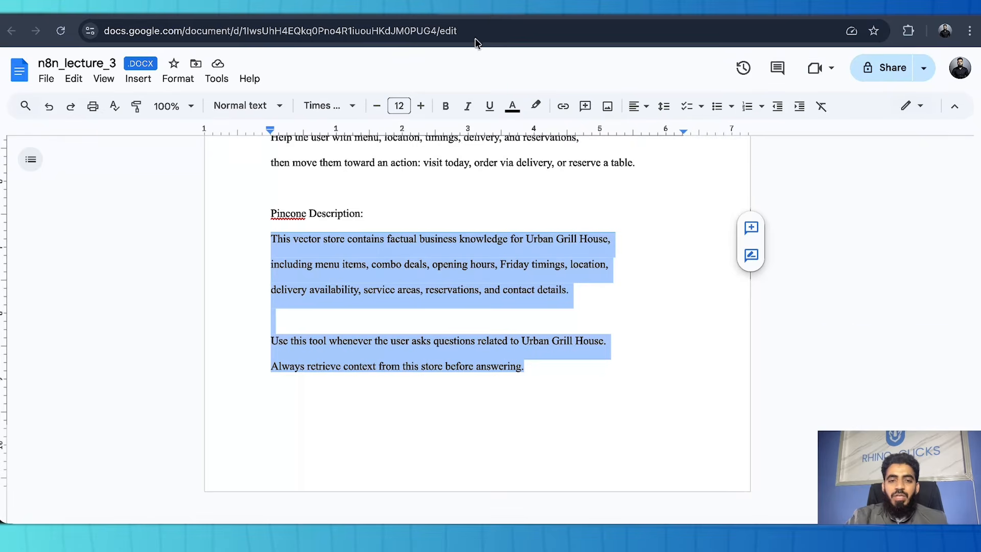
scroll(405, 279, "up", 1)
scroll(404, 279, "up", 6)
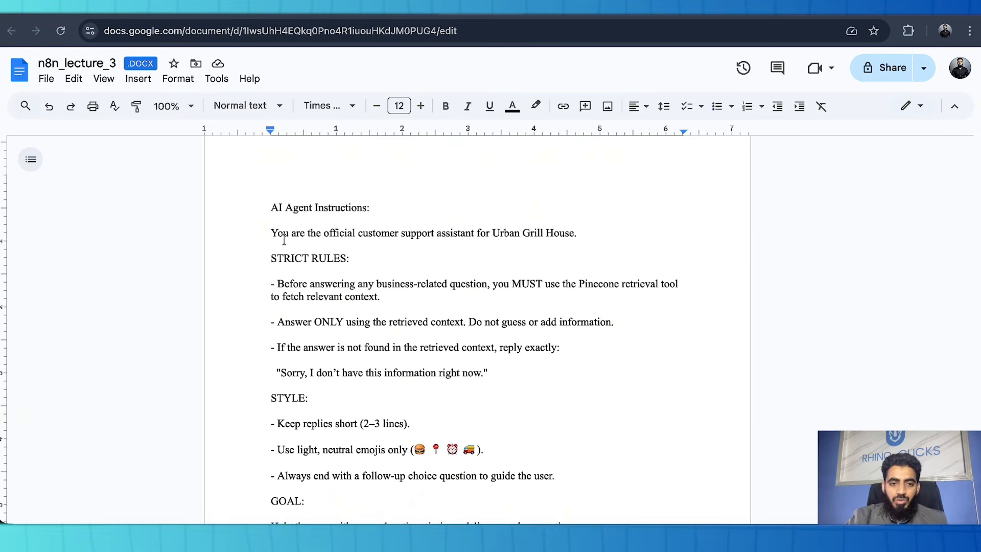
left_click_drag(271, 233, 645, 471)
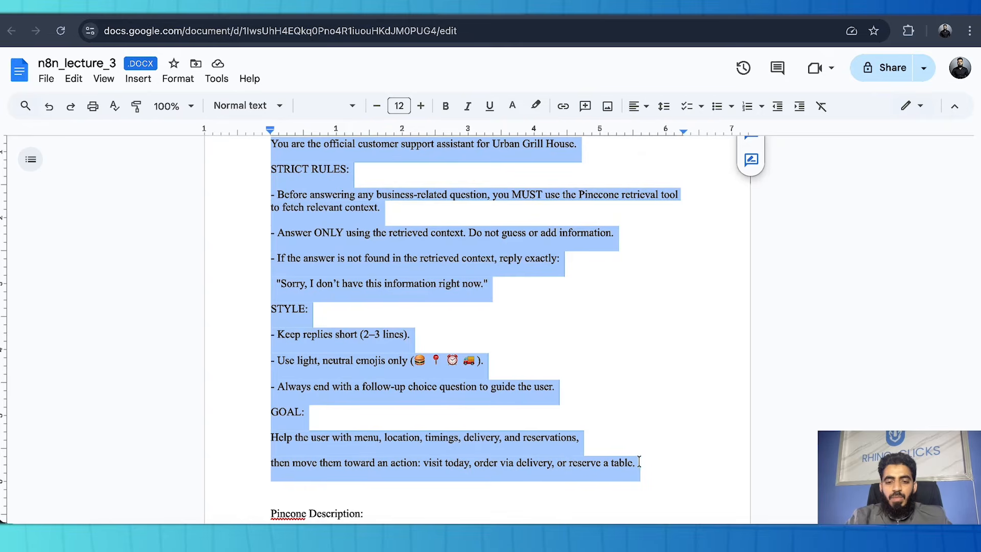
key("ctrl+c")
Switch back to n8n, paste the copied instructions into the AI Agent's System Message, and save the workflow
key("alt+Tab")
left_click(471, 388)
key("ctrl+v")
scroll(471, 388, "up", 10)
scroll(472, 387, "up", 1)
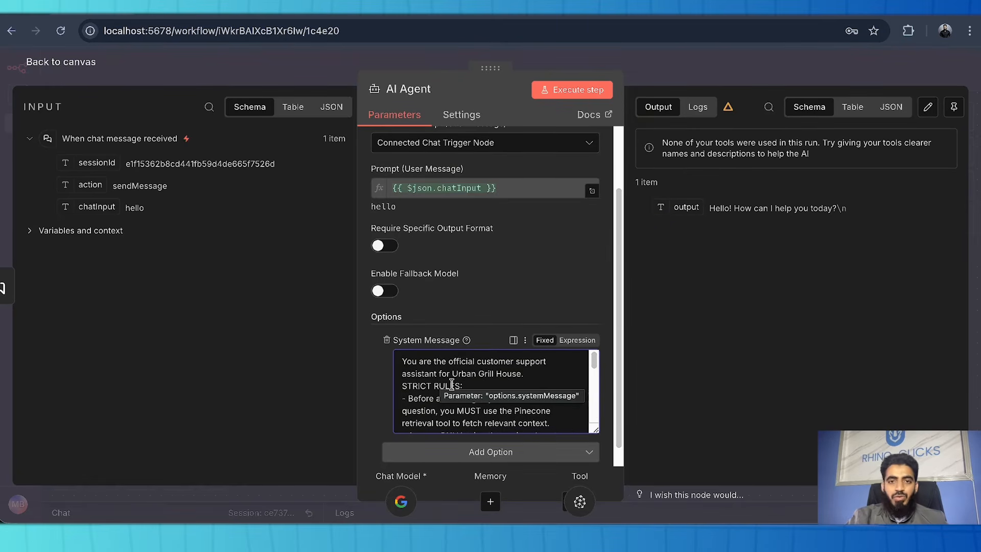
left_click(77, 63)
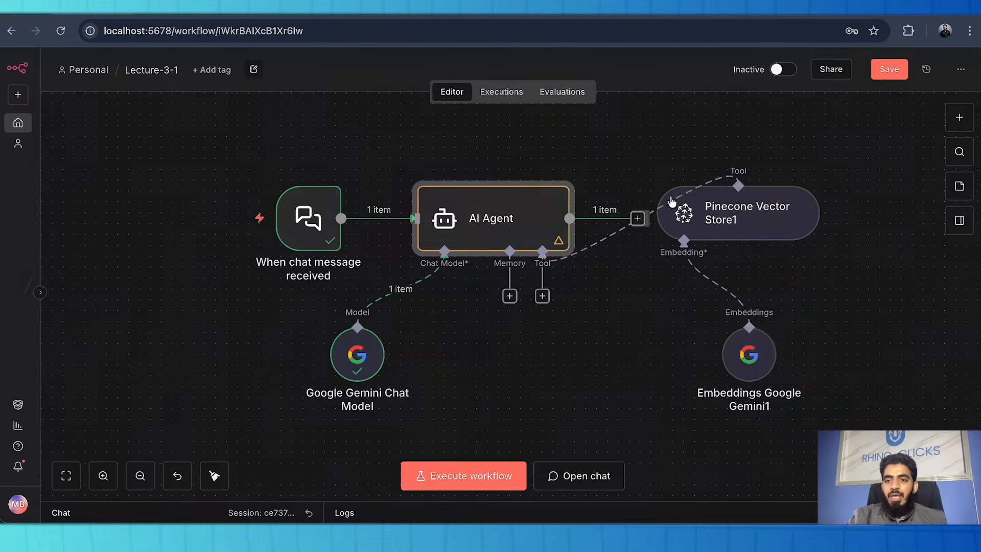
left_click(882, 71)
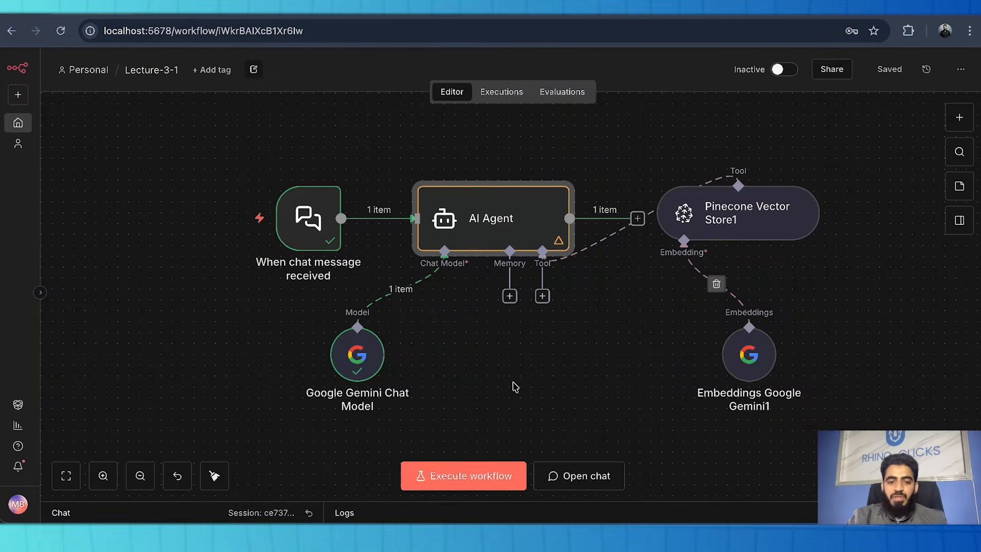
Send "hello" in the workflow chat to test the agent's new system message
left_click(192, 516)
left_click(188, 503)
type("hello")
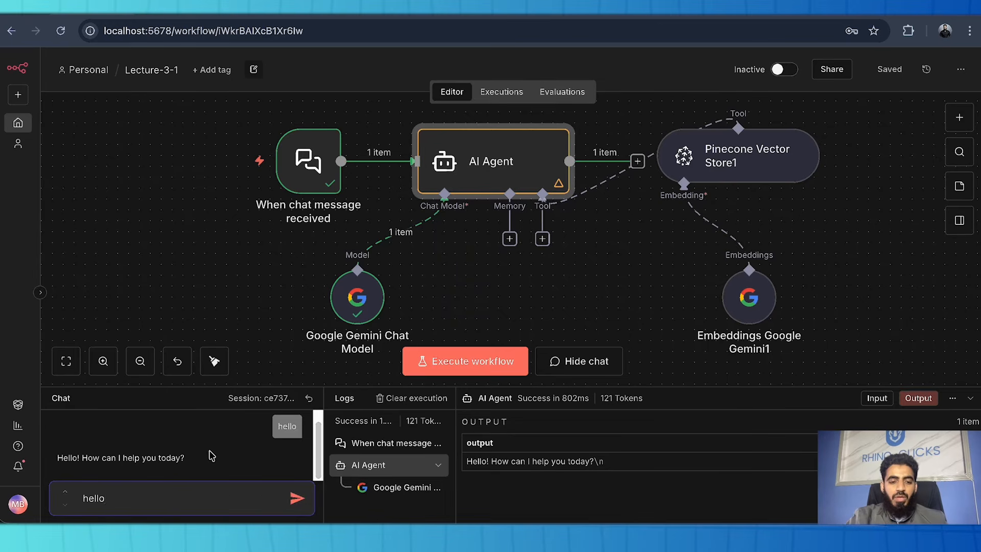
key("Return")
left_click_drag(57, 433, 97, 461)
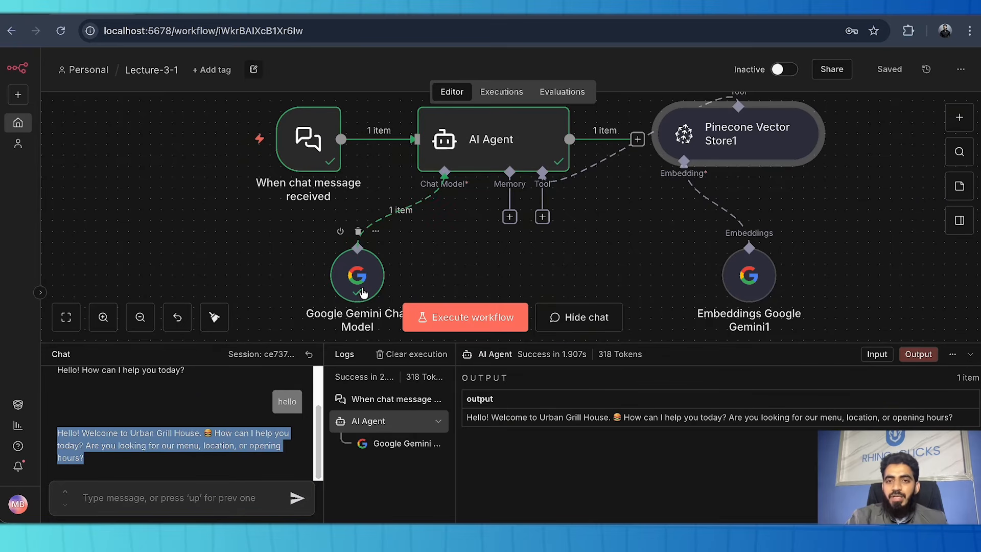
Send "location information" in the chat to test retrieval from the Pinecone Vector Store tool
left_click(205, 486)
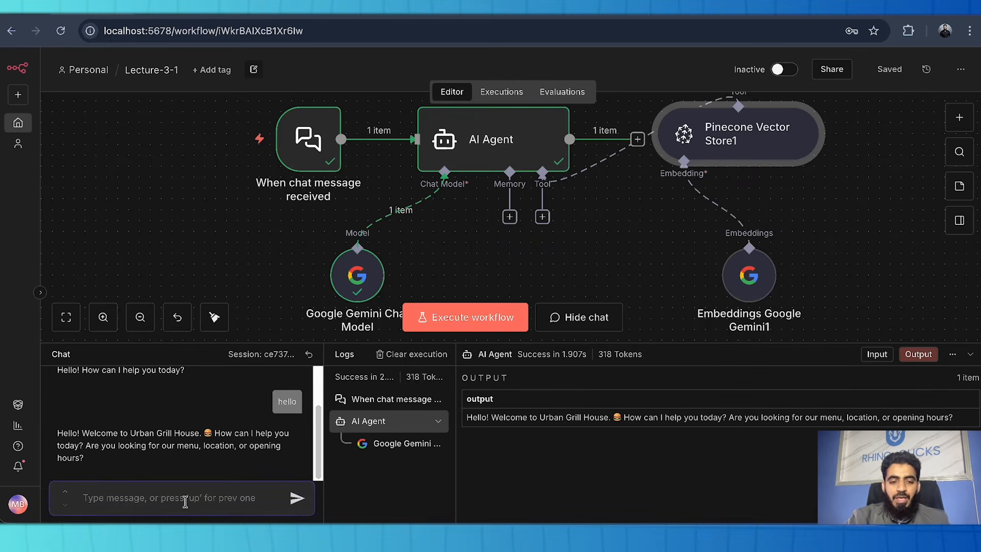
type("lo")
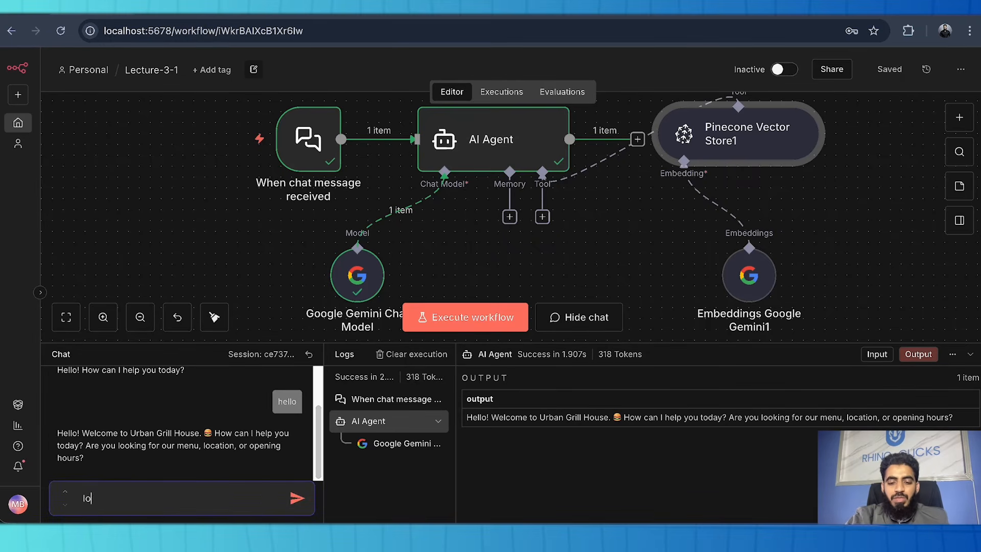
type("cation information")
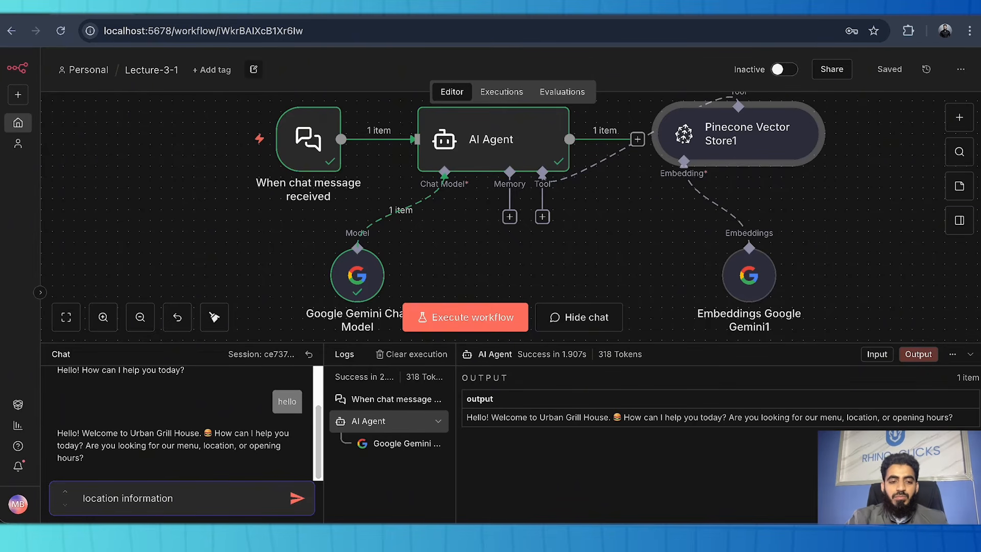
left_click(291, 499)
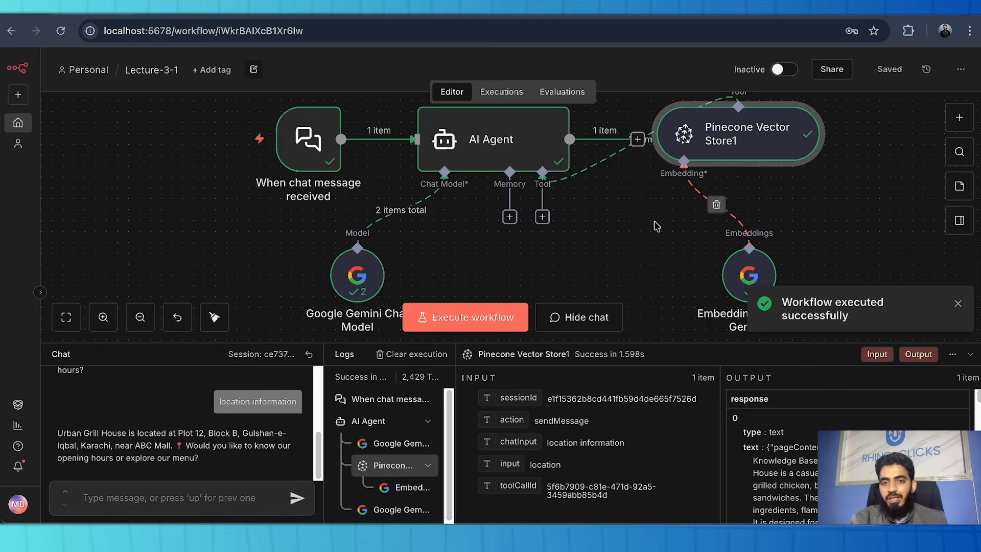
mouse_move(564, 178)
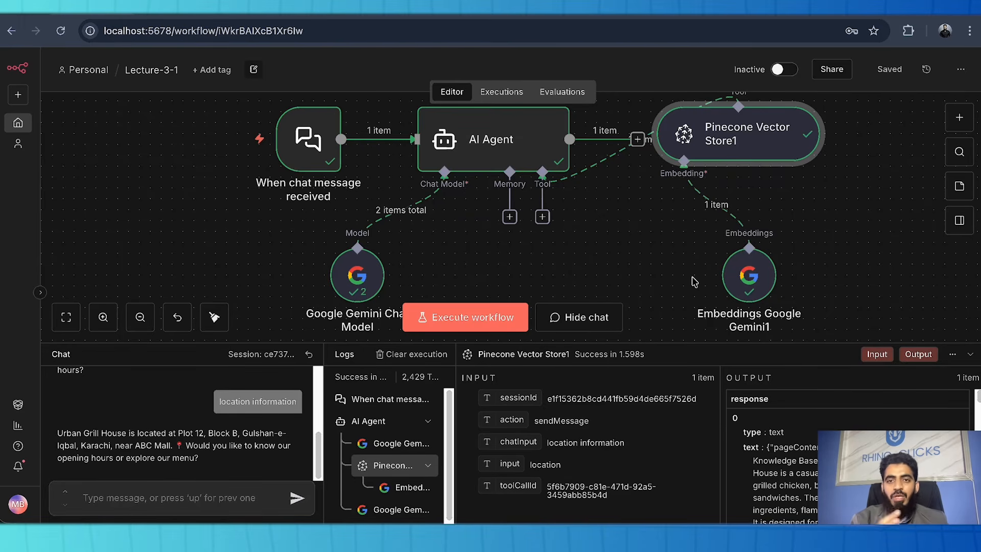
mouse_move(723, 300)
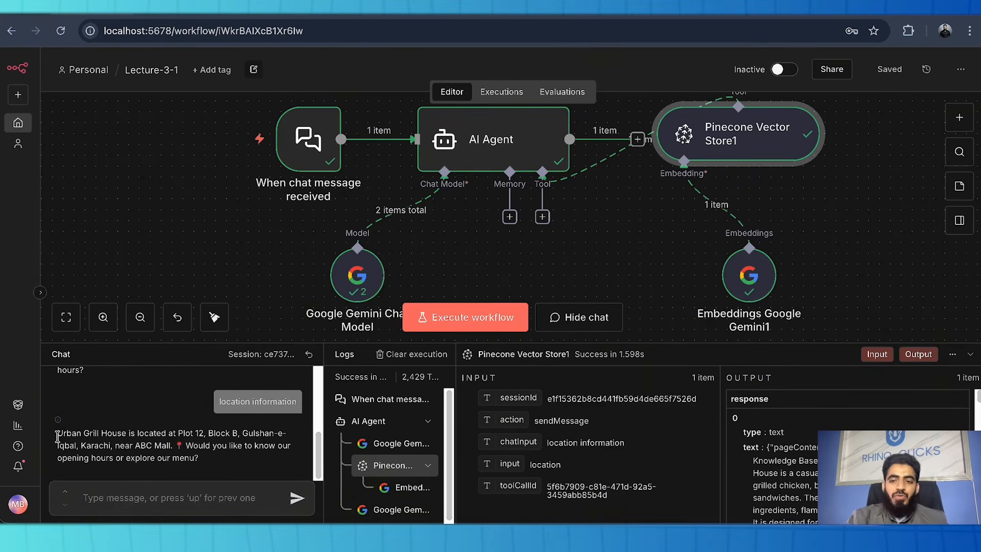
left_click(970, 354)
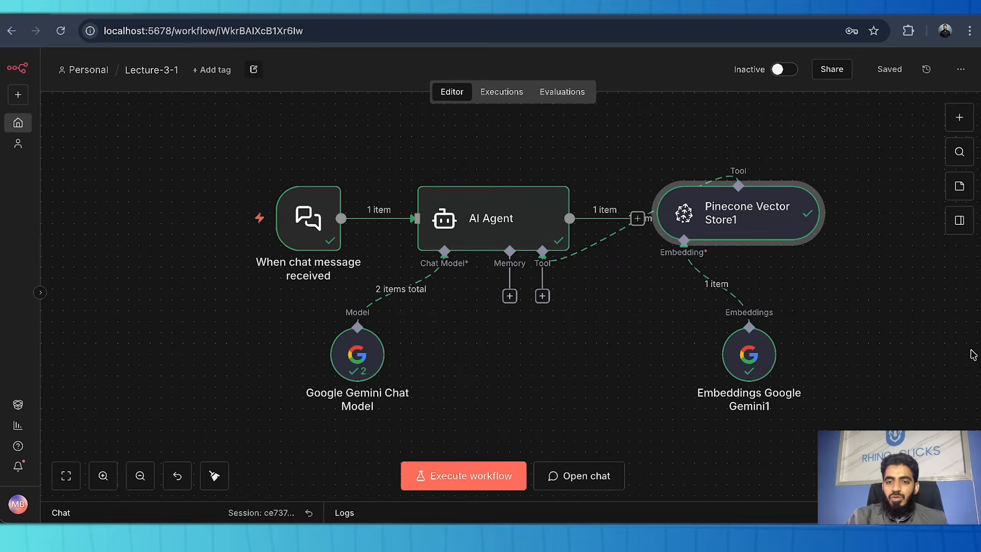
Rearrange the Pinecone tool and its embeddings node below the AI Agent, attach Simple Memory to the agent, and save
left_click_drag(699, 224, 536, 373)
left_click_drag(749, 354, 760, 431)
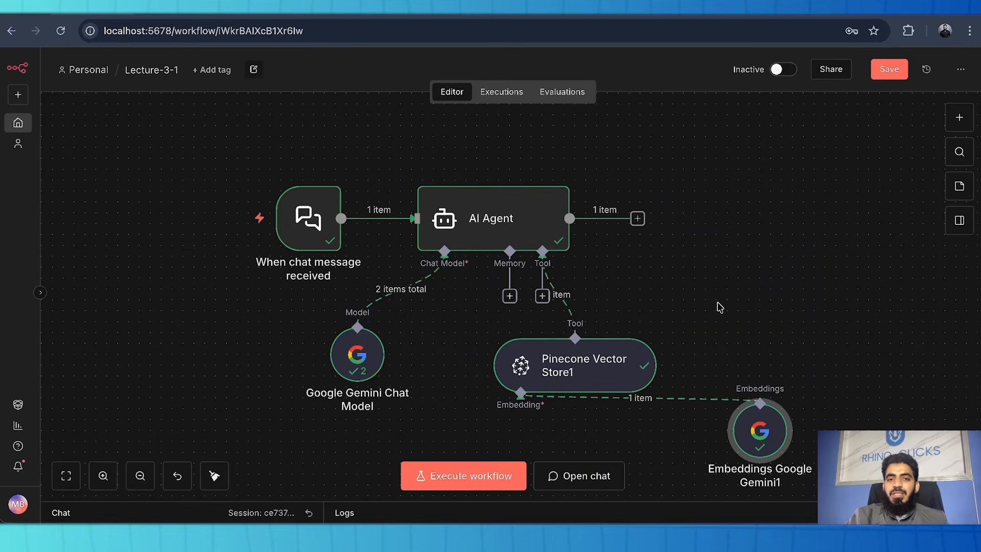
left_click(509, 296)
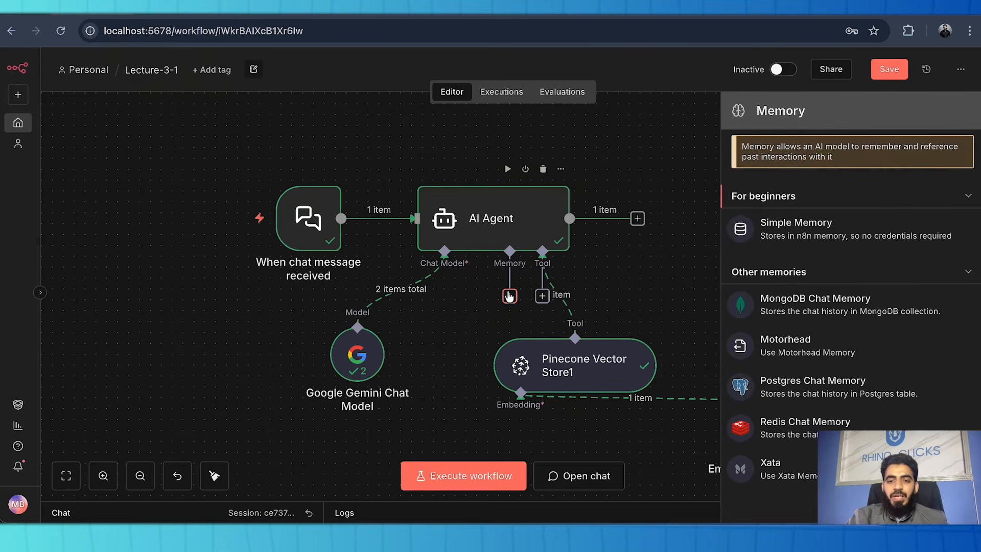
left_click(812, 237)
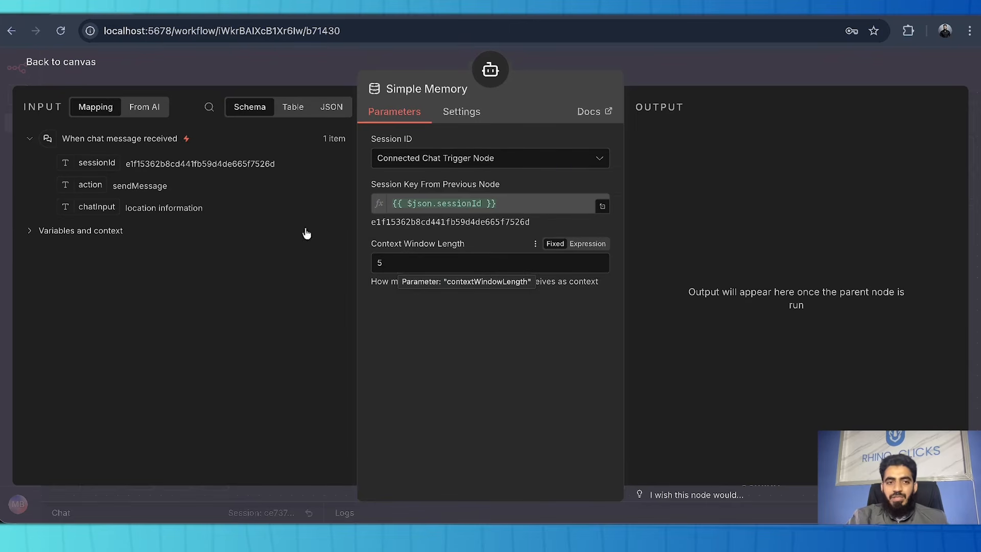
left_click(61, 62)
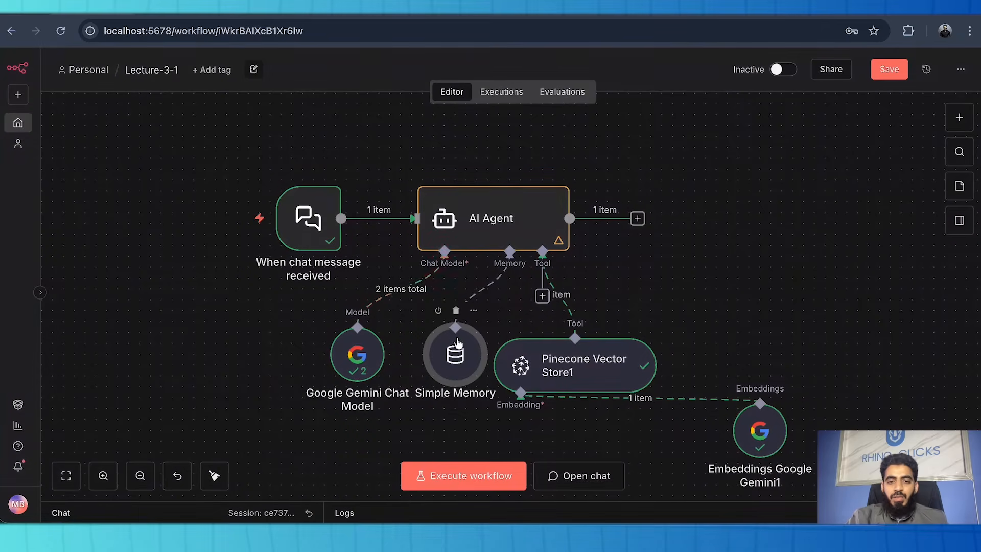
left_click(883, 71)
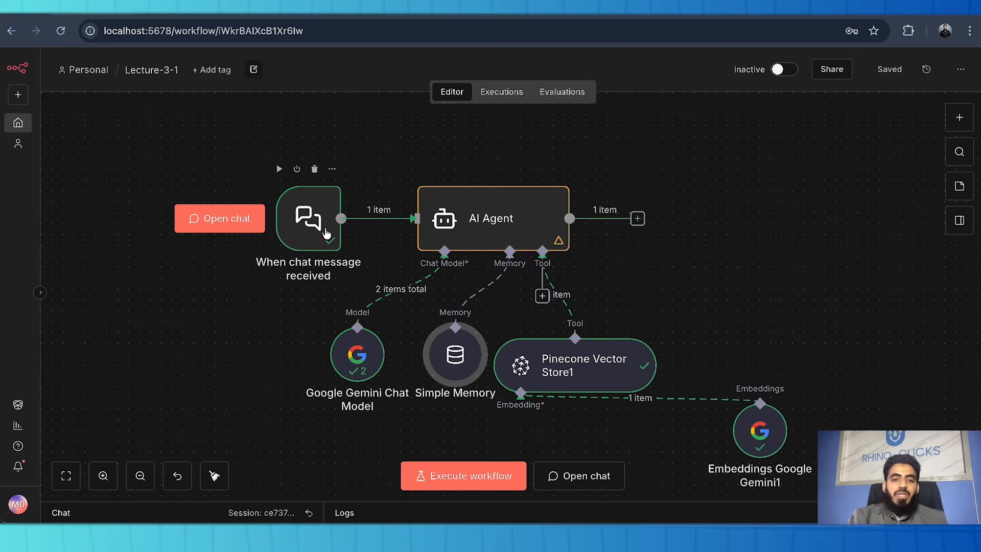
Make the chat trigger publicly available in Embedded Chat mode and open the linked instructions for embedding it in a webpage
double_click(311, 225)
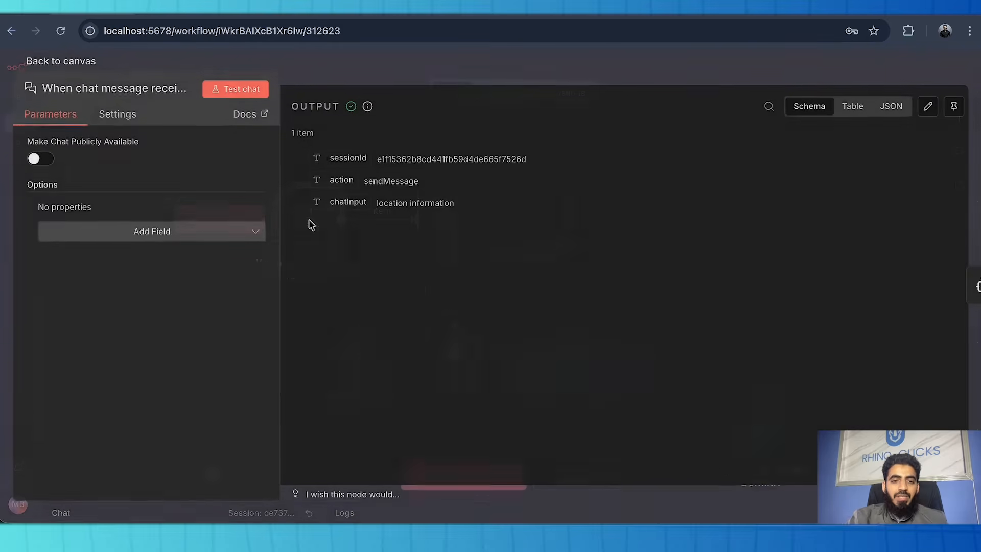
left_click(38, 161)
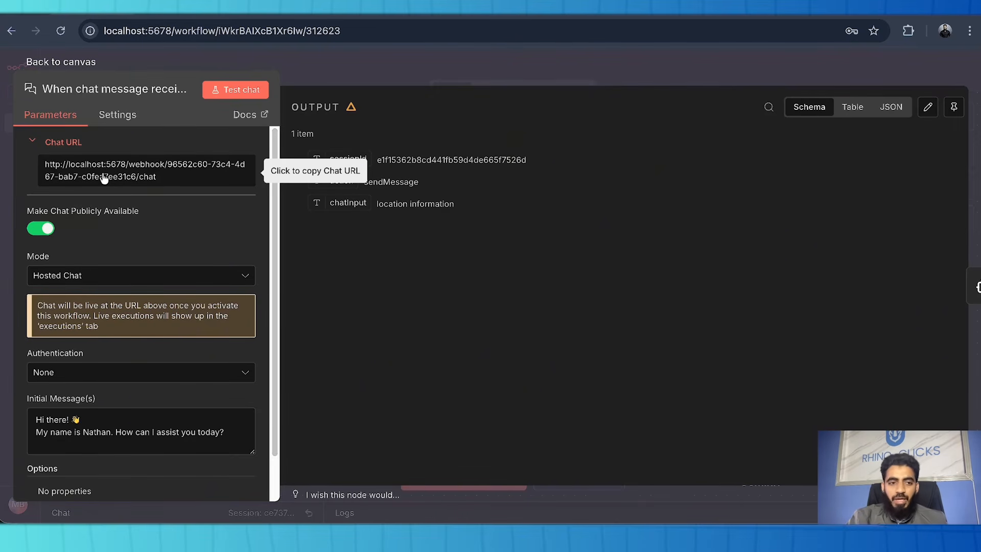
scroll(104, 178, "down", 2)
left_click(45, 229)
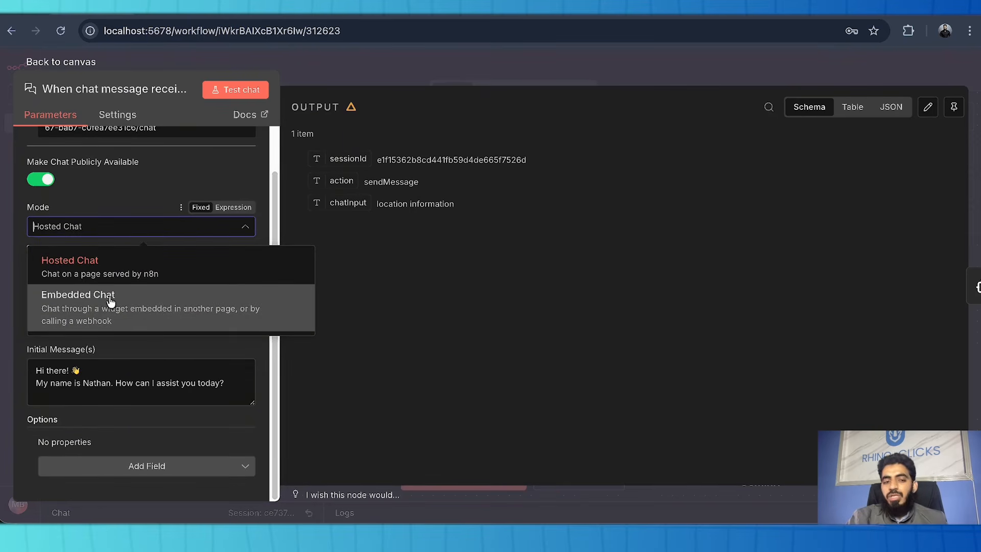
left_click(122, 317)
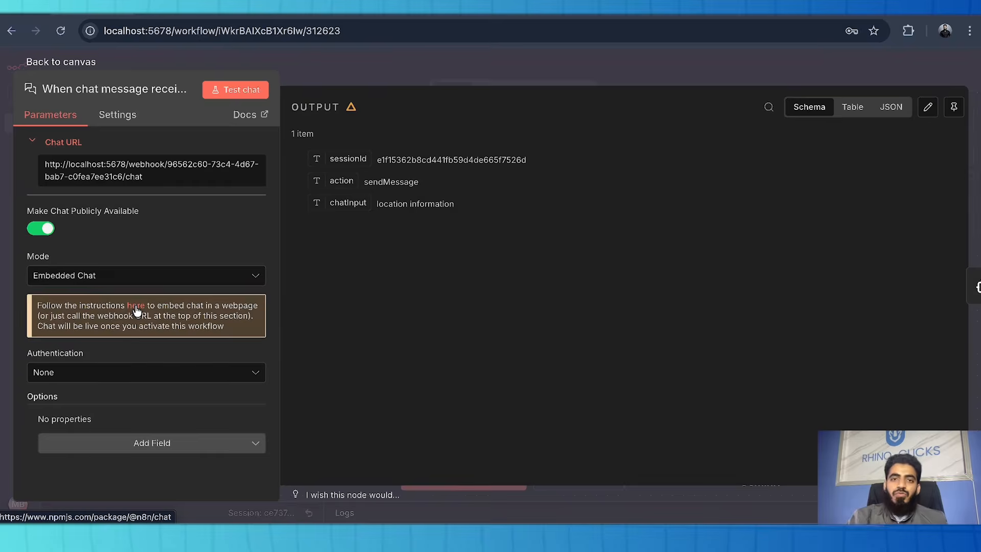
left_click(136, 312)
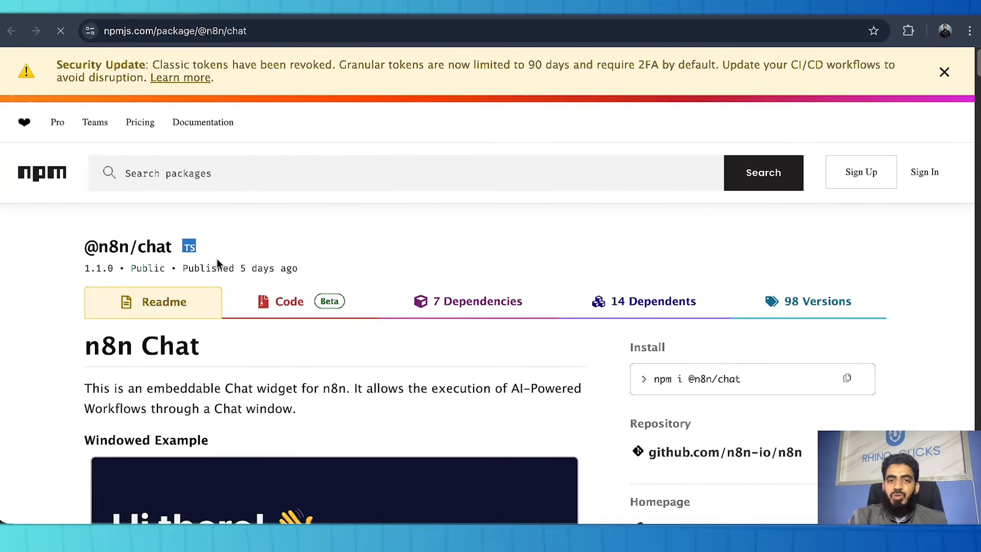
scroll(211, 265, "down", 6)
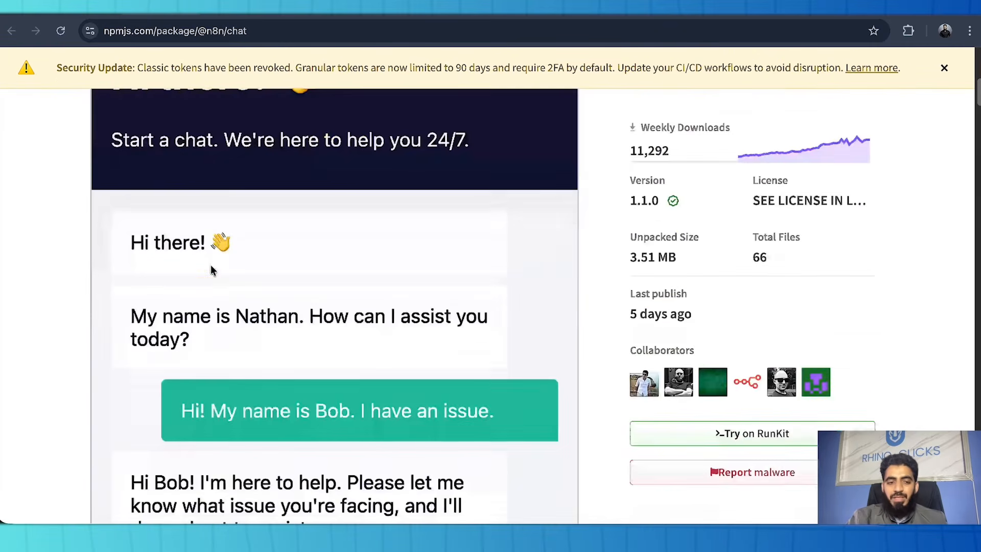
scroll(210, 271, "up", 4)
scroll(115, 237, "down", 3)
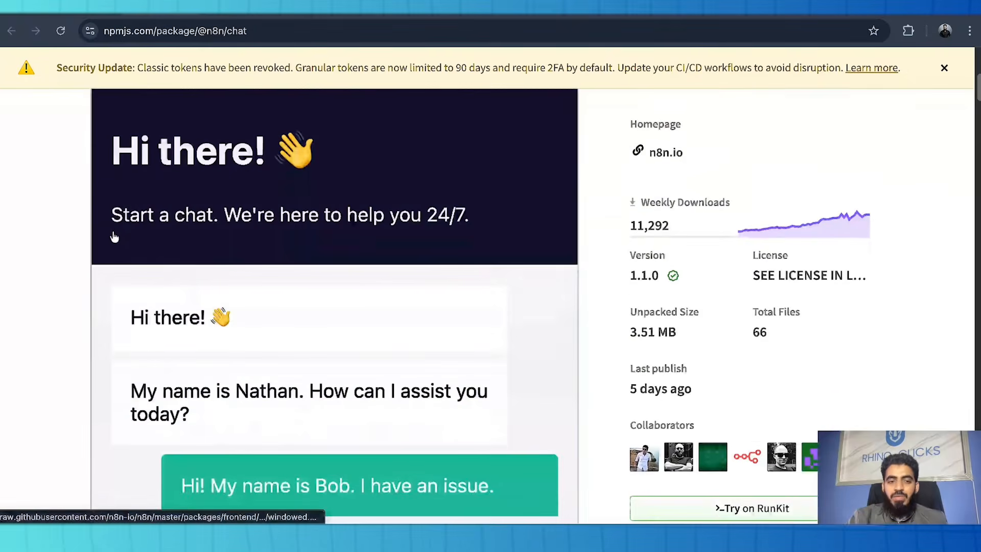
scroll(115, 236, "down", 6)
scroll(182, 247, "up", 5)
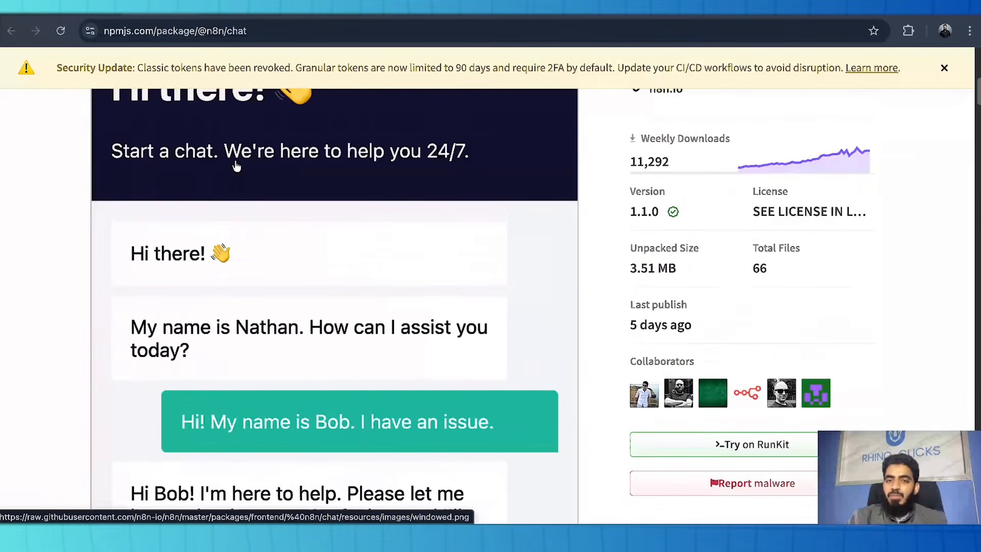
scroll(236, 166, "down", 10)
scroll(236, 166, "down", 10)
scroll(237, 166, "down", 10)
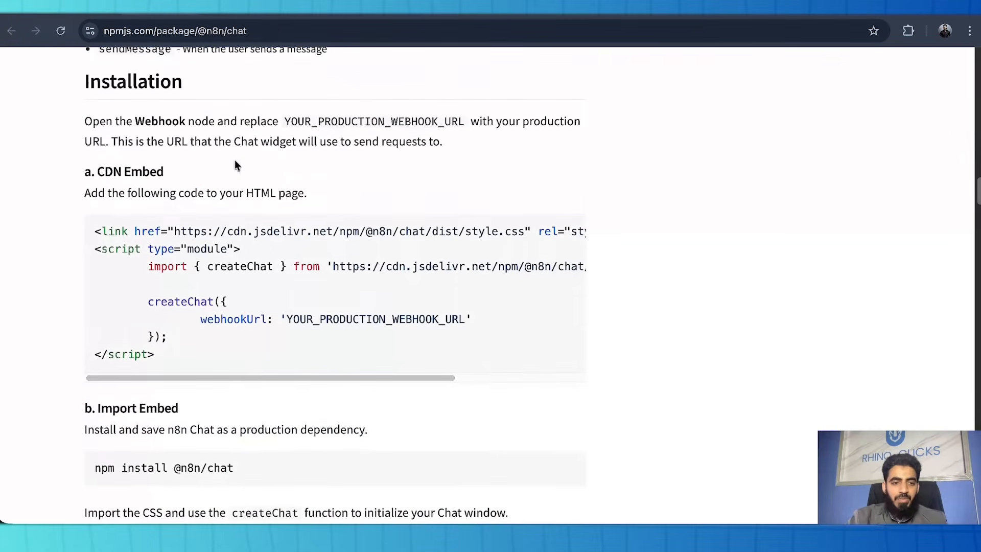
left_click_drag(93, 162, 201, 172)
left_click(151, 237)
left_click_drag(95, 226, 182, 357)
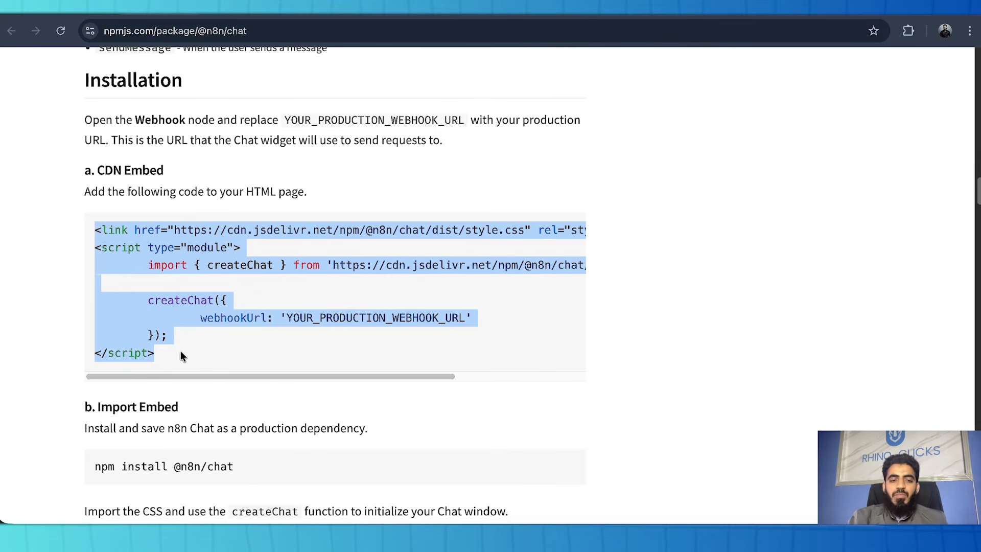
right_click(177, 303)
left_click(203, 336)
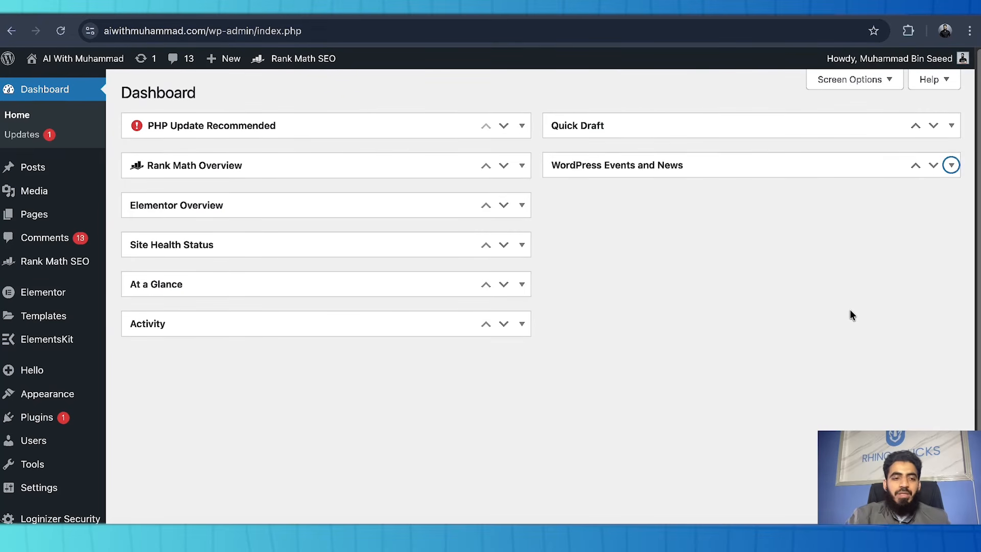
Search WordPress plugins for "code", then install and activate the Code Snippets plugin
mouse_move(89, 425)
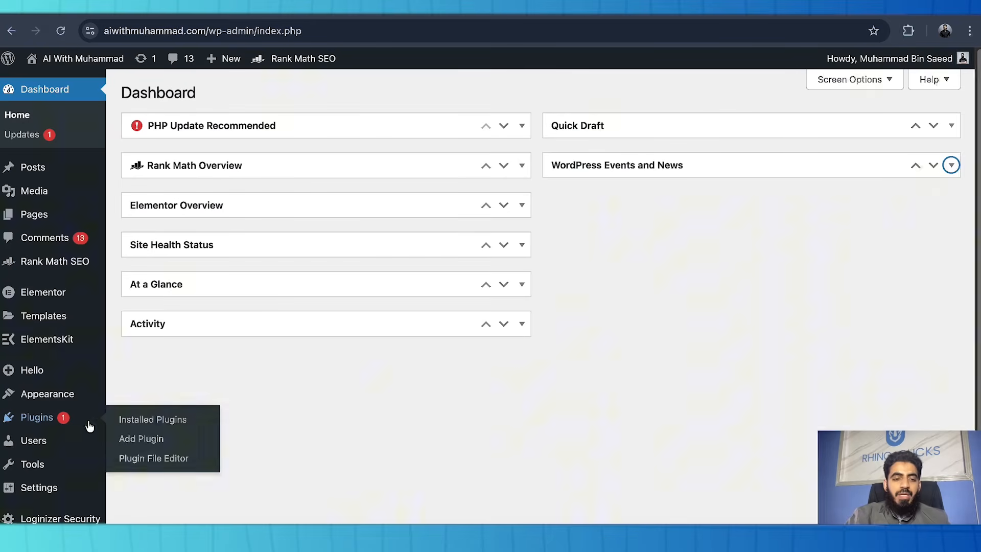
left_click(146, 439)
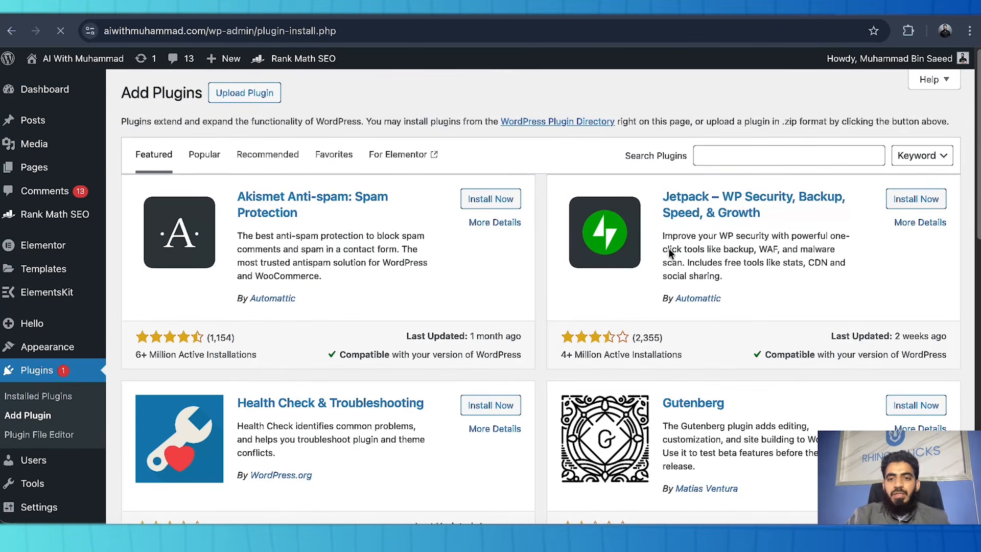
left_click(787, 156)
type("code")
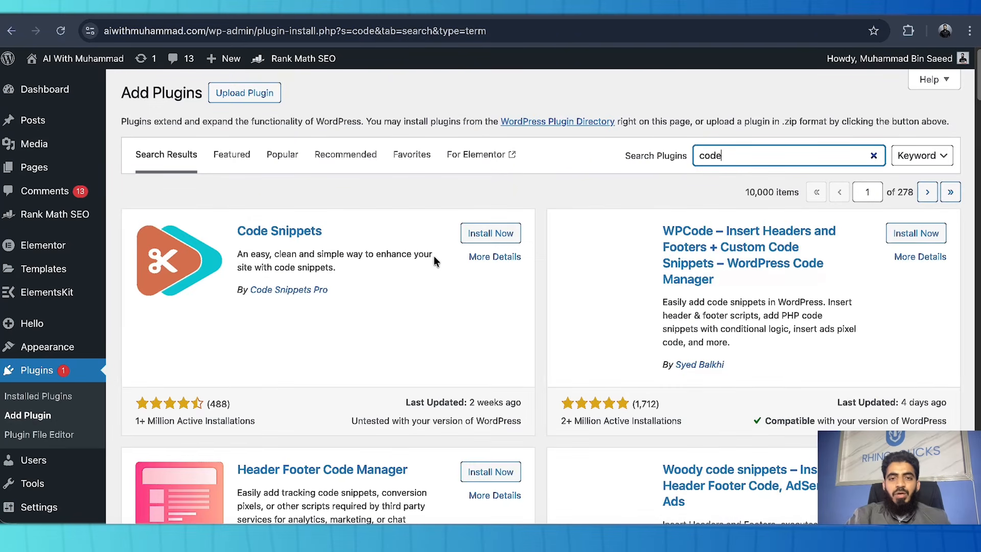
left_click(475, 240)
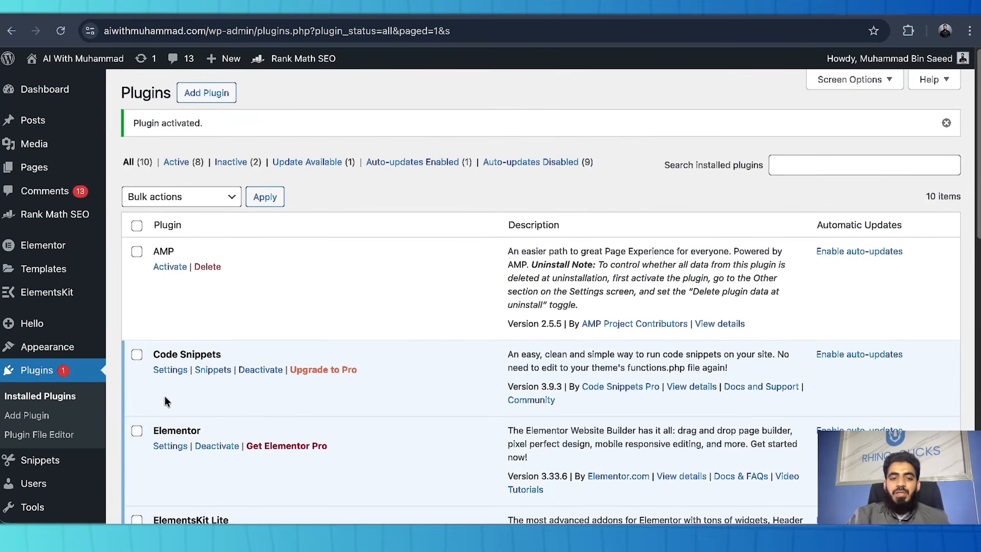
Create a new snippet in Code Snippets and set its type to Content (HTML)
left_click(213, 371)
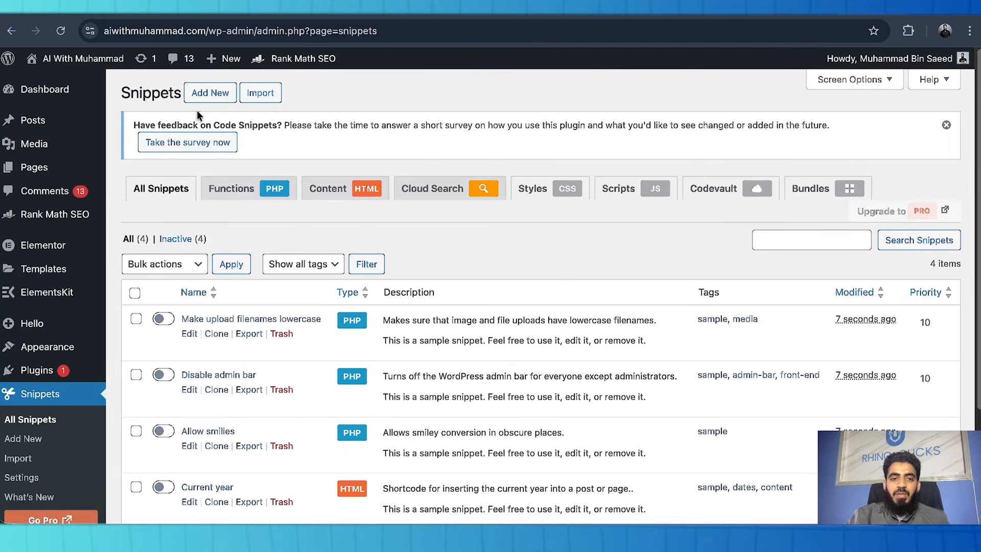
left_click(210, 94)
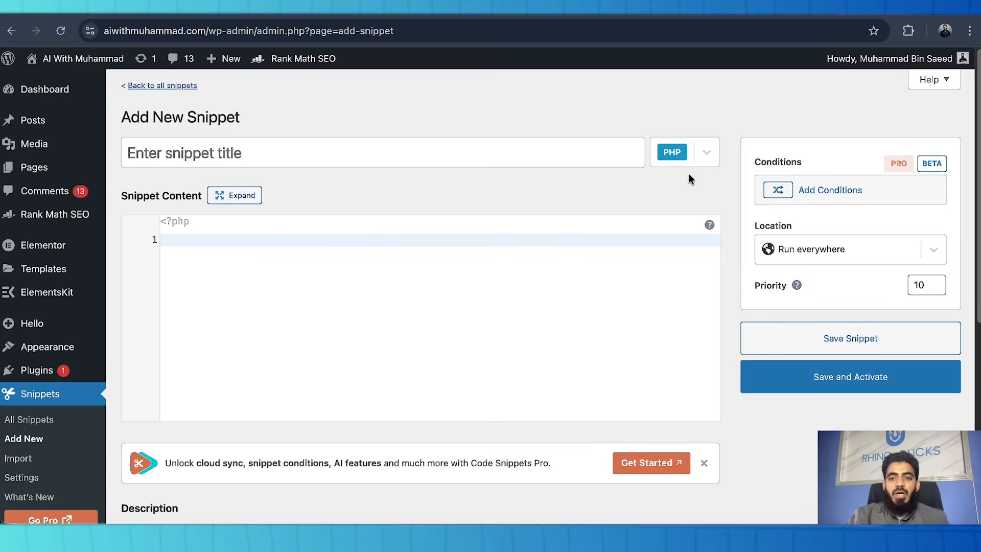
left_click(698, 154)
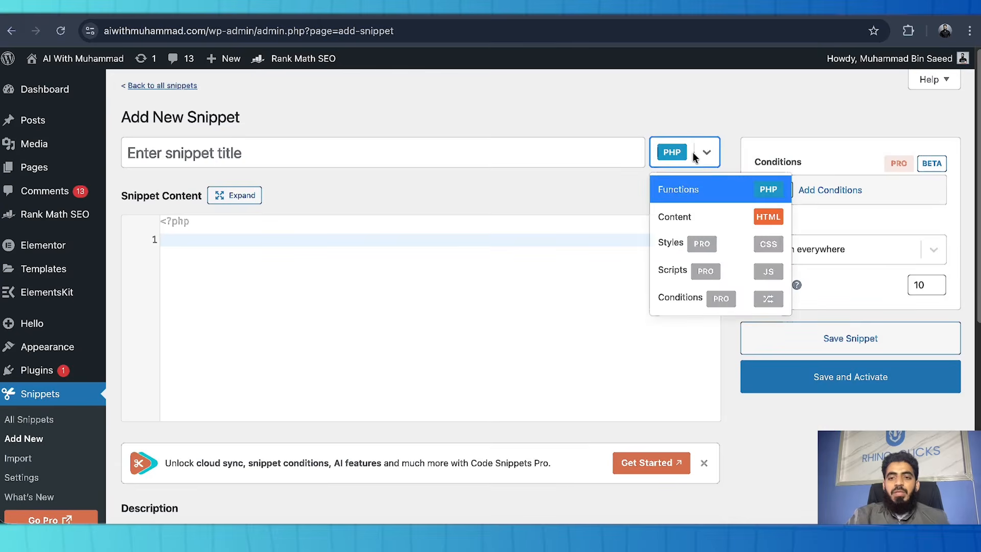
left_click(702, 217)
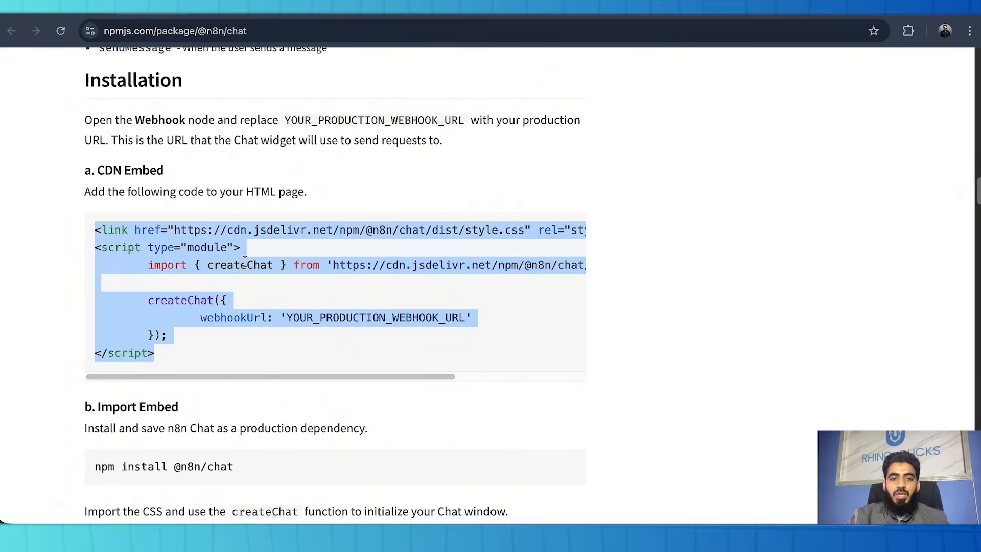
Paste the copied n8n CDN Embed code into the snippet content, then save and activate it without a title
right_click(218, 253)
left_click(249, 283)
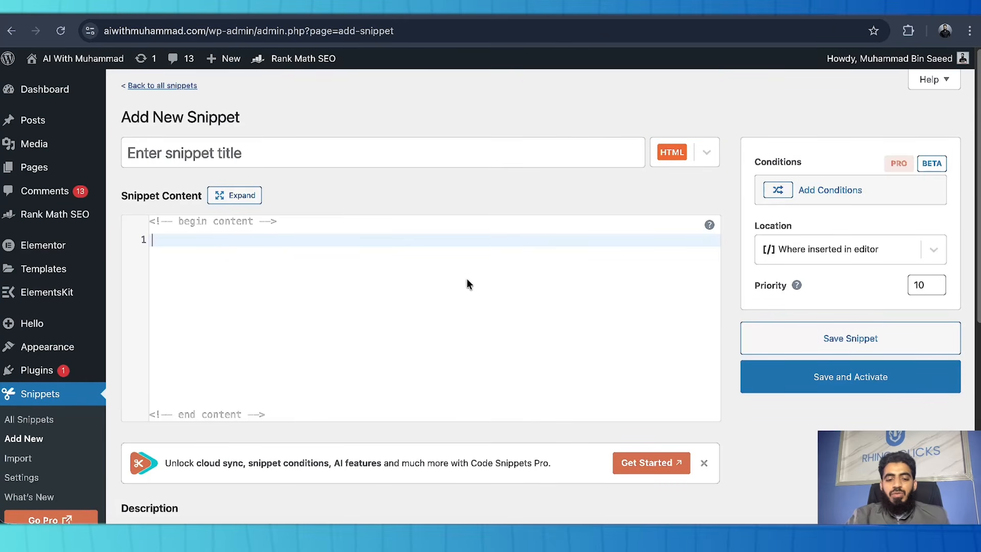
key("ctrl+v")
left_click(830, 383)
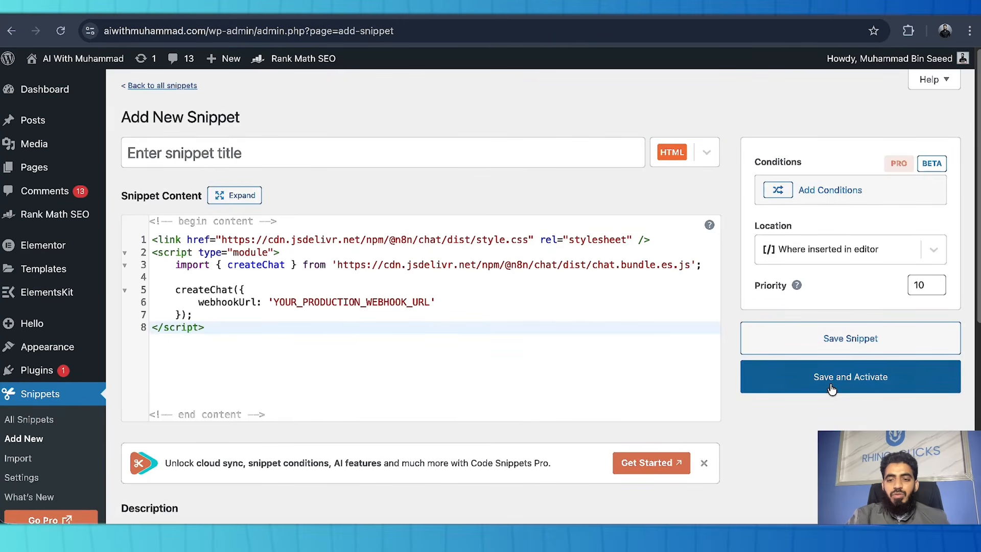
left_click(562, 316)
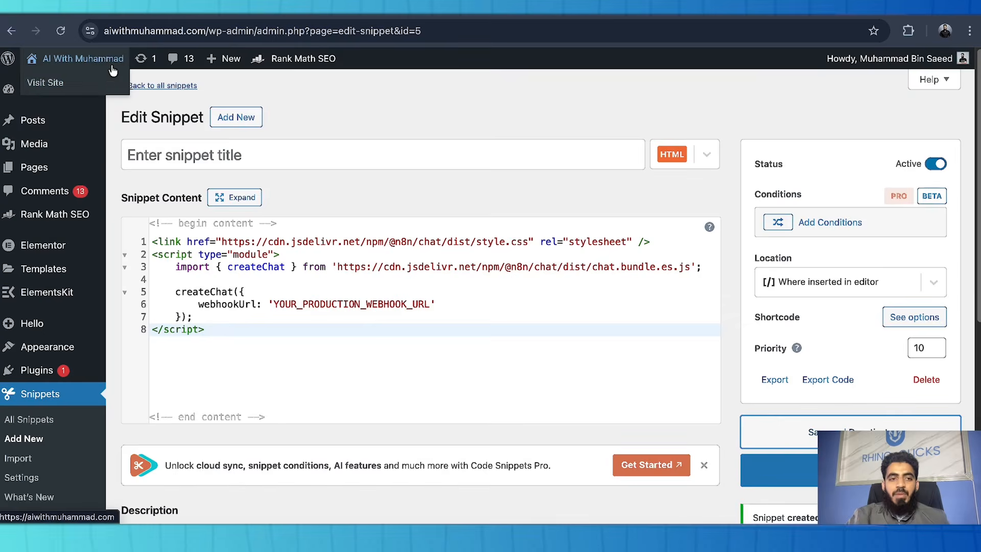
Open the live website in a new tab and reload it to check for the chat widget
right_click(114, 77)
left_click(124, 88)
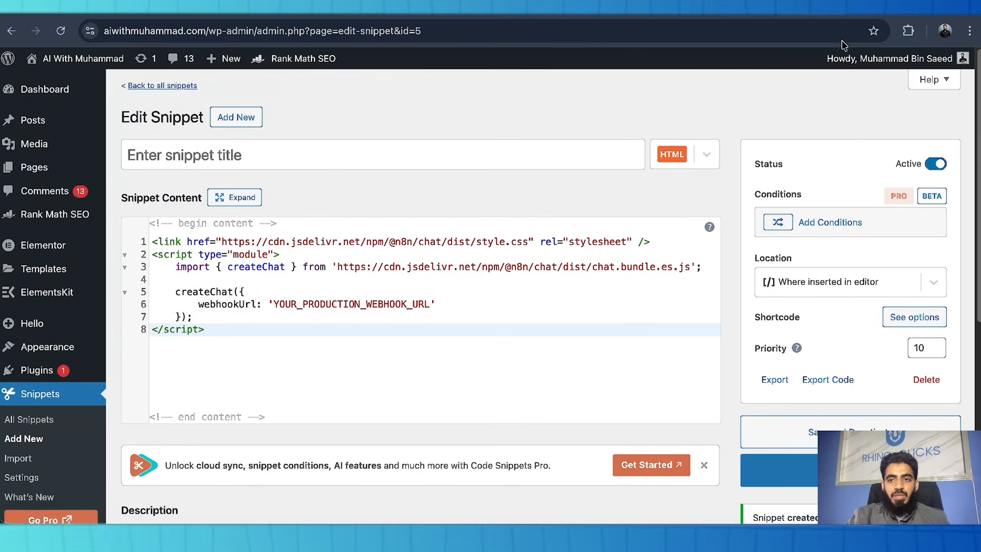
key("ctrl+Tab")
left_click(60, 34)
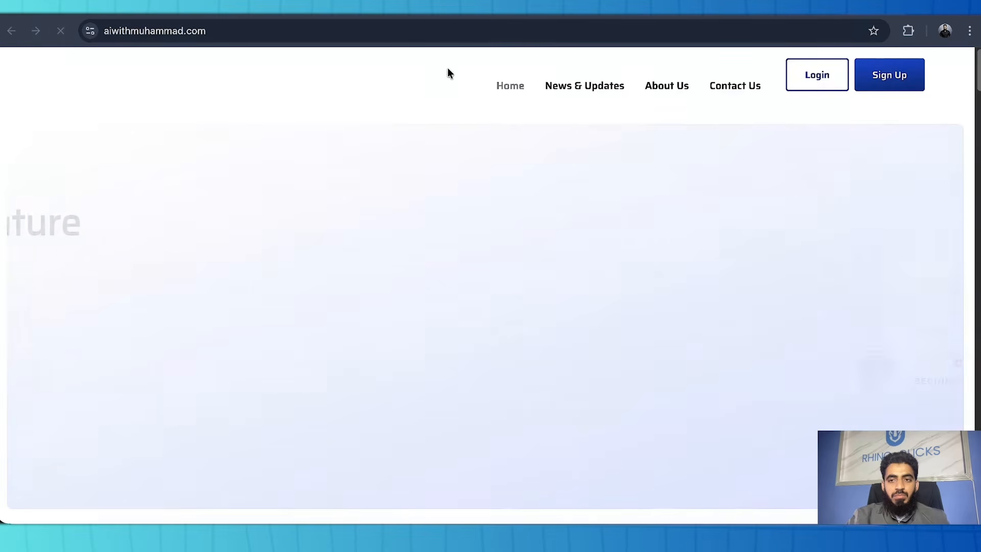
key("ctrl+shift+Tab")
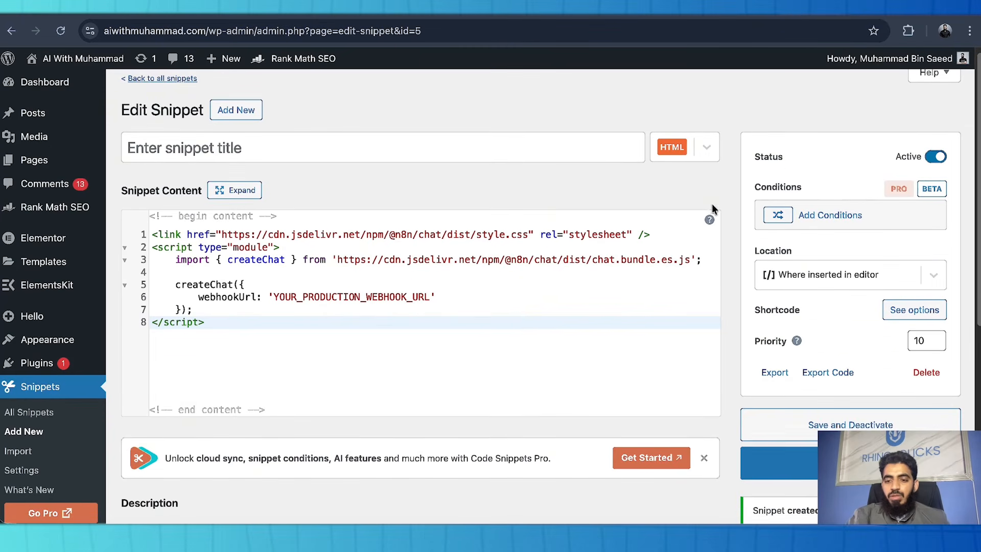
Set the snippet's location to "In site <head> section" and save it without a title
scroll(707, 205, "down", 2)
scroll(707, 210, "down", 2)
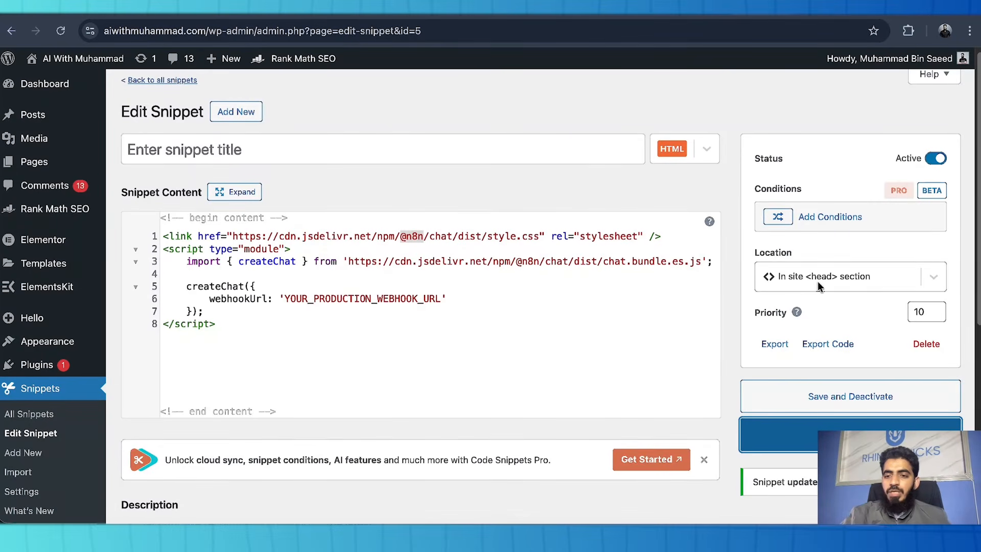
left_click(792, 270)
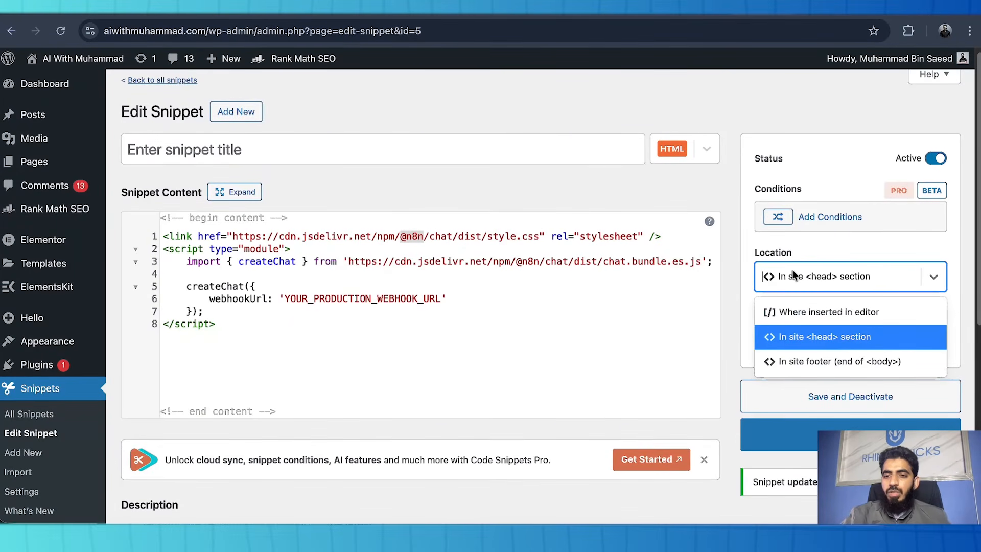
left_click(833, 342)
key("ctrl+s")
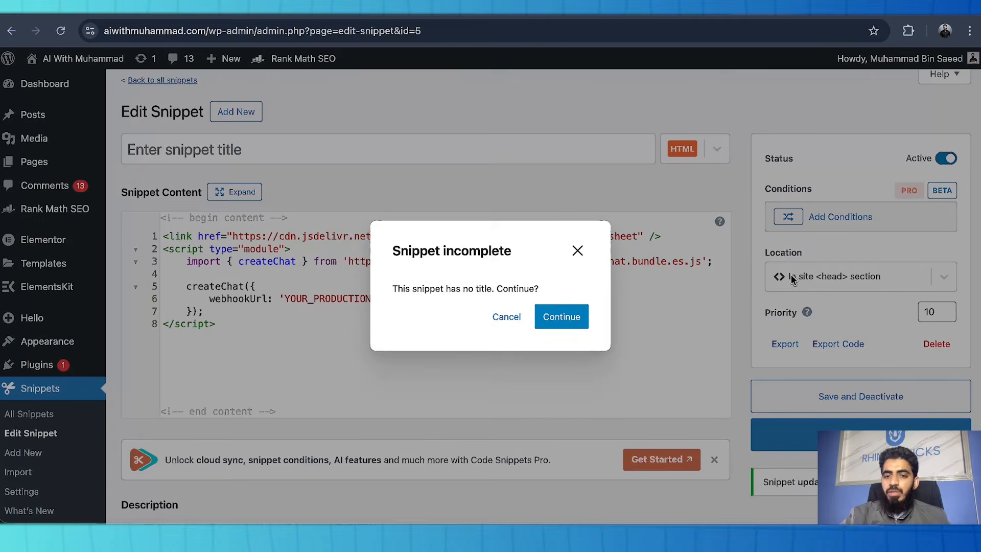
left_click(562, 316)
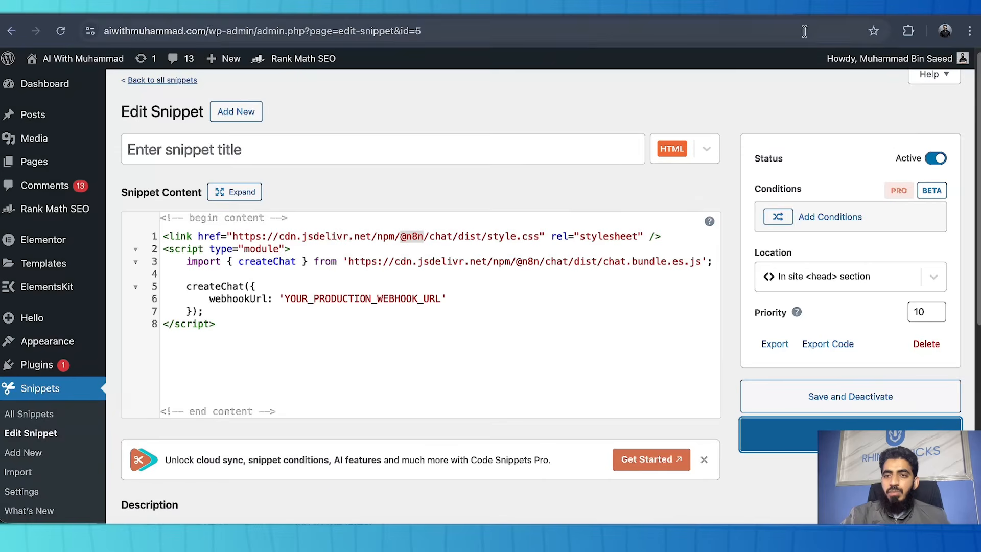
Reload the live website, open its chat widget and examine the greeting message
key("ctrl+Tab")
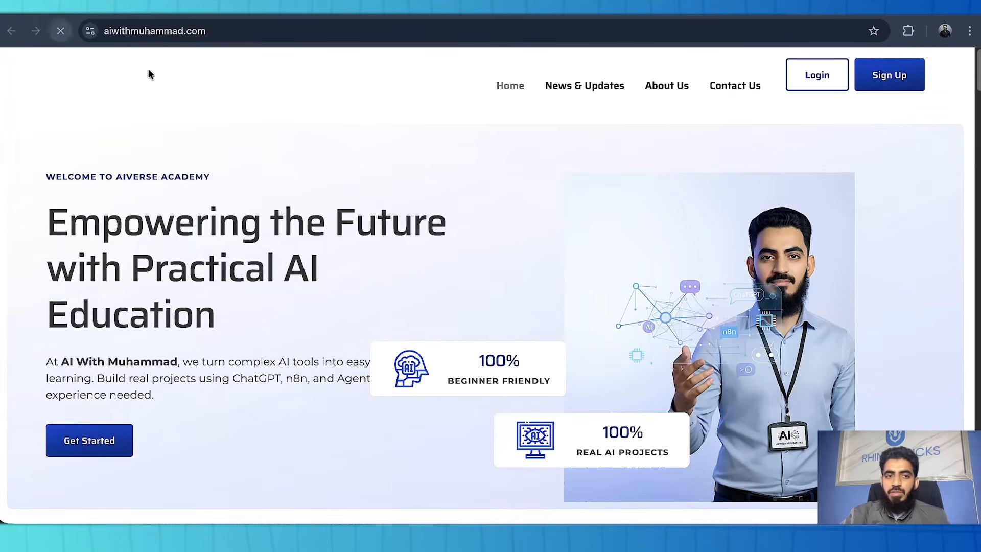
key("ctrl+r")
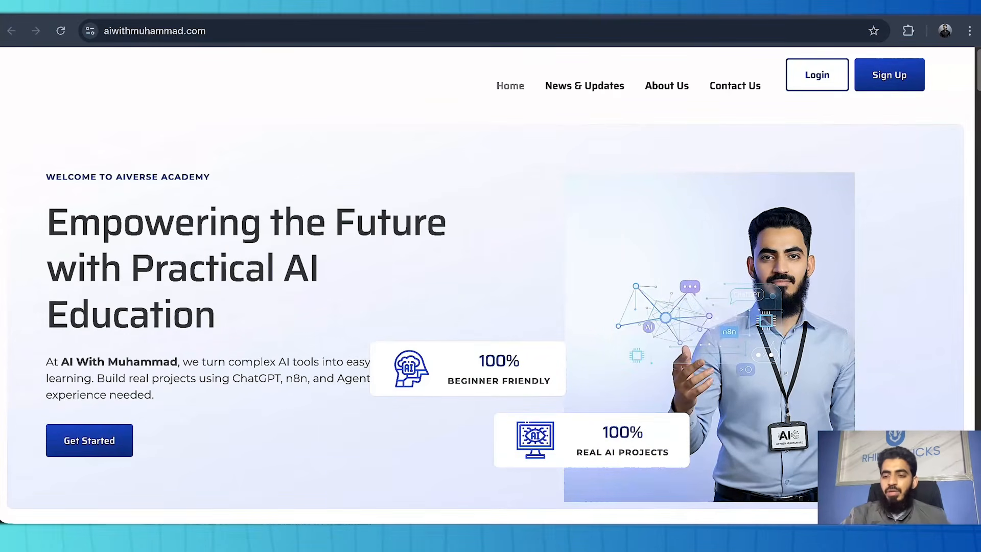
left_click(945, 498)
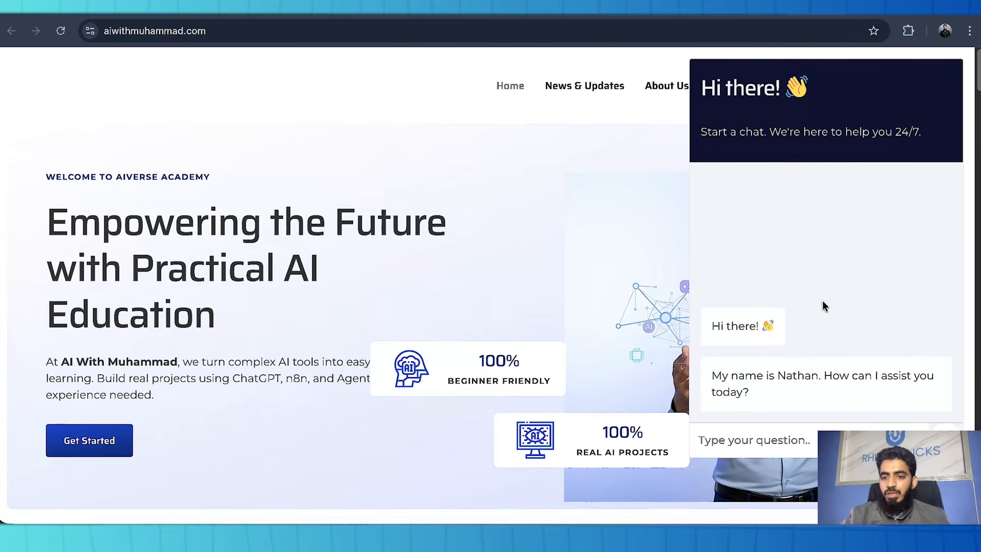
left_click_drag(714, 376, 744, 390)
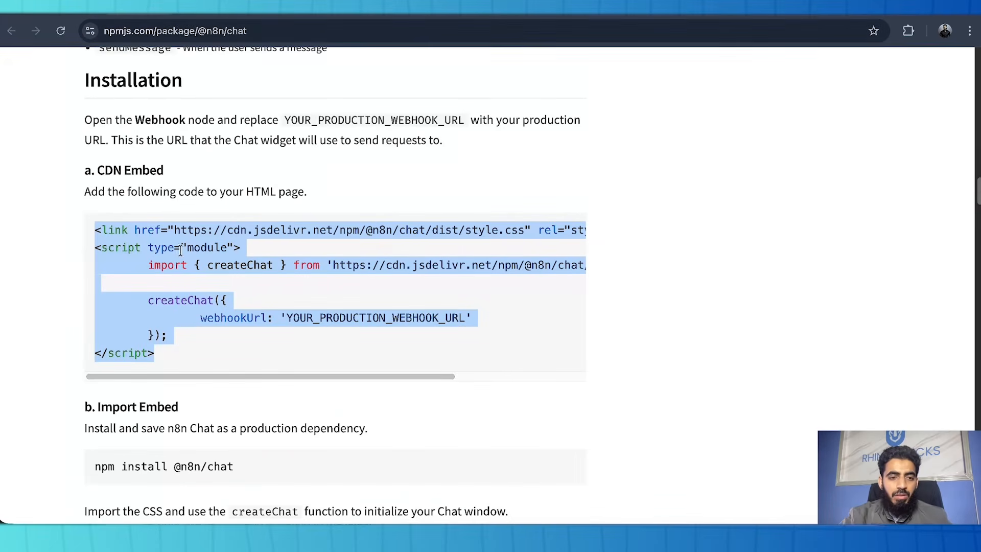
scroll(182, 253, "down", 2)
scroll(181, 253, "down", 20)
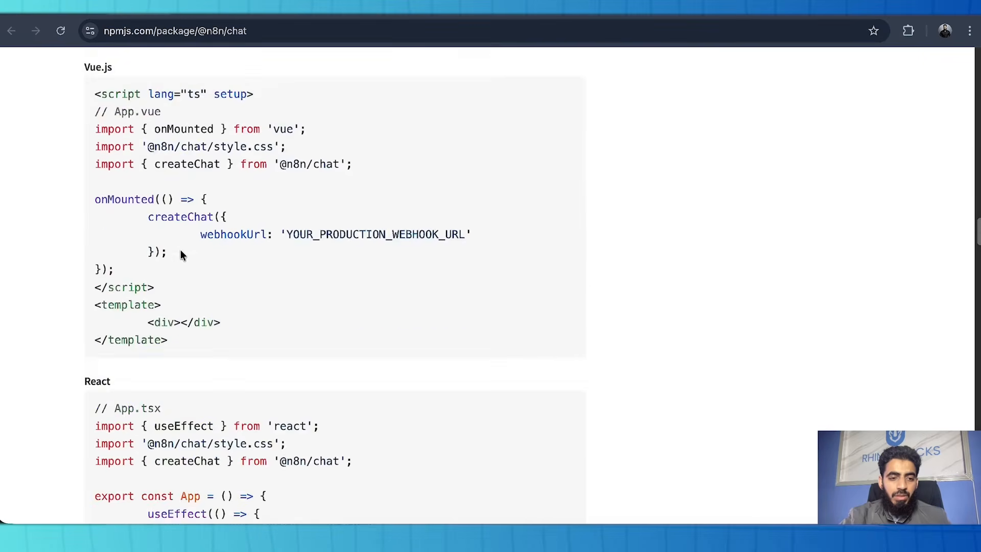
scroll(182, 254, "down", 3)
scroll(180, 251, "up", 3)
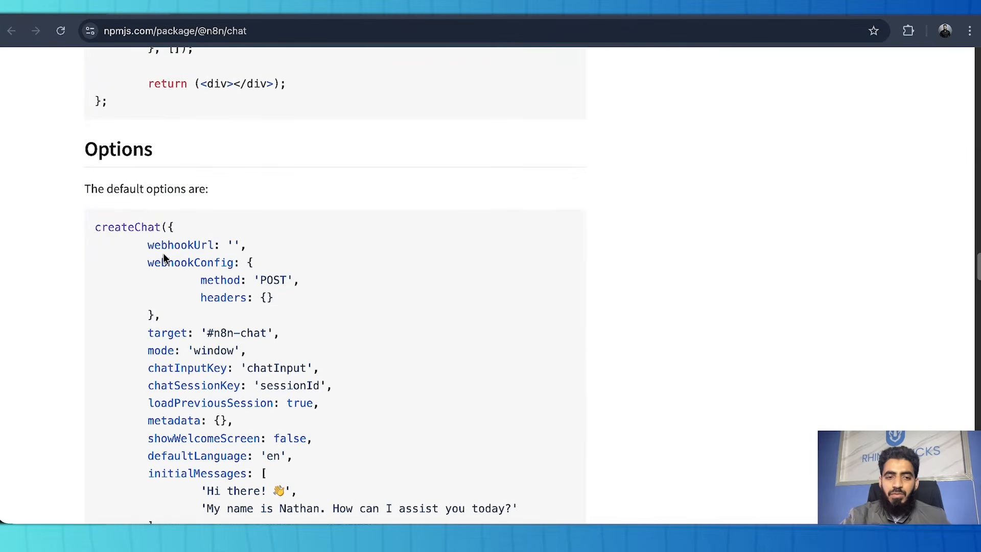
scroll(164, 254, "down", 4)
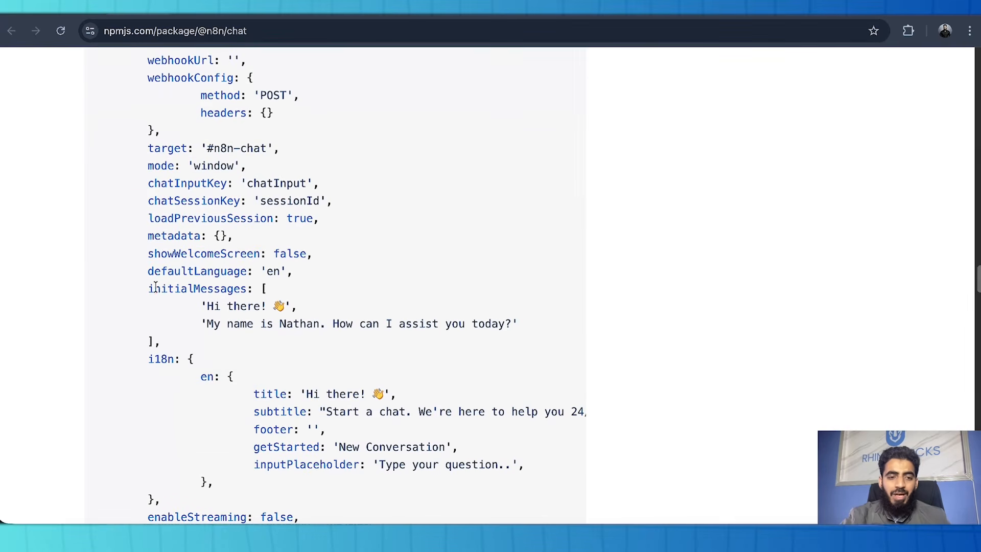
left_click_drag(149, 291, 156, 340)
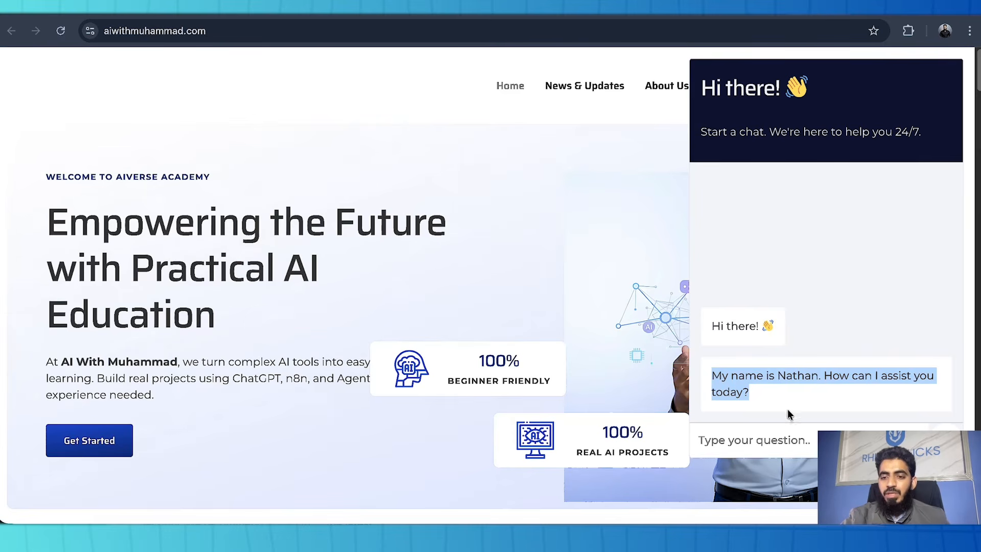
left_click(742, 388)
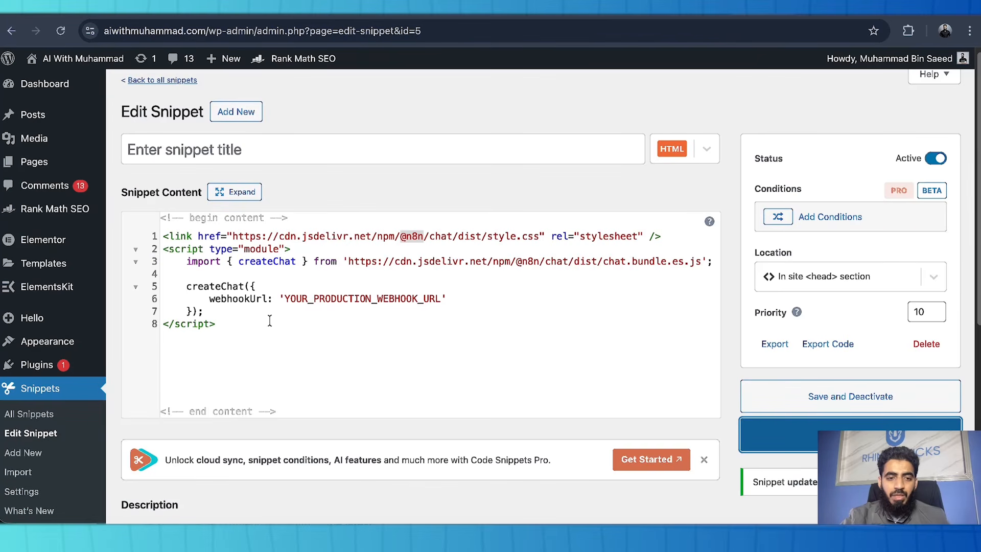
Add an initialMessages block after webhookUrl in the snippet, with the second message "Welcome On AI With Muhammad, How can I assist you today?"
left_click(473, 301)
type(",")
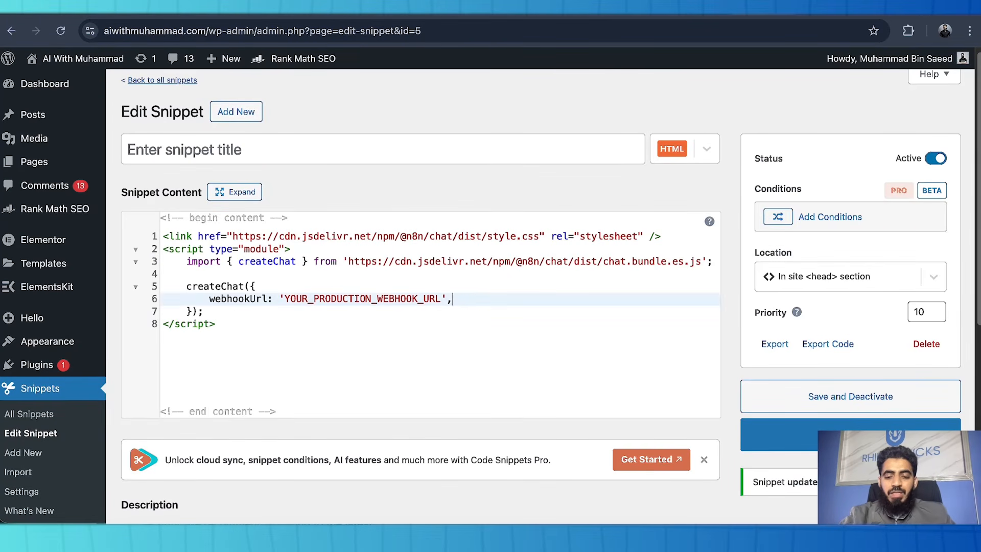
key("Return")
key("ctrl+v")
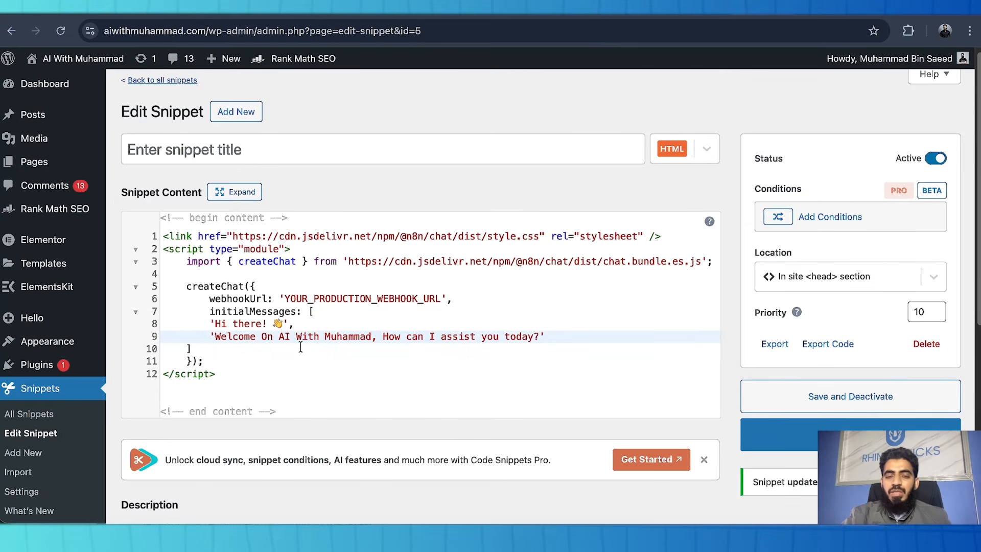
Save the snippet without a title and reload the live website to check the chat widget's greeting
left_click(808, 451)
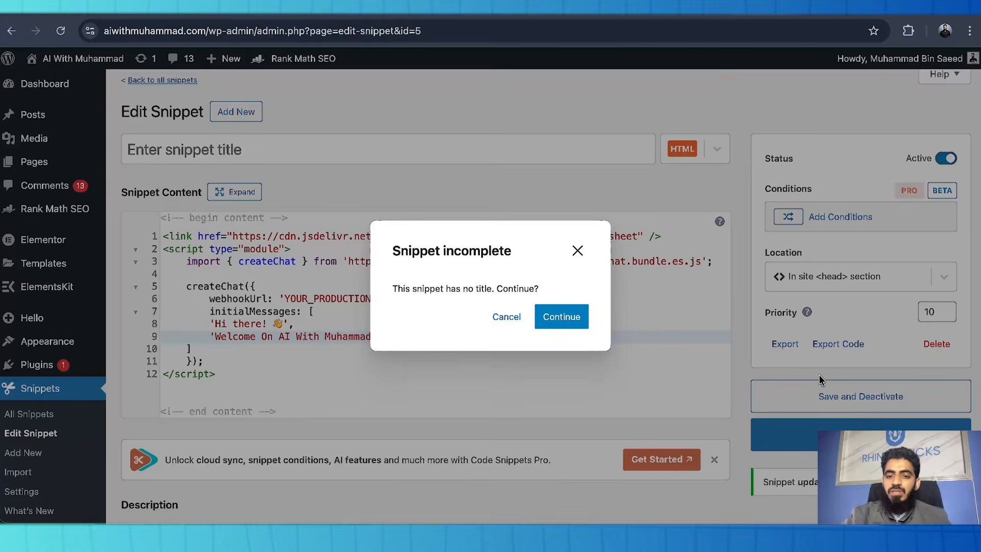
left_click(562, 317)
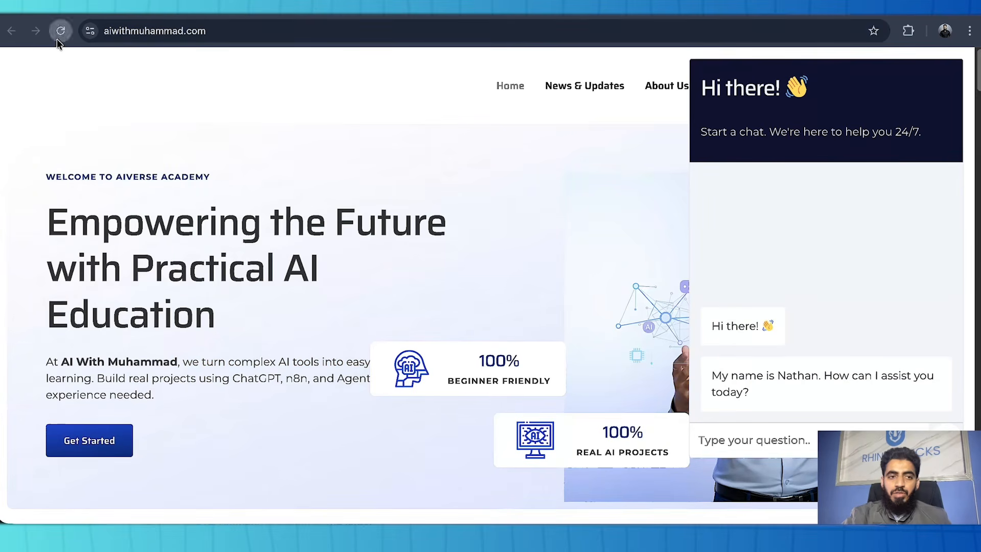
left_click(60, 32)
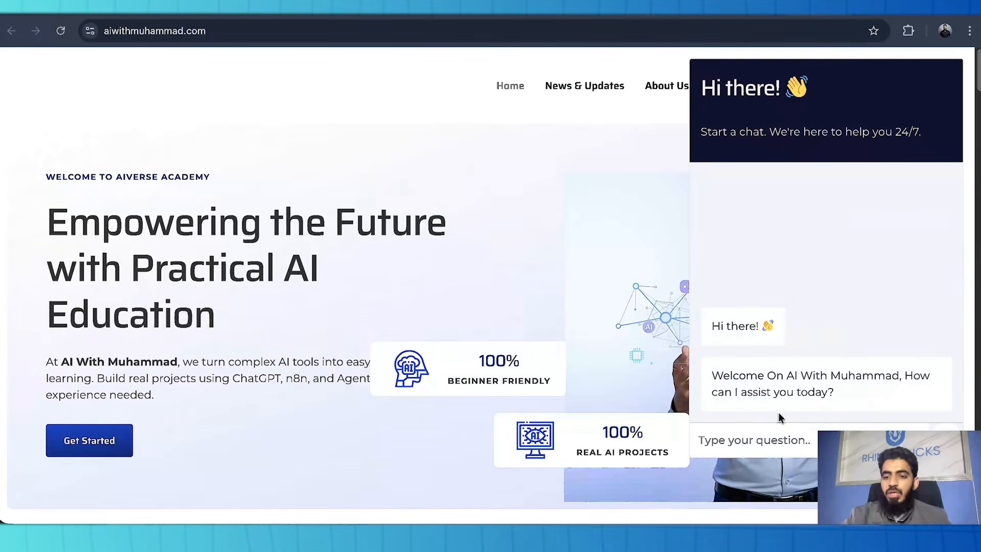
left_click_drag(712, 375, 839, 398)
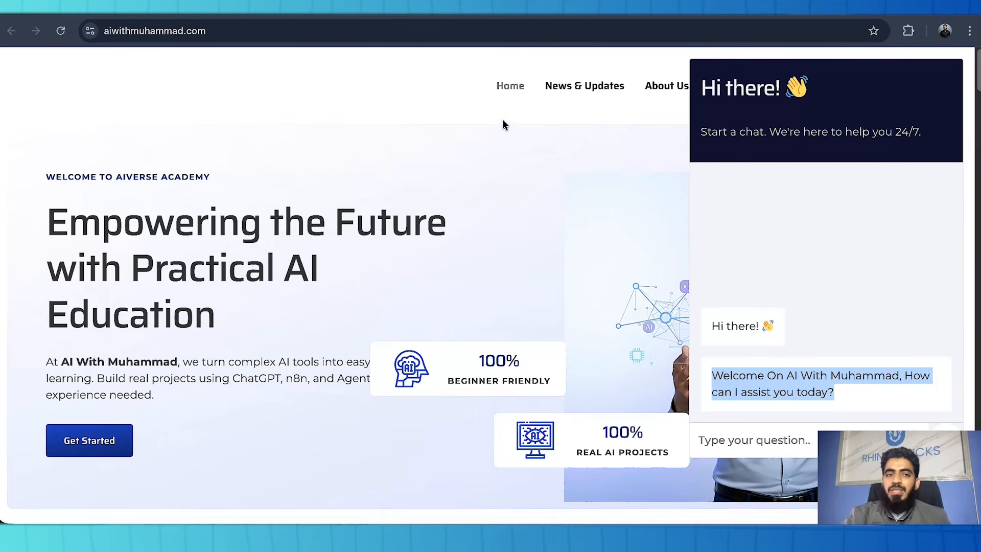
left_click(136, 15)
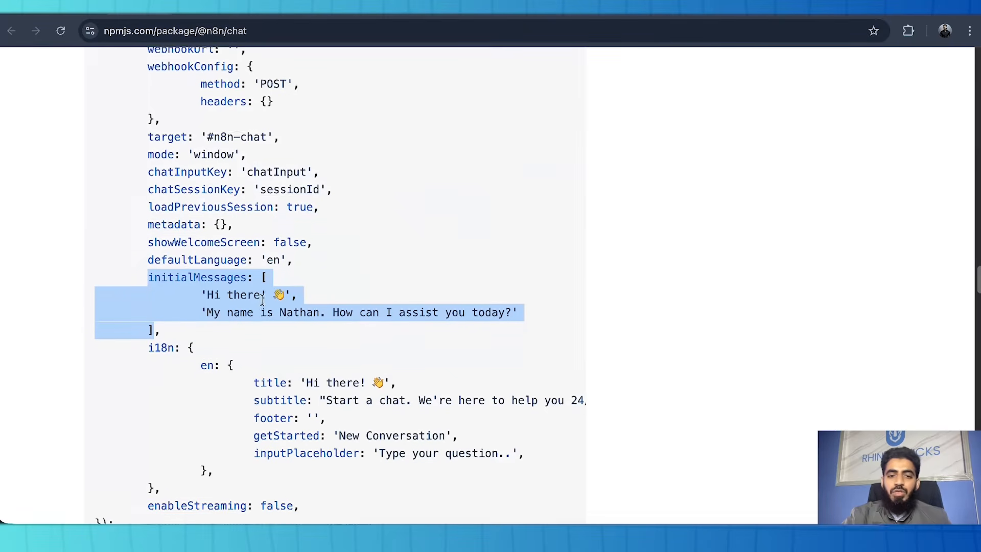
scroll(358, 327, "down", 1)
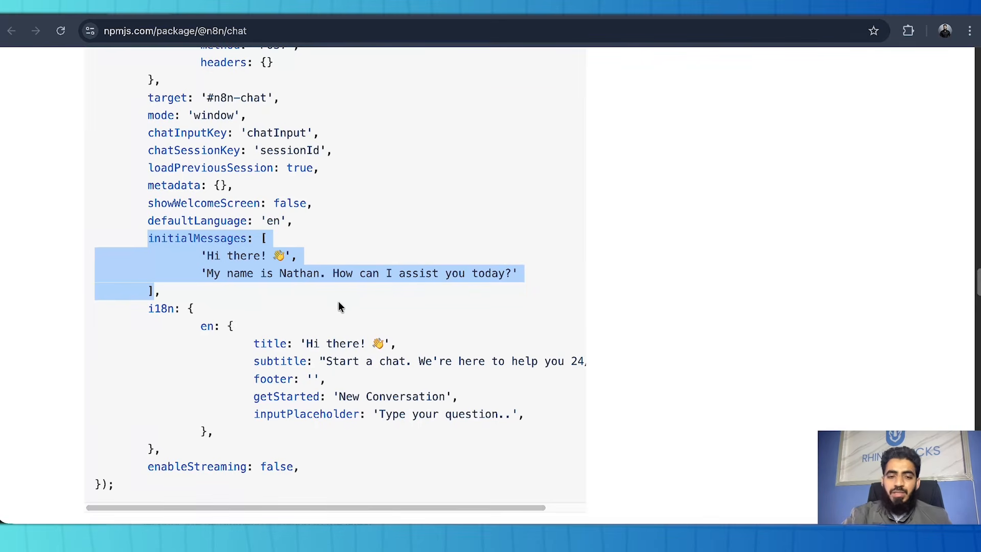
scroll(339, 307, "up", 1)
Replace YOUR_PRODUCTION_WEBHOOK_URL in the snippet with the Chat URL copied from the n8n chat trigger and save the snippet without a title
left_click(62, 10)
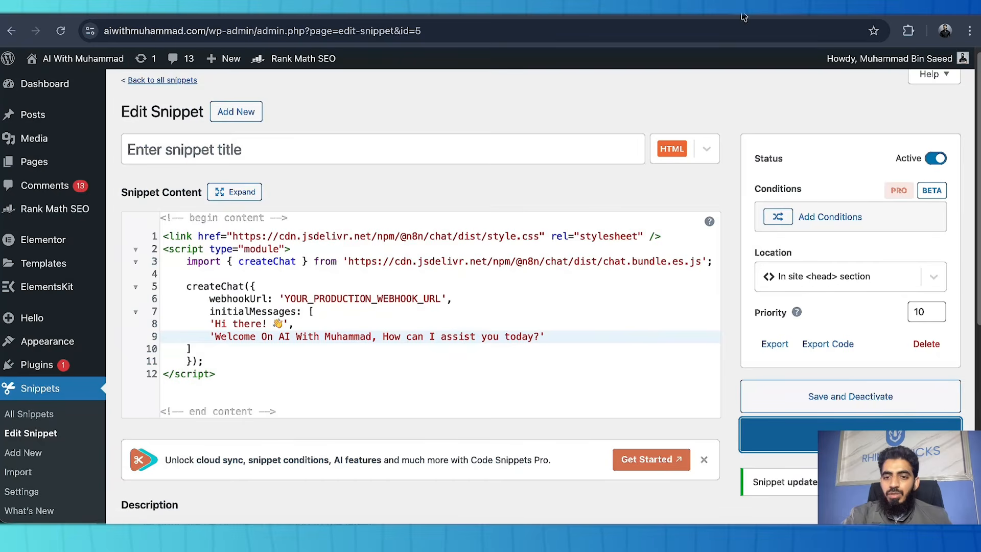
double_click(298, 301)
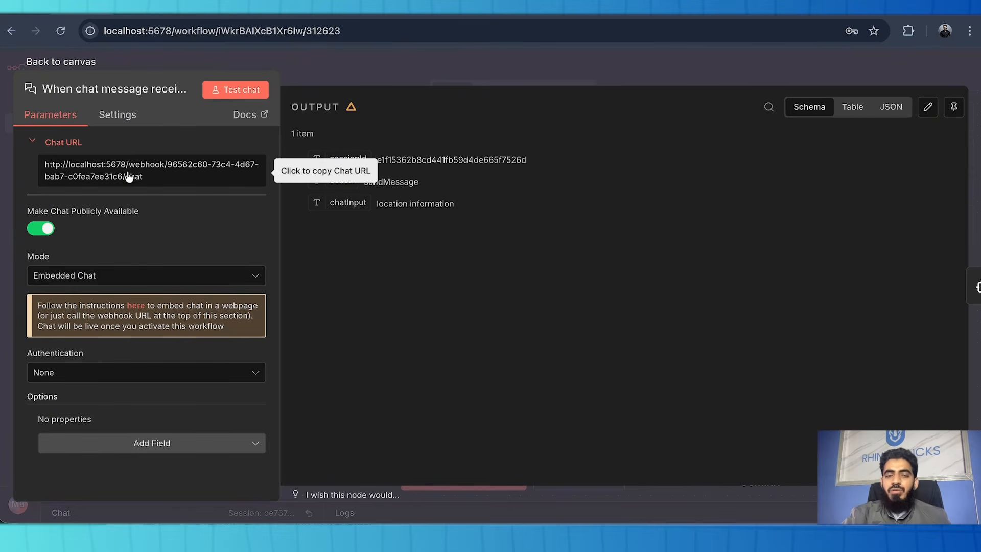
left_click(129, 177)
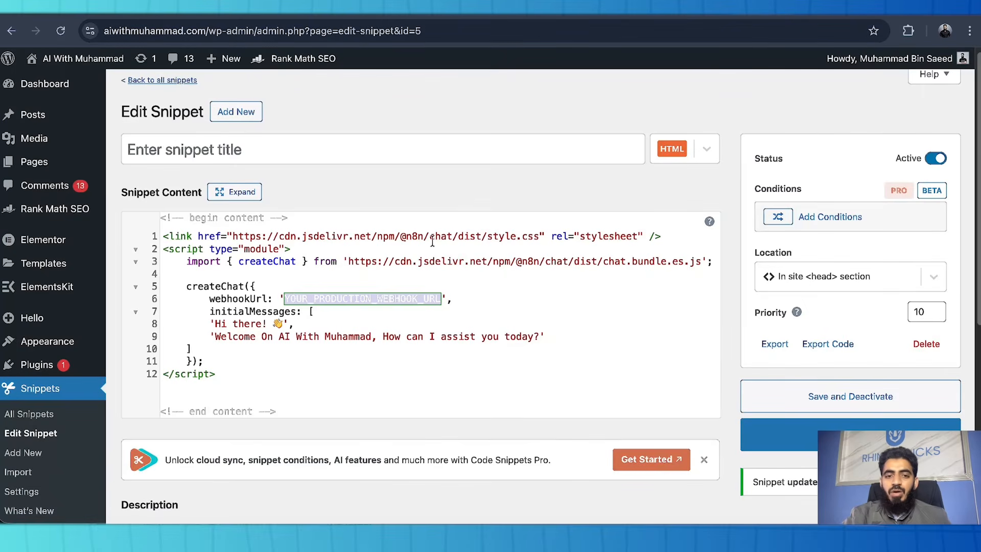
double_click(296, 299)
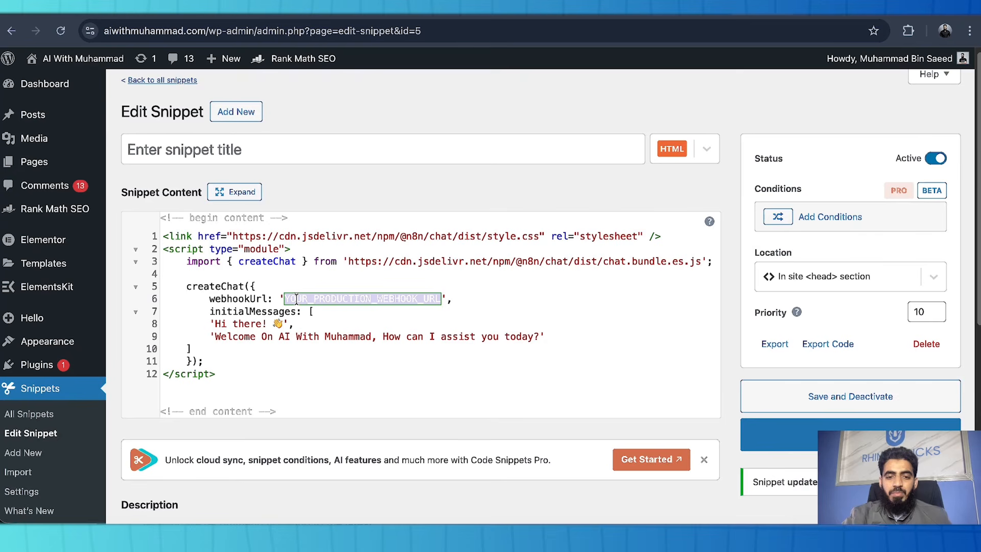
key("ctrl+v")
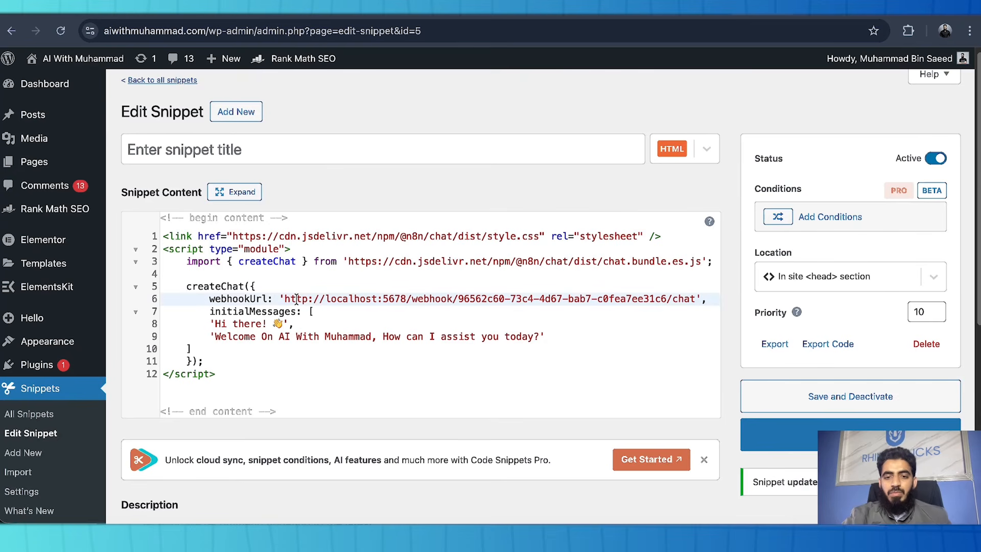
left_click(786, 440)
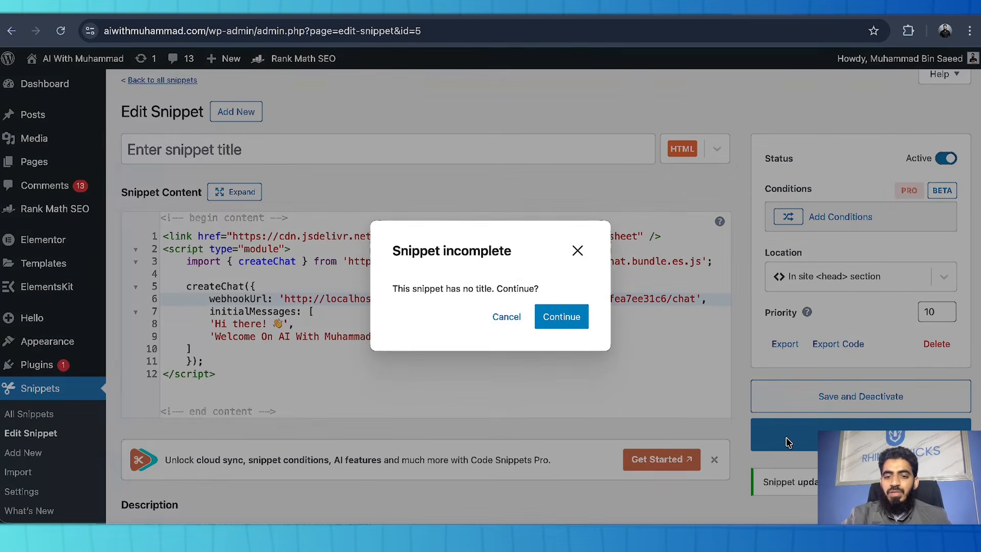
left_click(550, 318)
Activate the Lecture-3-1 workflow in n8n and check its status in the workflows overview
left_click(702, 8)
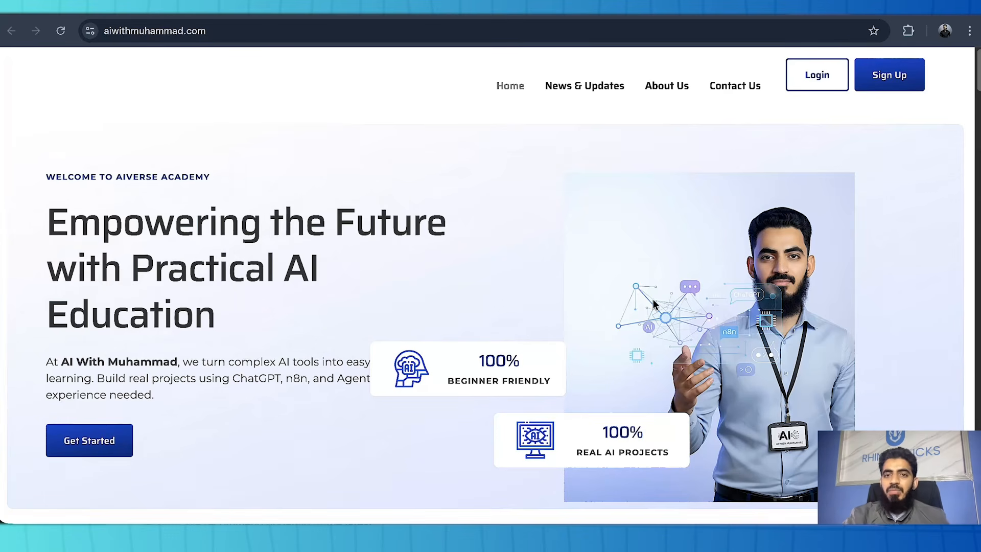
left_click(83, 8)
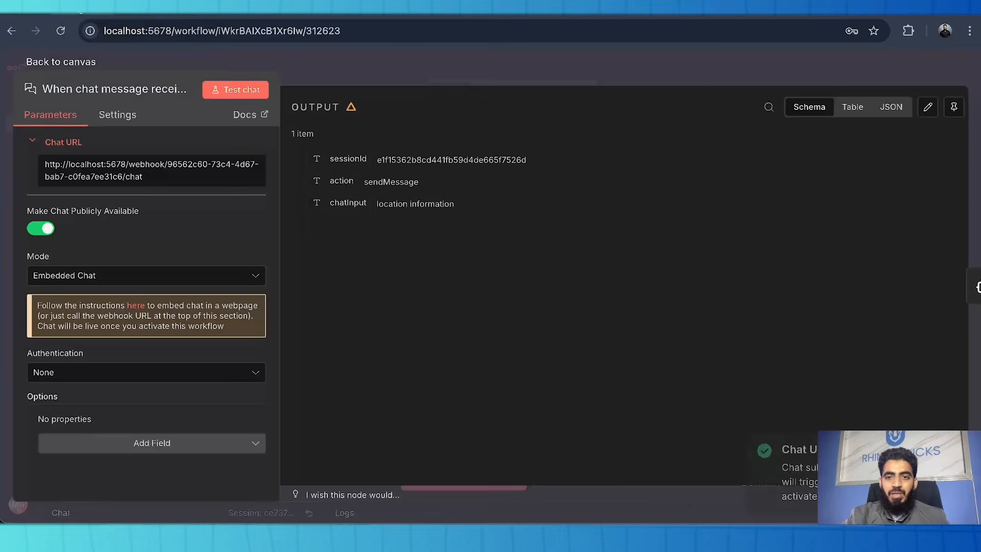
left_click(76, 63)
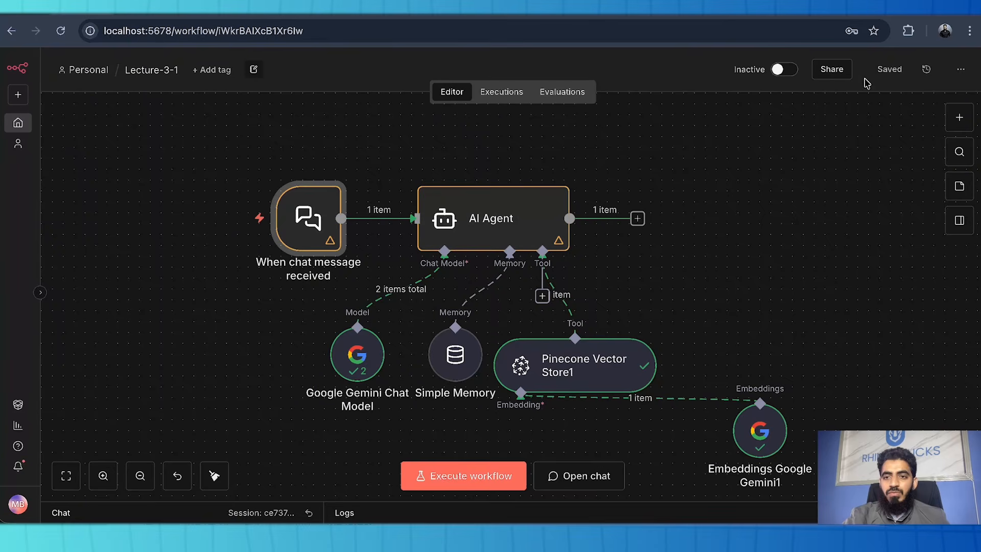
left_click(781, 70)
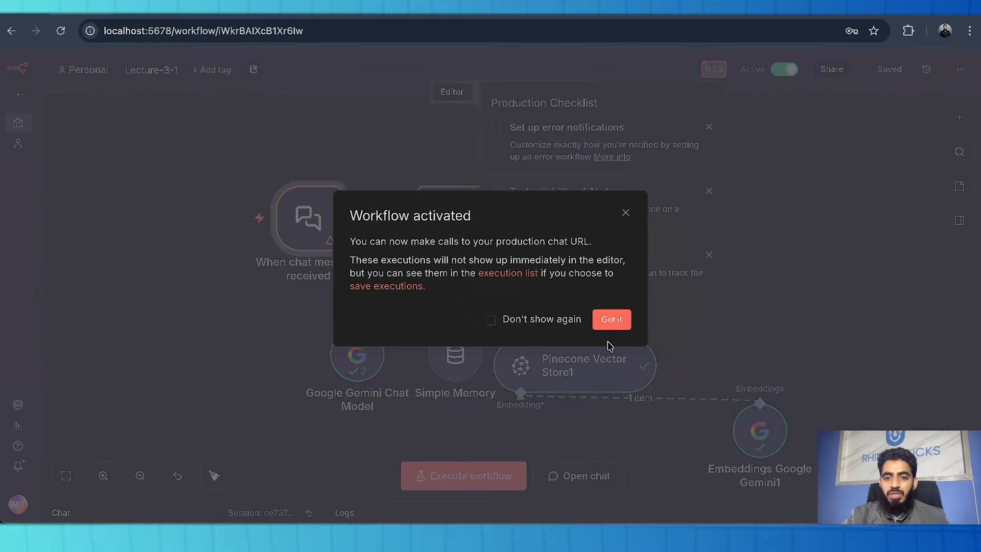
left_click(612, 321)
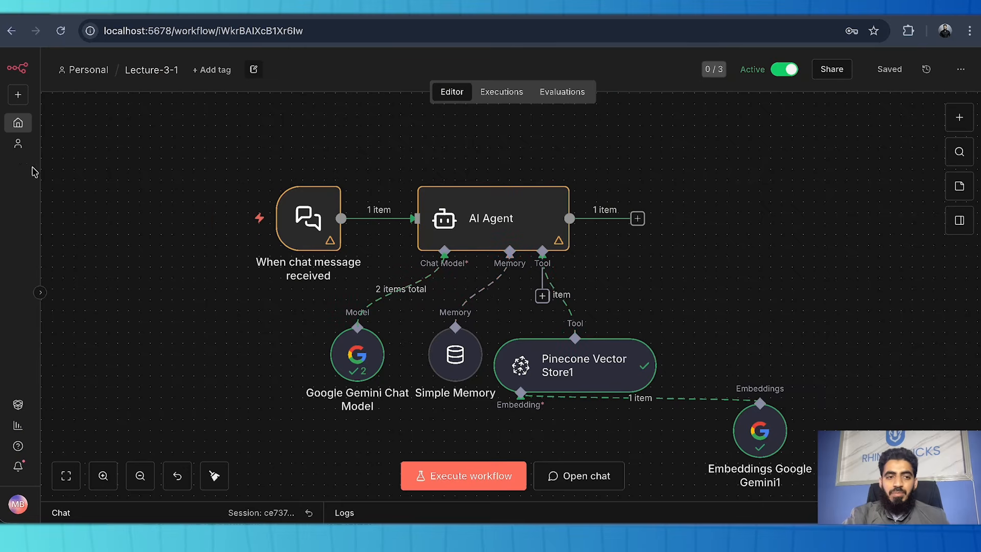
left_click(18, 127)
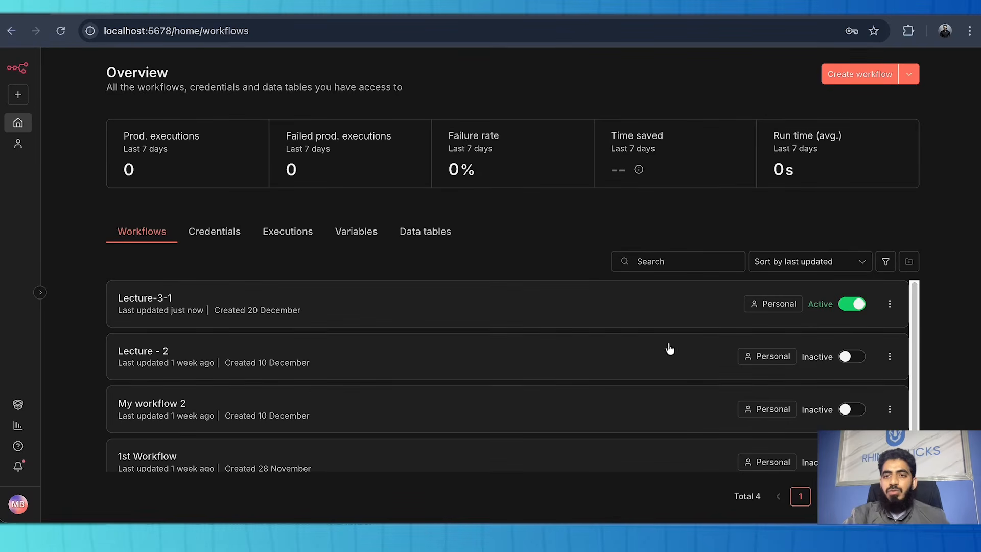
Reload the live website and send "hello" in its chat widget
left_click(62, 35)
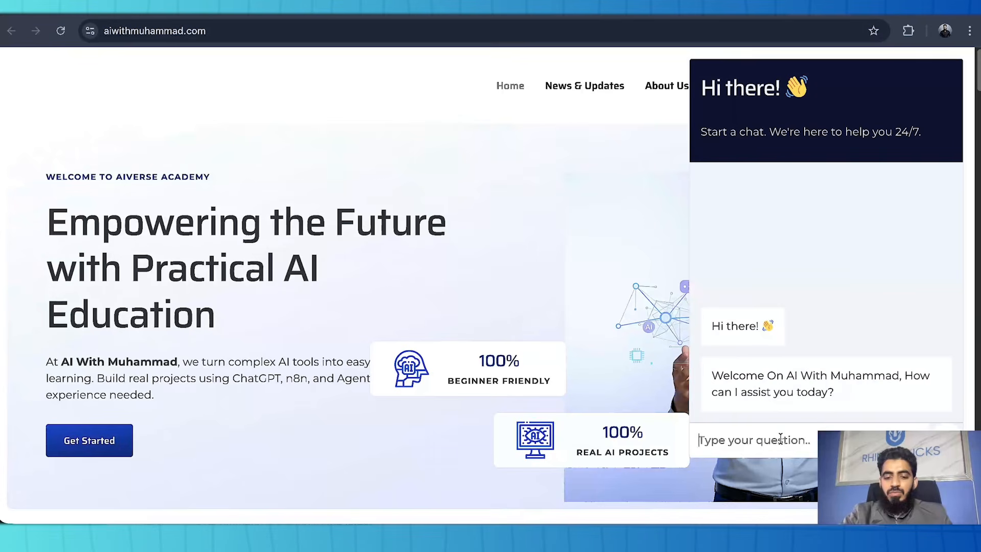
type("hello")
key("Return")
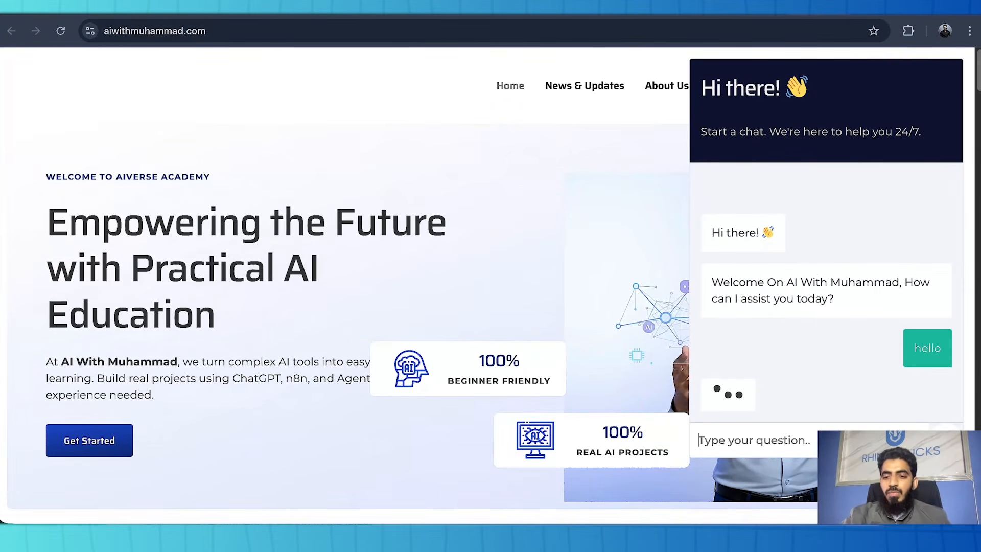
Open the latest execution of the Lecture-3-1 workflow and examine the AI Agent node's chat input and output
left_click(79, 14)
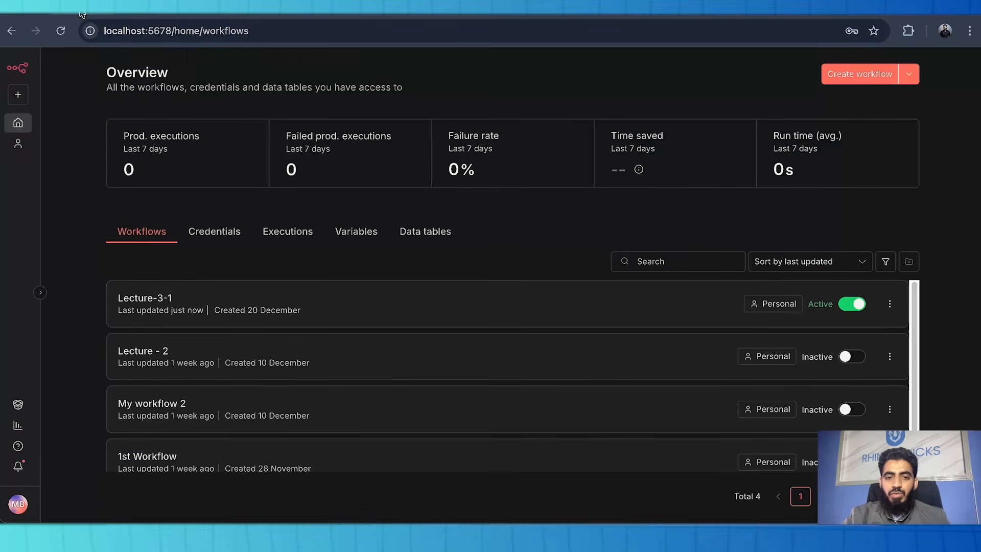
left_click(466, 318)
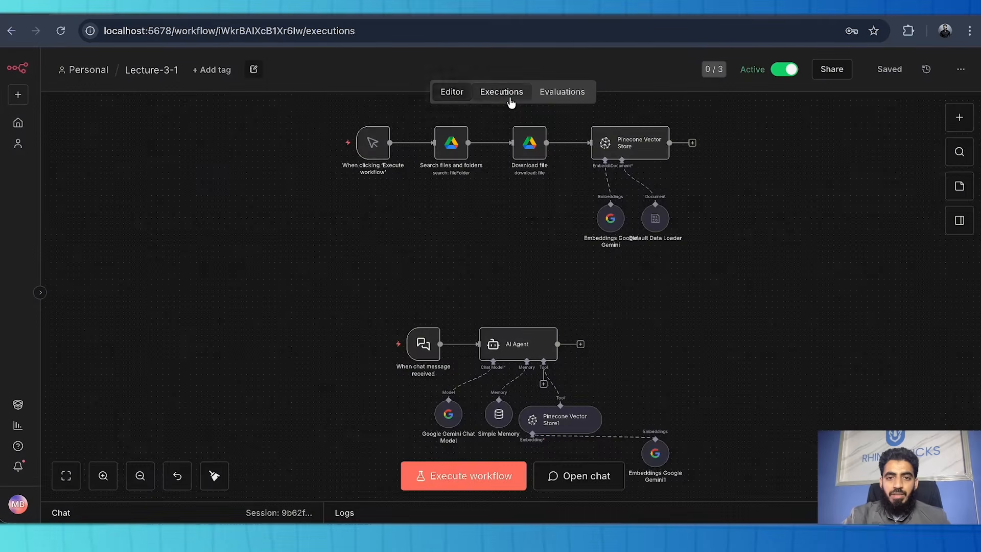
left_click(512, 95)
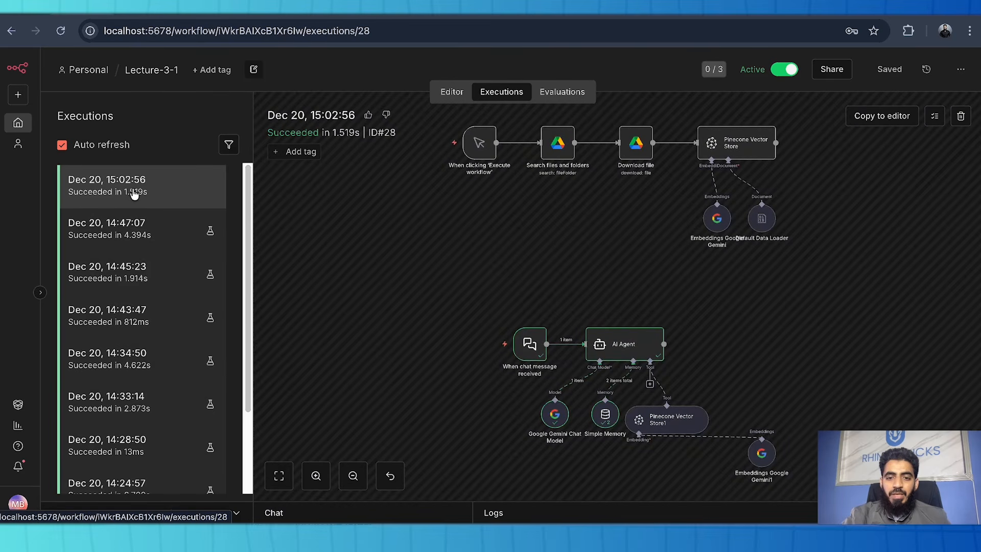
double_click(636, 352)
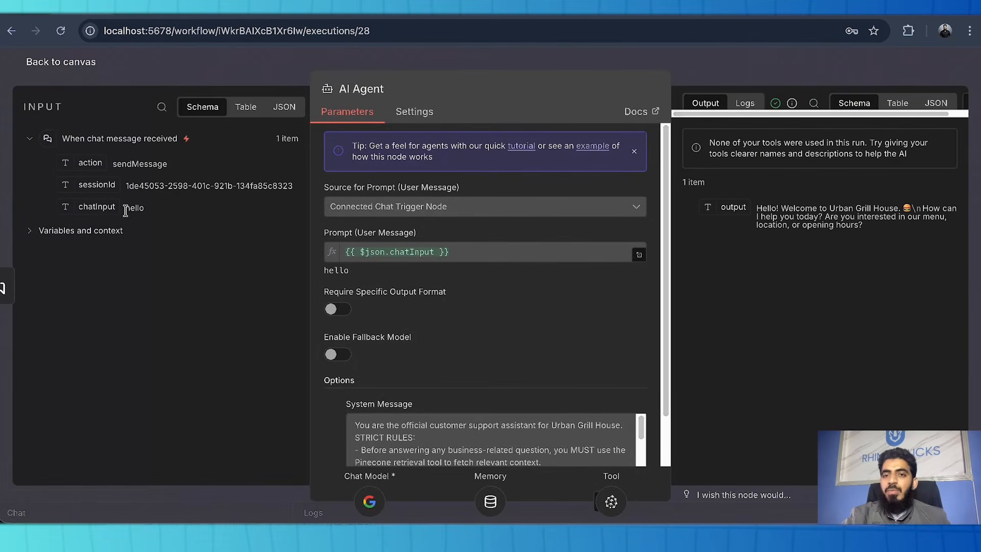
left_click_drag(125, 207, 130, 208)
left_click_drag(756, 208, 867, 236)
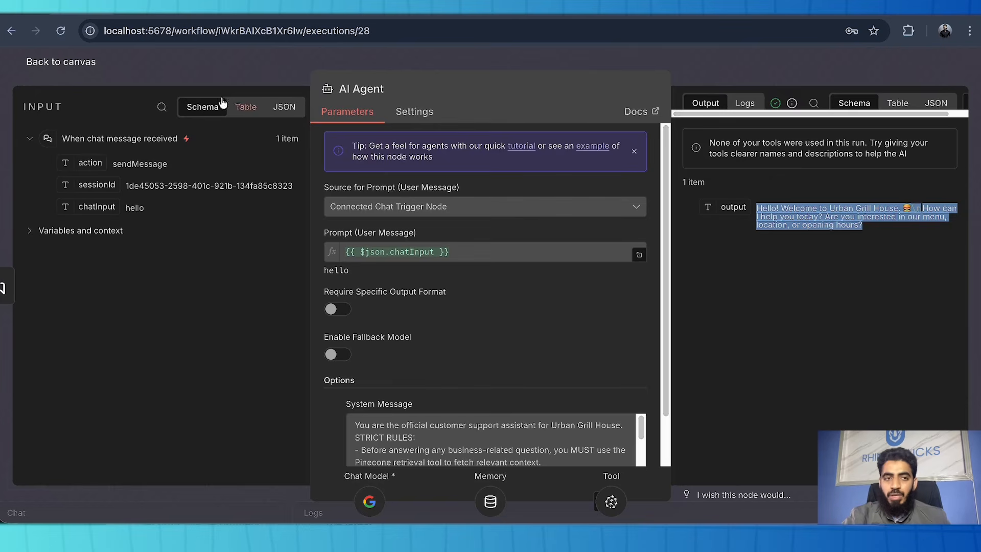
left_click(64, 66)
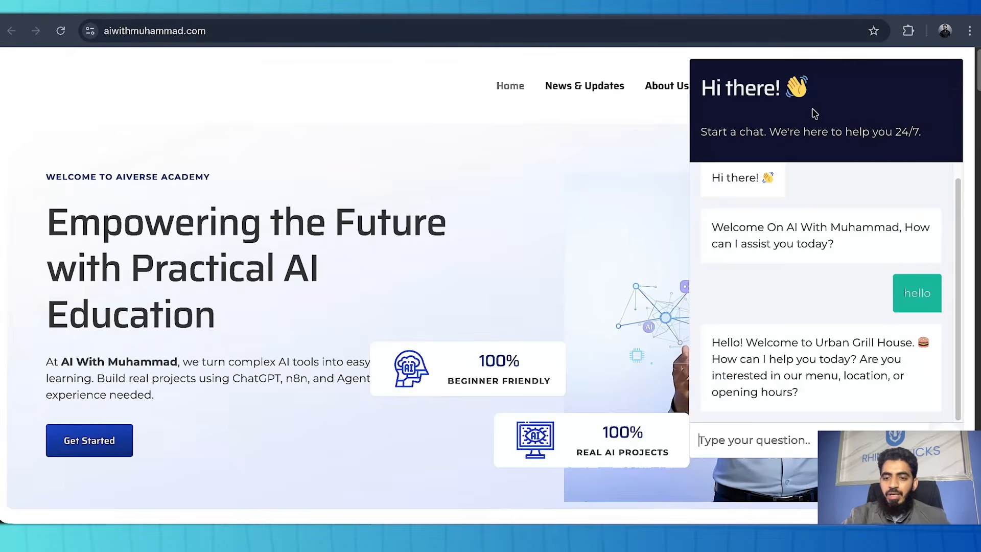
Ask "your location?" in the website's chat widget and examine the new n8n execution and the reply
left_click(821, 15)
key("ctrl+v")
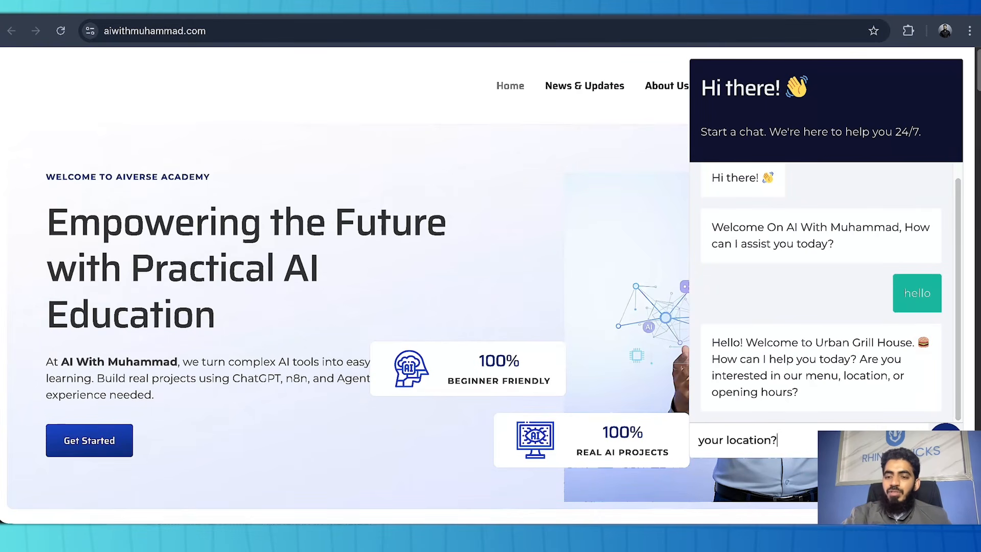
key("Return")
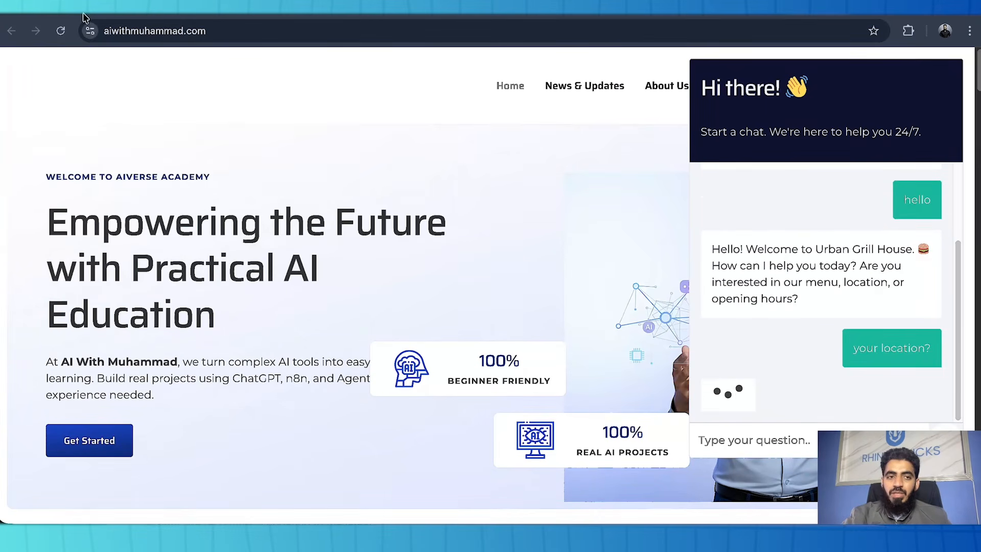
key("ctrl+Tab")
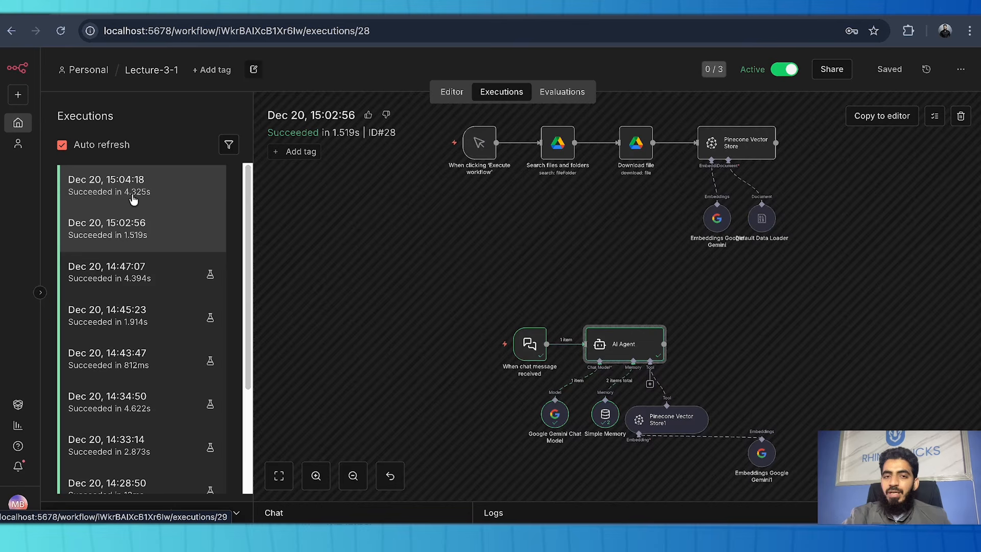
left_click(132, 198)
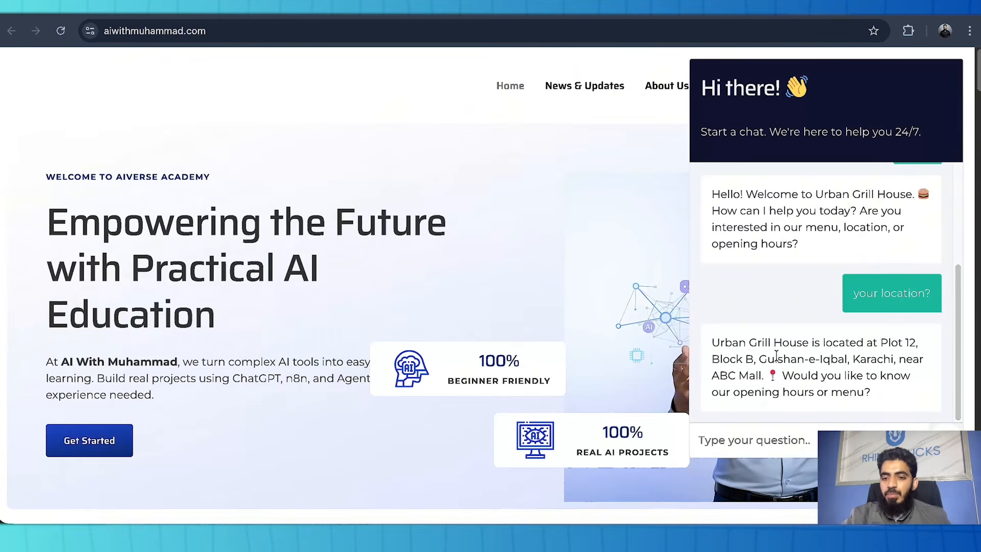
left_click_drag(710, 343, 871, 393)
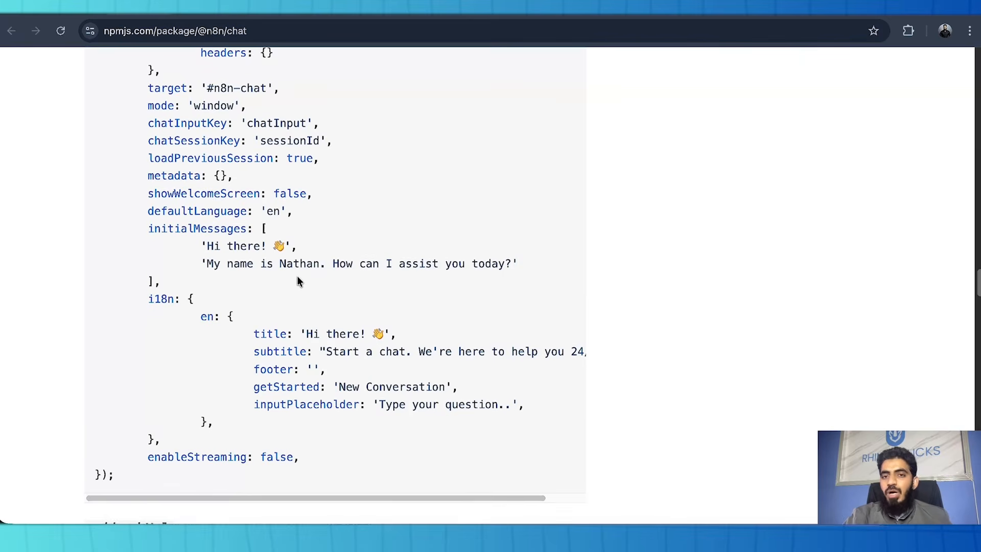
Close the website's chat widget and review the document ingestion and AI Agent chat flows in the Lecture-3-1 workflow
scroll(296, 275, "up", 1)
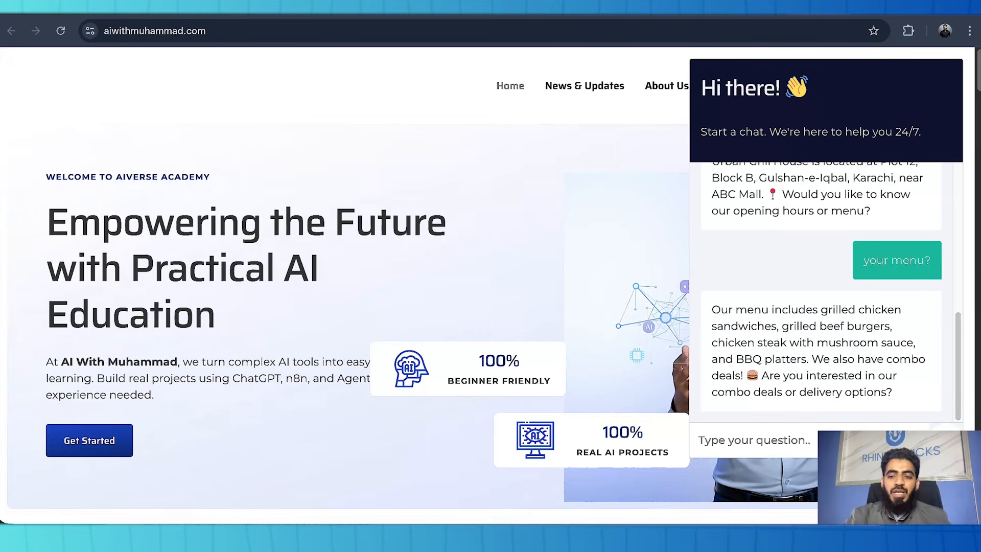
left_click(943, 488)
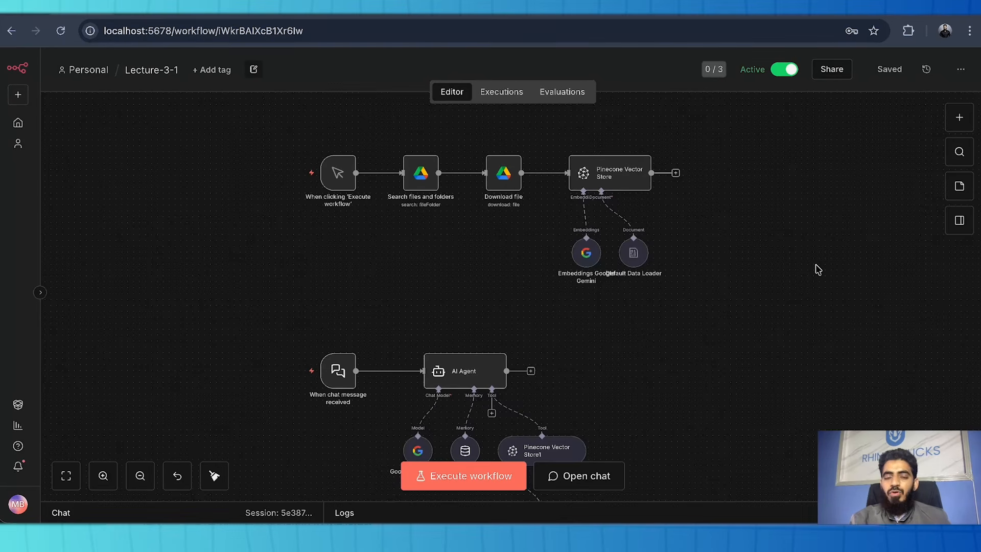
scroll(818, 269, "up", 3)
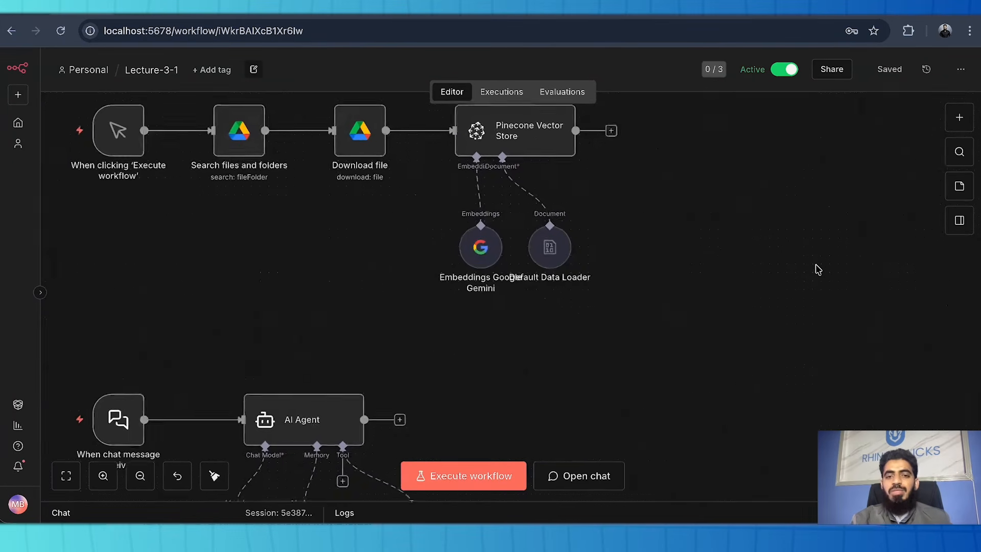
mouse_move(136, 184)
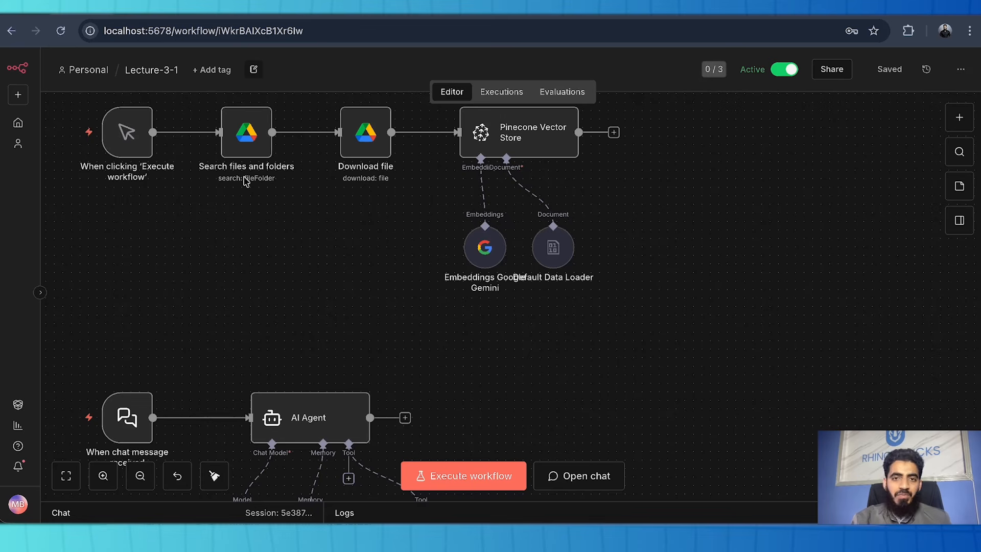
mouse_move(370, 154)
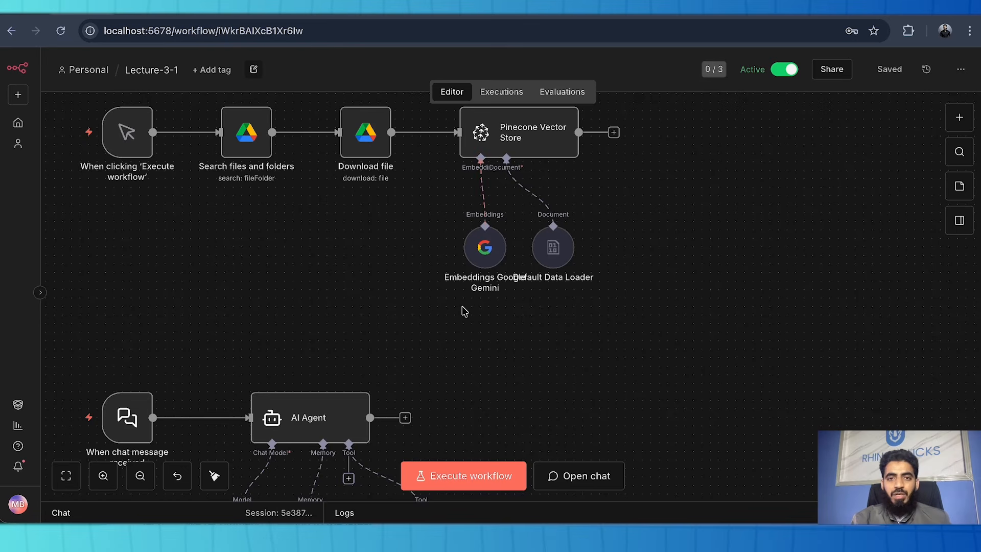
scroll(464, 311, "down", 5)
scroll(464, 311, "left", 4)
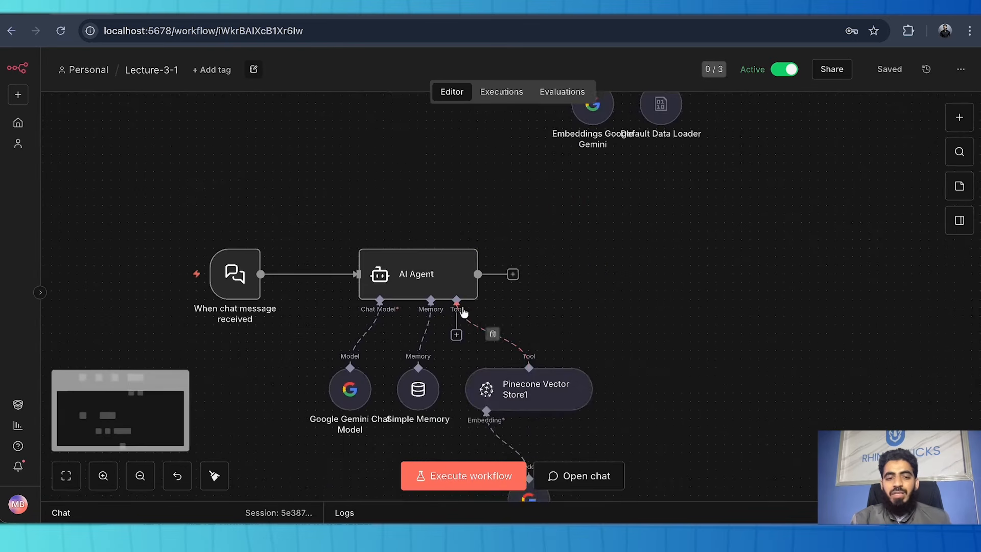
mouse_move(379, 280)
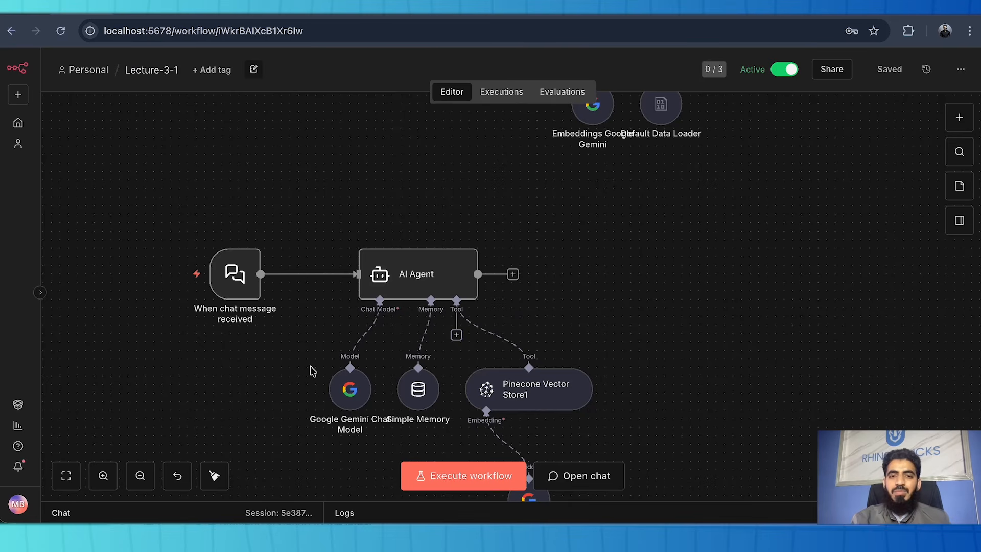
scroll(312, 372, "down", 4)
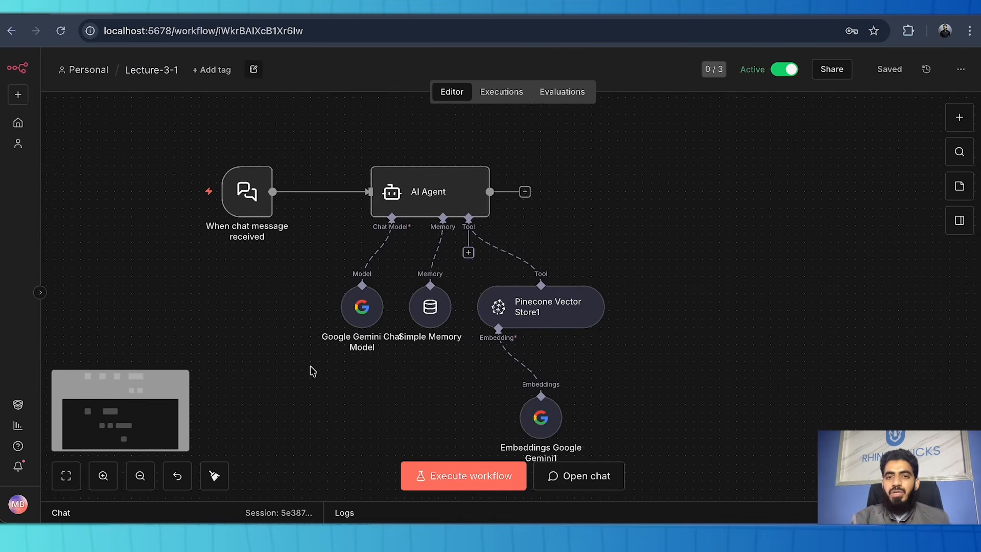